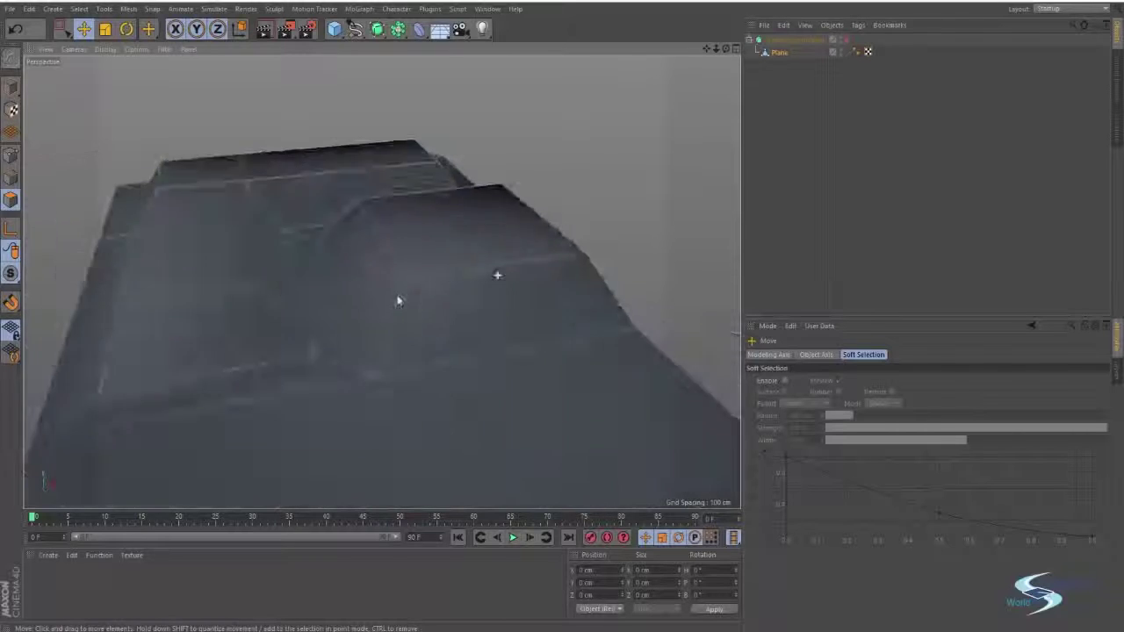
# Step: Add a new Plane primitive to the scene
pyautogui.scroll(-6, 351, 313)
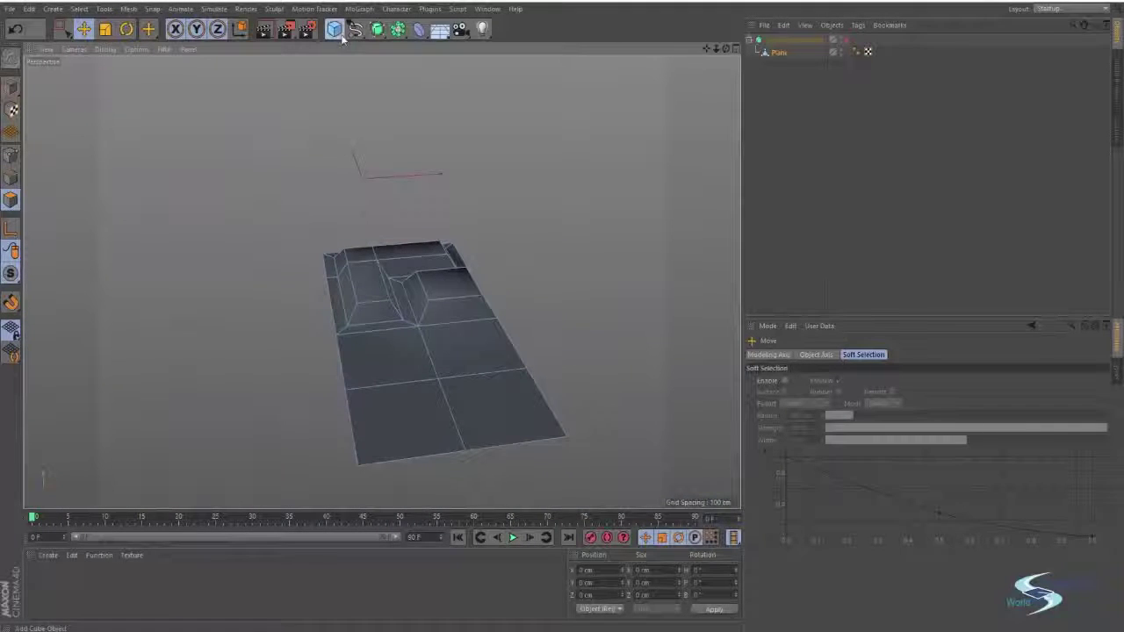
pyautogui.moveTo(341, 36); pyautogui.dragTo(444, 71)
pyautogui.press('e')
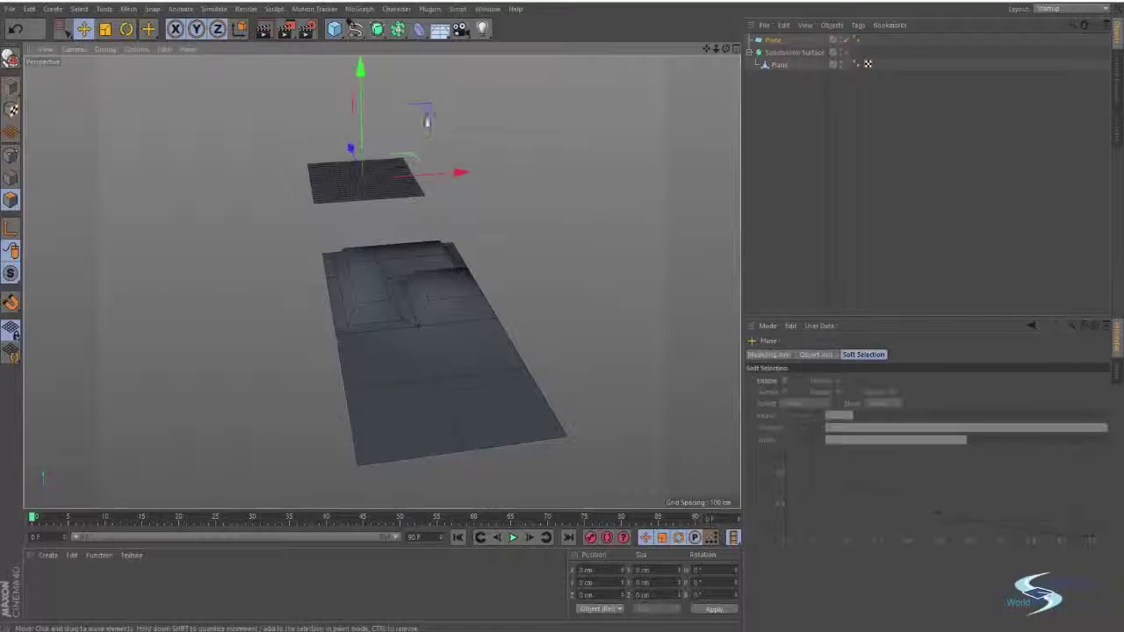
pyautogui.moveTo(428, 120); pyautogui.dragTo(431, 78)
pyautogui.scroll(3, 413, 105)
pyautogui.keyDown('alt'); pyautogui.moveTo(413, 105); pyautogui.dragTo(455, 191, button='middle'); pyautogui.keyUp('alt')
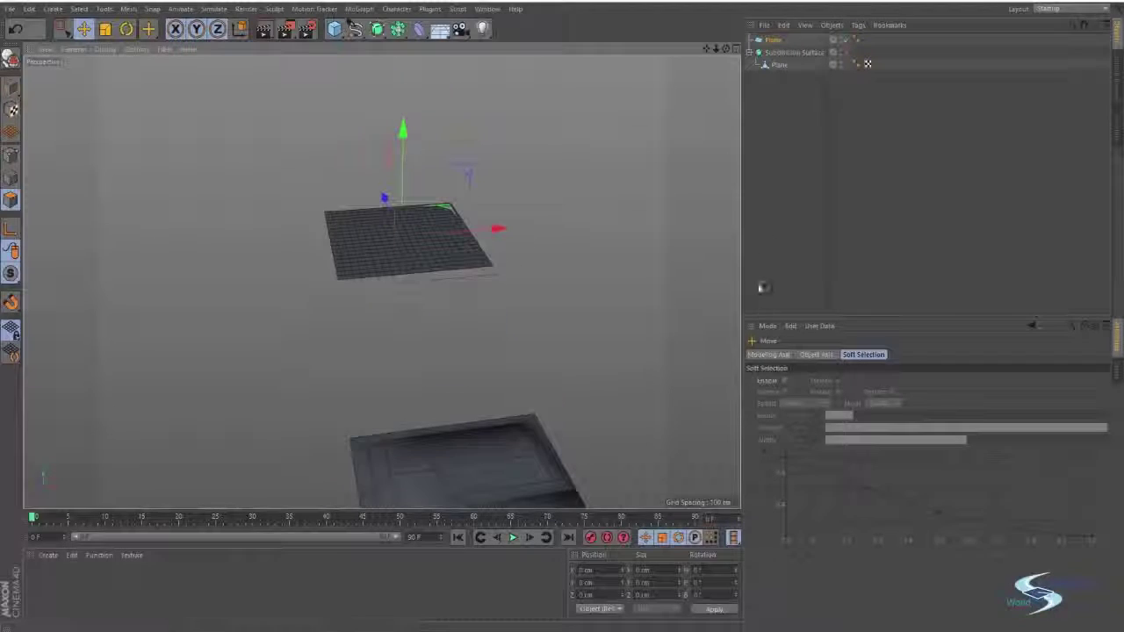
# Step: Set the new plane's width segments and height segments to 1
pyautogui.click(773, 40)
pyautogui.doubleClick(833, 406)
pyautogui.write('1')
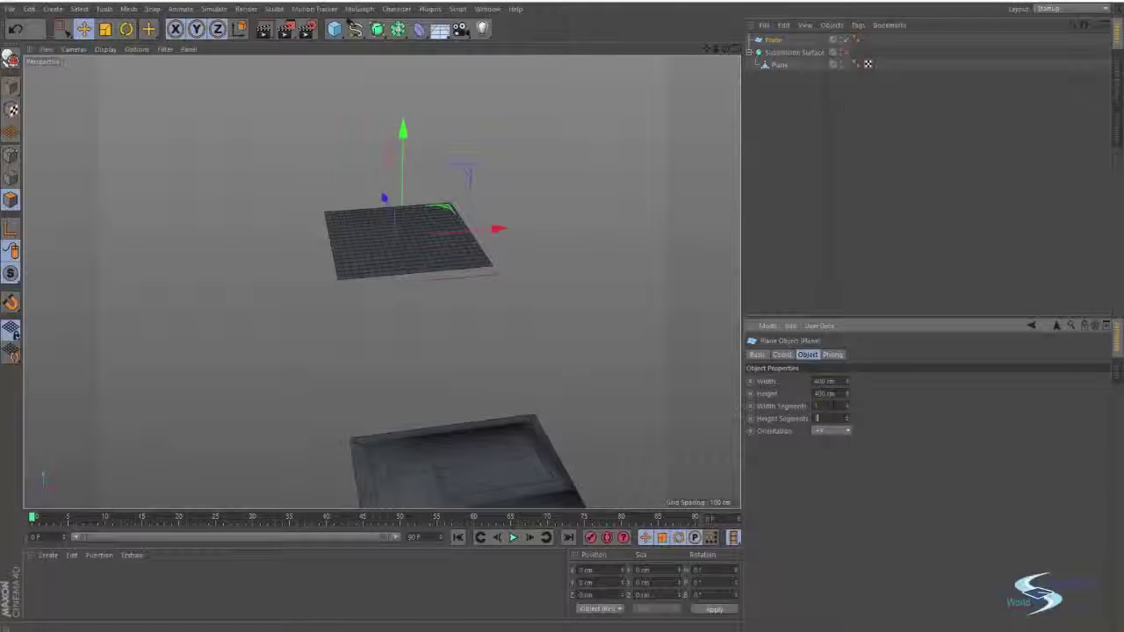
# Step: Make the plane editable and extrude one of its side edges straight down into a vertical face
pyautogui.scroll(3, 425, 254)
pyautogui.keyDown('alt'); pyautogui.moveTo(474, 228); pyautogui.dragTo(491, 254, button='middle'); pyautogui.keyUp('alt')
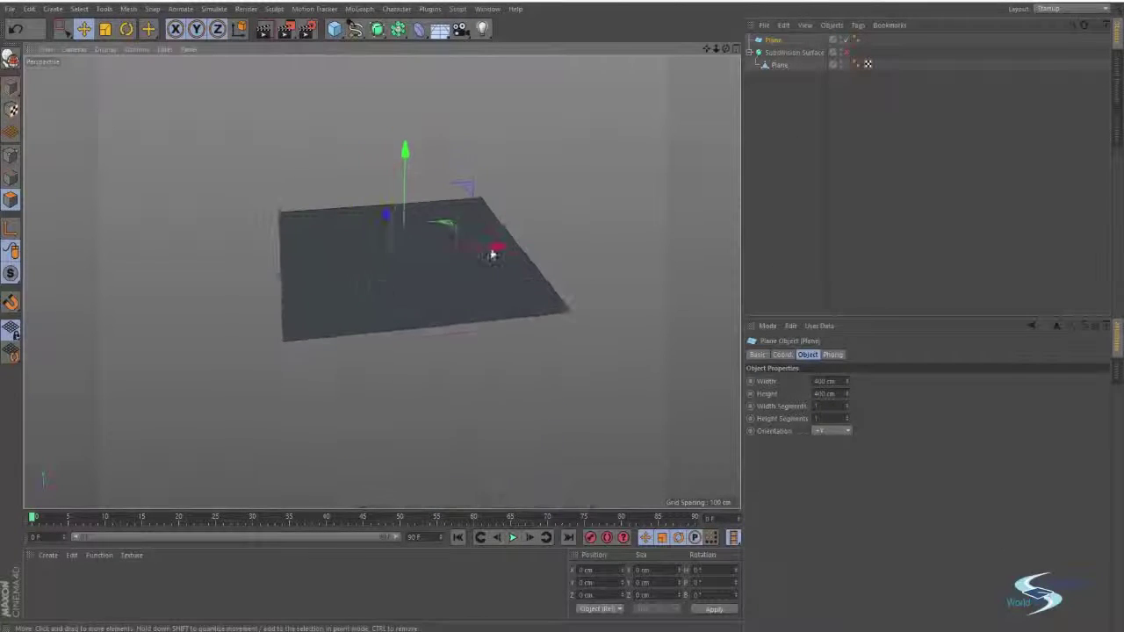
pyautogui.press('c')
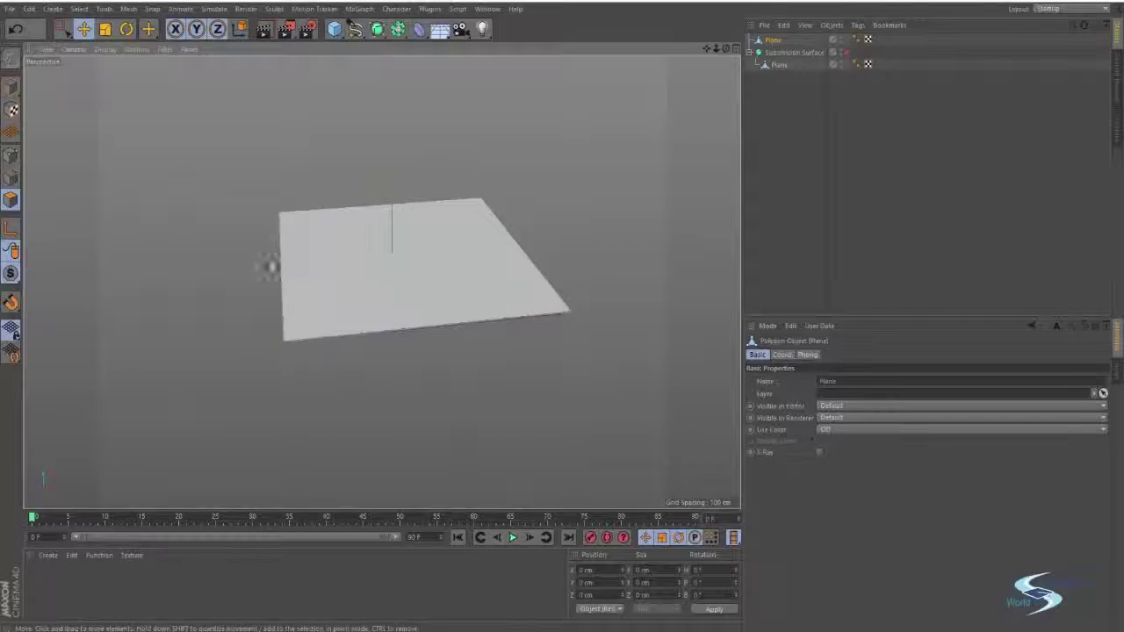
pyautogui.keyDown('alt'); pyautogui.moveTo(267, 266); pyautogui.dragTo(346, 266); pyautogui.keyUp('alt')
pyautogui.click(11, 178)
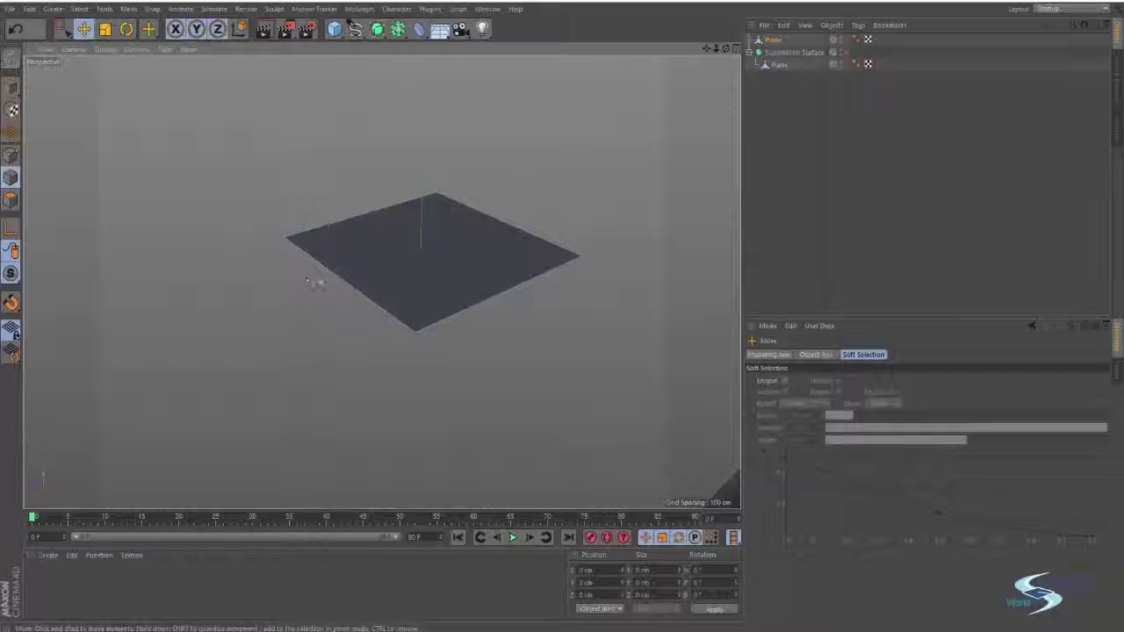
pyautogui.keyDown('ctrl'); pyautogui.moveTo(337, 193); pyautogui.dragTo(344, 351); pyautogui.keyUp('ctrl')
# Step: Nest the bent plane in a new Subdivision Surface and compare its shape with the smoothing off and on
pyautogui.click(773, 40)
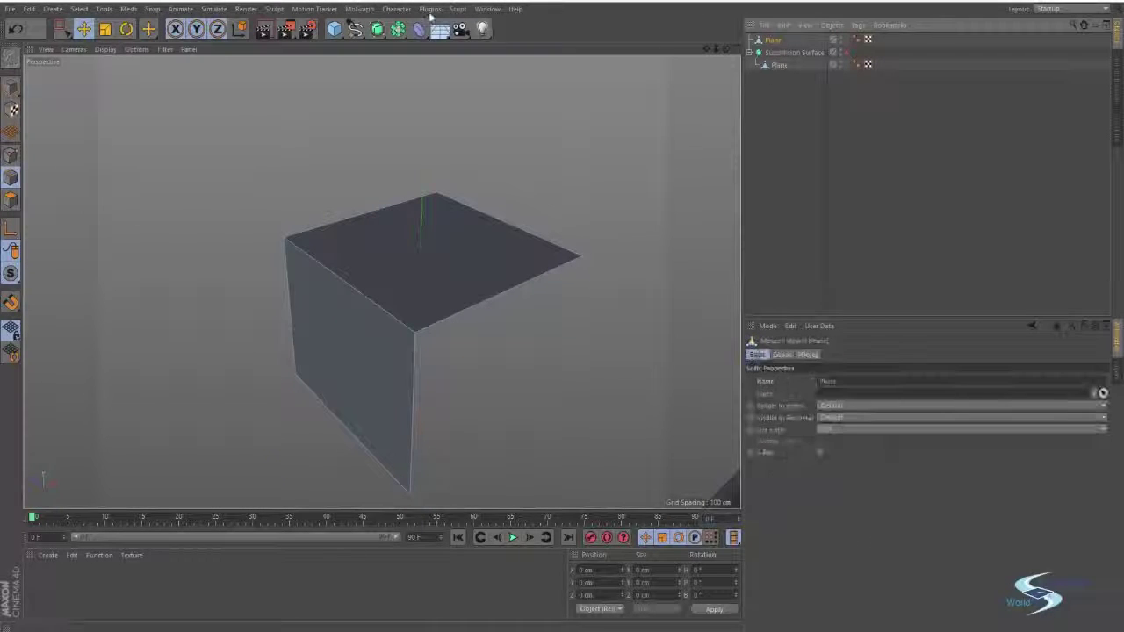
pyautogui.keyDown('alt'); pyautogui.click(378, 30); pyautogui.keyUp('alt')
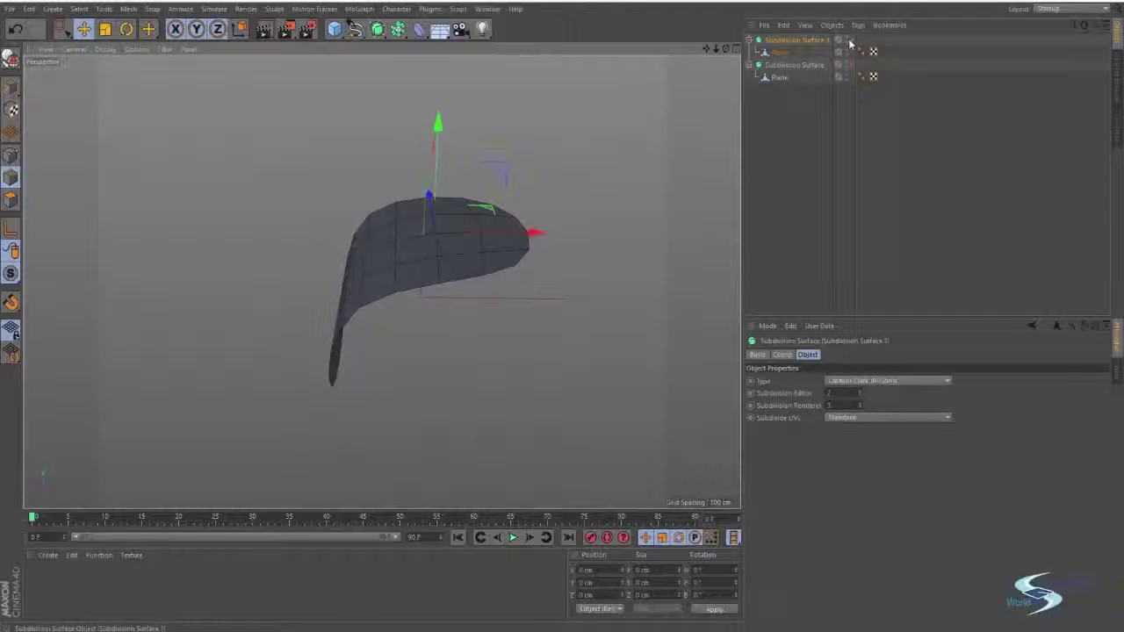
pyautogui.click(849, 42)
pyautogui.moveTo(458, 237)
pyautogui.keyDown('alt'); pyautogui.mouseDown()
pyautogui.moveTo(479, 234)
pyautogui.moveTo(445, 190)
pyautogui.moveTo(469, 216)
pyautogui.mouseUp(); pyautogui.keyUp('alt')
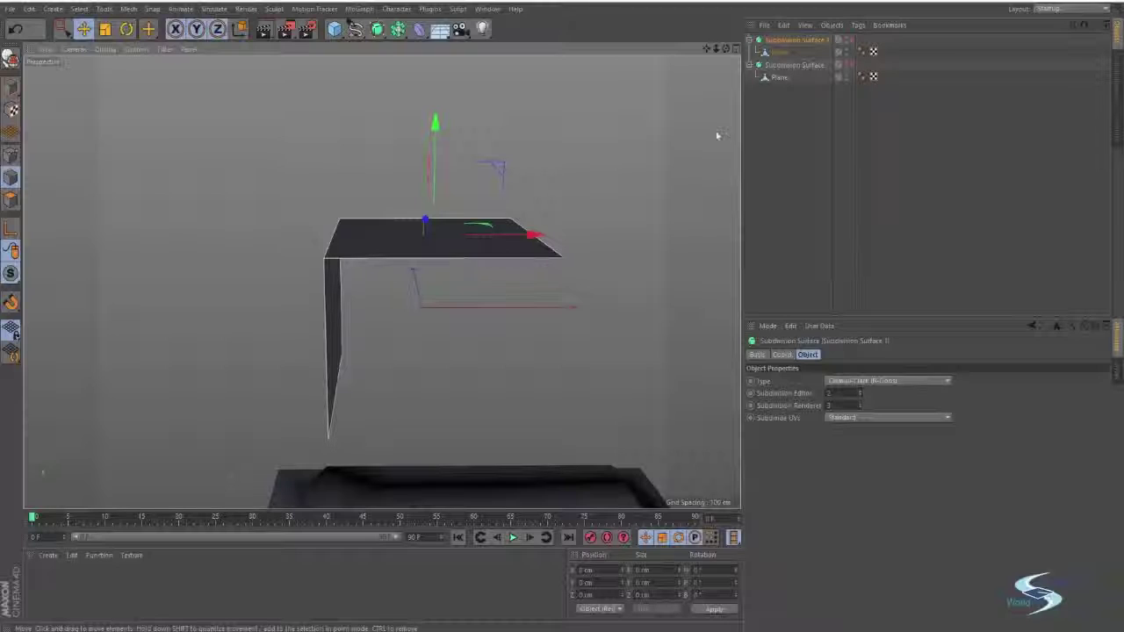
pyautogui.click(849, 41)
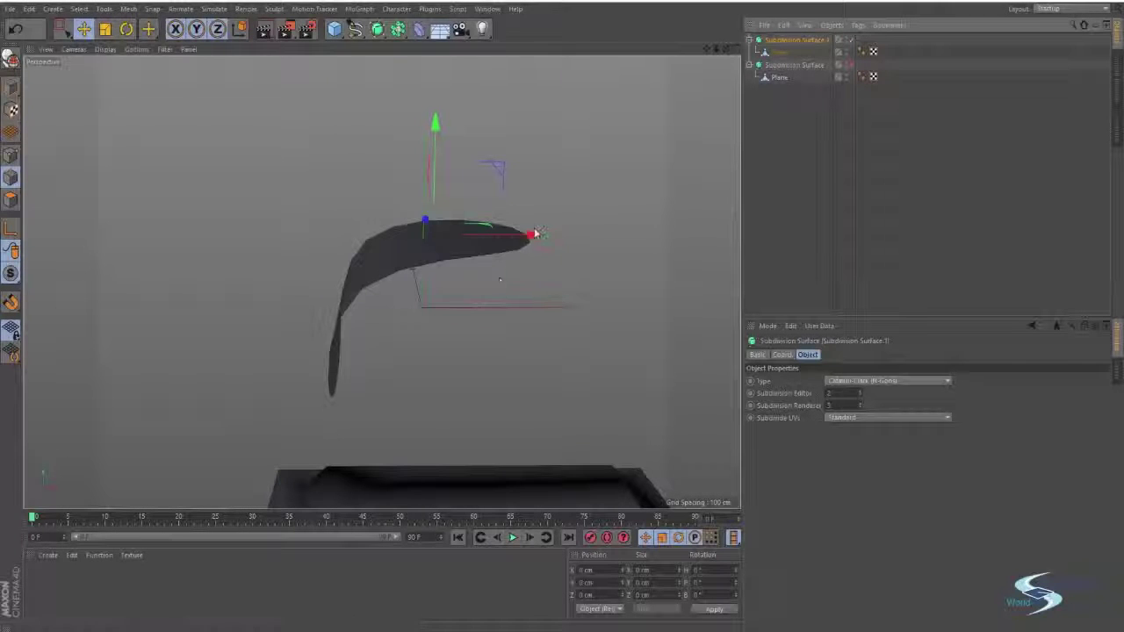
# Step: Set the new Subdivision Surface's editor subdivision to 3
pyautogui.moveTo(381, 284)
pyautogui.keyDown('alt'); pyautogui.mouseDown()
pyautogui.moveTo(413, 306)
pyautogui.moveTo(383, 304)
pyautogui.mouseUp(); pyautogui.keyUp('alt')
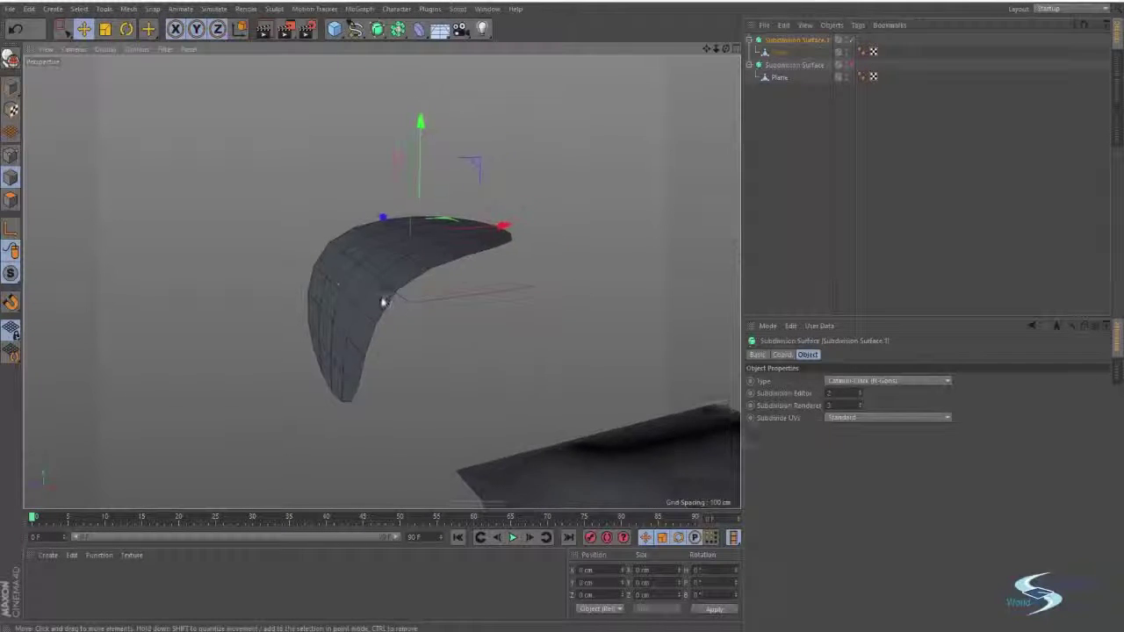
pyautogui.keyDown('alt'); pyautogui.moveTo(383, 303); pyautogui.dragTo(474, 277, button='middle'); pyautogui.keyUp('alt')
pyautogui.keyDown('alt'); pyautogui.moveTo(474, 278); pyautogui.dragTo(491, 274, button='right'); pyautogui.keyUp('alt')
pyautogui.keyDown('alt'); pyautogui.moveTo(490, 274); pyautogui.dragTo(513, 256); pyautogui.keyUp('alt')
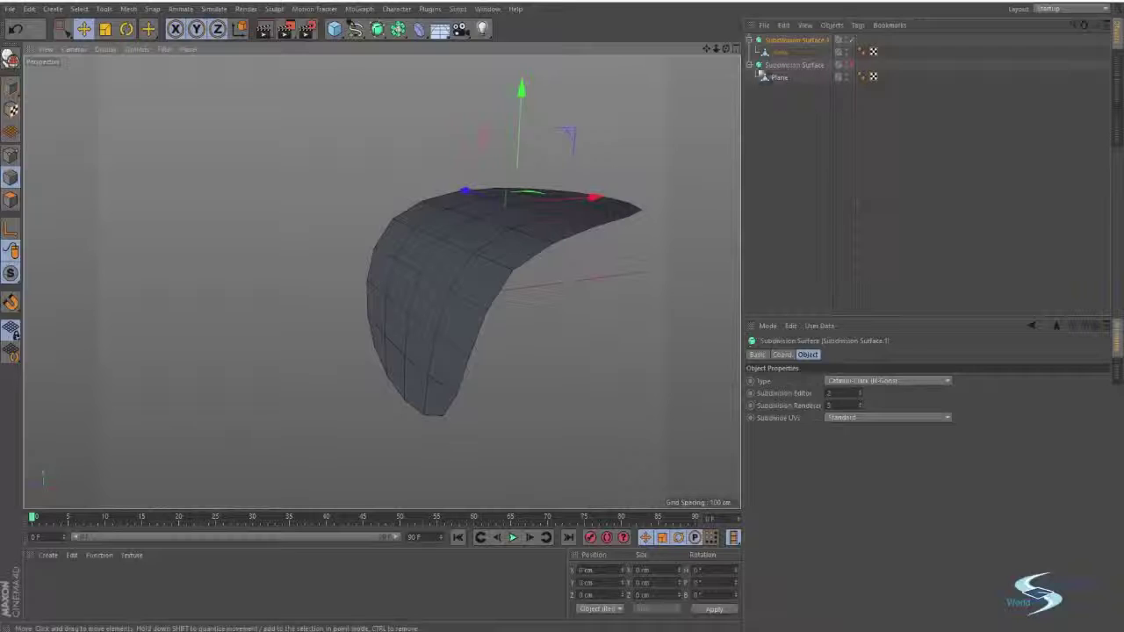
pyautogui.click(861, 393)
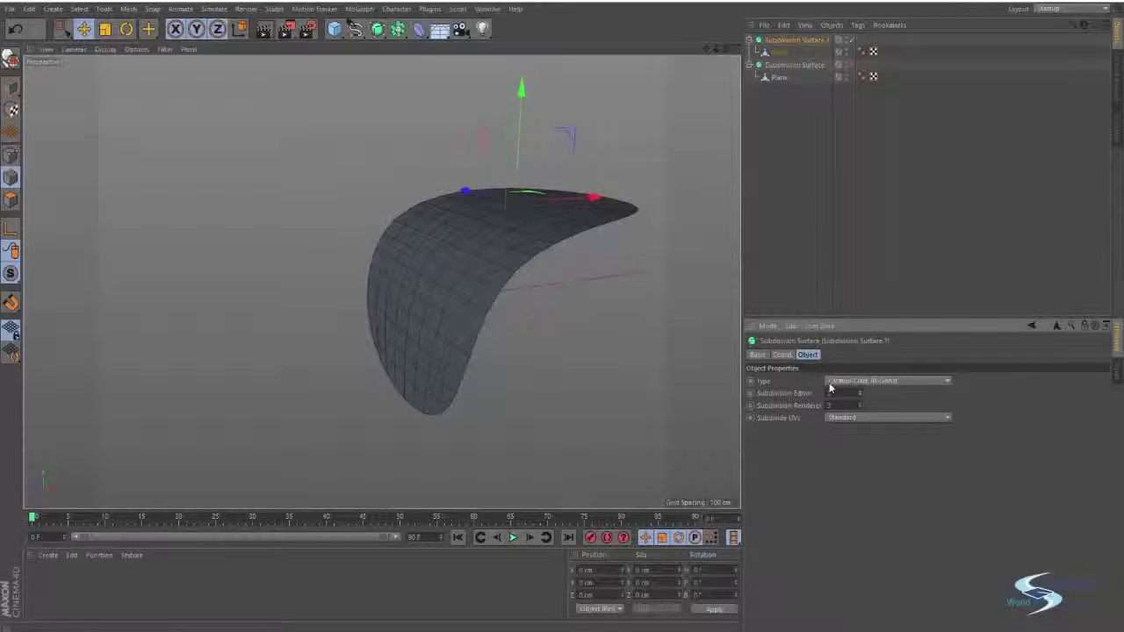
pyautogui.click(846, 64)
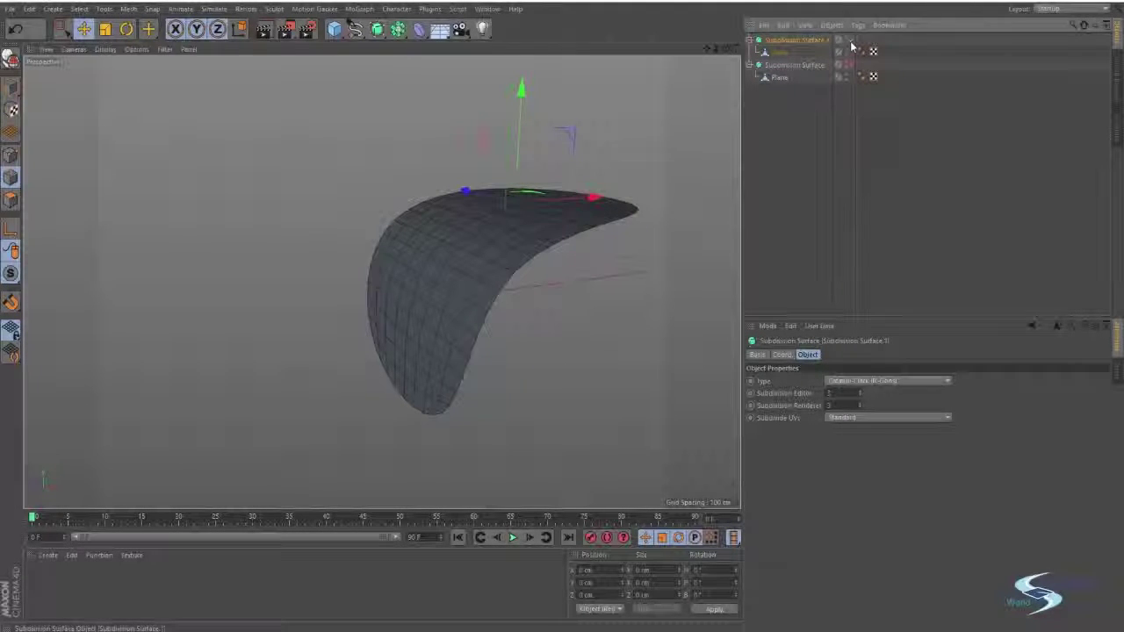
# Step: Disable the smoothing on the bent plane, select its mesh and activate the Knife tool
pyautogui.click(849, 41)
pyautogui.click(779, 53)
pyautogui.keyDown('alt'); pyautogui.moveTo(494, 213); pyautogui.dragTo(512, 256); pyautogui.keyUp('alt')
pyautogui.press('k')
pyautogui.press('k')
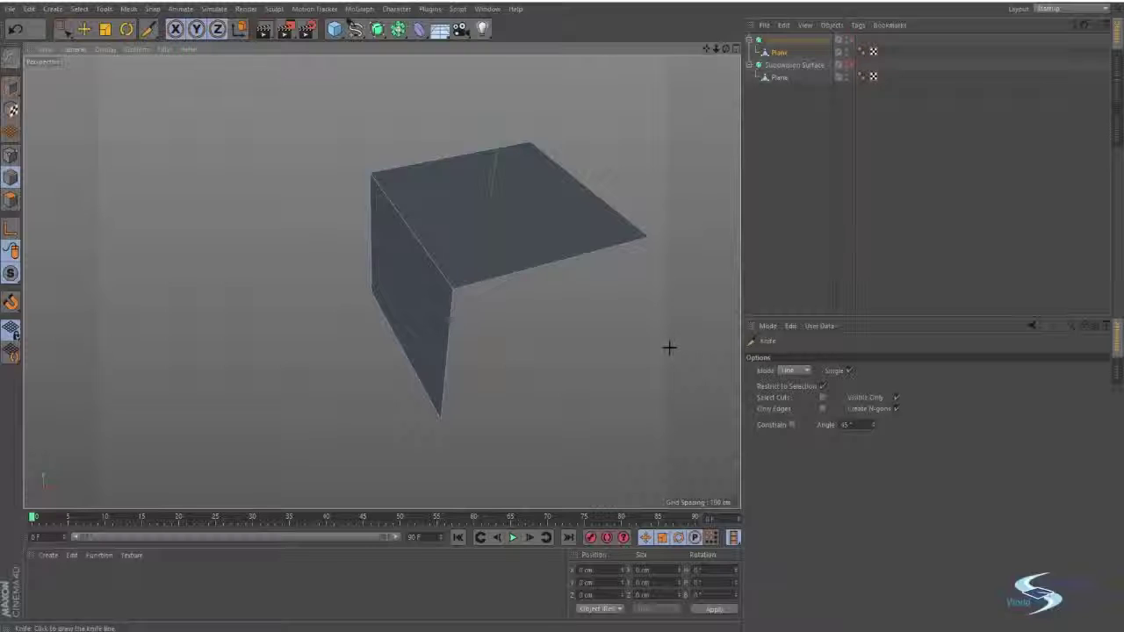
# Step: Try a line-mode knife cut across the bent plane's top face and undo it
pyautogui.keyDown('alt'); pyautogui.moveTo(452, 63); pyautogui.dragTo(373, 145); pyautogui.keyUp('alt')
pyautogui.click(370, 152)
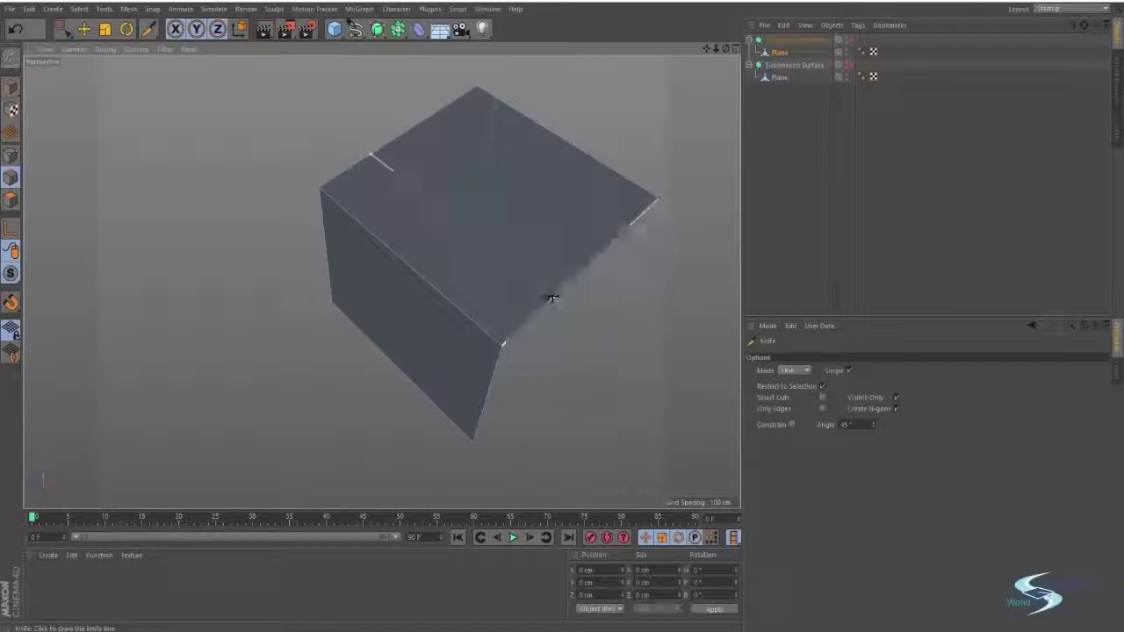
pyautogui.keyDown('alt'); pyautogui.moveTo(529, 301); pyautogui.dragTo(521, 272); pyautogui.keyUp('alt')
pyautogui.hotkey('ctrl', 'z')
# Step: Switch the Knife tool to Loop mode and preview a loop across the bent plane's top face
pyautogui.scroll(2, 383, 283)
pyautogui.keyDown('alt'); pyautogui.moveTo(384, 283); pyautogui.dragTo(613, 345); pyautogui.keyUp('alt')
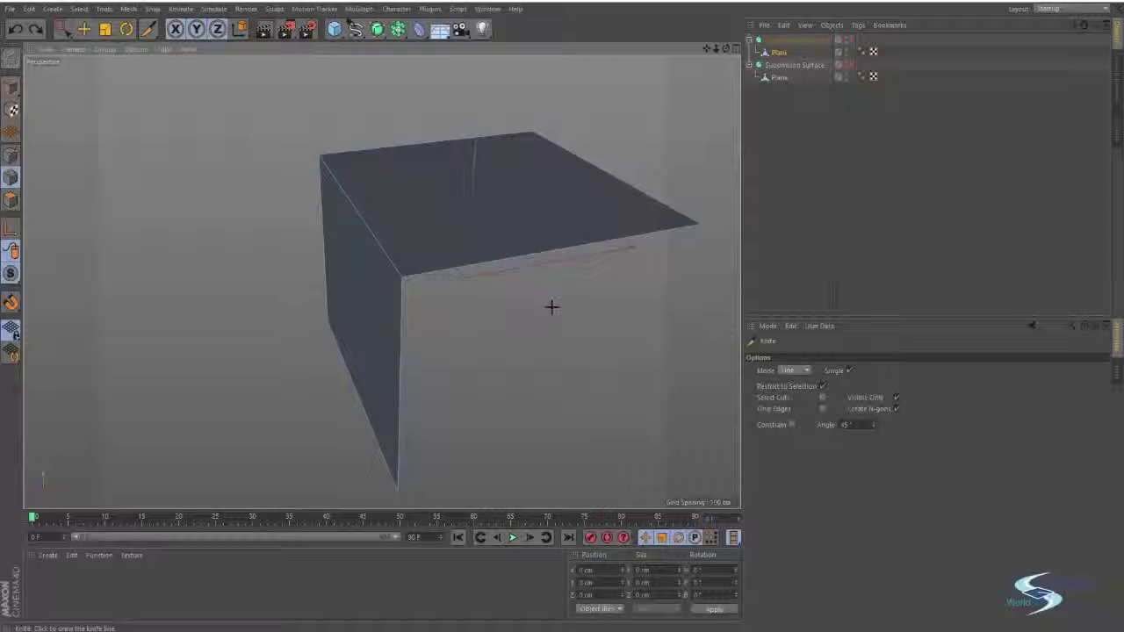
pyautogui.click(791, 370)
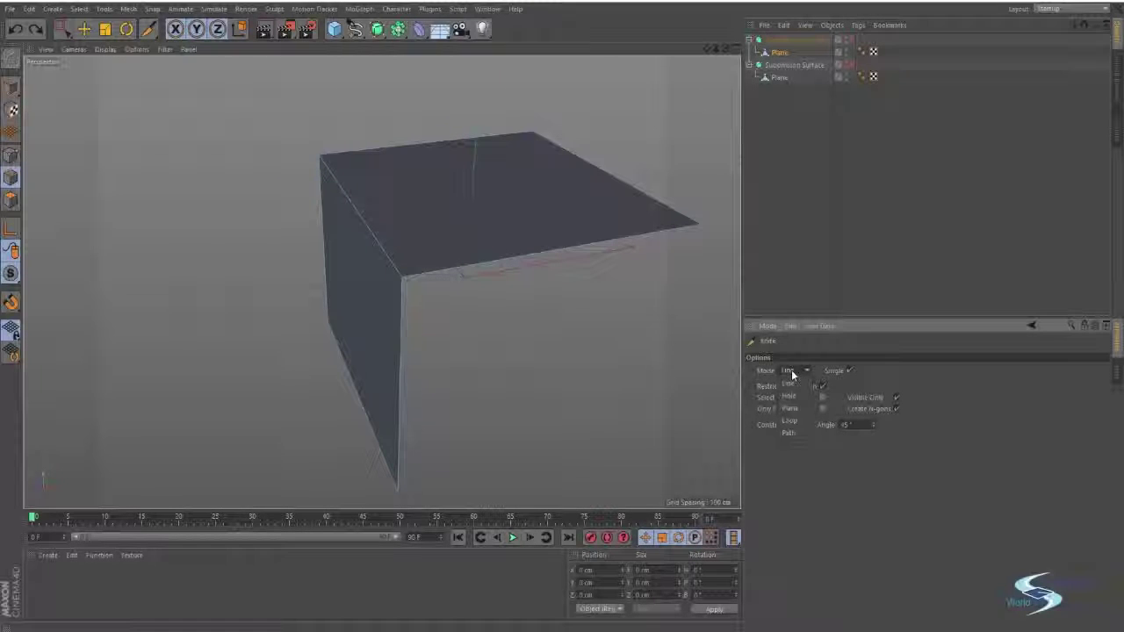
pyautogui.click(790, 421)
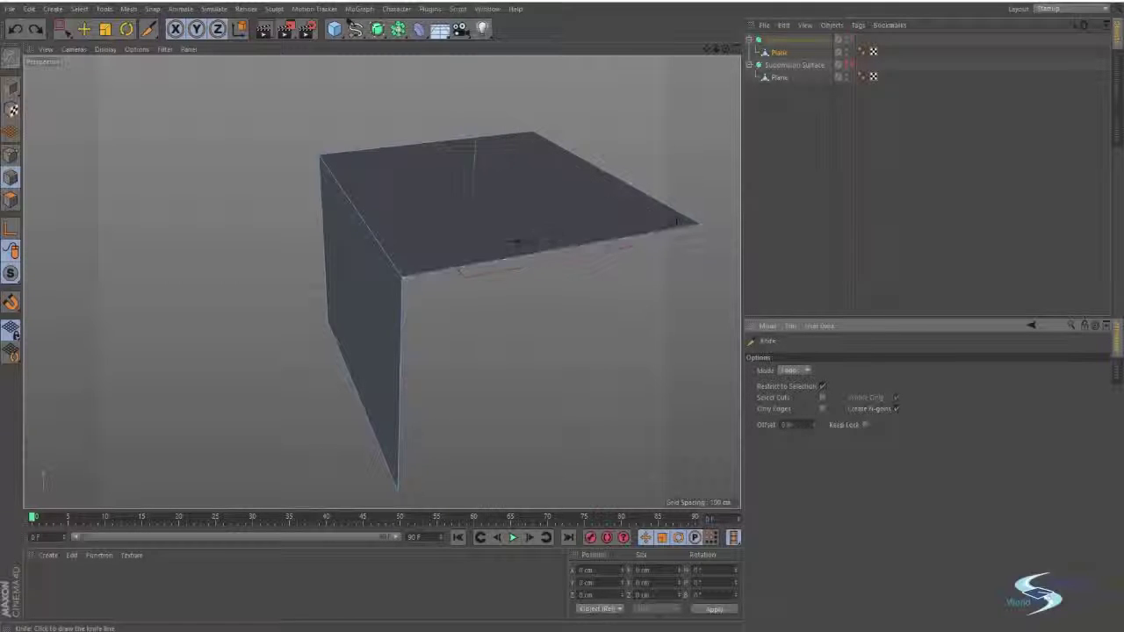
pyautogui.scroll(-6, 536, 241)
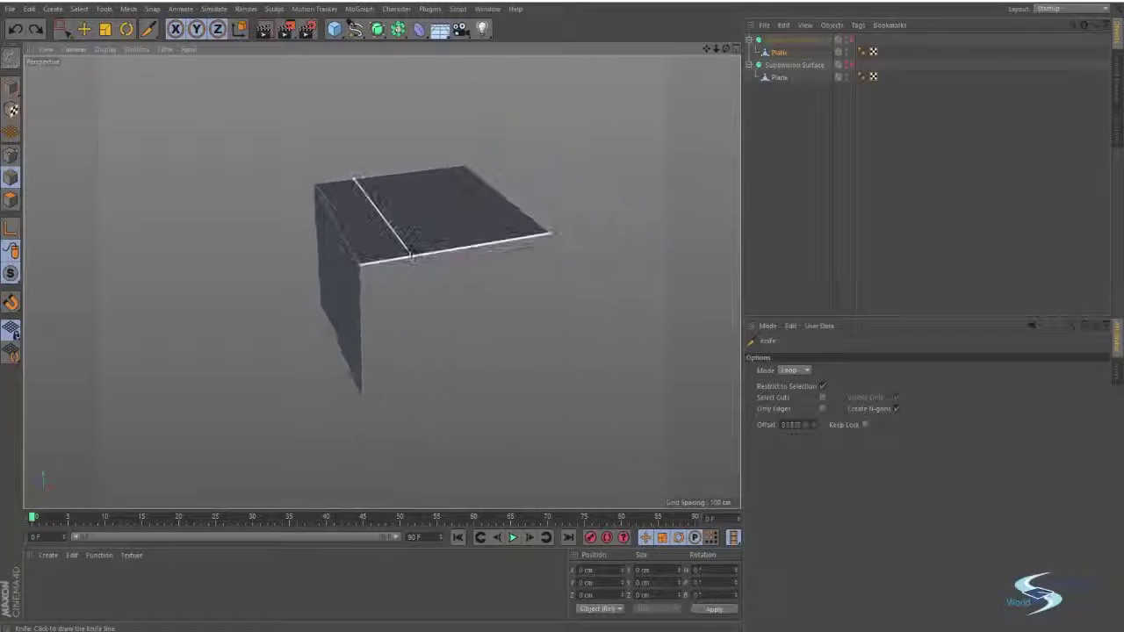
pyautogui.keyDown('alt'); pyautogui.moveTo(410, 254); pyautogui.dragTo(474, 226); pyautogui.keyUp('alt')
pyautogui.keyDown('alt'); pyautogui.moveTo(474, 226); pyautogui.dragTo(275, 263, button='middle'); pyautogui.keyUp('alt')
pyautogui.keyDown('alt'); pyautogui.moveTo(275, 262); pyautogui.dragTo(465, 321); pyautogui.keyUp('alt')
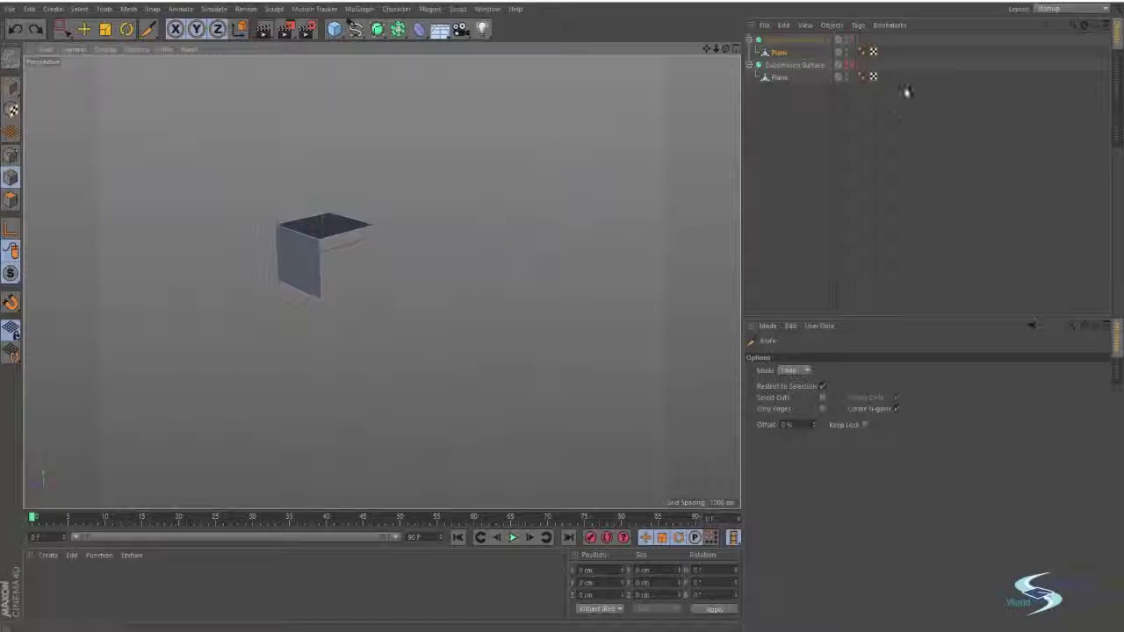
# Step: Select the plane with the raised blocks and preview how loop cuts would run across its polygons
pyautogui.click(848, 64)
pyautogui.click(777, 79)
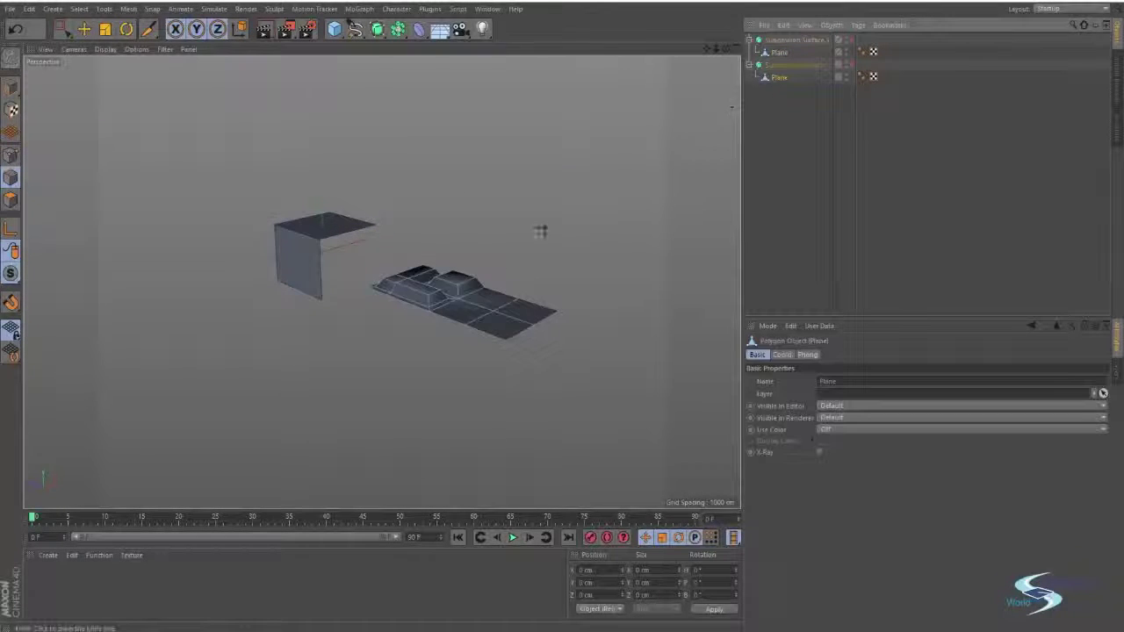
pyautogui.scroll(5, 439, 296)
pyautogui.keyDown('alt'); pyautogui.moveTo(439, 296); pyautogui.dragTo(505, 386); pyautogui.keyUp('alt')
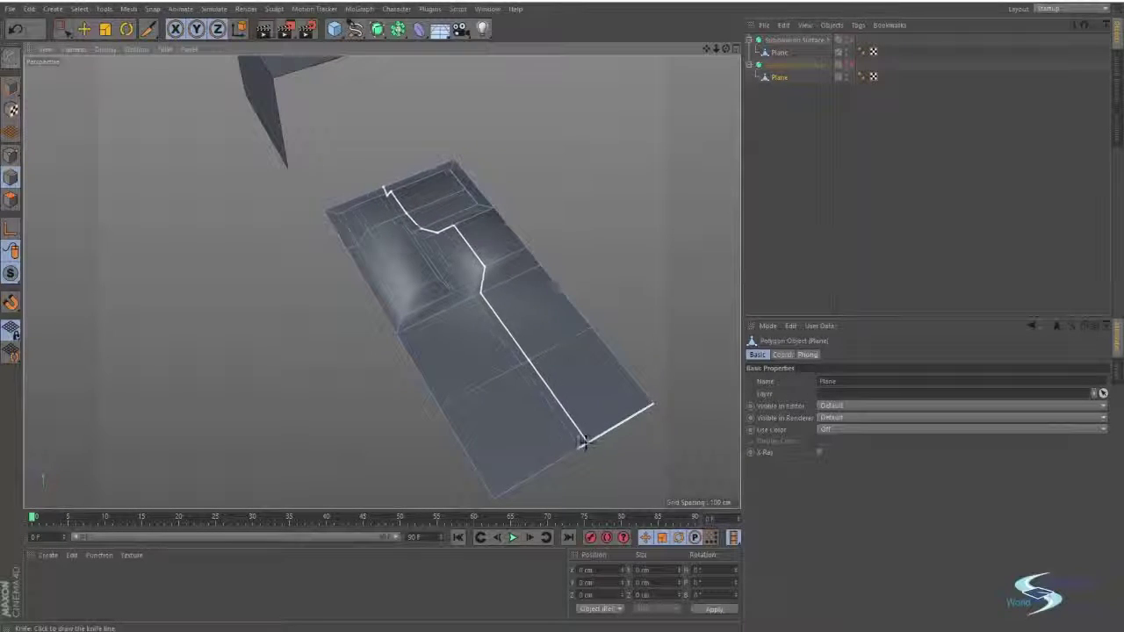
pyautogui.keyDown('alt'); pyautogui.moveTo(446, 336); pyautogui.dragTo(501, 272); pyautogui.keyUp('alt')
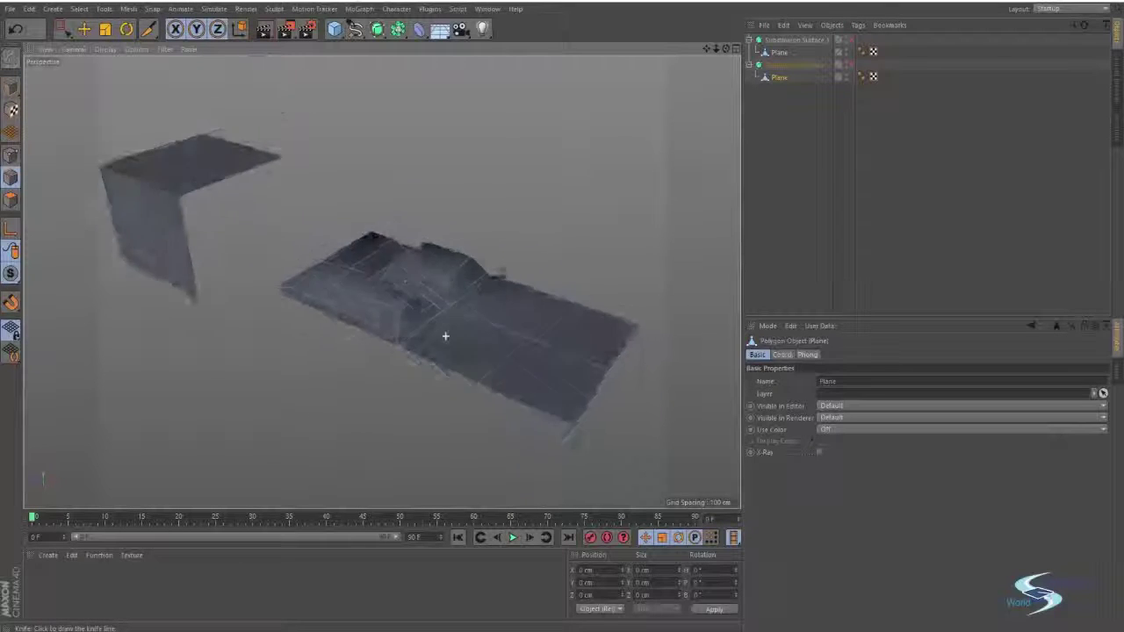
pyautogui.keyDown('alt'); pyautogui.moveTo(501, 272); pyautogui.dragTo(562, 271, button='right'); pyautogui.keyUp('alt')
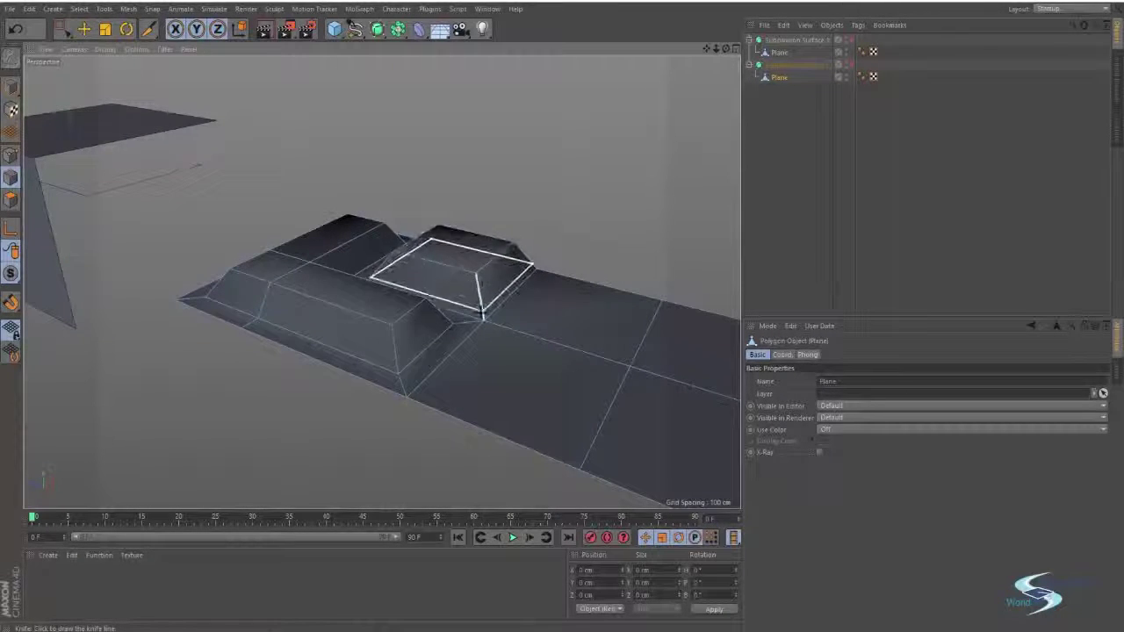
pyautogui.keyDown('alt'); pyautogui.moveTo(481, 311); pyautogui.dragTo(381, 283); pyautogui.keyUp('alt')
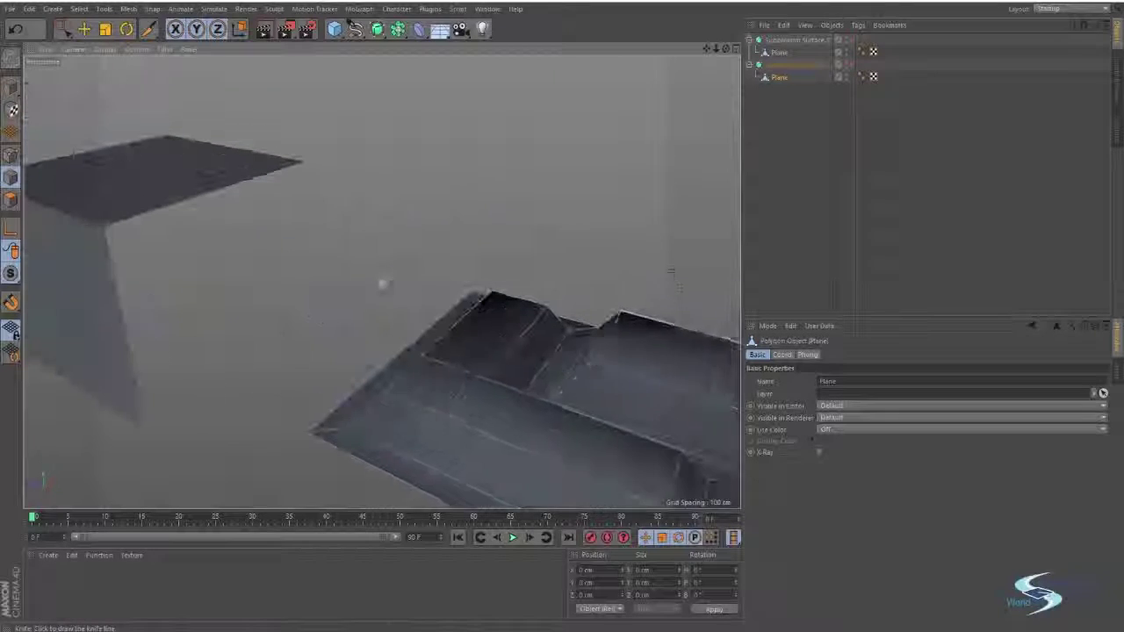
# Step: Cut an edge loop into both the top and the vertical face of the bent plane, close to the fold
pyautogui.click(846, 66)
pyautogui.click(788, 52)
pyautogui.keyDown('alt'); pyautogui.moveTo(290, 170); pyautogui.dragTo(236, 176, button='right'); pyautogui.keyUp('alt')
pyautogui.keyDown('alt'); pyautogui.moveTo(235, 175); pyautogui.dragTo(409, 281, button='middle'); pyautogui.keyUp('alt')
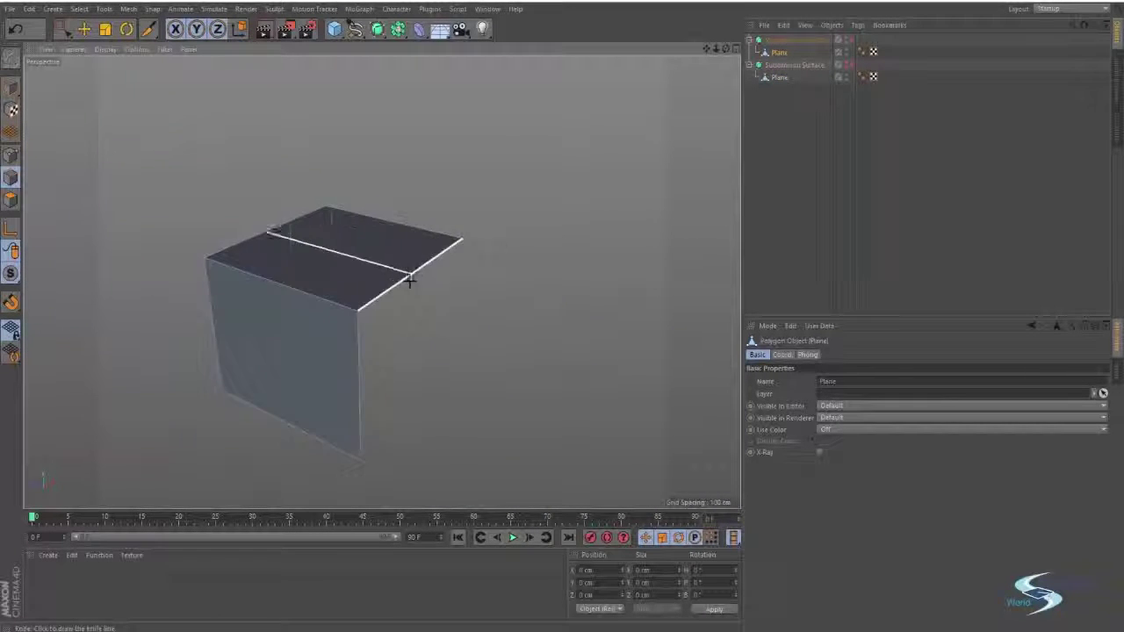
pyautogui.keyDown('alt'); pyautogui.moveTo(409, 279); pyautogui.dragTo(316, 266); pyautogui.keyUp('alt')
pyautogui.press('e')
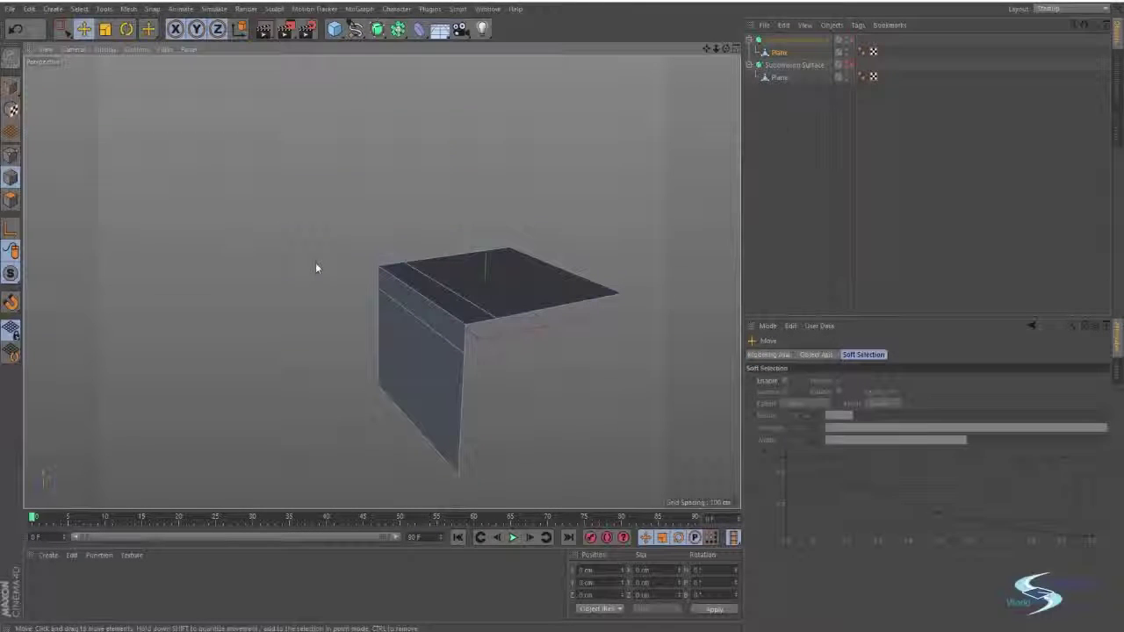
# Step: Enable the bent plane's smoothing and render the view to inspect the sharpened fold
pyautogui.click(851, 40)
pyautogui.click(797, 155)
pyautogui.keyDown('alt'); pyautogui.moveTo(548, 281); pyautogui.dragTo(619, 298); pyautogui.keyUp('alt')
pyautogui.hotkey('ctrl', 'r')
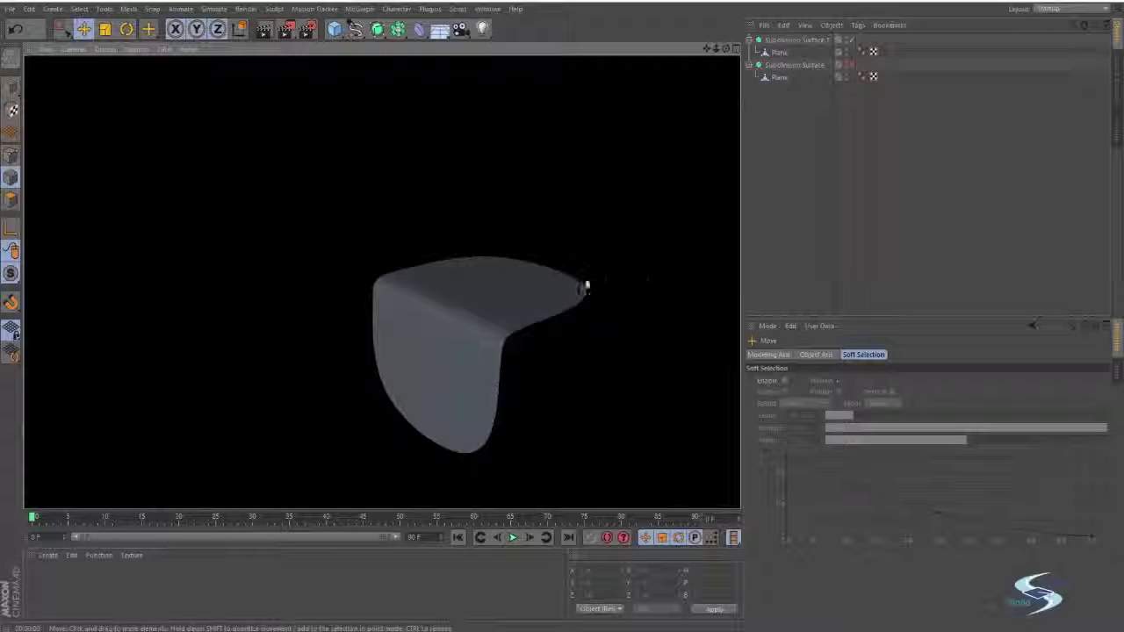
pyautogui.click(465, 321)
pyautogui.keyDown('alt'); pyautogui.moveTo(472, 321); pyautogui.dragTo(431, 271); pyautogui.keyUp('alt')
# Step: With smoothing off, move the top loop toward the top face's middle and the vertical face's loop down, away from the fold
pyautogui.click(464, 269)
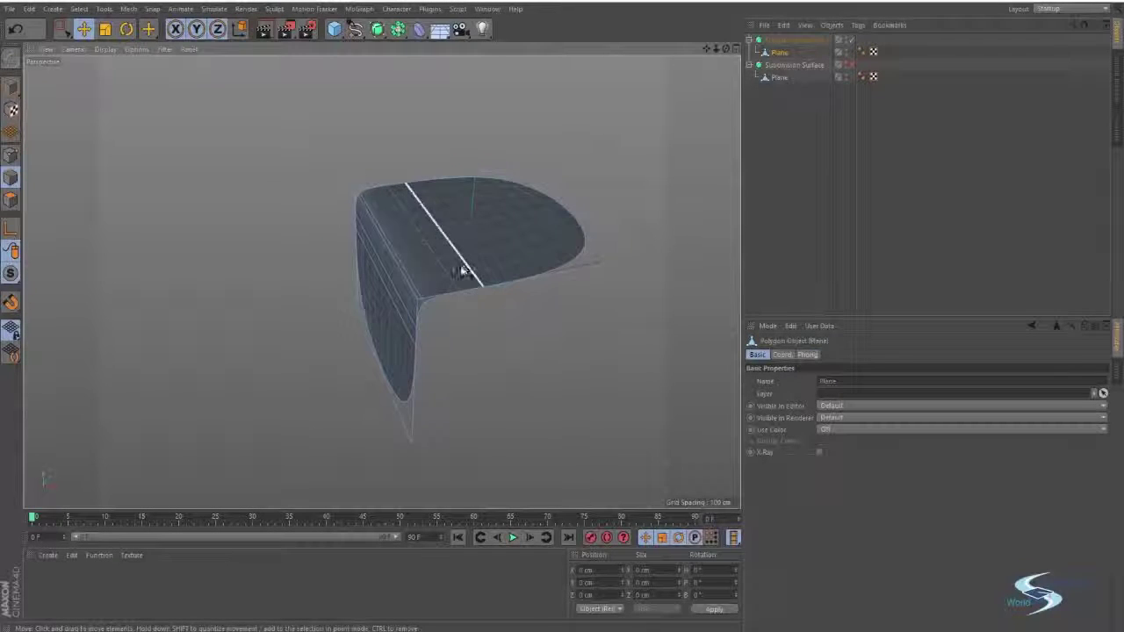
pyautogui.press('q')
pyautogui.click(463, 270)
pyautogui.moveTo(498, 226); pyautogui.dragTo(553, 216)
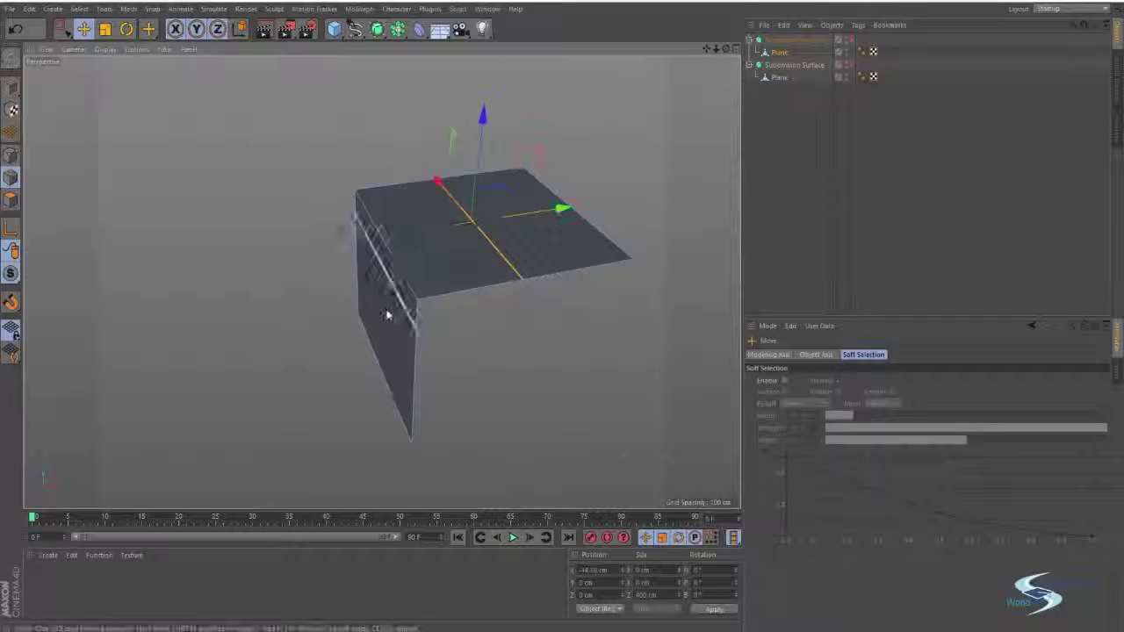
pyautogui.moveTo(382, 208); pyautogui.dragTo(381, 270)
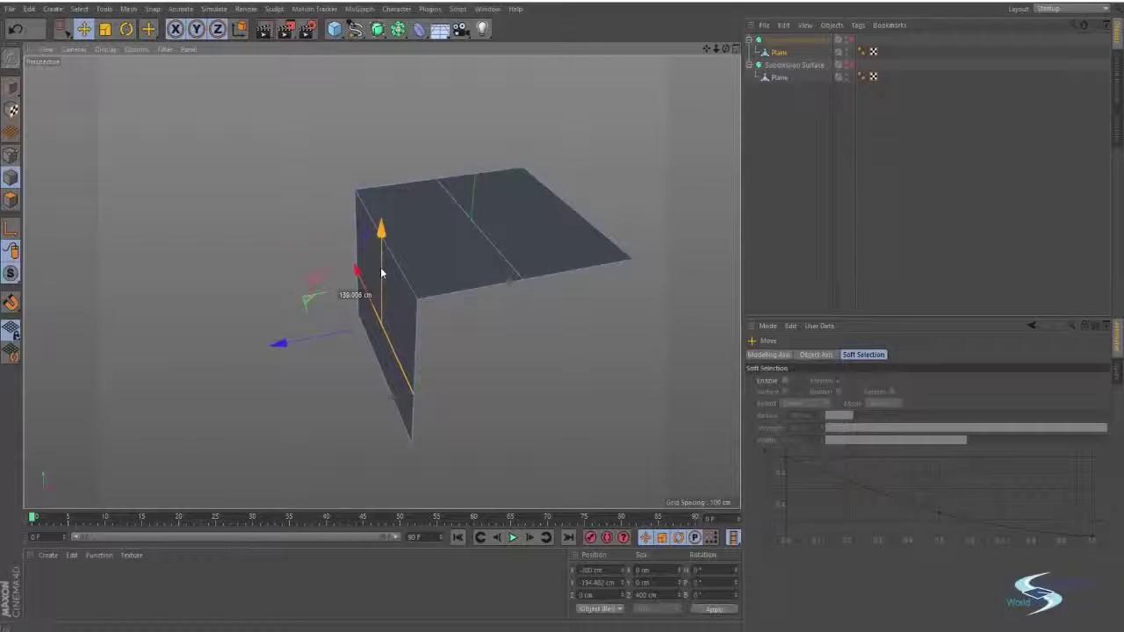
# Step: Enable the smoothing and examine the fold's roundness with the loops spread apart
pyautogui.press('q')
pyautogui.click(765, 223)
pyautogui.keyDown('alt'); pyautogui.moveTo(457, 256); pyautogui.dragTo(430, 246); pyautogui.keyUp('alt')
# Step: Disable the smoothing and slide the top face's edge loop back close to the fold, to X about -180 cm
pyautogui.click(777, 52)
pyautogui.press('q')
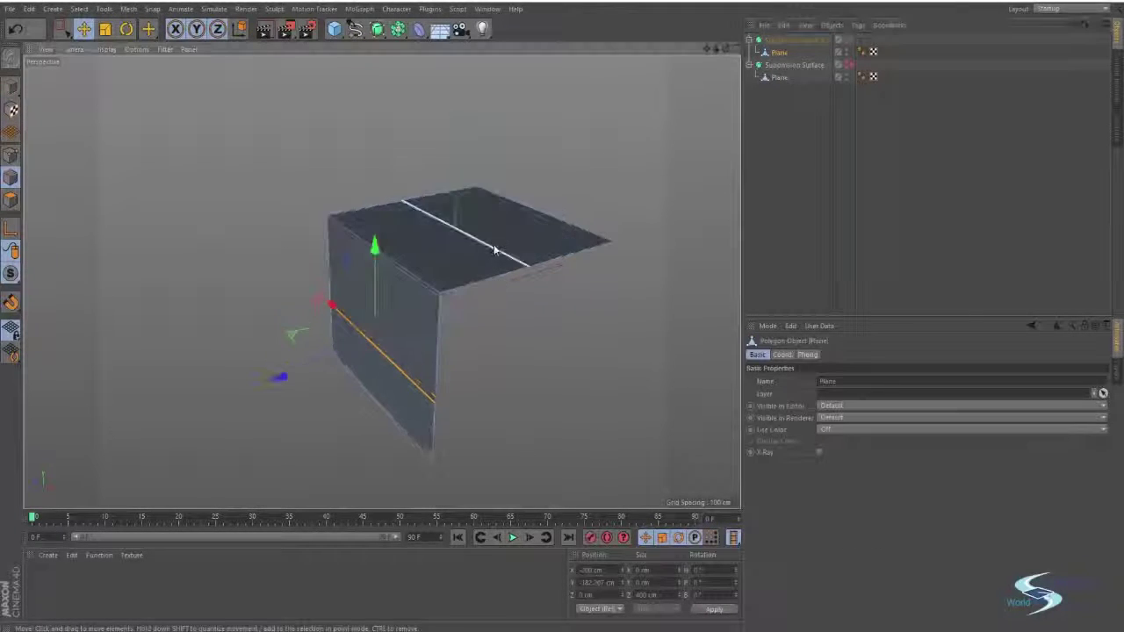
pyautogui.click(463, 235)
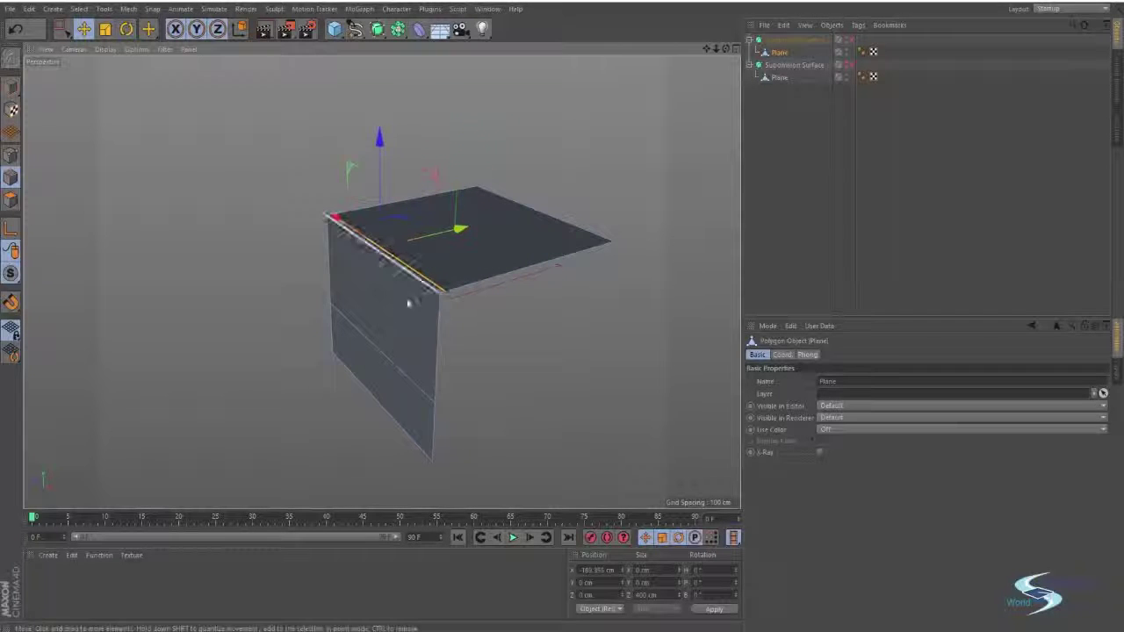
# Step: Slide the vertical face's edge loop up close to the fold, to Y about -12 cm, and render the smoothed plane
pyautogui.click(369, 341)
pyautogui.moveTo(375, 246); pyautogui.dragTo(389, 156)
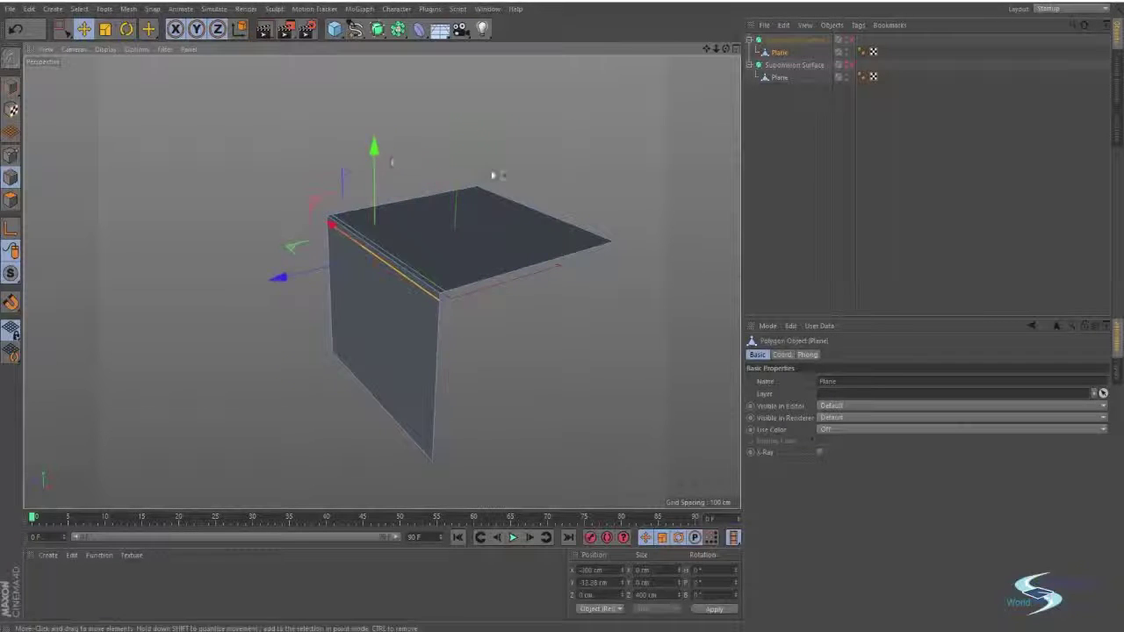
pyautogui.press('q')
pyautogui.click(802, 171)
pyautogui.hotkey('ctrl', 'r')
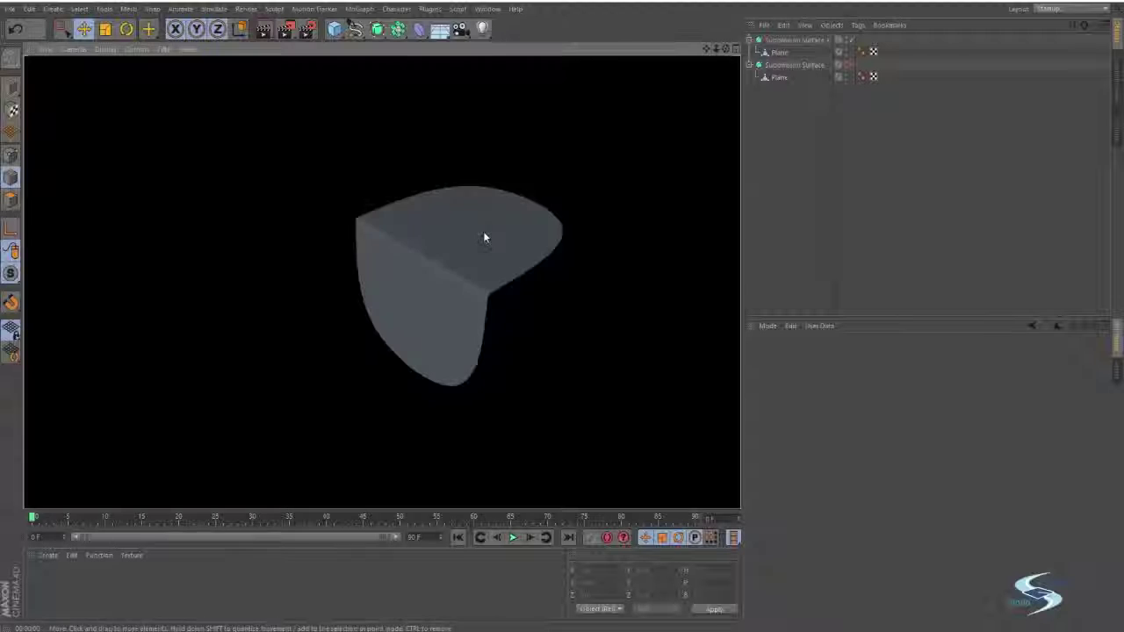
# Step: Render the fold up close and again from a distance to examine how sharp it is with tight loops
pyautogui.scroll(10, 409, 262)
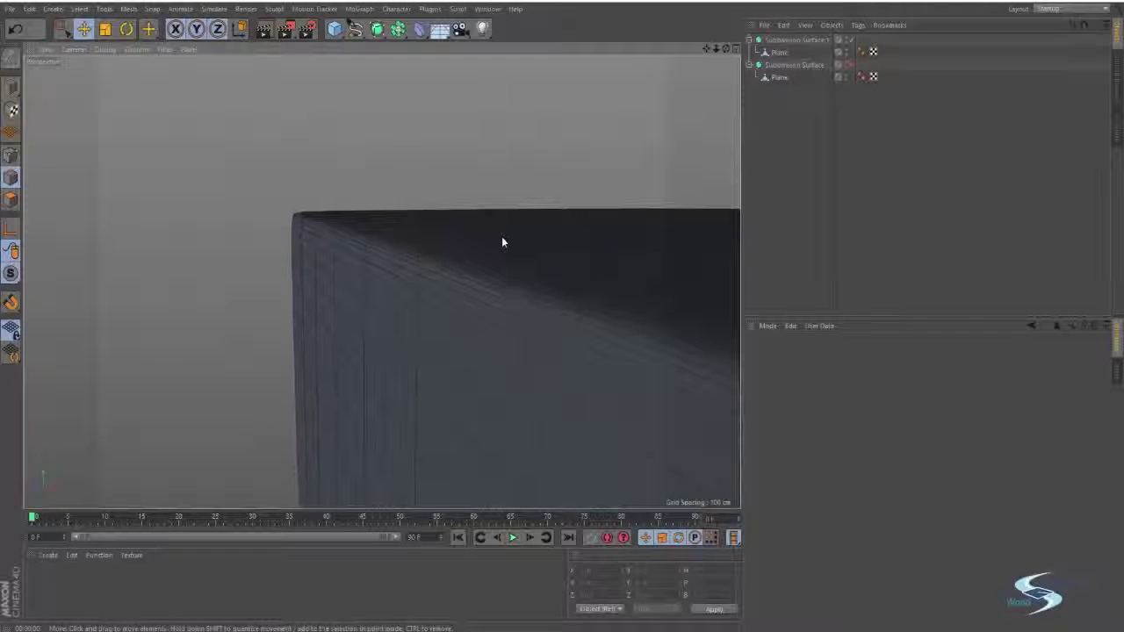
pyautogui.hotkey('ctrl', 'r')
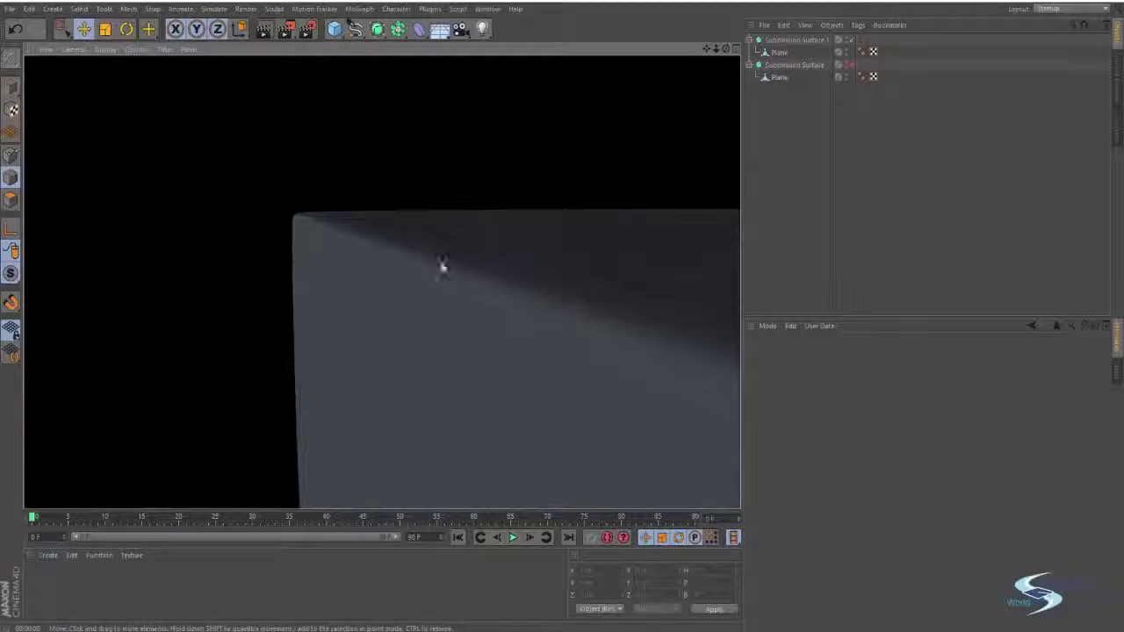
pyautogui.keyDown('alt'); pyautogui.moveTo(449, 232); pyautogui.dragTo(501, 291); pyautogui.keyUp('alt')
pyautogui.scroll(-8, 501, 290)
pyautogui.scroll(-5, 448, 364)
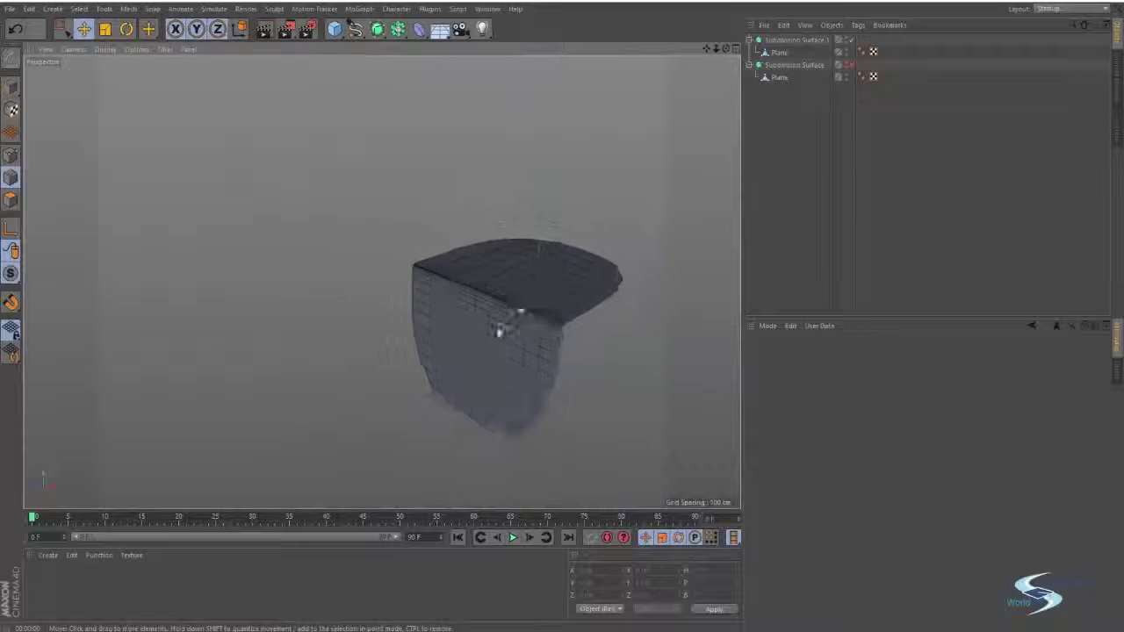
pyautogui.hotkey('ctrl', 'r')
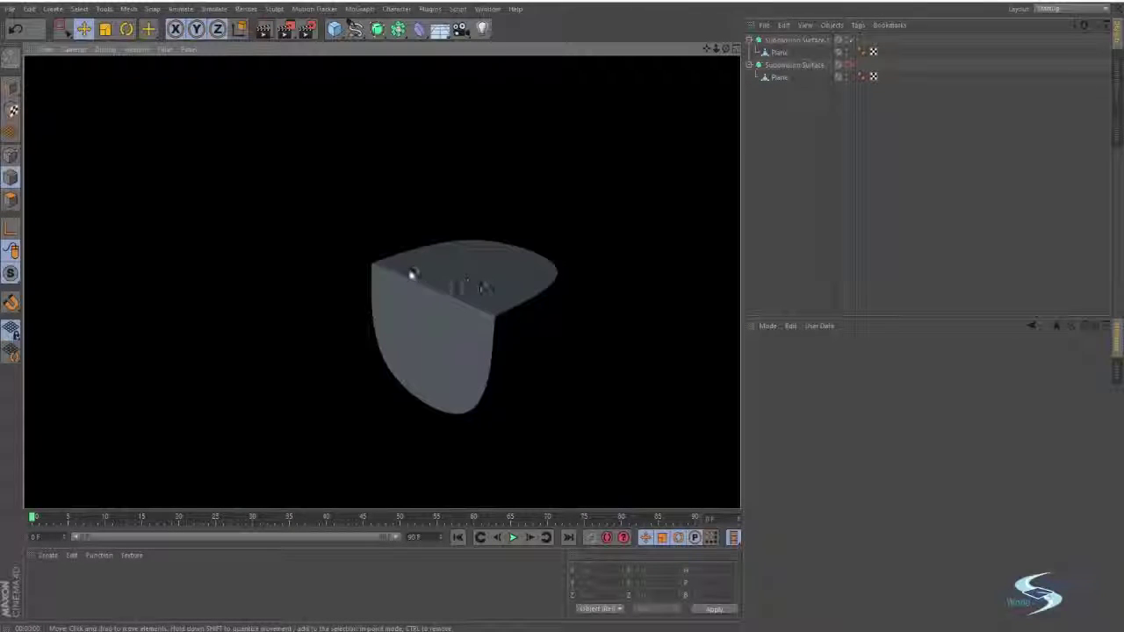
# Step: Spread both edge loops away from the fold, the vertical face's loop to Y about -60 cm, and inspect the smoothed bend
pyautogui.click(779, 52)
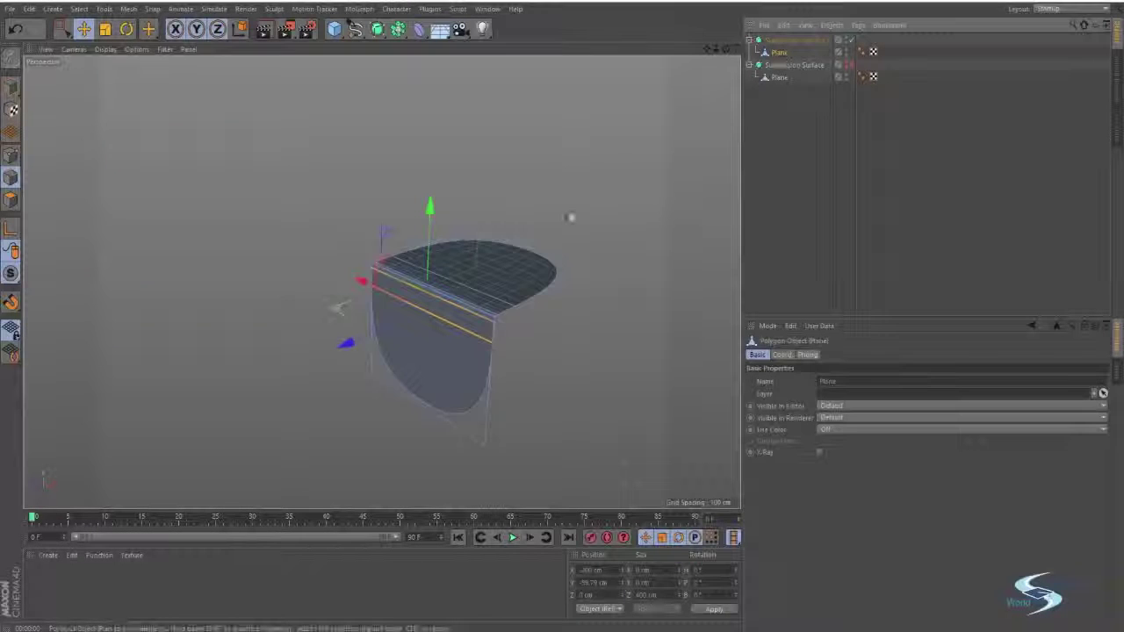
pyautogui.keyDown('alt'); pyautogui.moveTo(570, 219); pyautogui.dragTo(440, 290); pyautogui.keyUp('alt')
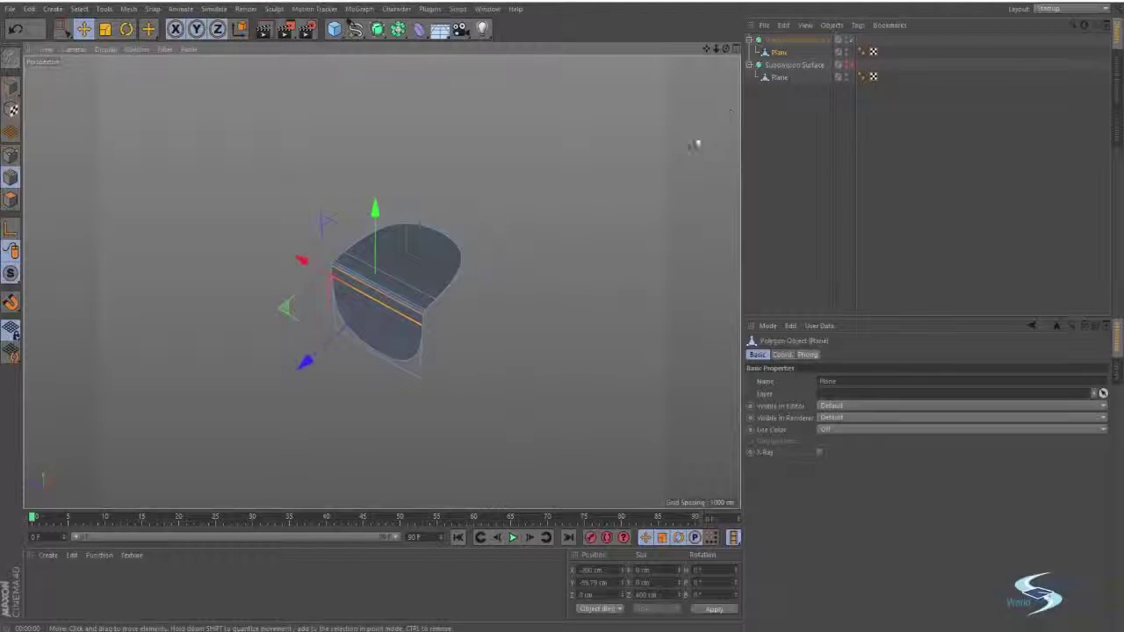
pyautogui.keyDown('alt'); pyautogui.moveTo(382, 283); pyautogui.dragTo(471, 239, button='right'); pyautogui.keyUp('alt')
pyautogui.keyDown('alt'); pyautogui.moveTo(471, 243); pyautogui.dragTo(434, 235, button='middle'); pyautogui.keyUp('alt')
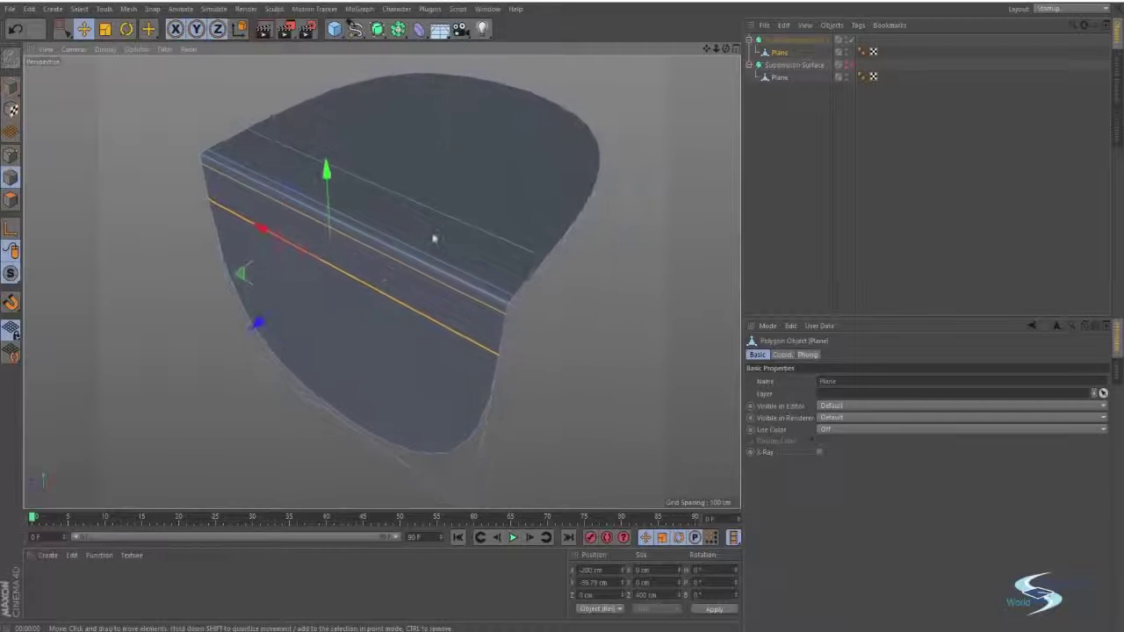
pyautogui.moveTo(436, 247)
pyautogui.keyDown('alt'); pyautogui.mouseDown()
pyautogui.moveTo(459, 228)
pyautogui.moveTo(387, 281)
pyautogui.moveTo(438, 260)
pyautogui.mouseUp(); pyautogui.keyUp('alt')
pyautogui.keyDown('alt'); pyautogui.moveTo(438, 260); pyautogui.dragTo(411, 271, button='right'); pyautogui.keyUp('alt')
pyautogui.keyDown('alt'); pyautogui.moveTo(412, 271); pyautogui.dragTo(415, 311, button='middle'); pyautogui.keyUp('alt')
pyautogui.click(767, 165)
pyautogui.keyDown('alt'); pyautogui.moveTo(486, 218); pyautogui.dragTo(410, 299); pyautogui.keyUp('alt')
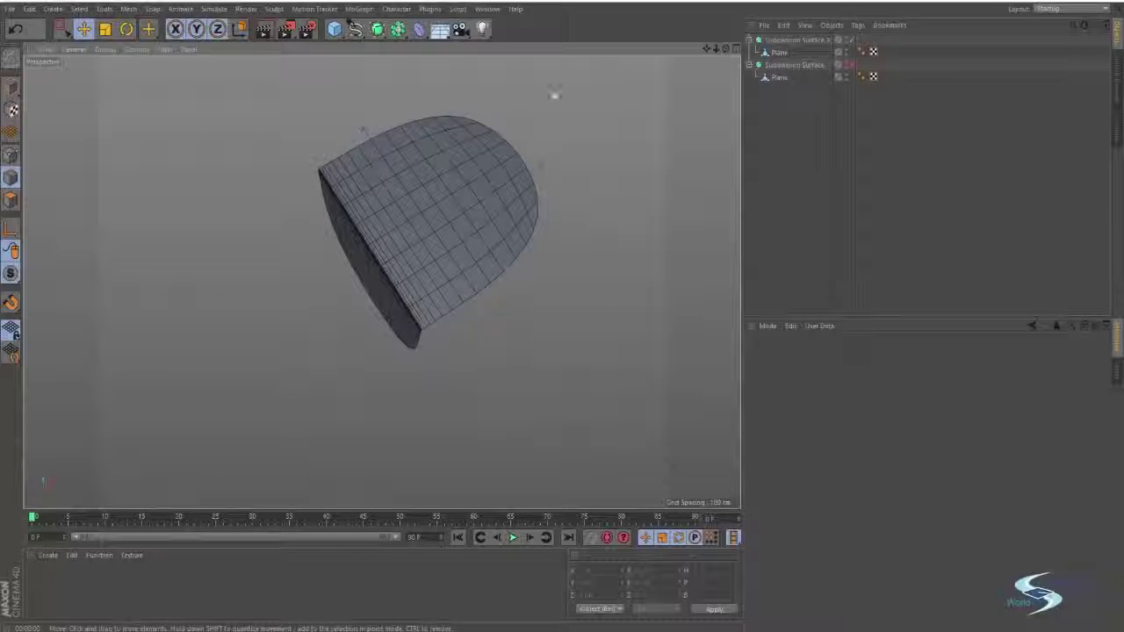
# Step: Toggle the plane's smoothing to compare the shapes, leave it off and clear the edge selection
pyautogui.click(778, 52)
pyautogui.keyDown('alt'); pyautogui.moveTo(565, 201); pyautogui.dragTo(487, 279); pyautogui.keyUp('alt')
pyautogui.click(257, 271)
pyautogui.press('q')
pyautogui.press('q')
pyautogui.click(565, 268)
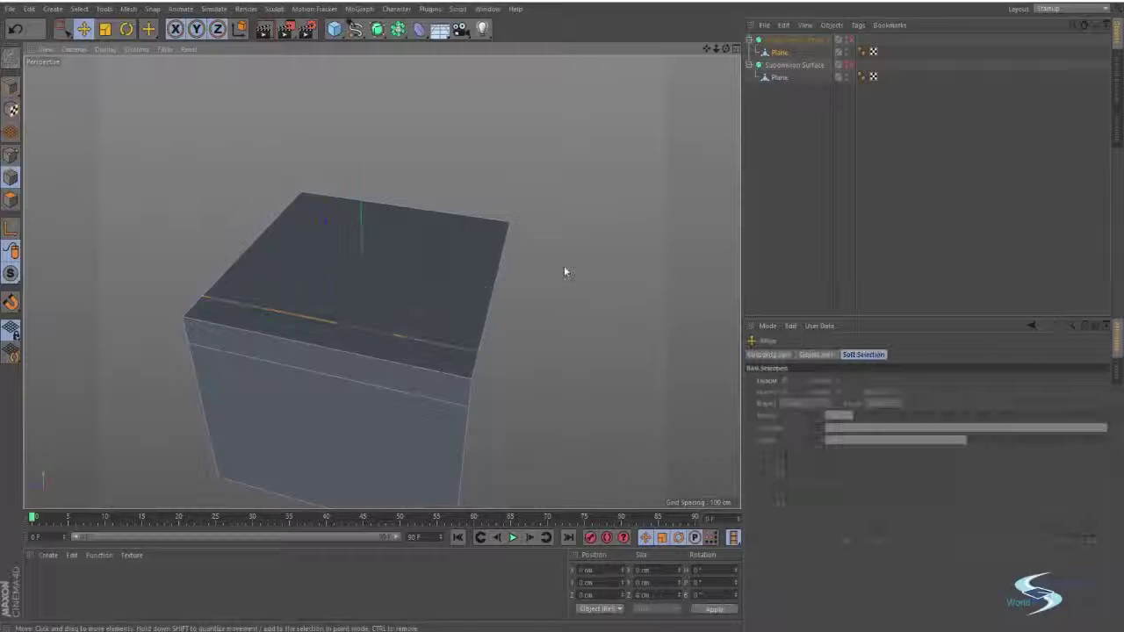
# Step: Add Knife loop cuts along both side edges, the top face's outer edge and the vertical face's lower edge
pyautogui.press('k')
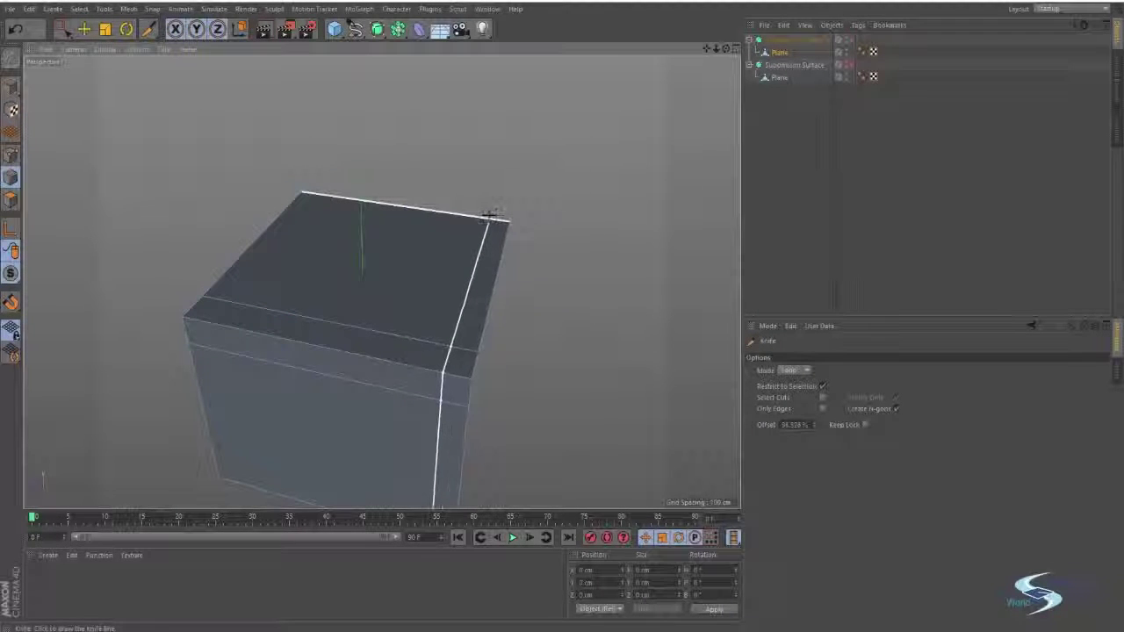
pyautogui.keyDown('alt'); pyautogui.moveTo(489, 214); pyautogui.dragTo(451, 213); pyautogui.keyUp('alt')
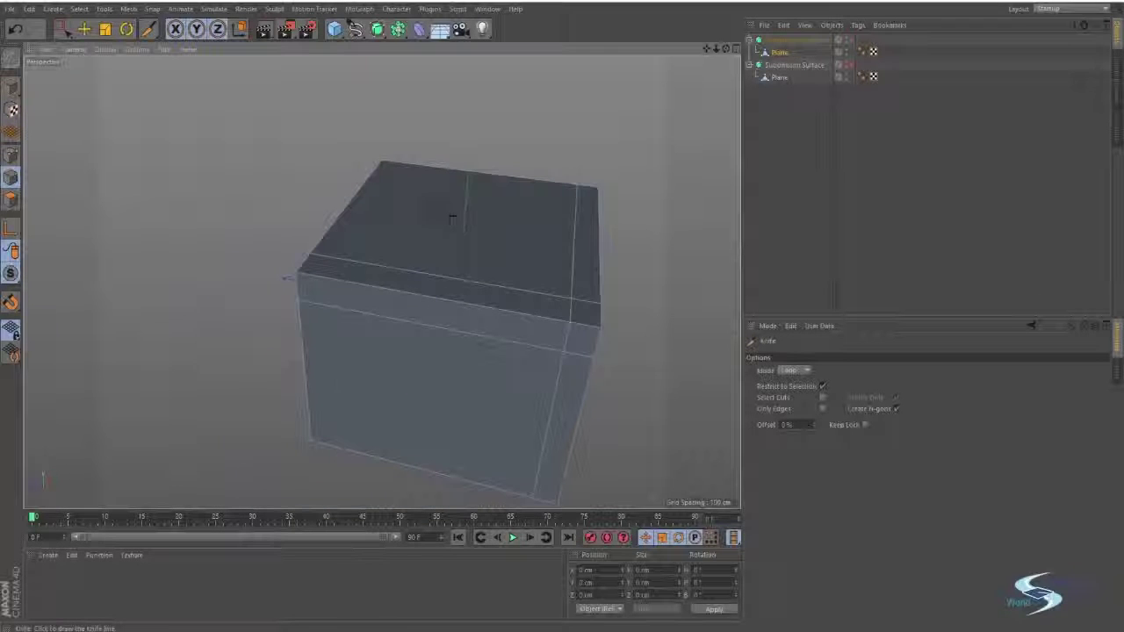
pyautogui.keyDown('alt'); pyautogui.moveTo(401, 165); pyautogui.dragTo(647, 254); pyautogui.keyUp('alt')
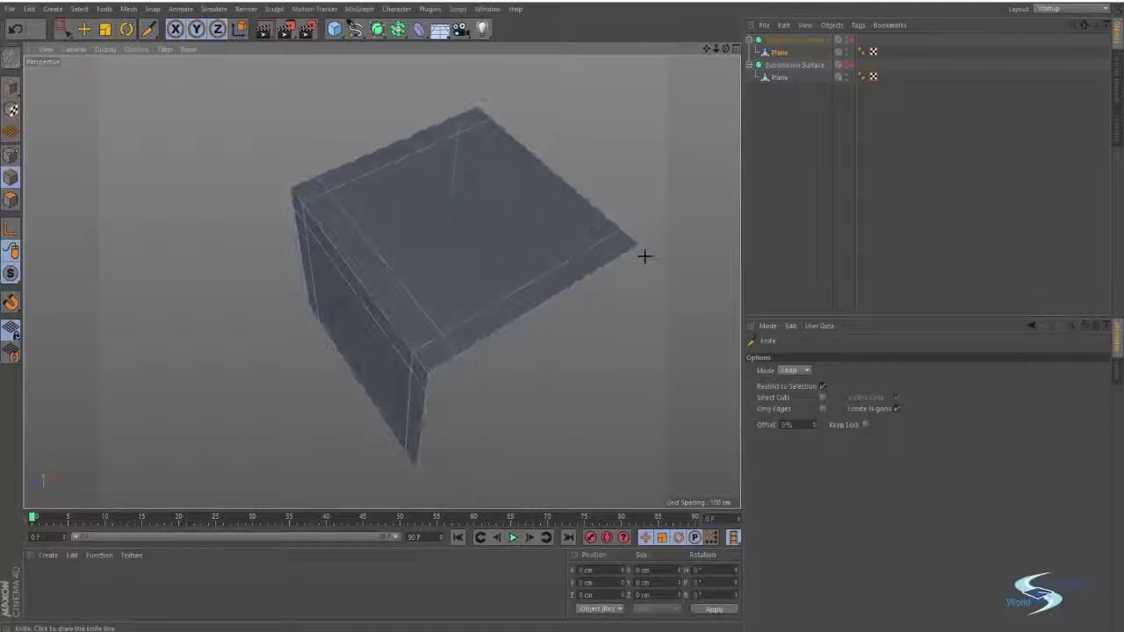
pyautogui.keyDown('alt'); pyautogui.moveTo(428, 313); pyautogui.dragTo(471, 271); pyautogui.keyUp('alt')
pyautogui.scroll(-3, 471, 272)
pyautogui.keyDown('alt'); pyautogui.moveTo(471, 294); pyautogui.dragTo(501, 244, button='middle'); pyautogui.keyUp('alt')
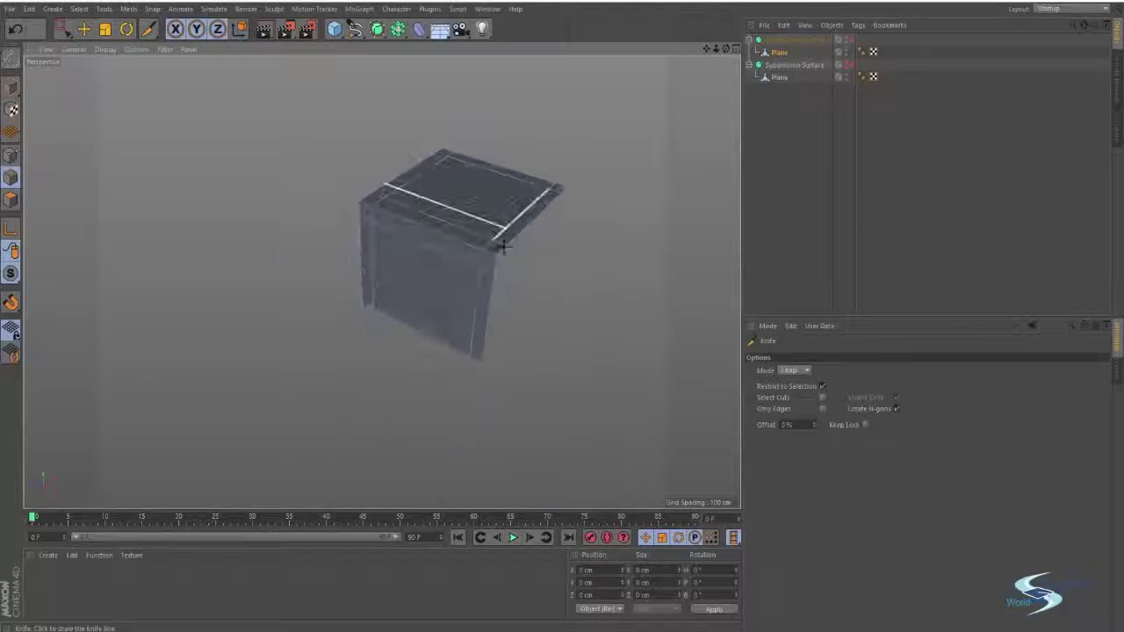
pyautogui.press('e')
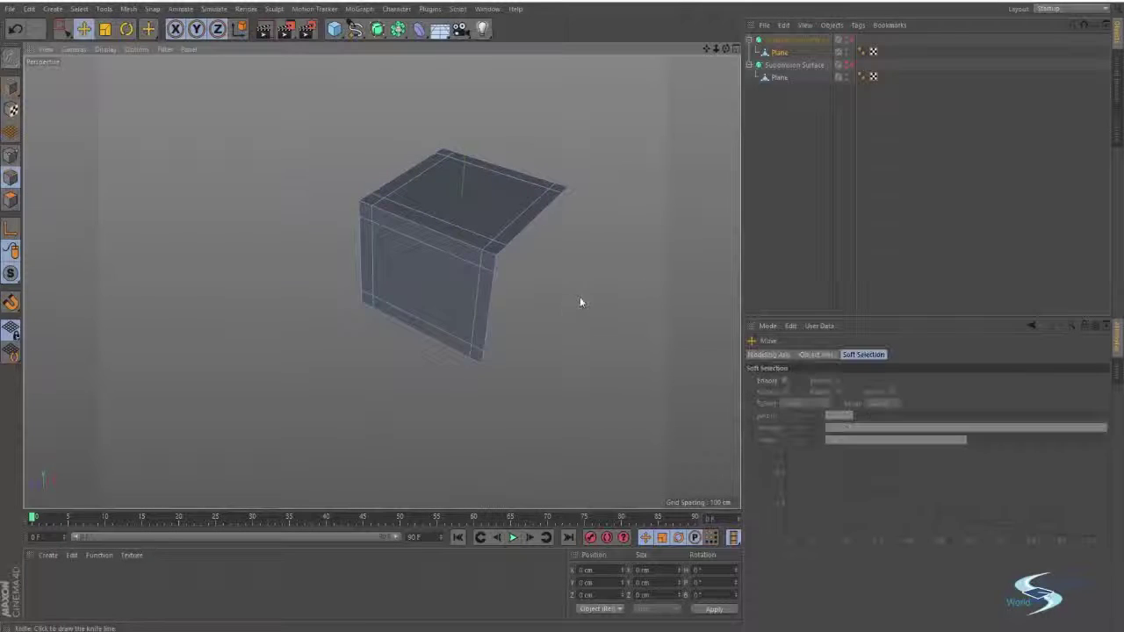
# Step: Enable the smoothing on the plane and render it to examine the corners with the new border loops
pyautogui.keyDown('alt'); pyautogui.moveTo(579, 302); pyautogui.dragTo(492, 271); pyautogui.keyUp('alt')
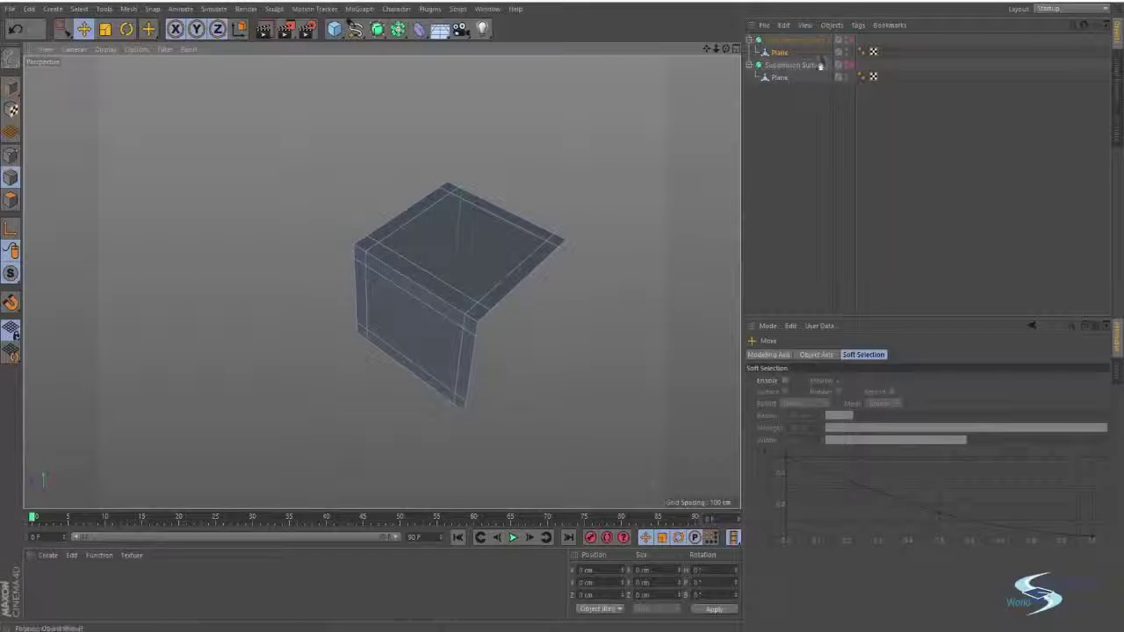
pyautogui.click(780, 53)
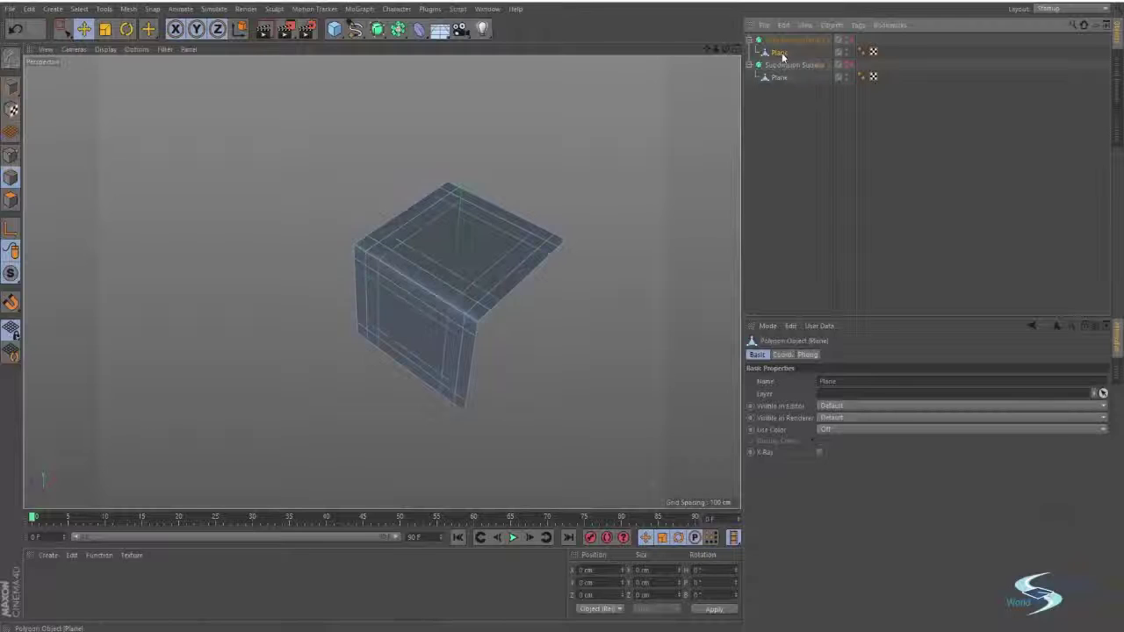
pyautogui.click(787, 136)
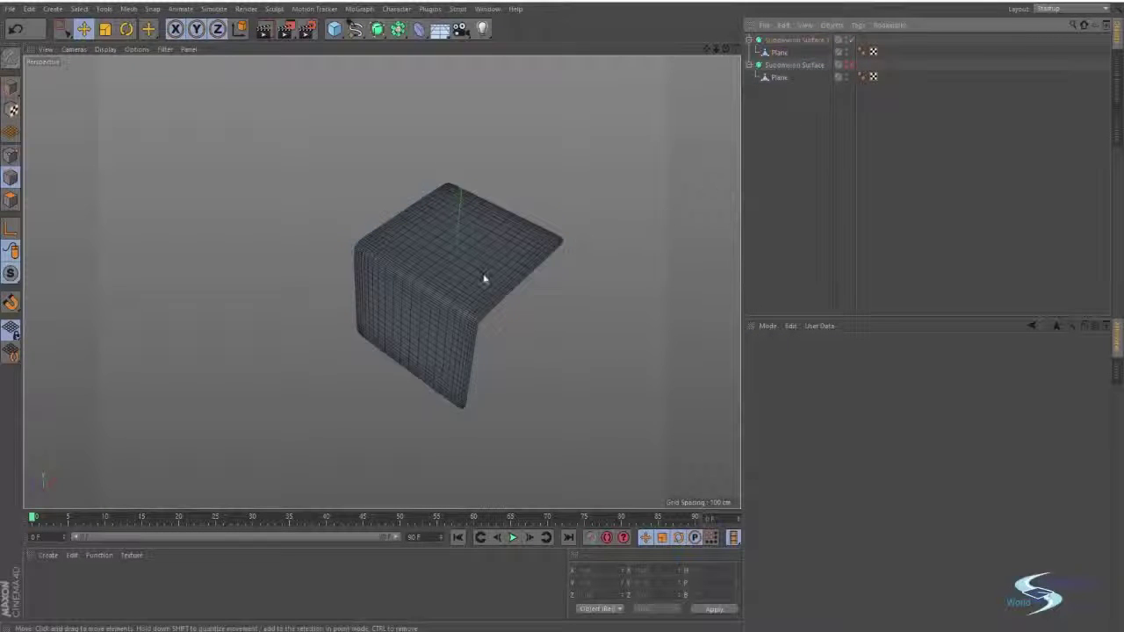
pyautogui.moveTo(483, 274)
pyautogui.keyDown('alt'); pyautogui.mouseDown()
pyautogui.moveTo(535, 239)
pyautogui.moveTo(567, 183)
pyautogui.moveTo(514, 201)
pyautogui.moveTo(512, 307)
pyautogui.moveTo(497, 279)
pyautogui.mouseUp(); pyautogui.keyUp('alt')
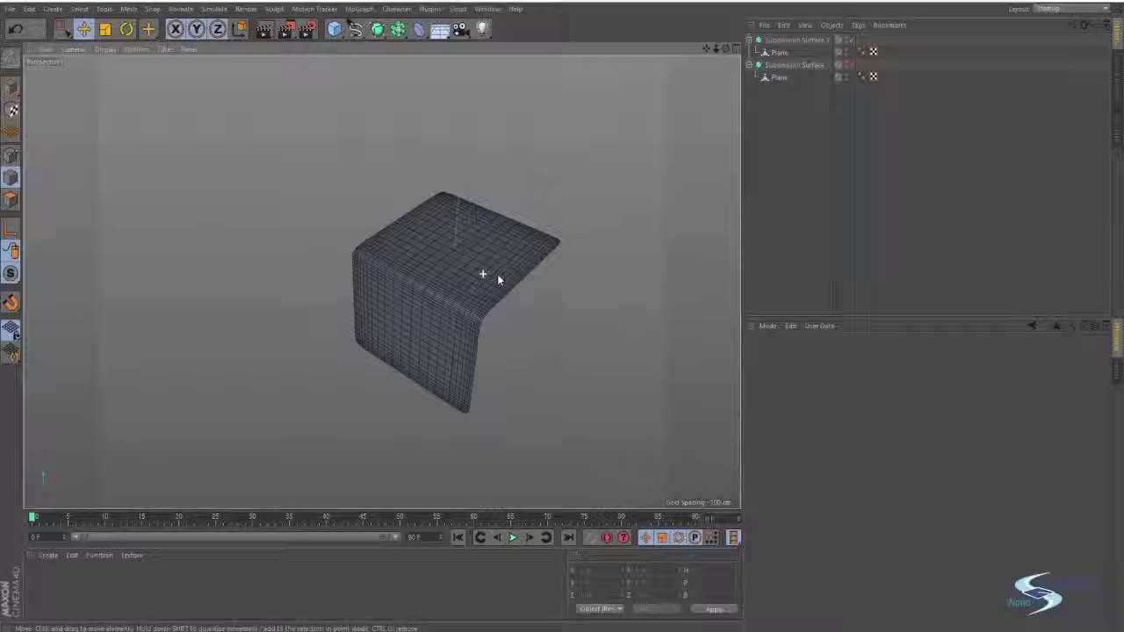
pyautogui.hotkey('ctrl', 'r')
pyautogui.moveTo(529, 258)
pyautogui.keyDown('alt'); pyautogui.mouseDown()
pyautogui.moveTo(580, 284)
pyautogui.moveTo(577, 333)
pyautogui.moveTo(677, 121)
pyautogui.mouseUp(); pyautogui.keyUp('alt')
# Step: With smoothing off, select both side loops and scale them outward in Z to about 394 cm, close to the side edges
pyautogui.click(548, 244)
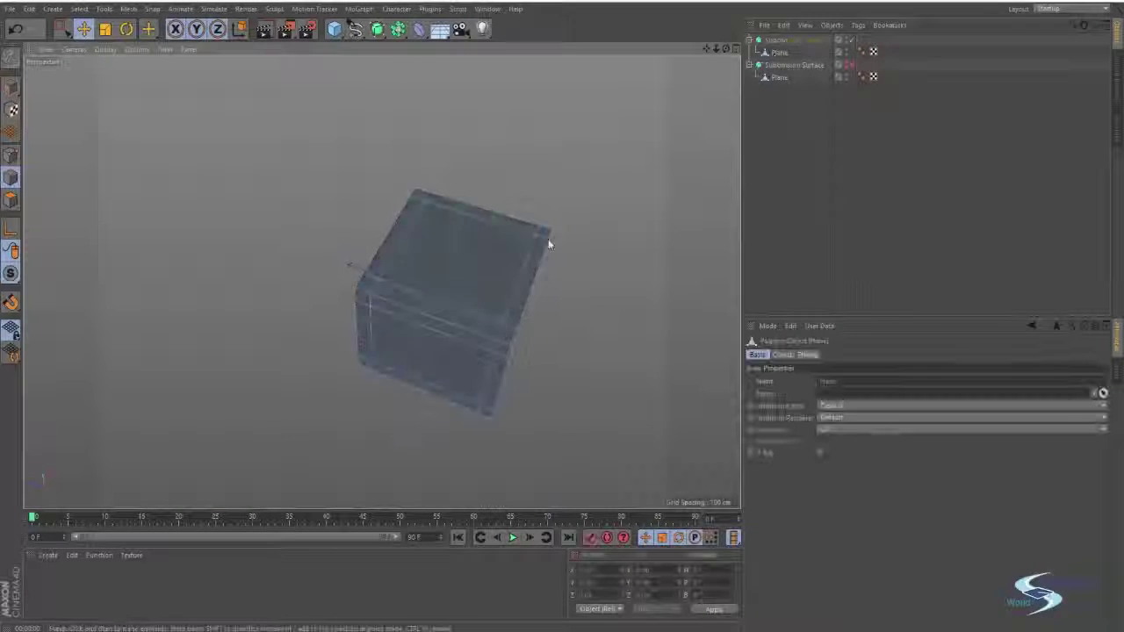
pyautogui.click(531, 254)
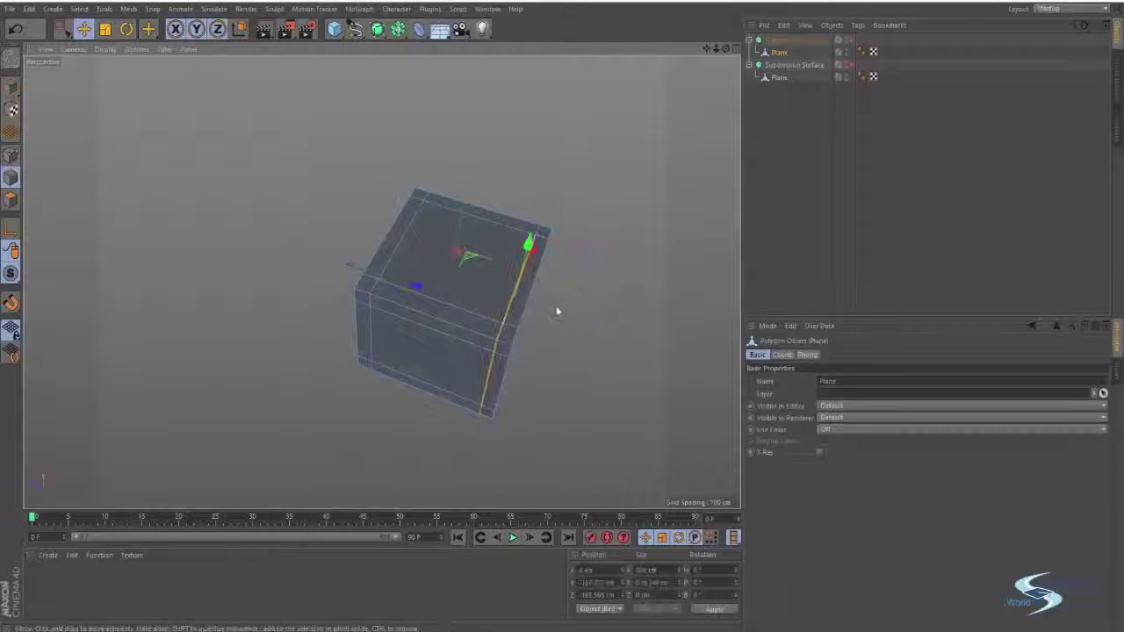
pyautogui.keyDown('shift'); pyautogui.click(389, 260); pyautogui.keyUp('shift')
pyautogui.press('r')
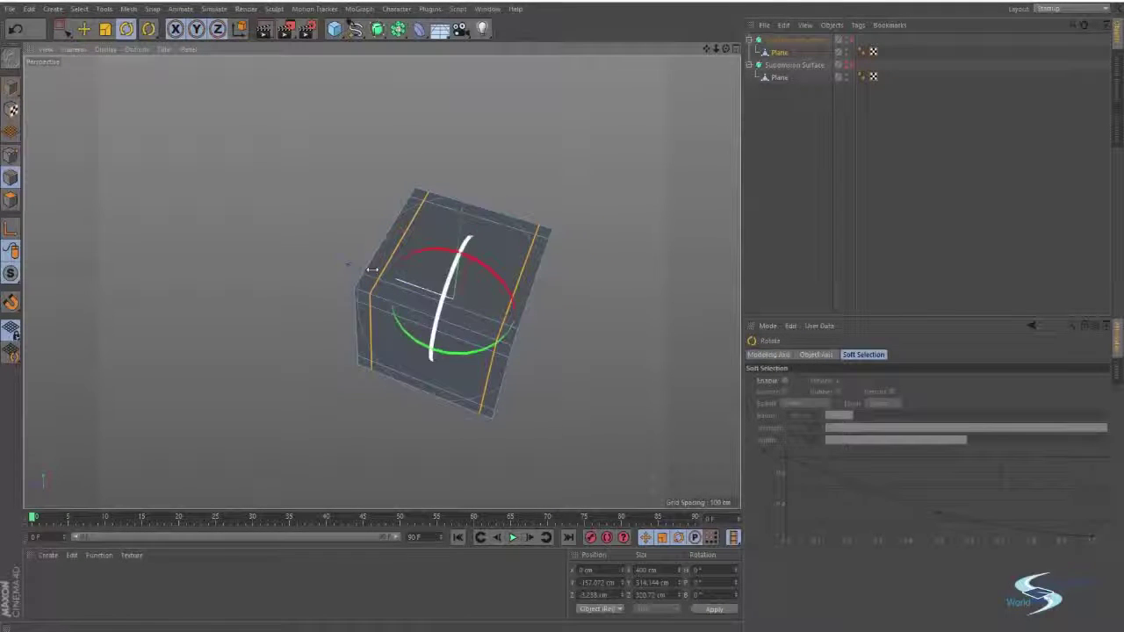
pyautogui.press('t')
pyautogui.moveTo(358, 261); pyautogui.dragTo(340, 271)
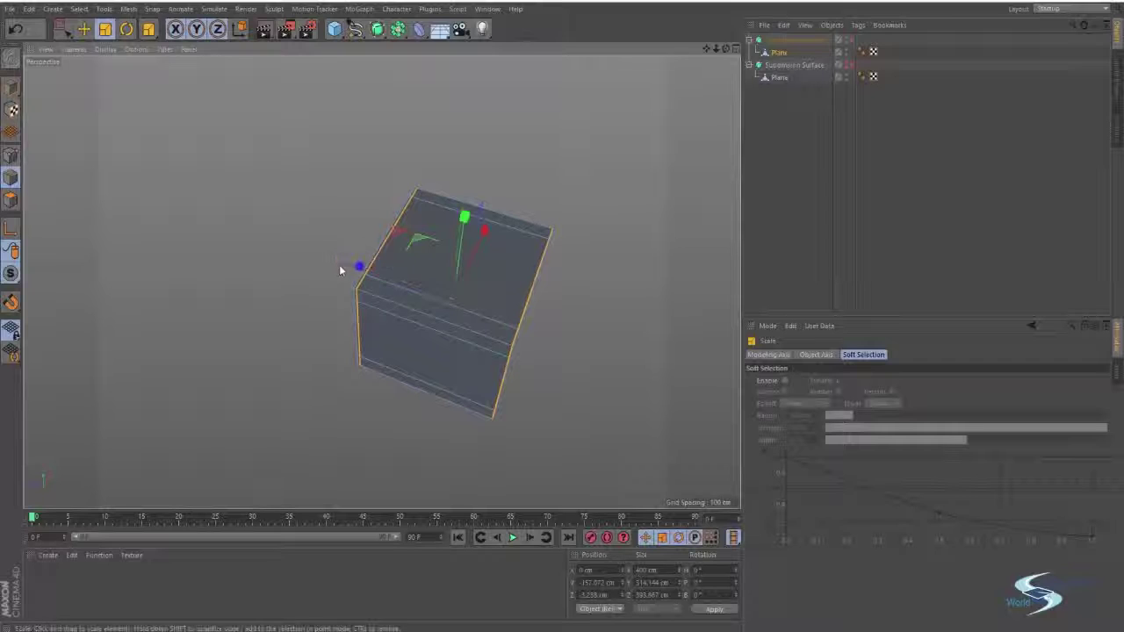
# Step: Move the top face's outer loop and the vertical face's lower loop closer to their border edges
pyautogui.click(546, 230)
pyautogui.press('e')
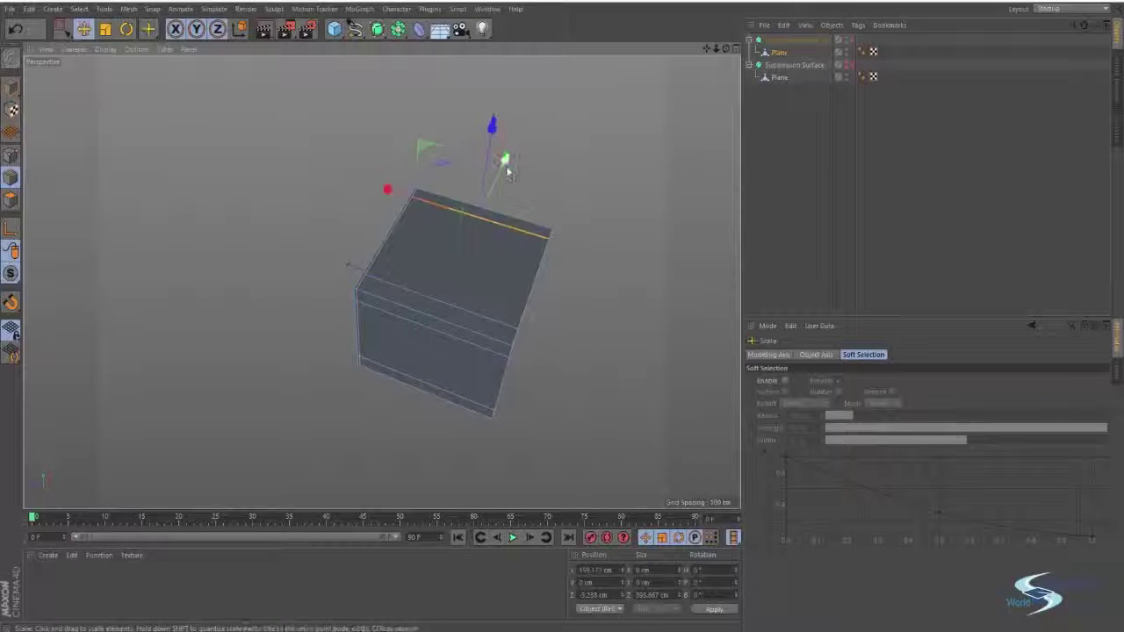
pyautogui.click(399, 376)
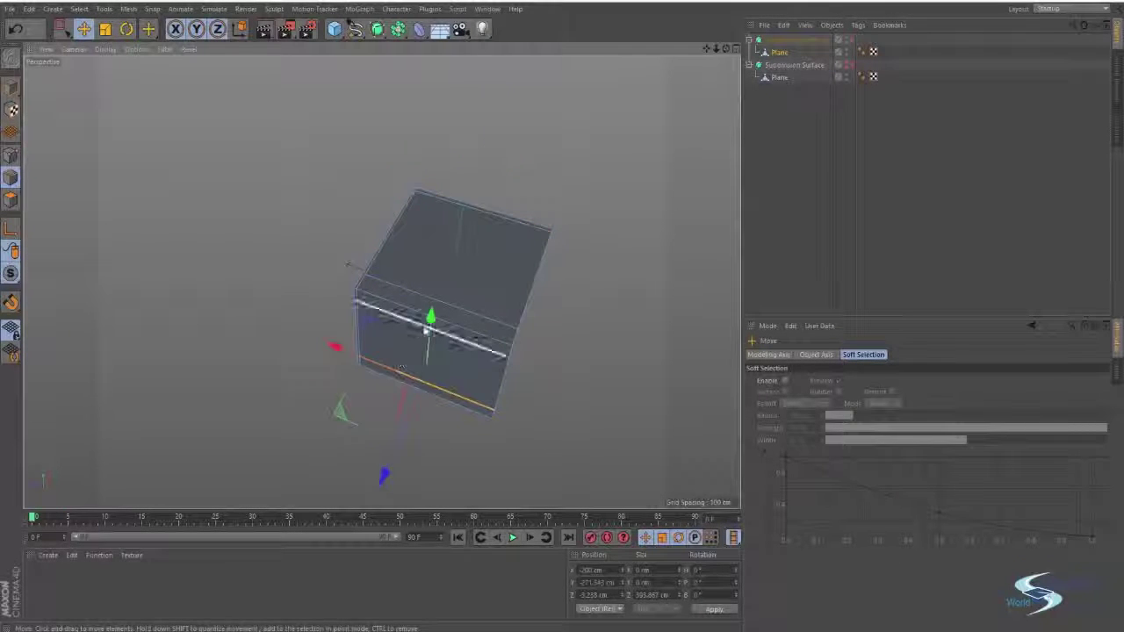
pyautogui.moveTo(432, 327); pyautogui.dragTo(431, 328)
# Step: Enable the smoothing again and render the plane to examine its sharpened borders and corners
pyautogui.press('q')
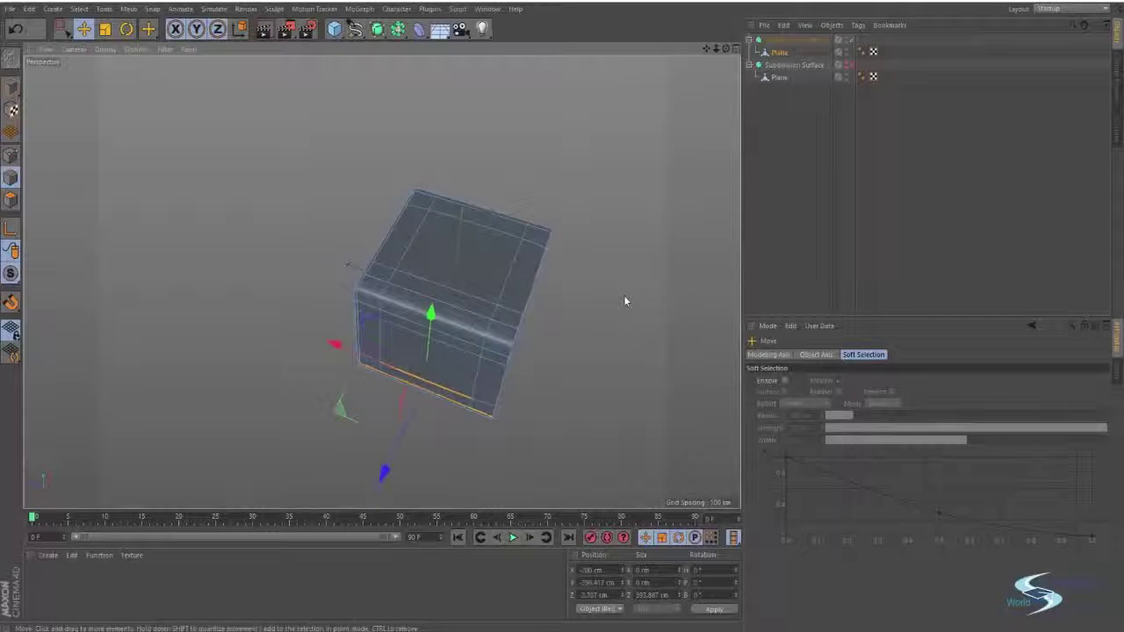
pyautogui.click(775, 214)
pyautogui.hotkey('ctrl', 'r')
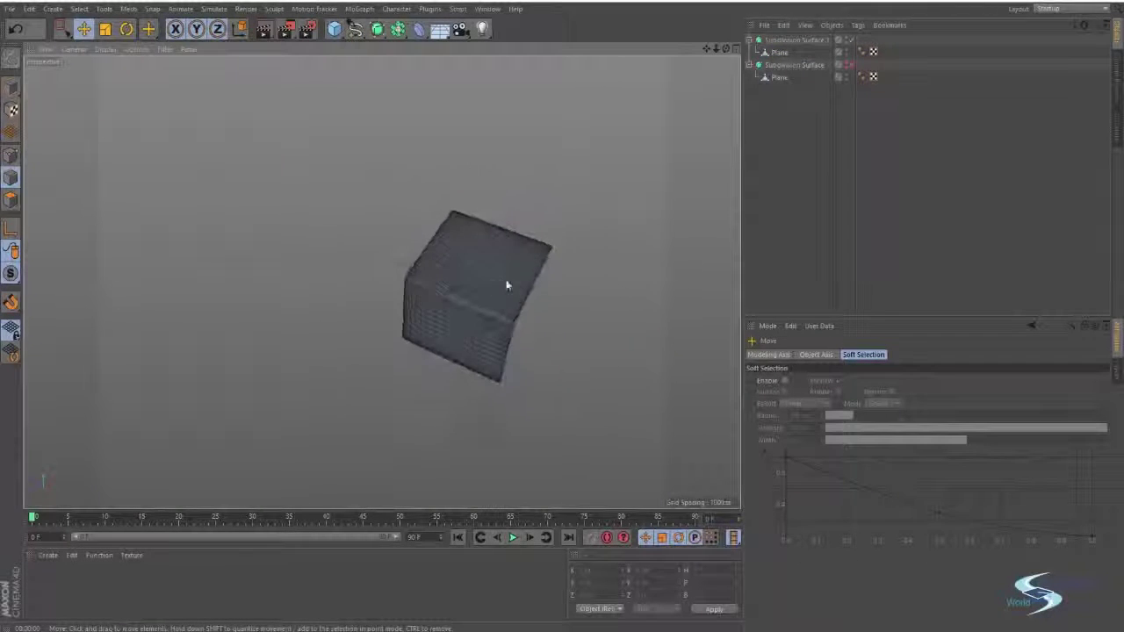
pyautogui.keyDown('alt'); pyautogui.moveTo(506, 285); pyautogui.dragTo(489, 246); pyautogui.keyUp('alt')
# Step: Delete the bent plane's Subdivision Surface.1 and make the remaining Subdivision Surface's plane visible in the viewport
pyautogui.click(794, 41)
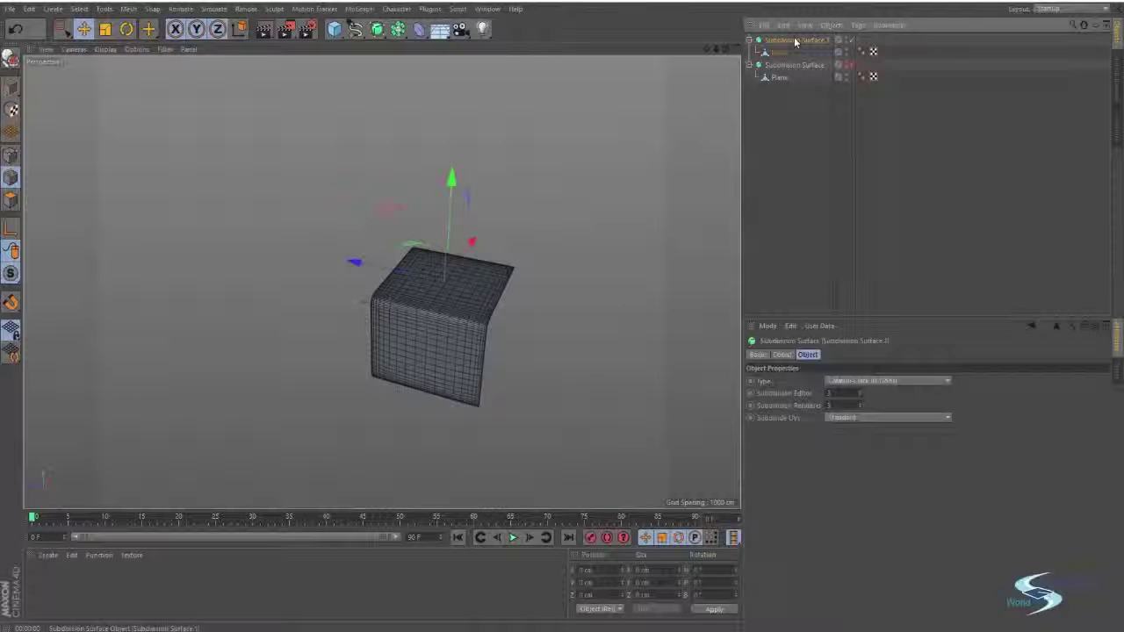
pyautogui.press('Delete')
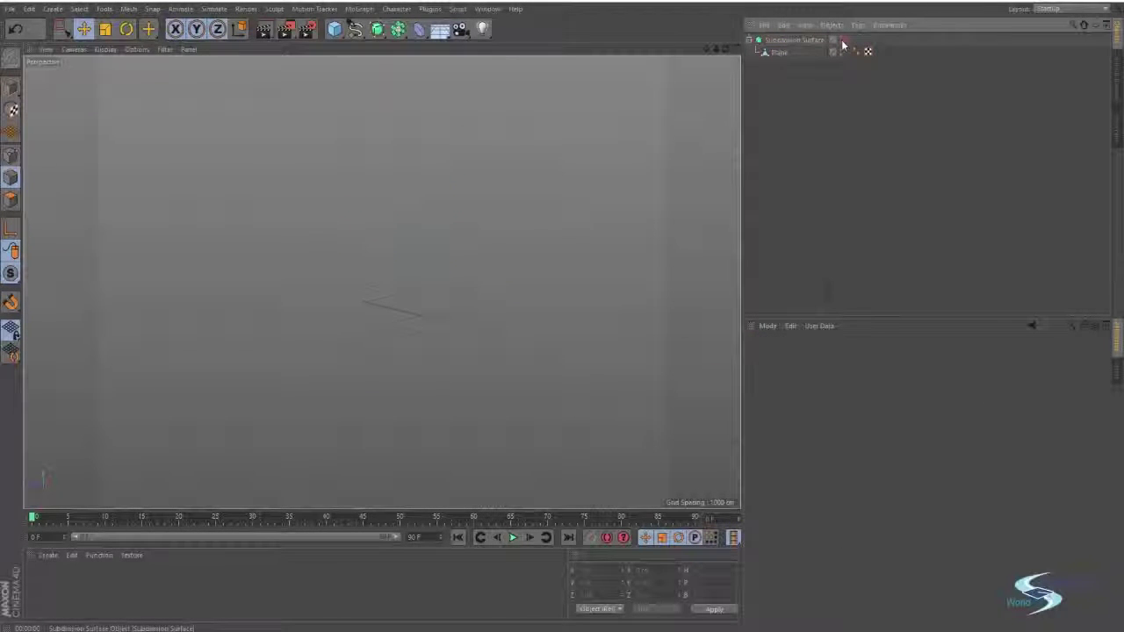
pyautogui.click(842, 41)
pyautogui.keyDown('alt'); pyautogui.moveTo(624, 354); pyautogui.dragTo(668, 341, button='right'); pyautogui.keyUp('alt')
pyautogui.keyDown('alt'); pyautogui.moveTo(668, 341); pyautogui.dragTo(450, 322, button='middle'); pyautogui.keyUp('alt')
pyautogui.keyDown('alt'); pyautogui.moveTo(450, 323); pyautogui.dragTo(515, 326); pyautogui.keyUp('alt')
# Step: Select the plane and examine the raised blocks' top edges, previewing Knife loop cuts and selecting individual edges around the blocks
pyautogui.click(778, 53)
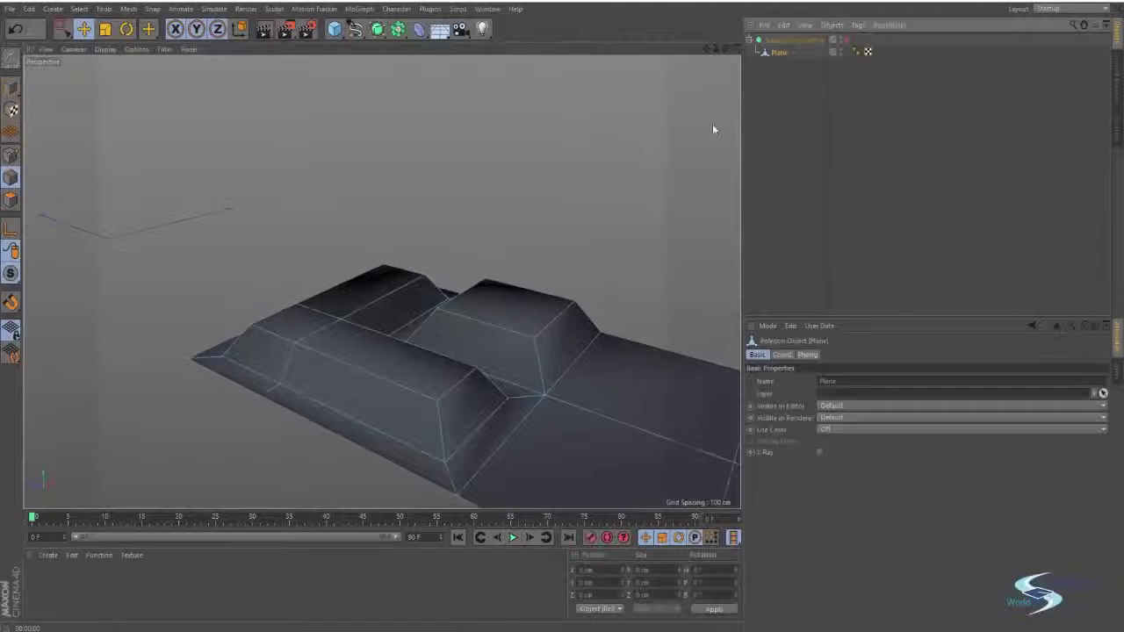
pyautogui.keyDown('alt'); pyautogui.moveTo(489, 375); pyautogui.dragTo(532, 324, button='middle'); pyautogui.keyUp('alt')
pyautogui.press('k')
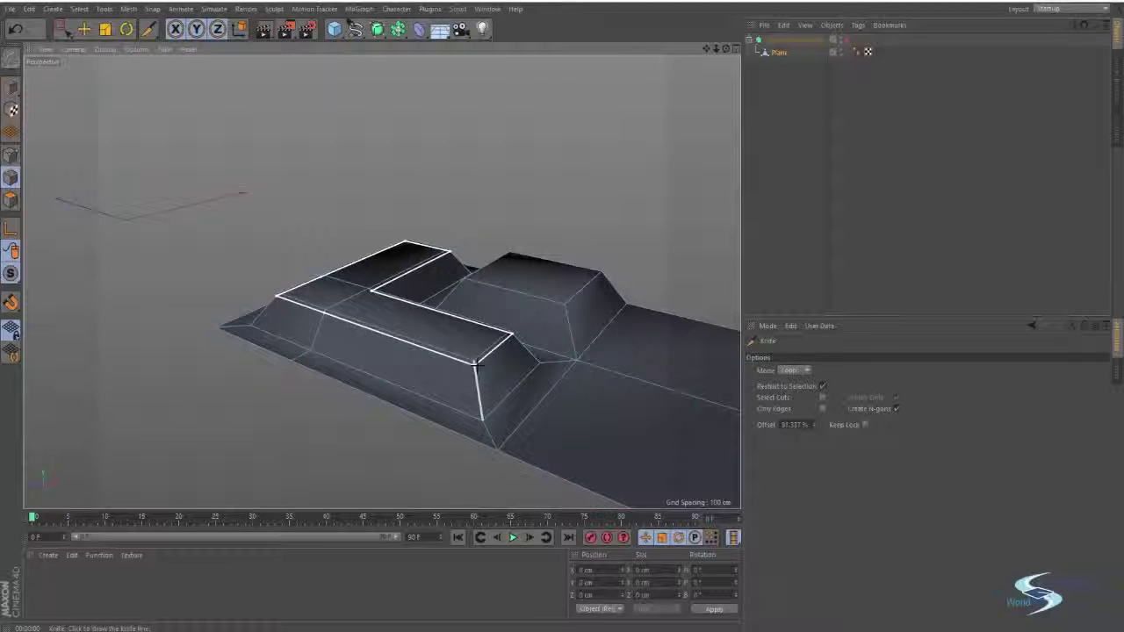
pyautogui.scroll(4, 523, 342)
pyautogui.keyDown('alt'); pyautogui.moveTo(523, 343); pyautogui.dragTo(537, 328, button='middle'); pyautogui.keyUp('alt')
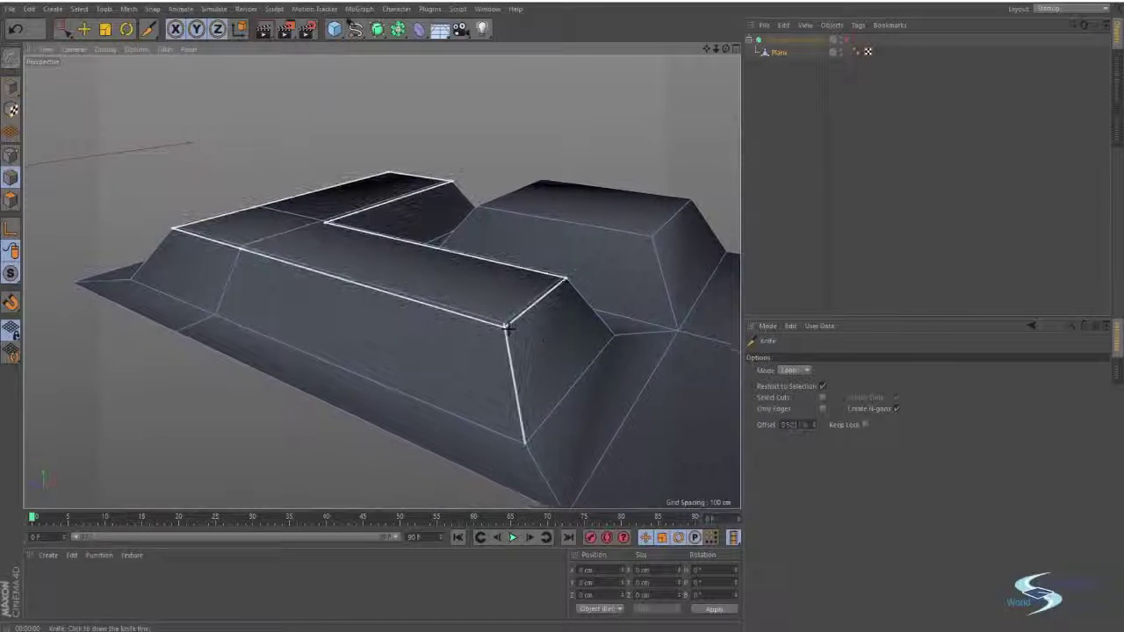
pyautogui.press('e')
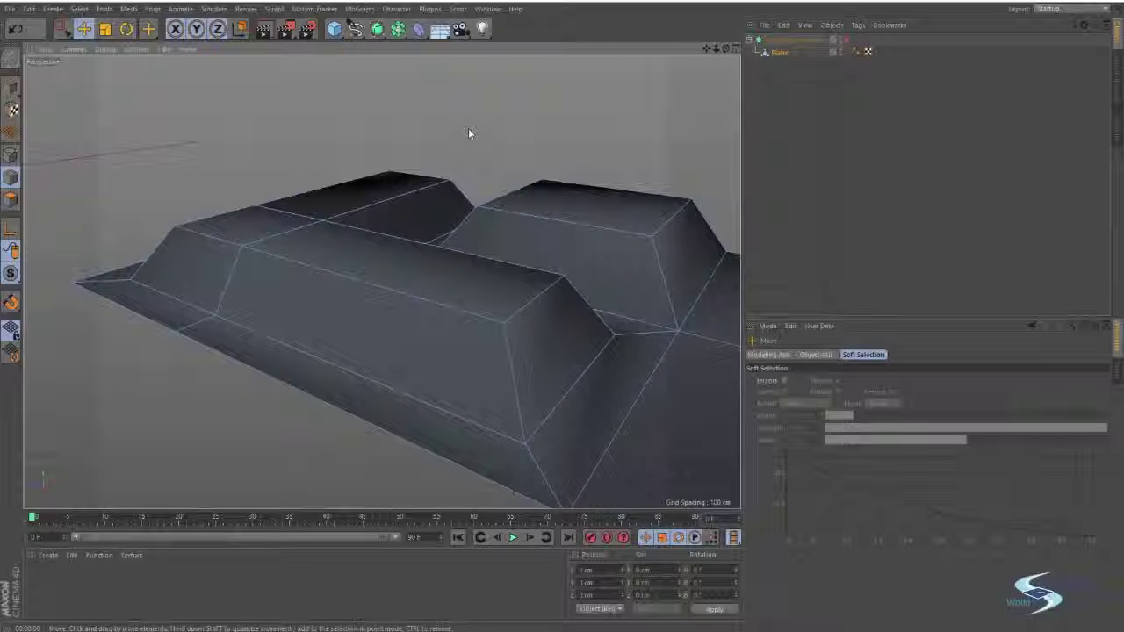
pyautogui.click(469, 236)
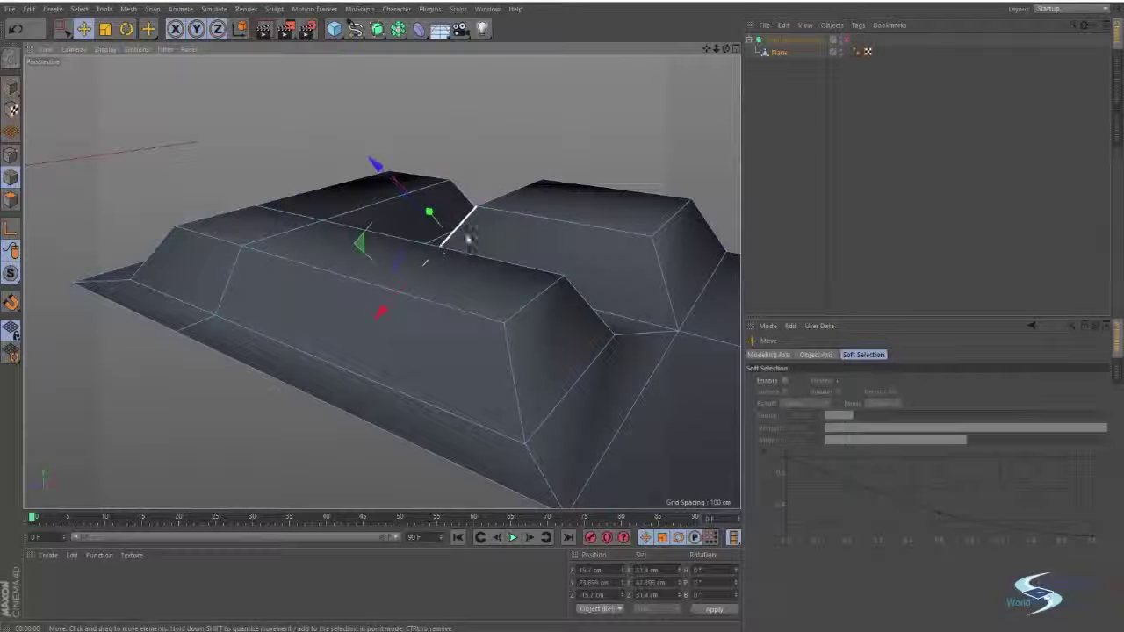
pyautogui.click(507, 216)
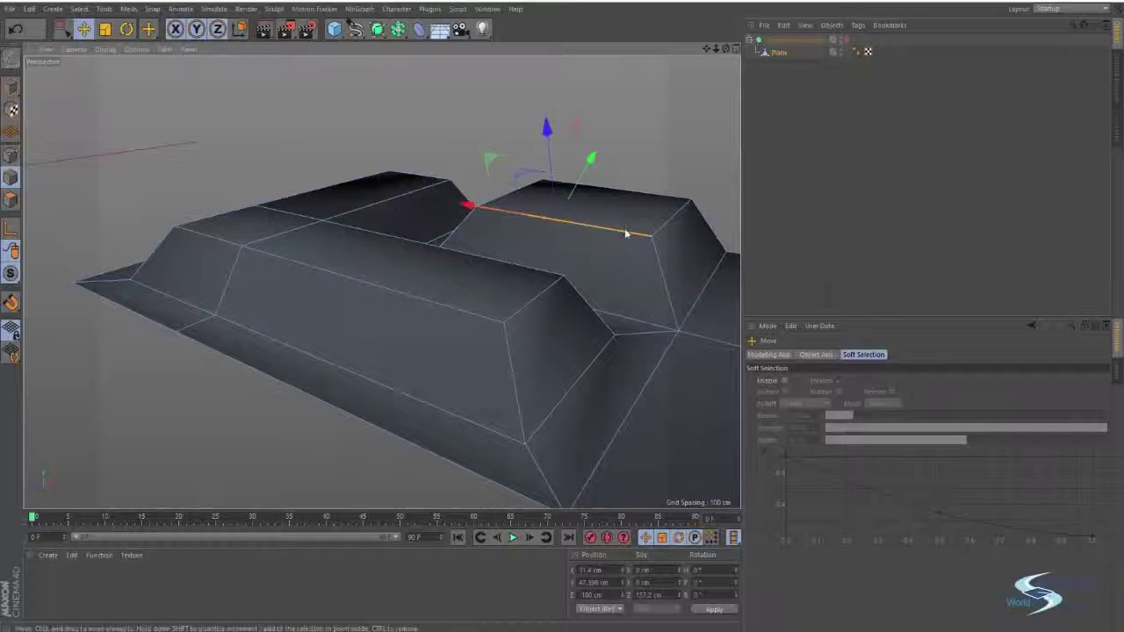
pyautogui.press('k')
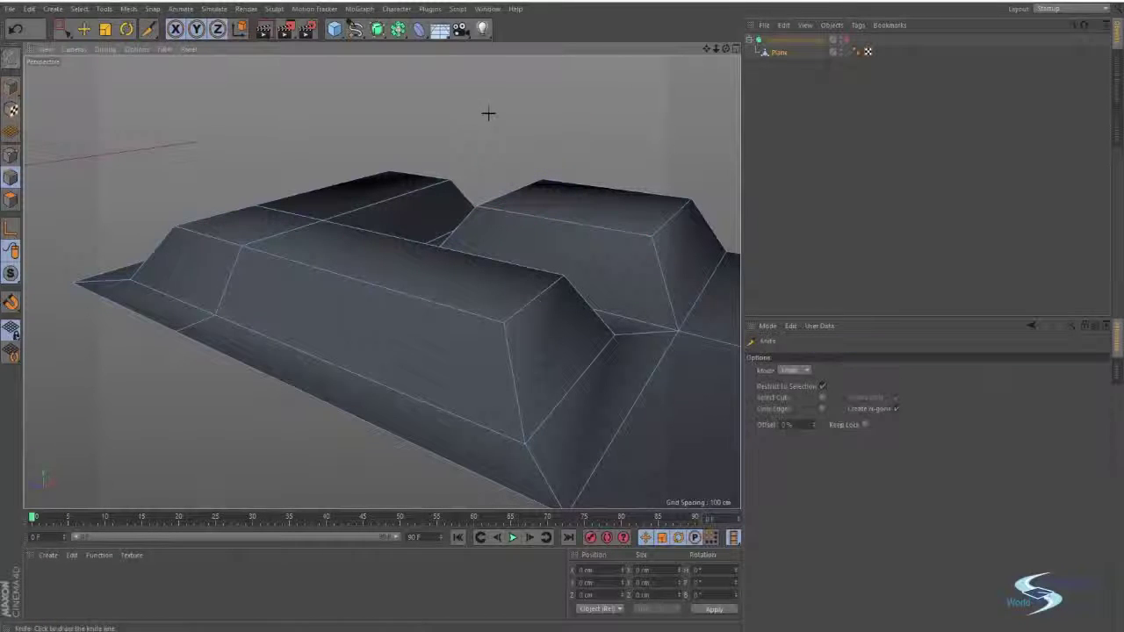
pyautogui.press('e')
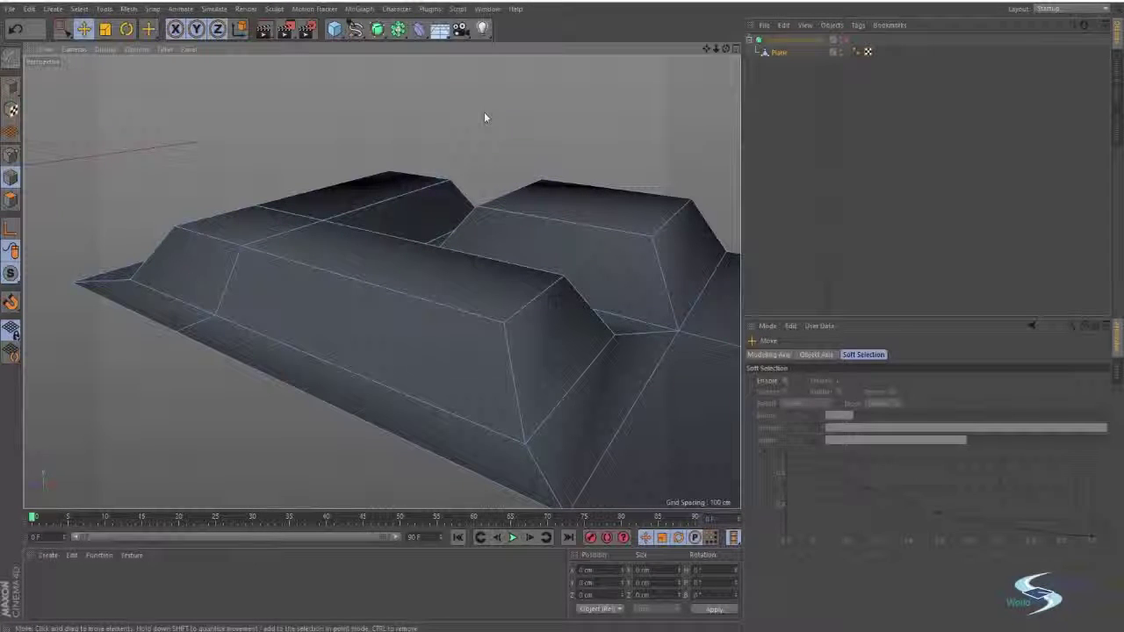
# Step: Add knife loop cuts close to the top and base edges of both raised blocks
pyautogui.press('k')
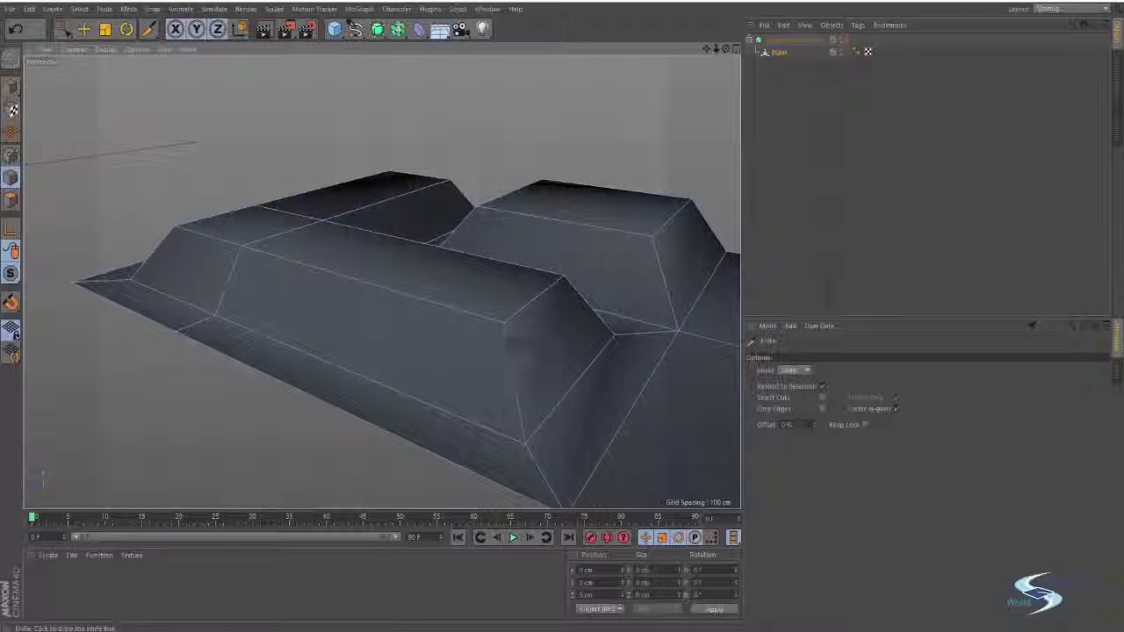
pyautogui.click(521, 433)
pyautogui.keyDown('alt'); pyautogui.moveTo(567, 337); pyautogui.dragTo(400, 281); pyautogui.keyUp('alt')
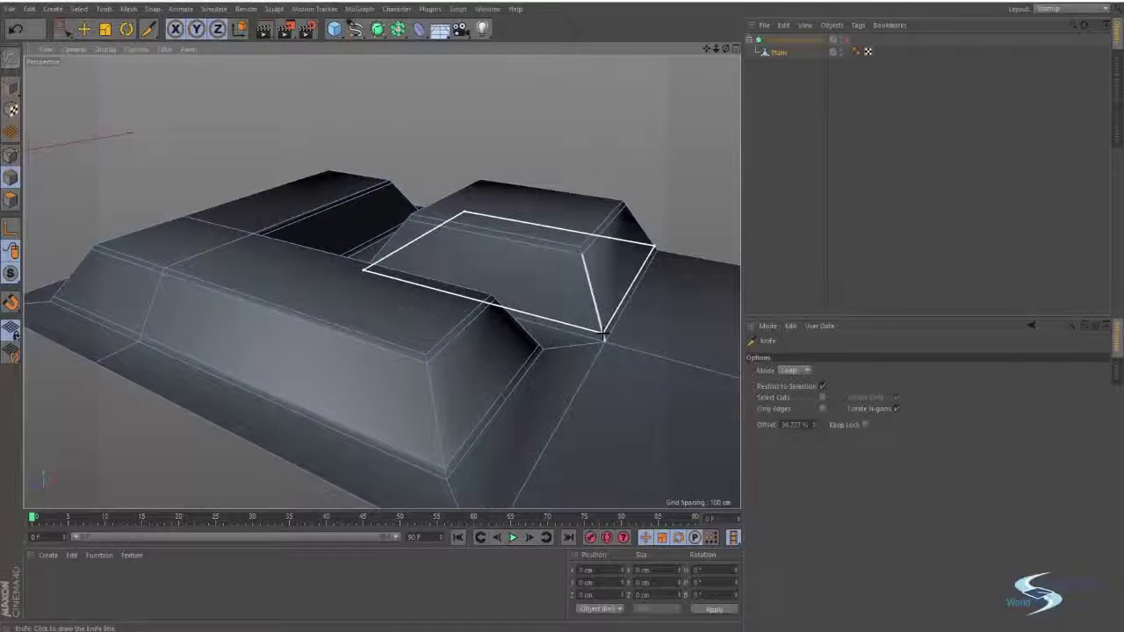
pyautogui.keyDown('alt'); pyautogui.moveTo(606, 312); pyautogui.dragTo(530, 323); pyautogui.keyUp('alt')
# Step: Enable the Subdivision Surface and render the plane to examine how the top and base cuts shape the blocks
pyautogui.keyDown('alt'); pyautogui.moveTo(502, 295); pyautogui.dragTo(381, 280, button='right'); pyautogui.keyUp('alt')
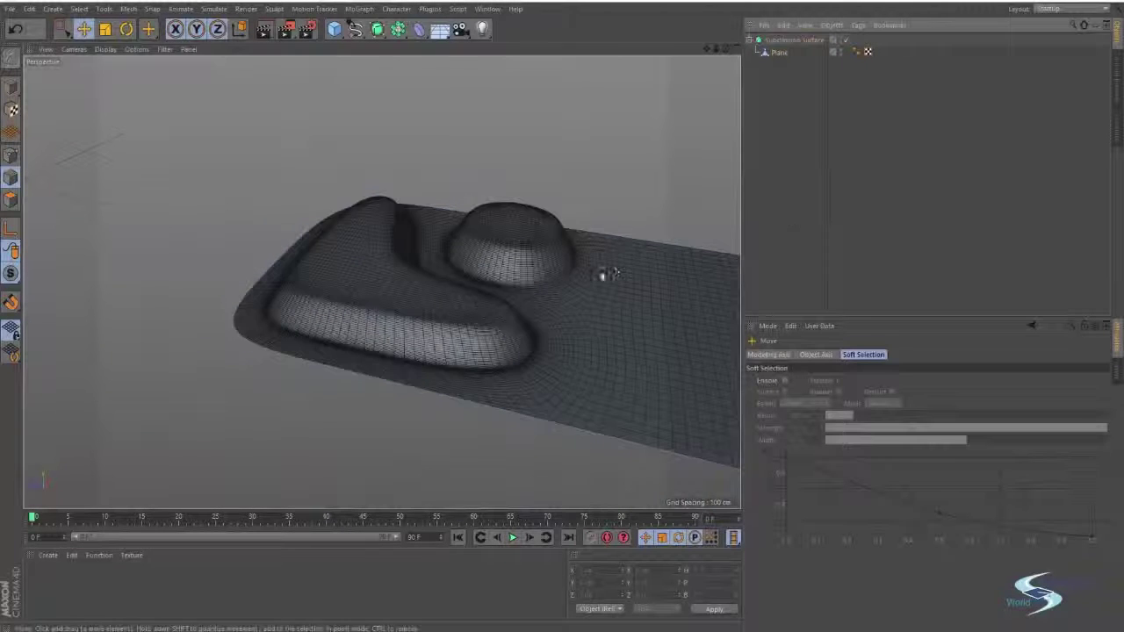
pyautogui.keyDown('alt'); pyautogui.moveTo(602, 271); pyautogui.dragTo(519, 301); pyautogui.keyUp('alt')
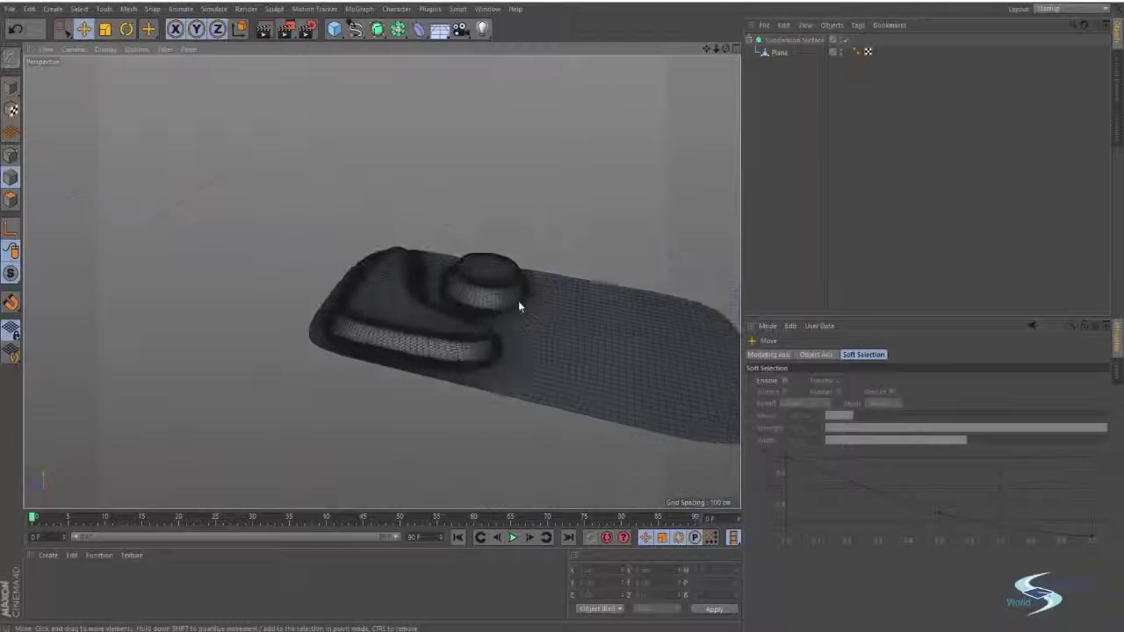
pyautogui.hotkey('ctrl', 'r')
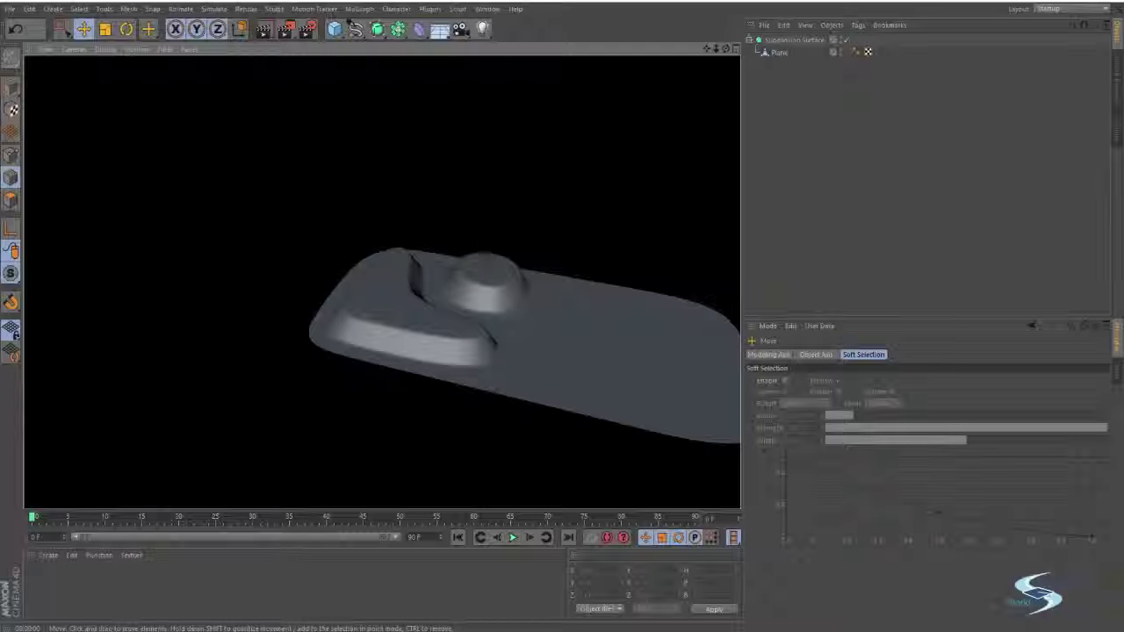
pyautogui.keyDown('alt'); pyautogui.moveTo(480, 283); pyautogui.dragTo(571, 258, button='right'); pyautogui.keyUp('alt')
pyautogui.moveTo(522, 298)
pyautogui.keyDown('alt'); pyautogui.mouseDown()
pyautogui.moveTo(489, 263)
pyautogui.moveTo(512, 282)
pyautogui.mouseUp(); pyautogui.keyUp('alt')
pyautogui.scroll(-5, 512, 283)
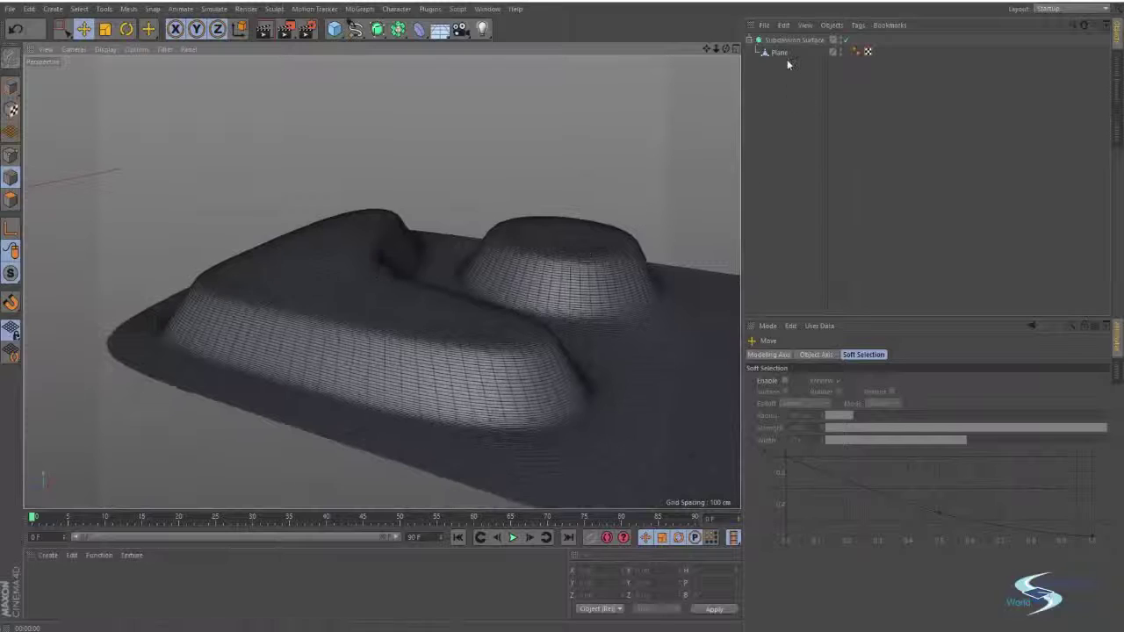
# Step: With smoothing off, add crosswise knife loop cuts close to the ends and corner folds of both raised blocks
pyautogui.click(779, 52)
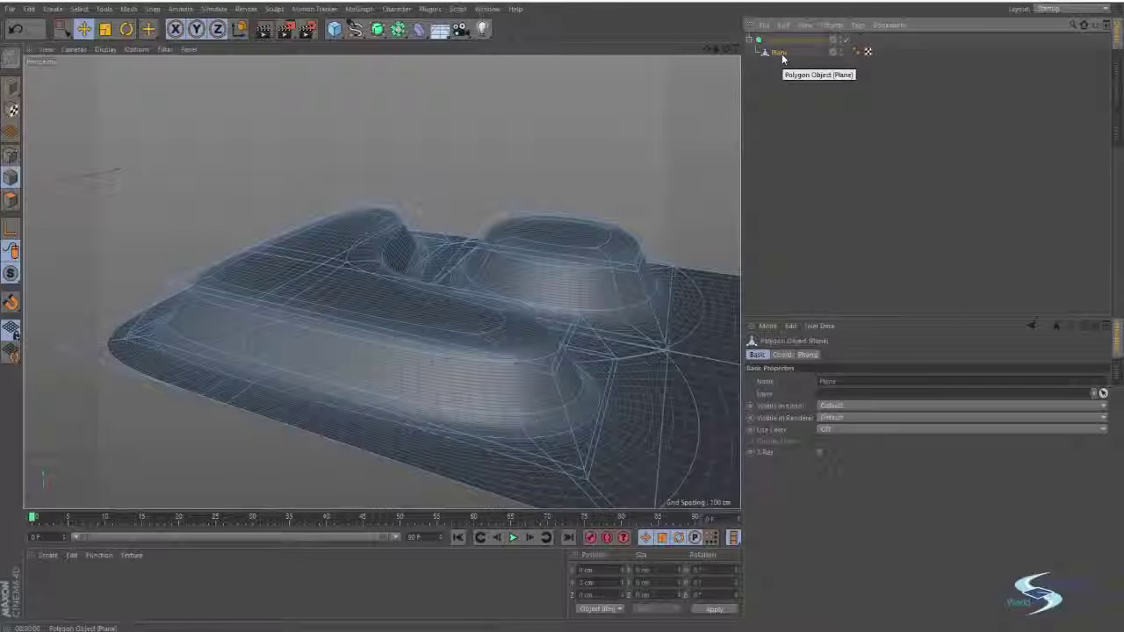
pyautogui.press('q')
pyautogui.keyDown('alt'); pyautogui.moveTo(396, 290); pyautogui.dragTo(460, 314); pyautogui.keyUp('alt')
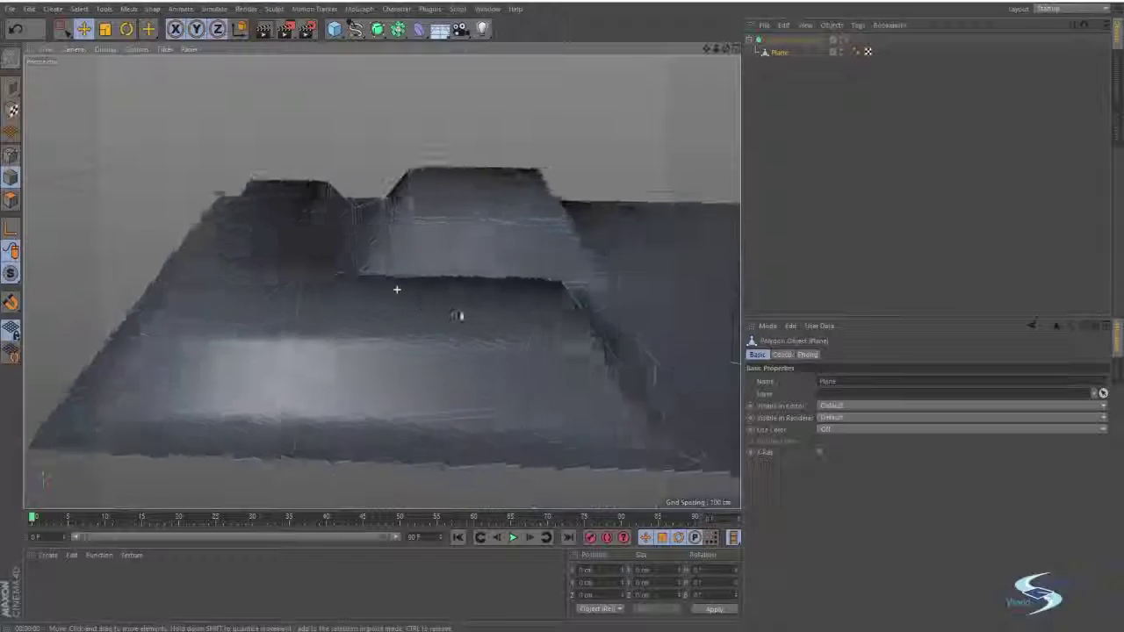
pyautogui.scroll(-4, 485, 292)
pyautogui.scroll(6, 481, 293)
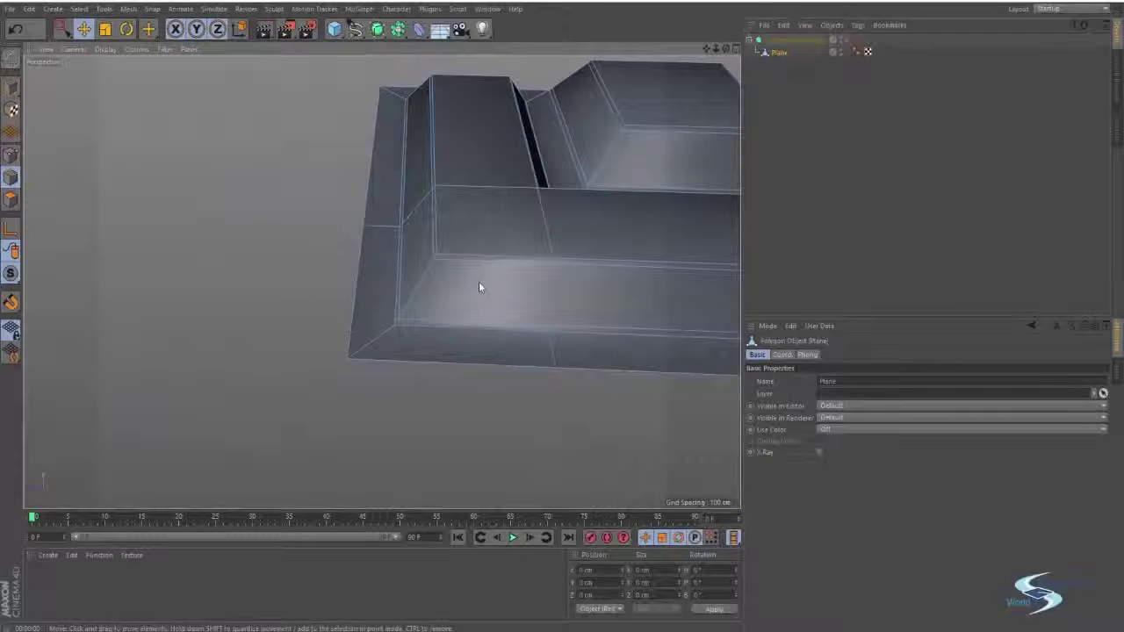
pyautogui.press('k')
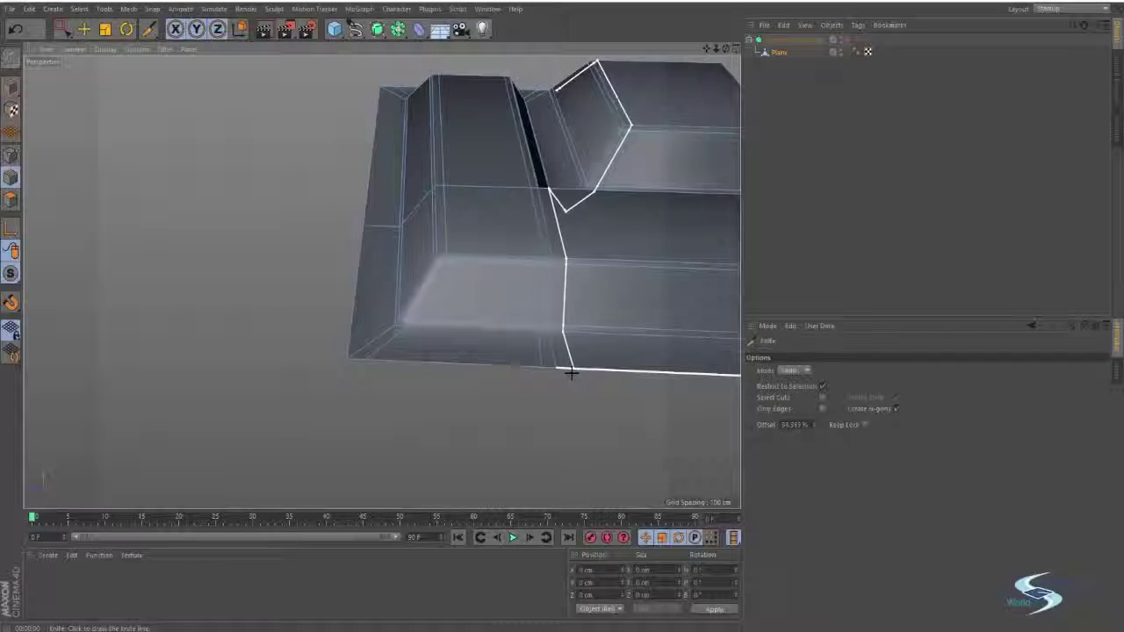
pyautogui.keyDown('alt'); pyautogui.moveTo(639, 318); pyautogui.dragTo(356, 371, button='middle'); pyautogui.keyUp('alt')
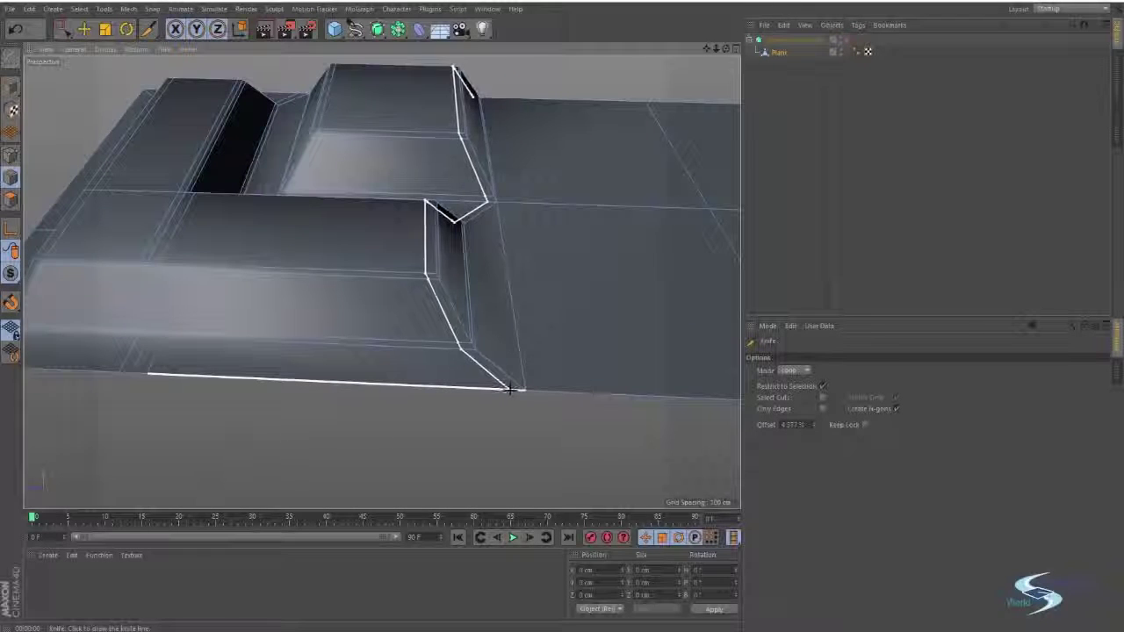
pyautogui.moveTo(510, 390)
pyautogui.keyDown('alt'); pyautogui.mouseDown()
pyautogui.moveTo(411, 304)
pyautogui.moveTo(337, 283)
pyautogui.moveTo(347, 339)
pyautogui.moveTo(400, 272)
pyautogui.mouseUp(); pyautogui.keyUp('alt')
pyautogui.keyDown('alt'); pyautogui.moveTo(401, 272); pyautogui.dragTo(417, 265, button='right'); pyautogui.keyUp('alt')
pyautogui.keyDown('alt'); pyautogui.moveTo(417, 265); pyautogui.dragTo(409, 305, button='middle'); pyautogui.keyUp('alt')
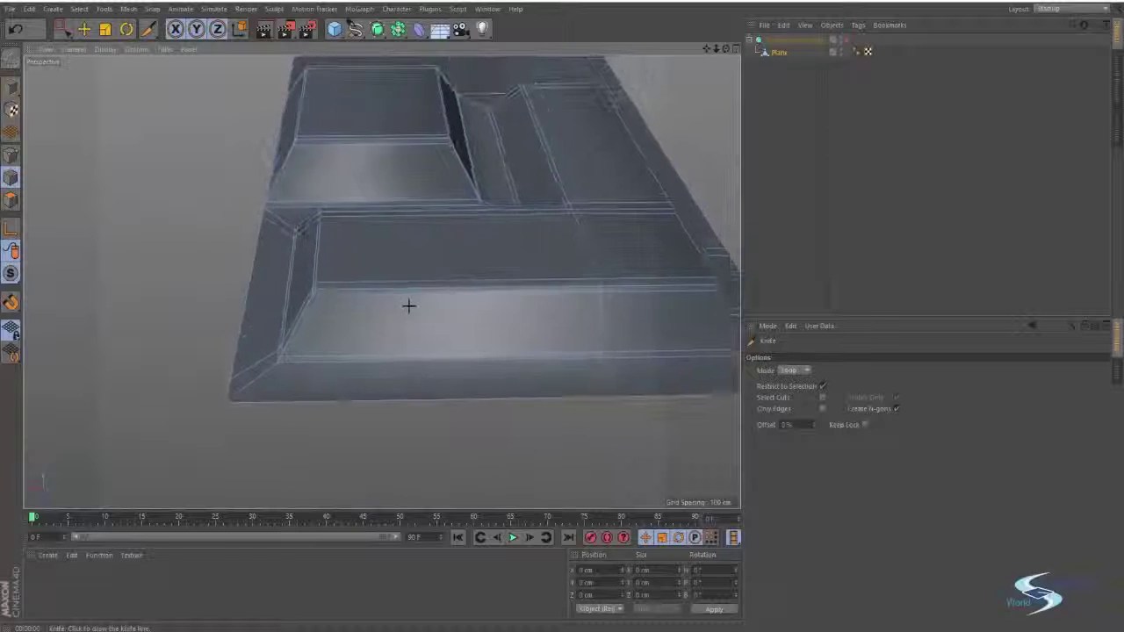
# Step: Enable the smoothing again and render the whole plane from above to examine the blocks' corners and the plane's border
pyautogui.press('n')
pyautogui.press('b')
pyautogui.click(905, 166)
pyautogui.scroll(-5, 546, 288)
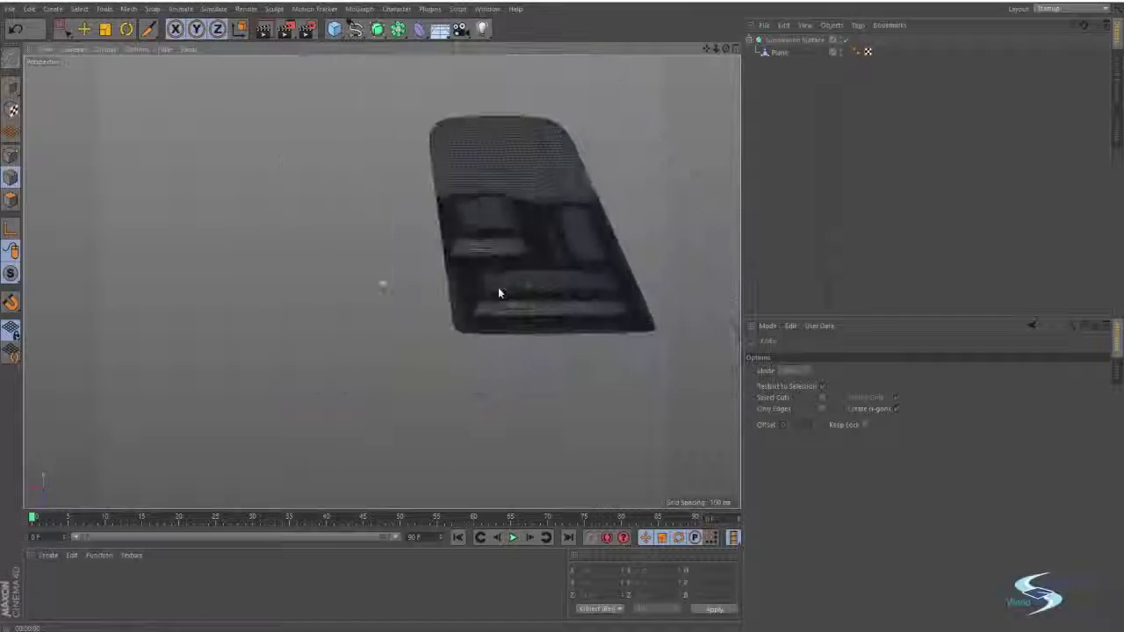
pyautogui.keyDown('alt'); pyautogui.moveTo(528, 283); pyautogui.dragTo(637, 346); pyautogui.keyUp('alt')
pyautogui.hotkey('ctrl', 'r')
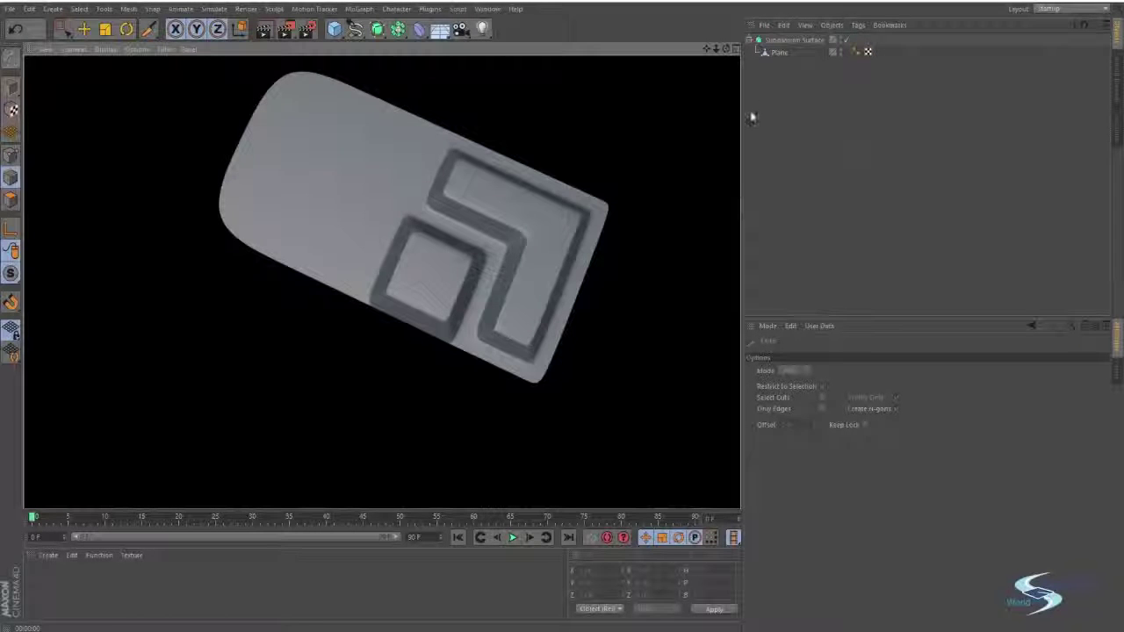
# Step: Turn smoothing off and add a knife loop cut close to the plane's outer border near the blocks
pyautogui.click(778, 52)
pyautogui.keyDown('alt'); pyautogui.moveTo(722, 118); pyautogui.dragTo(419, 233); pyautogui.keyUp('alt')
pyautogui.scroll(6, 527, 261)
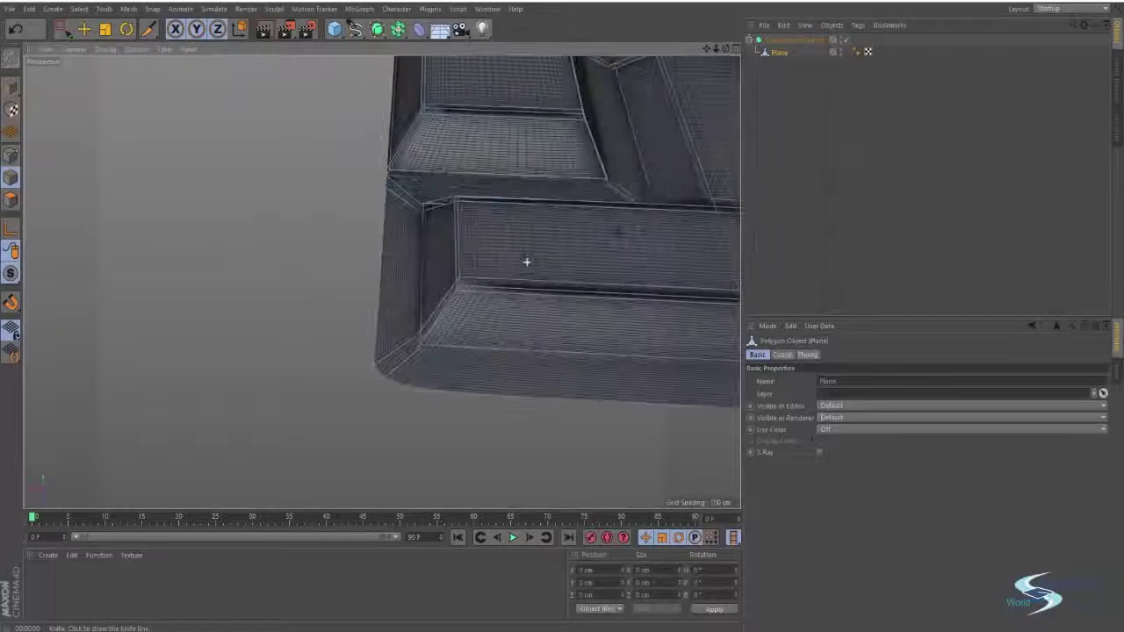
pyautogui.keyDown('alt'); pyautogui.moveTo(527, 260); pyautogui.dragTo(481, 279, button='middle'); pyautogui.keyUp('alt')
pyautogui.press('q')
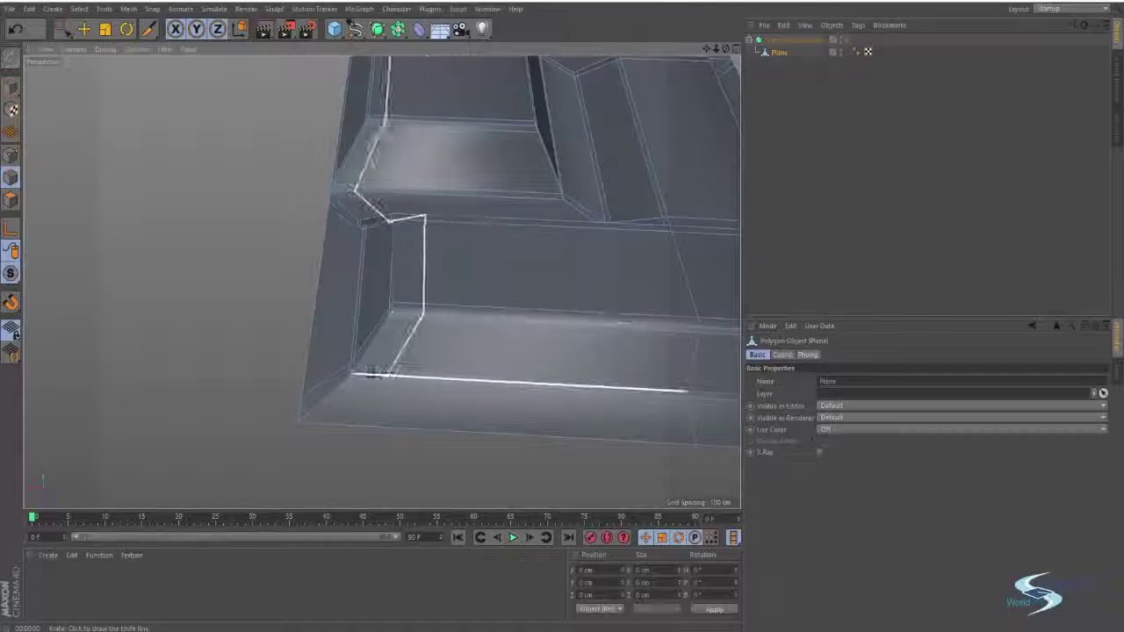
pyautogui.click(312, 423)
# Step: Add knife loop cuts beside the central edge line, along the remaining outer borders and next to the blocks' base edges
pyautogui.keyDown('alt'); pyautogui.moveTo(466, 401); pyautogui.dragTo(331, 389, button='middle'); pyautogui.keyUp('alt')
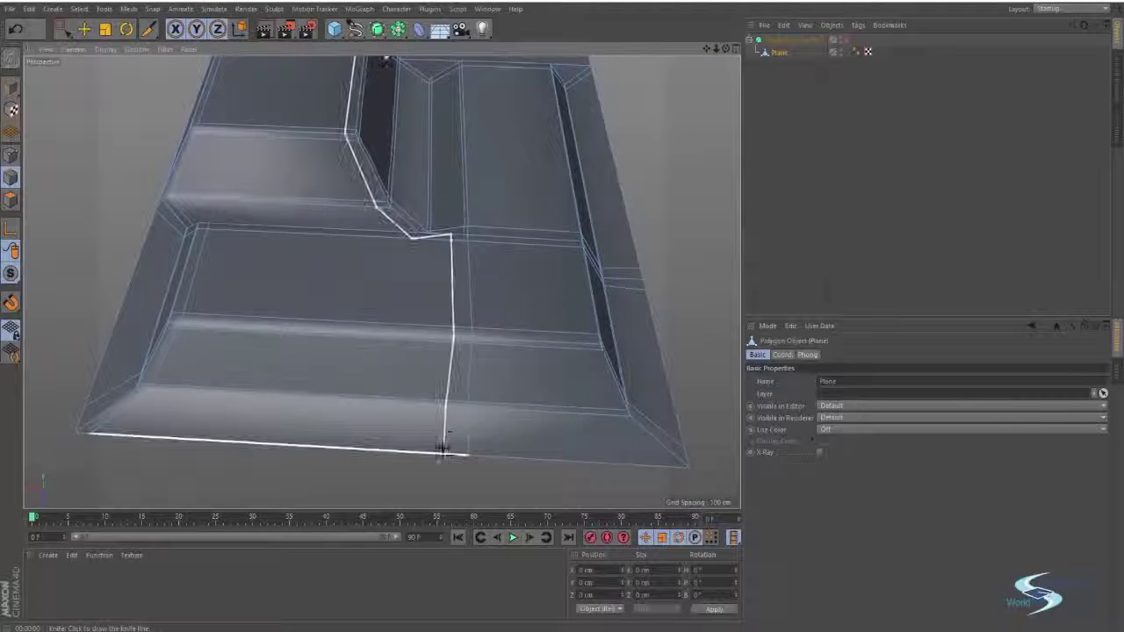
pyautogui.click(455, 455)
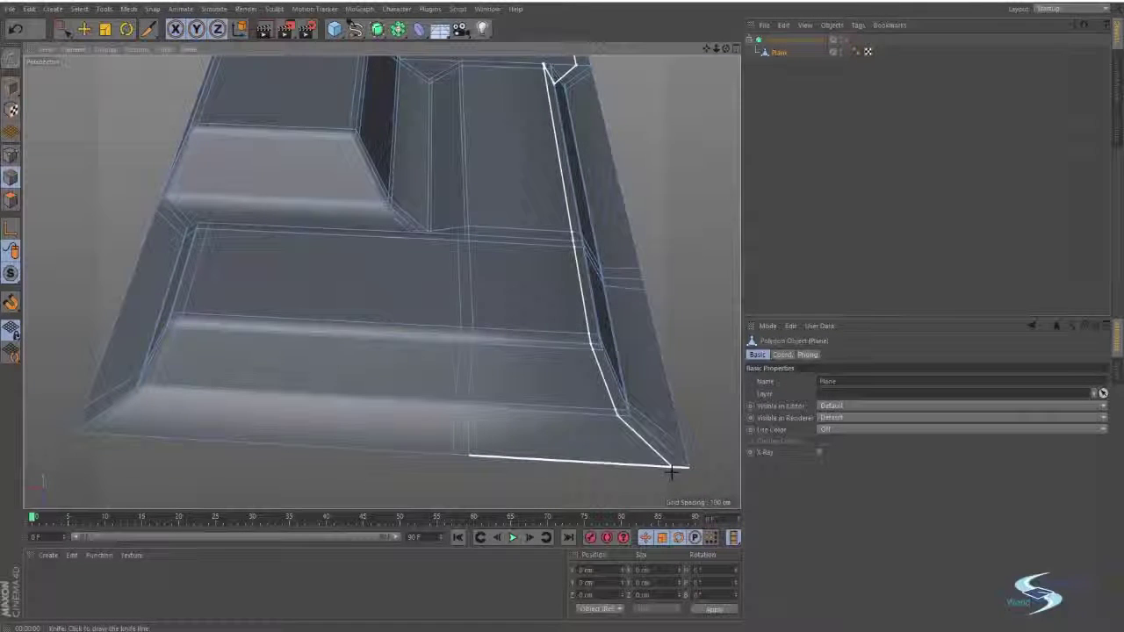
pyautogui.keyDown('alt'); pyautogui.moveTo(671, 471); pyautogui.dragTo(404, 233); pyautogui.keyUp('alt')
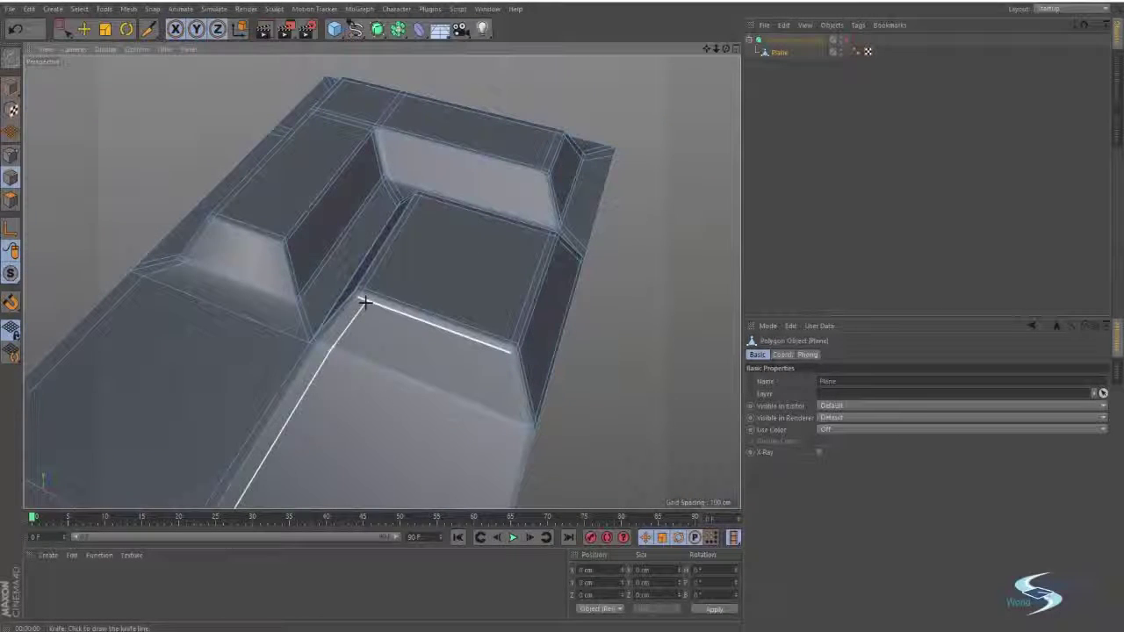
pyautogui.keyDown('alt'); pyautogui.moveTo(364, 251); pyautogui.dragTo(436, 264); pyautogui.keyUp('alt')
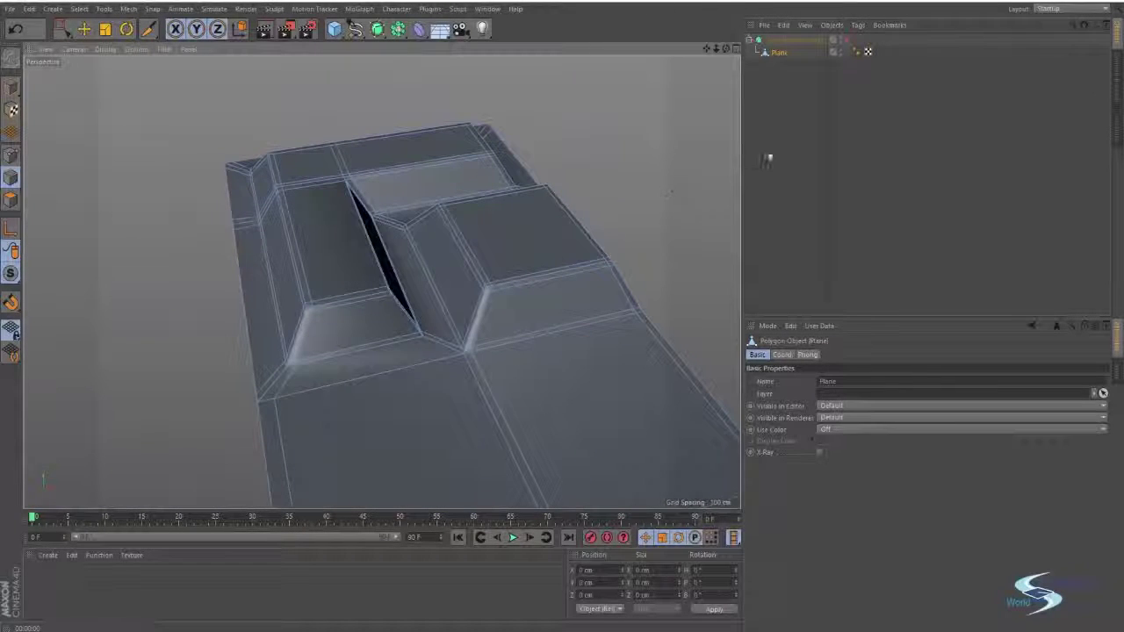
# Step: Enable the smoothing and render the full plane to examine its sharpened blocks and borders
pyautogui.press('q')
pyautogui.click(794, 142)
pyautogui.scroll(-5, 405, 302)
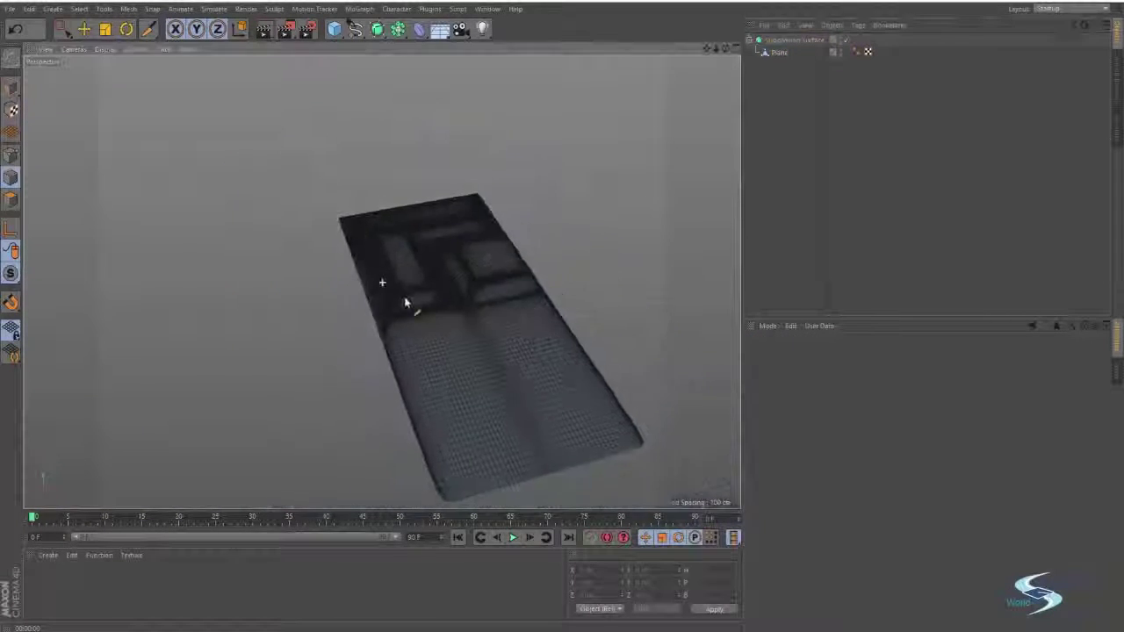
pyautogui.keyDown('alt'); pyautogui.moveTo(405, 302); pyautogui.dragTo(497, 313); pyautogui.keyUp('alt')
pyautogui.hotkey('ctrl', 'r')
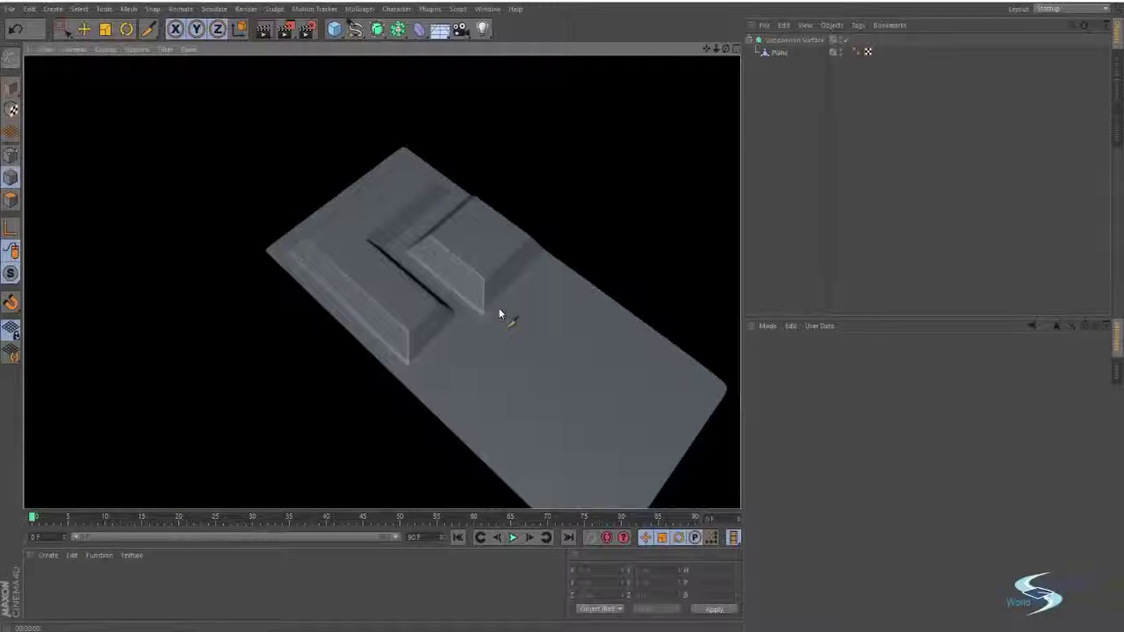
# Step: Turn the plane's smoothing off and examine the loop cuts around both raised blocks up close
pyautogui.keyDown('alt'); pyautogui.moveTo(409, 232); pyautogui.dragTo(466, 184); pyautogui.keyUp('alt')
pyautogui.scroll(4, 494, 250)
pyautogui.click(790, 55)
pyautogui.press('q')
pyautogui.keyDown('alt'); pyautogui.moveTo(381, 282); pyautogui.dragTo(589, 188, button='right'); pyautogui.keyUp('alt')
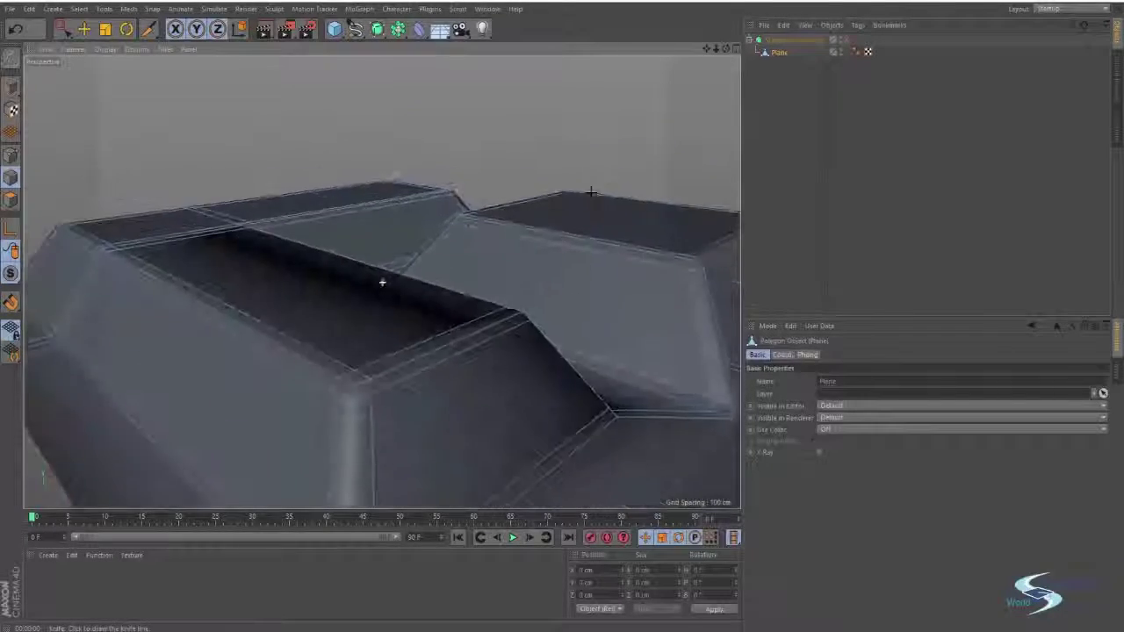
pyautogui.keyDown('alt'); pyautogui.moveTo(381, 282); pyautogui.dragTo(388, 265, button='middle'); pyautogui.keyUp('alt')
pyautogui.scroll(-2, 389, 264)
pyautogui.keyDown('alt'); pyautogui.moveTo(388, 263); pyautogui.dragTo(422, 294); pyautogui.keyUp('alt')
pyautogui.scroll(-3, 423, 295)
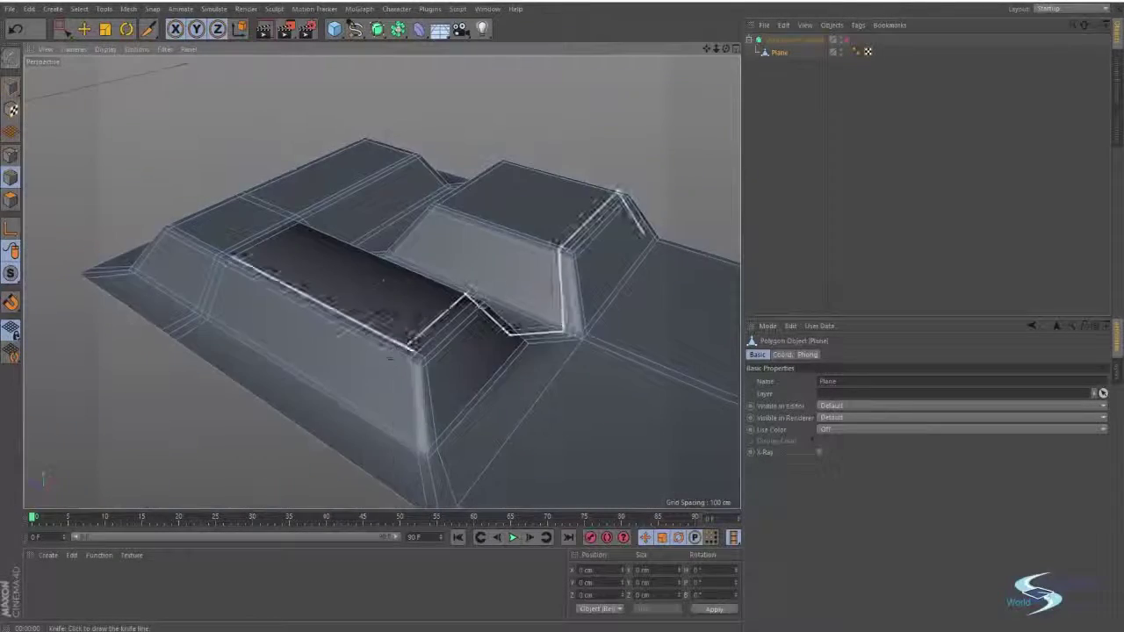
pyautogui.keyDown('alt'); pyautogui.moveTo(468, 323); pyautogui.dragTo(413, 317); pyautogui.keyUp('alt')
pyautogui.keyDown('alt'); pyautogui.moveTo(413, 317); pyautogui.dragTo(642, 274, button='right'); pyautogui.keyUp('alt')
# Step: Render the plane without smoothing and again with the Subdivision Surface enabled to compare the two results
pyautogui.click(794, 190)
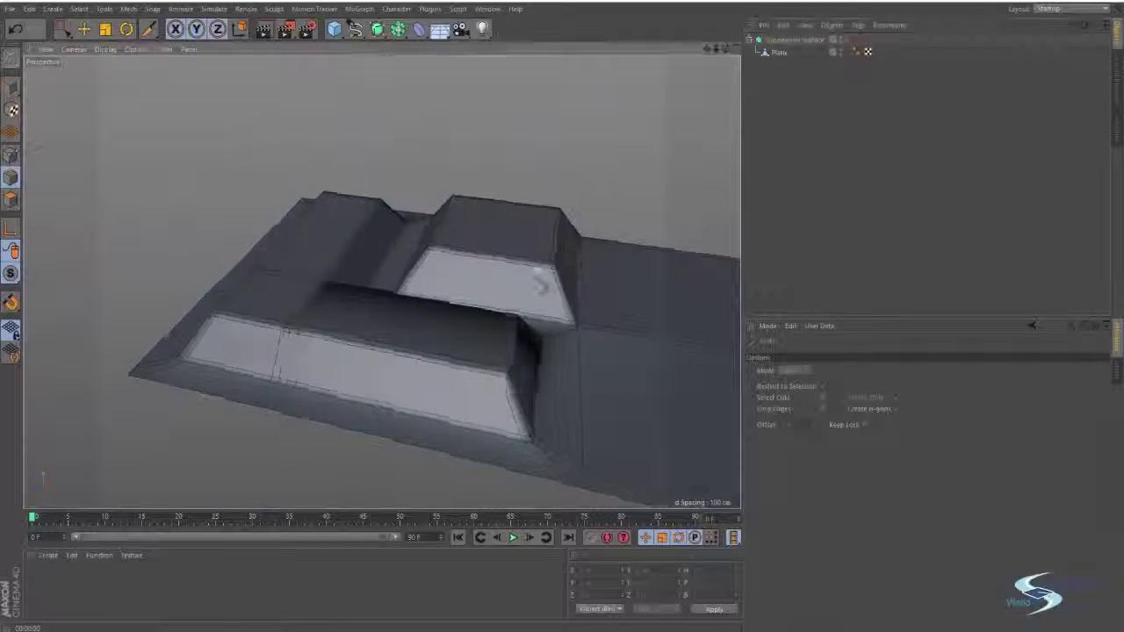
pyautogui.keyDown('alt'); pyautogui.moveTo(540, 277); pyautogui.dragTo(492, 281); pyautogui.keyUp('alt')
pyautogui.keyDown('alt'); pyautogui.moveTo(491, 290); pyautogui.dragTo(405, 321, button='right'); pyautogui.keyUp('alt')
pyautogui.hotkey('ctrl', 'r')
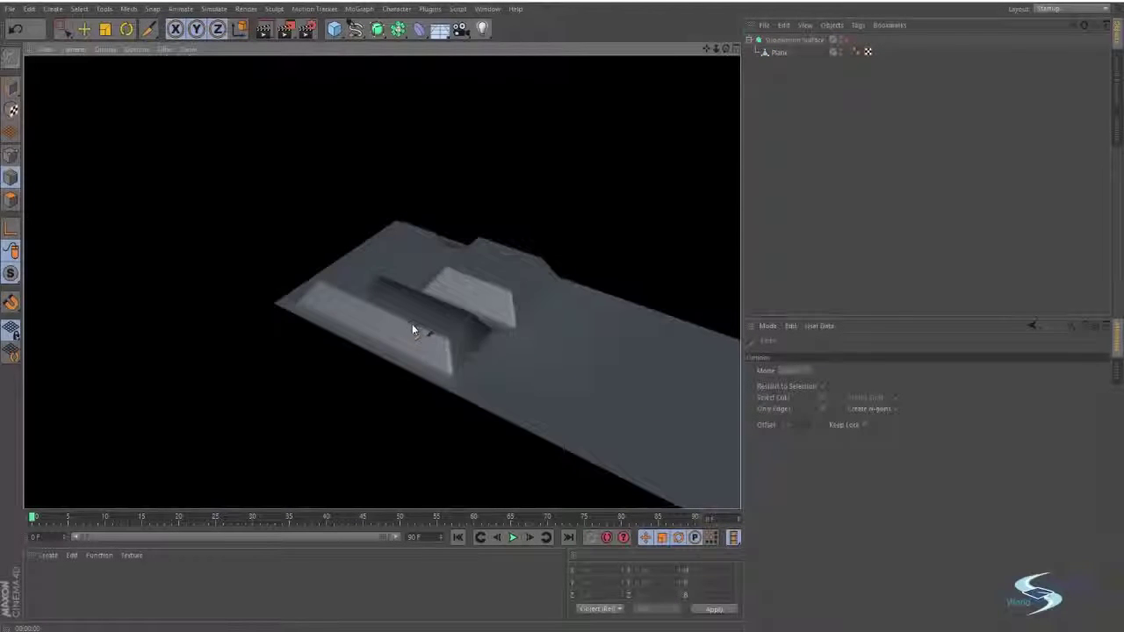
pyautogui.click(846, 39)
pyautogui.hotkey('ctrl', 'r')
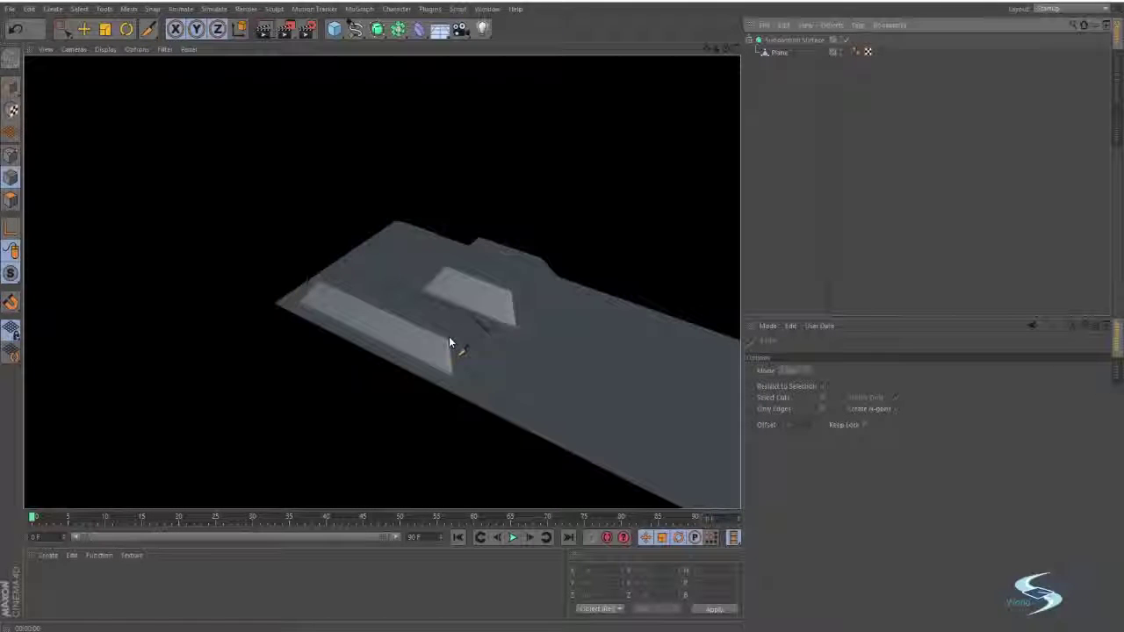
# Step: Turn off the plane's smoothing and examine the loop cuts around the inner corner and front face of the blocks
pyautogui.moveTo(375, 277)
pyautogui.keyDown('alt'); pyautogui.mouseDown()
pyautogui.moveTo(383, 325)
pyautogui.moveTo(376, 285)
pyautogui.mouseUp(); pyautogui.keyUp('alt')
pyautogui.keyDown('alt'); pyautogui.moveTo(376, 285); pyautogui.dragTo(623, 185, button='right'); pyautogui.keyUp('alt')
pyautogui.click(781, 55)
pyautogui.press('q')
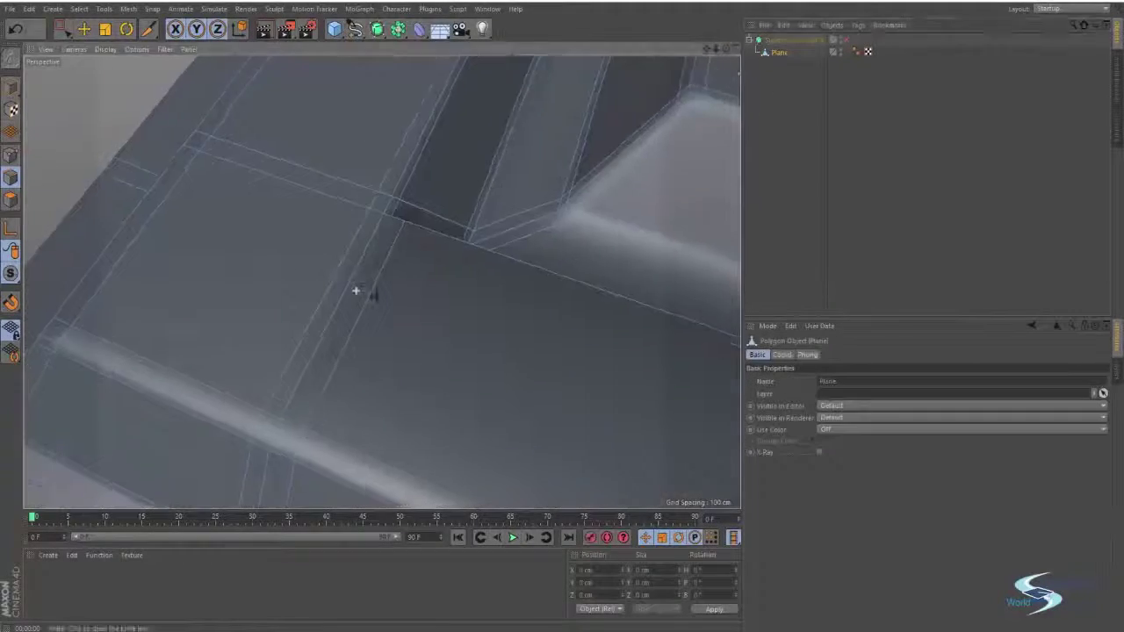
pyautogui.keyDown('alt'); pyautogui.moveTo(356, 291); pyautogui.dragTo(483, 288); pyautogui.keyUp('alt')
pyautogui.scroll(-5, 483, 261)
pyautogui.scroll(3, 483, 288)
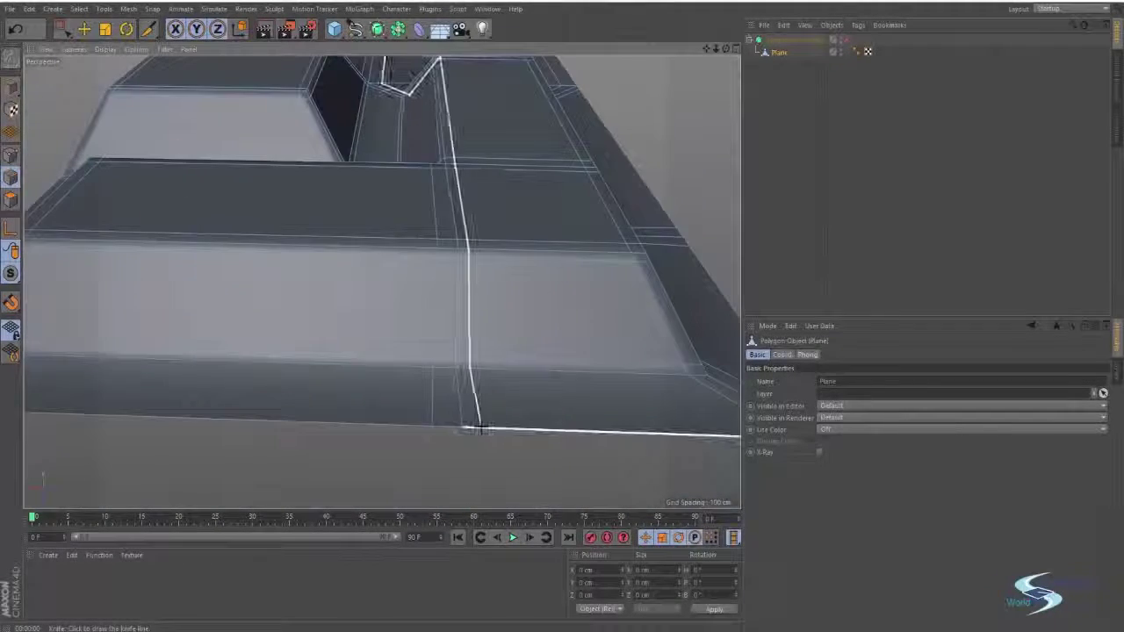
# Step: Enable the smoothing again and render a close-up of the blocks' inner corner to examine its edge sharpness
pyautogui.press('q')
pyautogui.keyDown('alt'); pyautogui.moveTo(471, 176); pyautogui.dragTo(469, 245, button='middle'); pyautogui.keyUp('alt')
pyautogui.keyDown('alt'); pyautogui.moveTo(466, 246); pyautogui.dragTo(655, 261); pyautogui.keyUp('alt')
pyautogui.scroll(3, 489, 256)
pyautogui.moveTo(444, 275)
pyautogui.keyDown('alt'); pyautogui.mouseDown()
pyautogui.moveTo(477, 243)
pyautogui.moveTo(434, 296)
pyautogui.mouseUp(); pyautogui.keyUp('alt')
pyautogui.hotkey('ctrl', 'r')
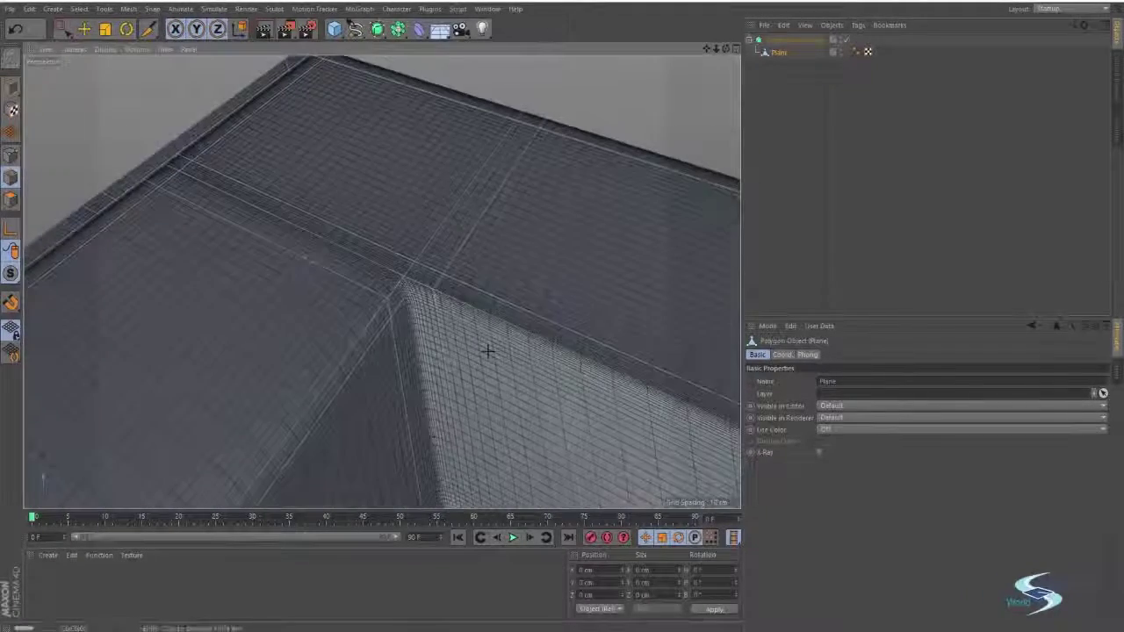
pyautogui.hotkey('ctrl', 'r')
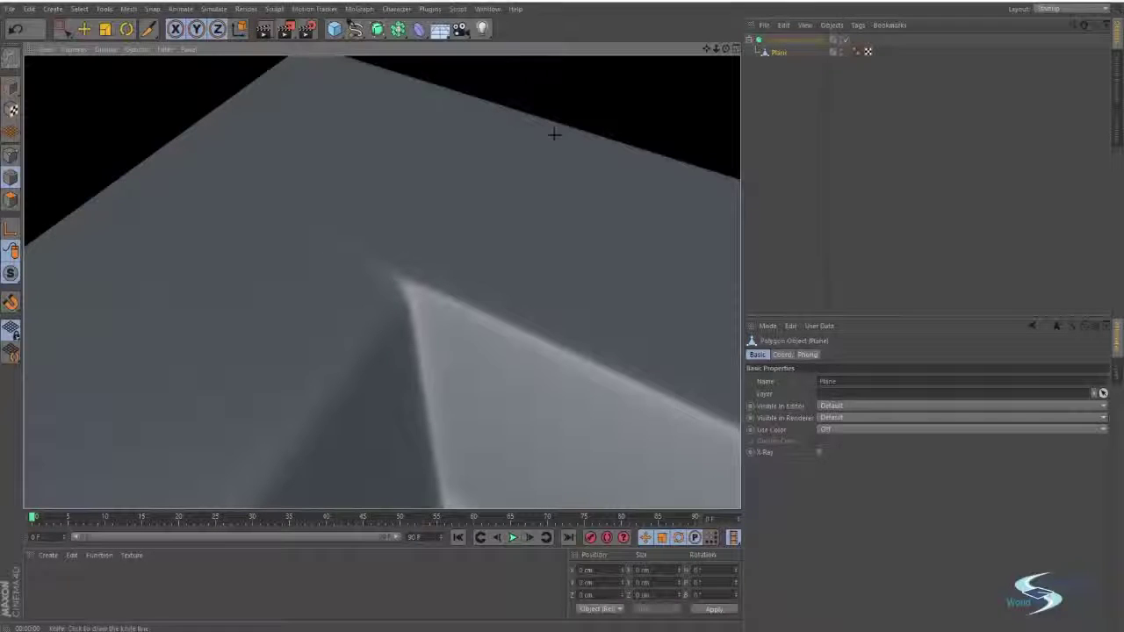
# Step: Add a knife loop cut along the open side of the edge line crossing the long block, with smoothing on again
pyautogui.press('k')
pyautogui.rightClick(771, 50)
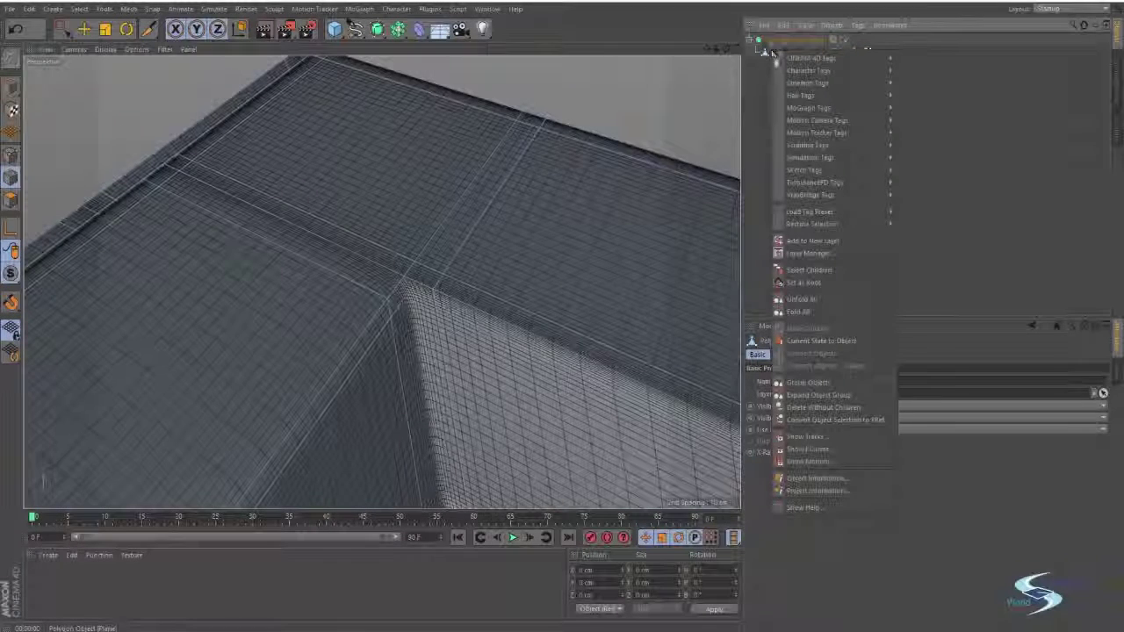
pyautogui.click(767, 52)
pyautogui.press('q')
pyautogui.keyDown('alt'); pyautogui.moveTo(655, 101); pyautogui.dragTo(545, 282); pyautogui.keyUp('alt')
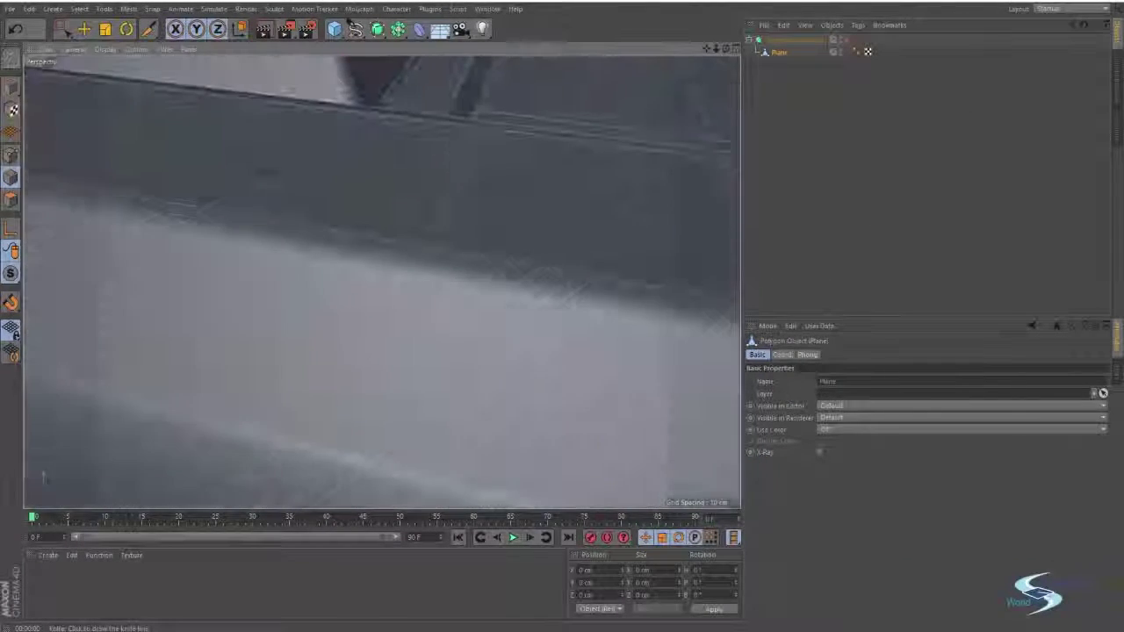
pyautogui.scroll(-4, 259, 211)
pyautogui.keyDown('alt'); pyautogui.moveTo(256, 219); pyautogui.dragTo(386, 330); pyautogui.keyUp('alt')
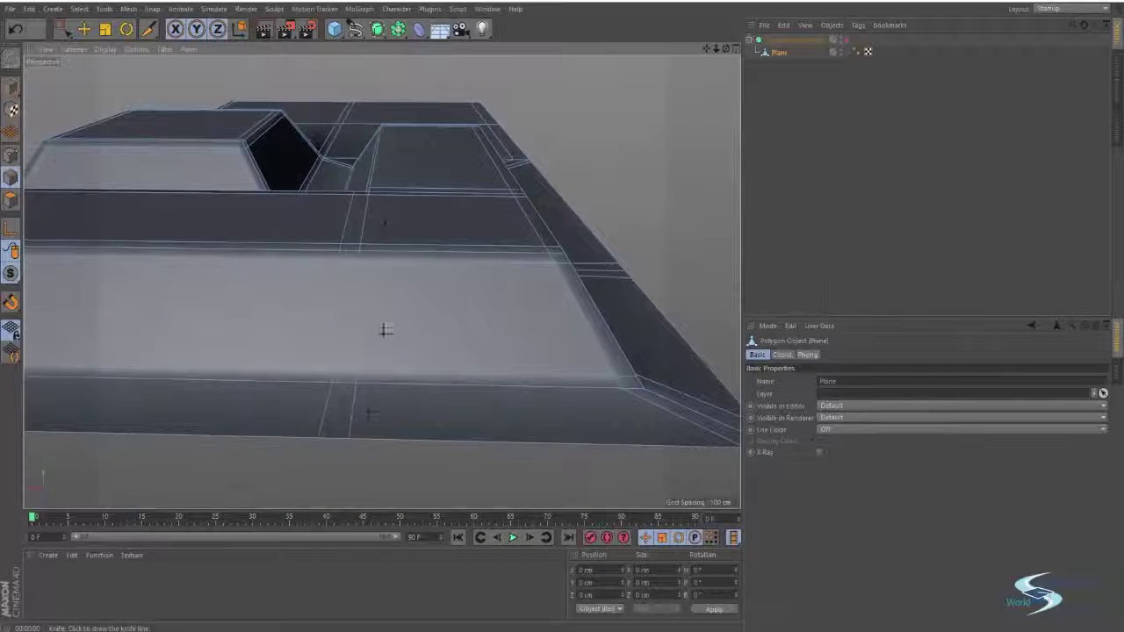
pyautogui.click(383, 434)
pyautogui.press('q')
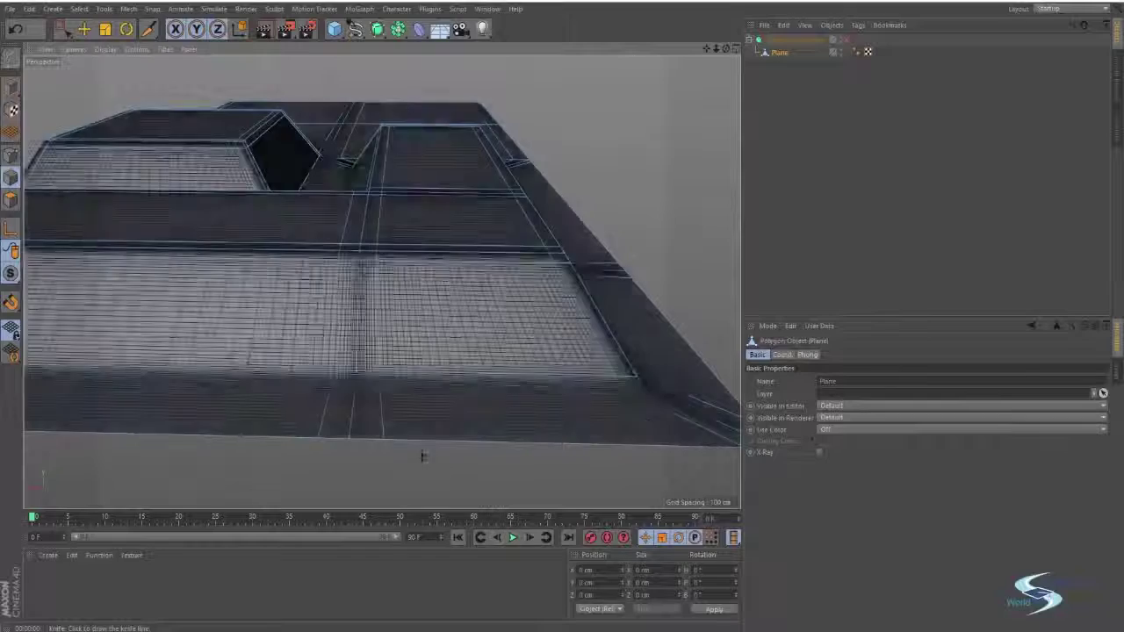
# Step: Render the smoothed inner corner between the raised blocks up close to examine the effect of the added loop cut
pyautogui.keyDown('alt'); pyautogui.moveTo(359, 215); pyautogui.dragTo(385, 199); pyautogui.keyUp('alt')
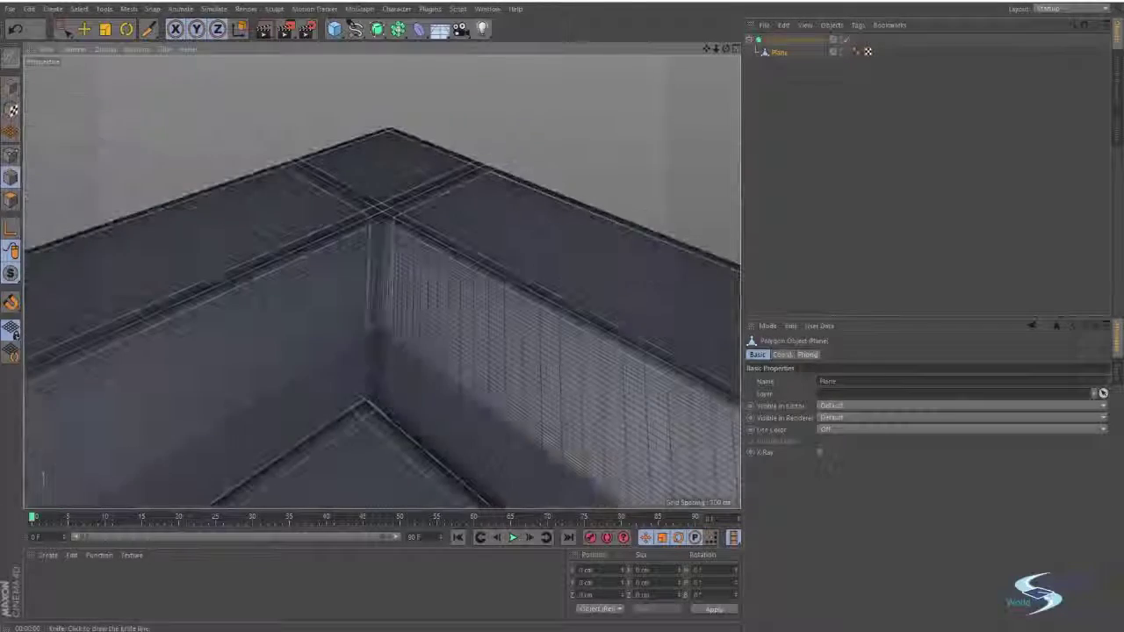
pyautogui.keyDown('alt'); pyautogui.moveTo(368, 290); pyautogui.dragTo(526, 238); pyautogui.keyUp('alt')
pyautogui.hotkey('ctrl', 'r')
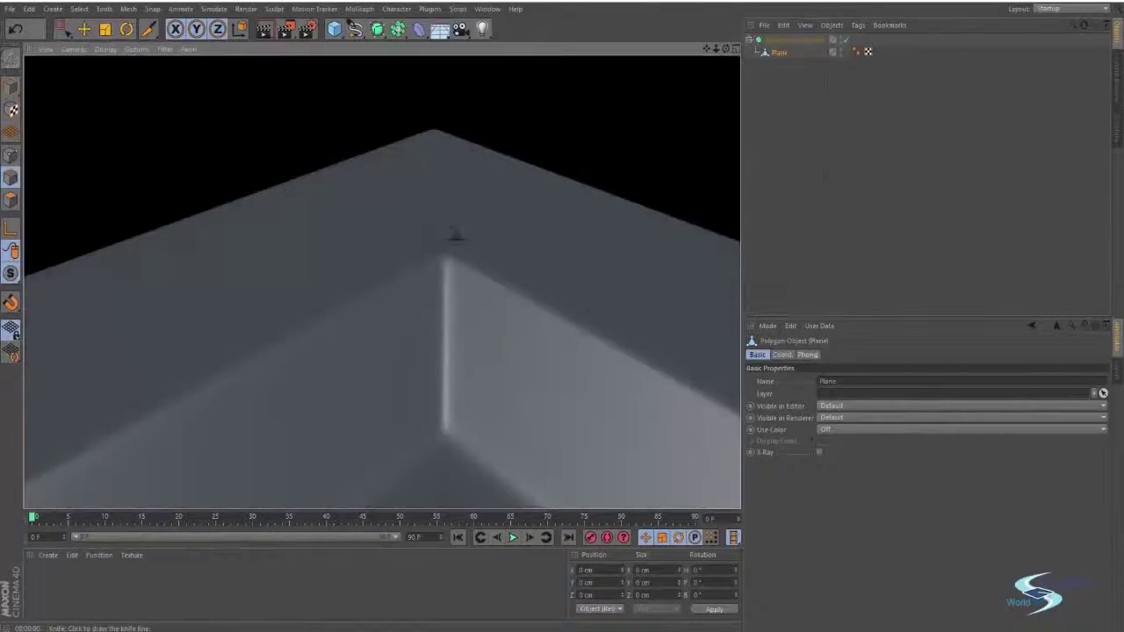
pyautogui.keyDown('alt'); pyautogui.moveTo(454, 234); pyautogui.dragTo(466, 314); pyautogui.keyUp('alt')
pyautogui.hotkey('ctrl', 'r')
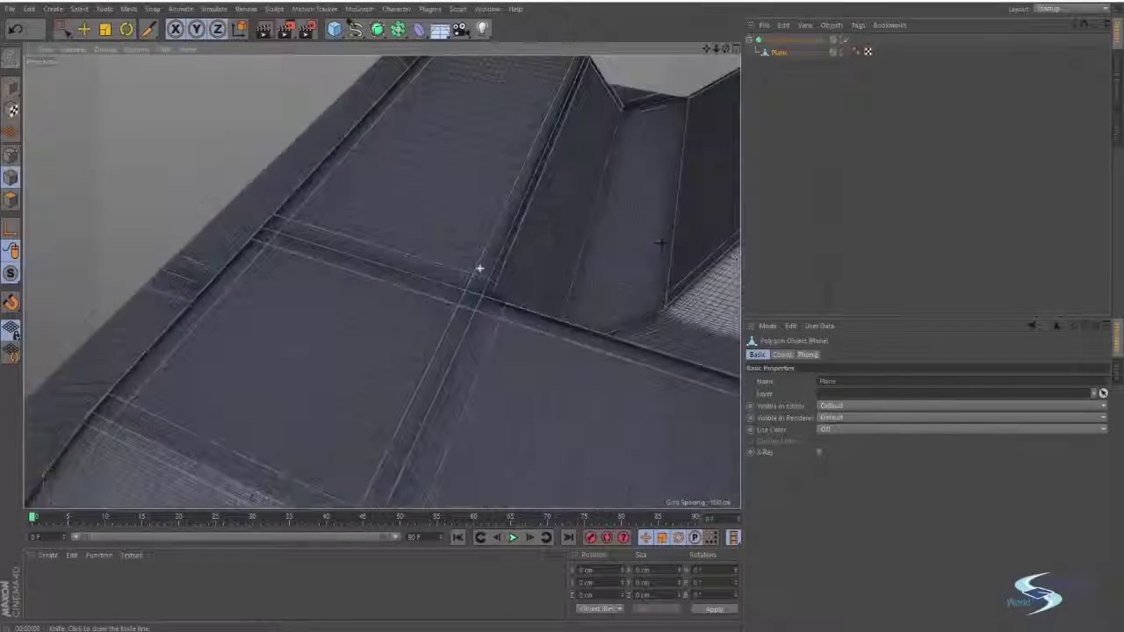
# Step: Examine the loops running through the smoothed mesh around the blocks and across the flat part of the plane
pyautogui.keyDown('alt'); pyautogui.moveTo(480, 269); pyautogui.dragTo(388, 92); pyautogui.keyUp('alt')
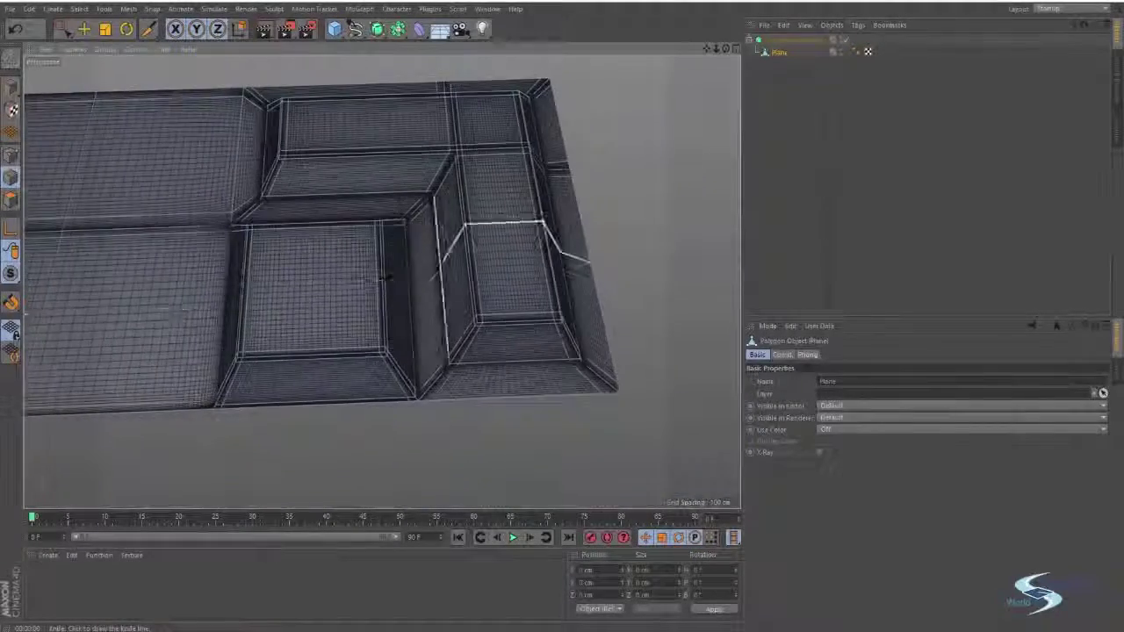
pyautogui.keyDown('alt'); pyautogui.moveTo(387, 279); pyautogui.dragTo(381, 281); pyautogui.keyUp('alt')
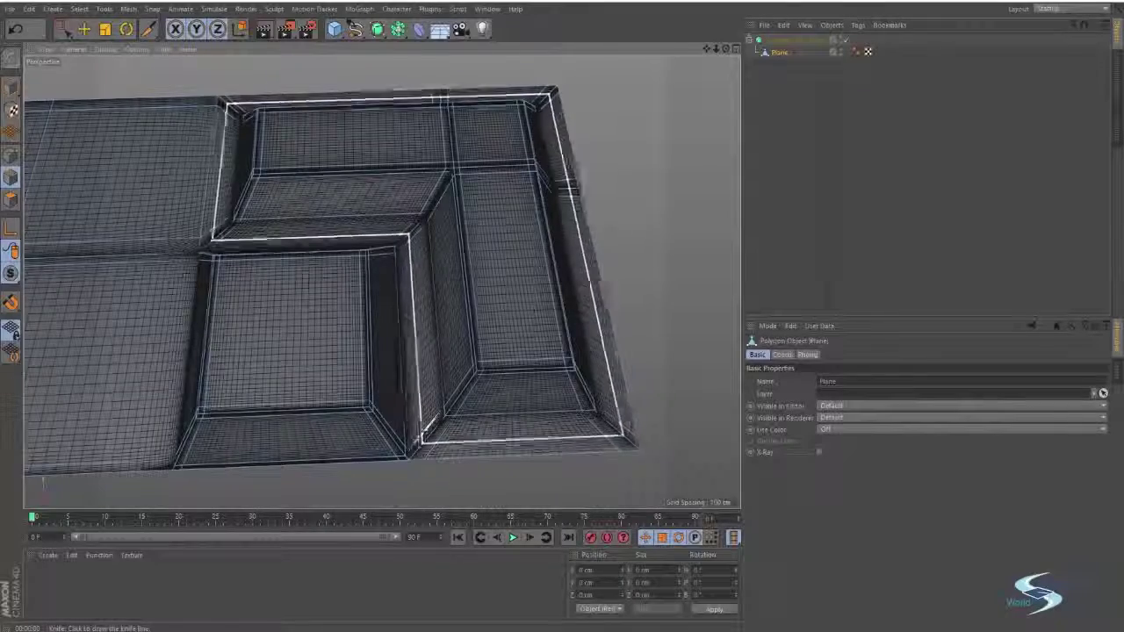
pyautogui.keyDown('alt'); pyautogui.moveTo(268, 295); pyautogui.dragTo(568, 377, button='middle'); pyautogui.keyUp('alt')
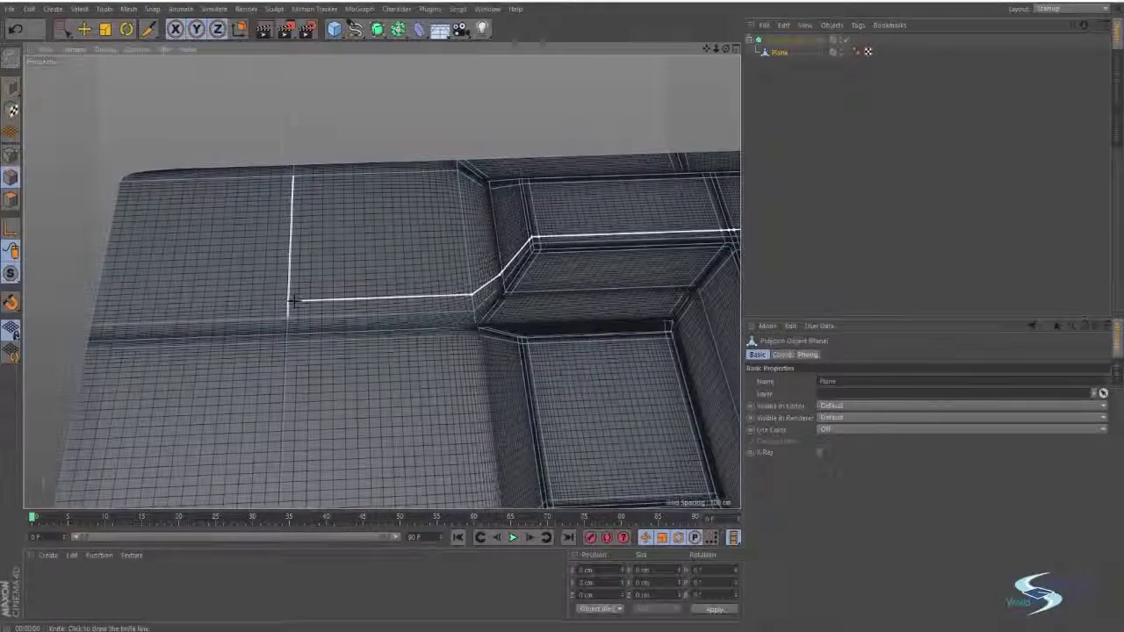
pyautogui.scroll(-3, 294, 301)
pyautogui.keyDown('alt'); pyautogui.moveTo(289, 308); pyautogui.dragTo(283, 285); pyautogui.keyUp('alt')
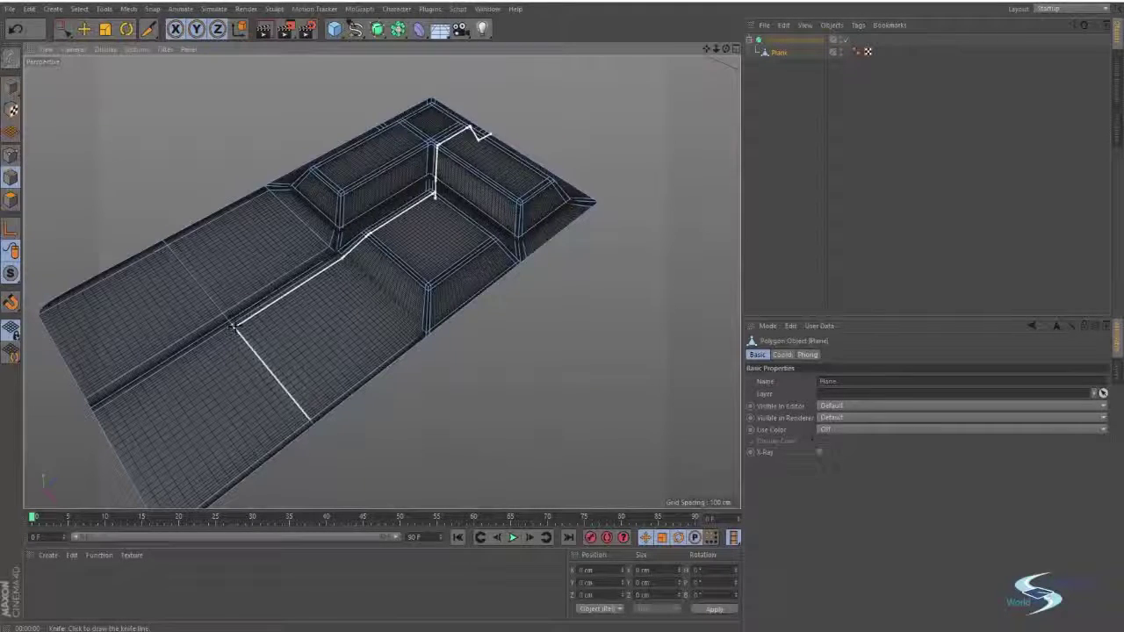
pyautogui.keyDown('alt'); pyautogui.moveTo(278, 355); pyautogui.dragTo(266, 331); pyautogui.keyUp('alt')
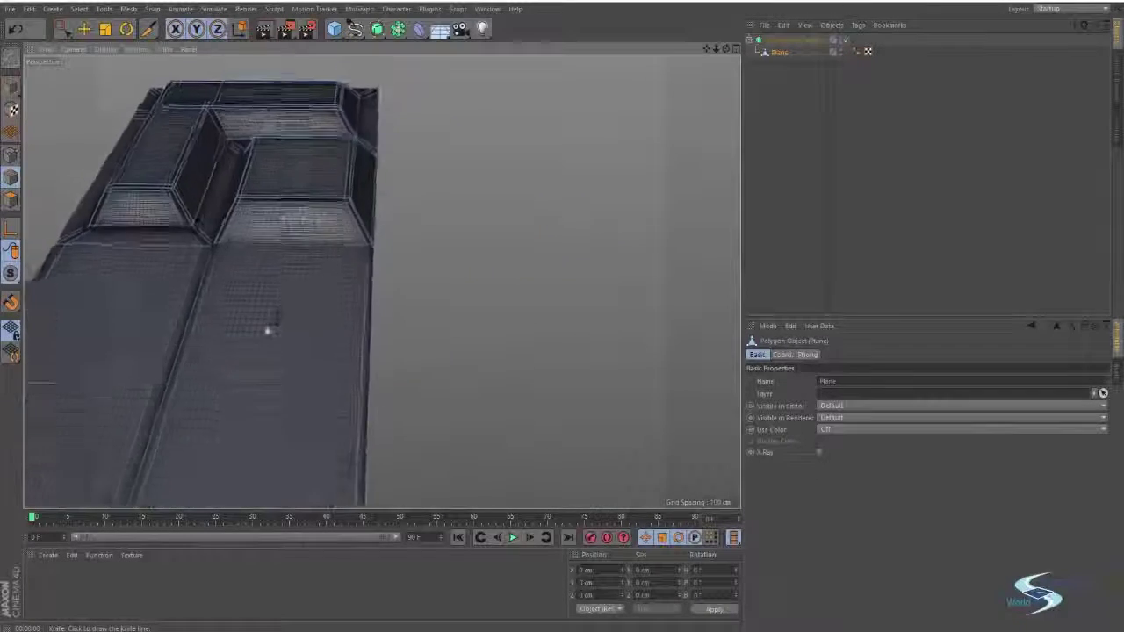
pyautogui.keyDown('alt'); pyautogui.moveTo(266, 331); pyautogui.dragTo(416, 361, button='middle'); pyautogui.keyUp('alt')
# Step: Turn the smoothing off, deselect the plane and examine the loop cuts along the block faces, bases and outer border
pyautogui.press('q')
pyautogui.click(772, 259)
pyautogui.keyDown('alt'); pyautogui.moveTo(341, 310); pyautogui.dragTo(441, 314, button='middle'); pyautogui.keyUp('alt')
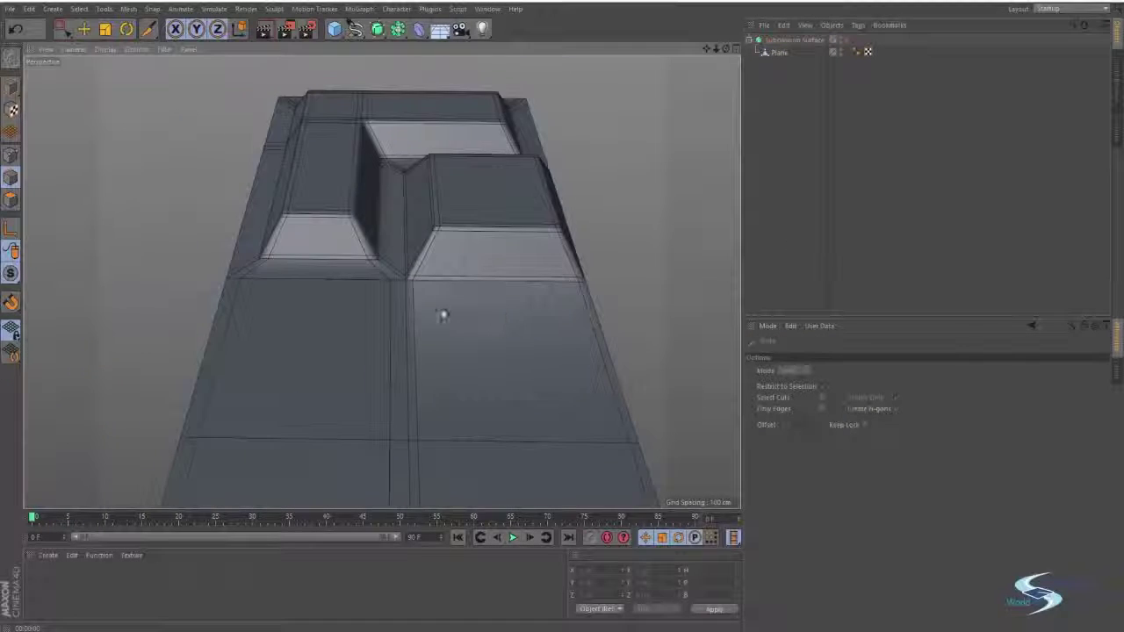
pyautogui.keyDown('alt'); pyautogui.moveTo(370, 330); pyautogui.dragTo(481, 260); pyautogui.keyUp('alt')
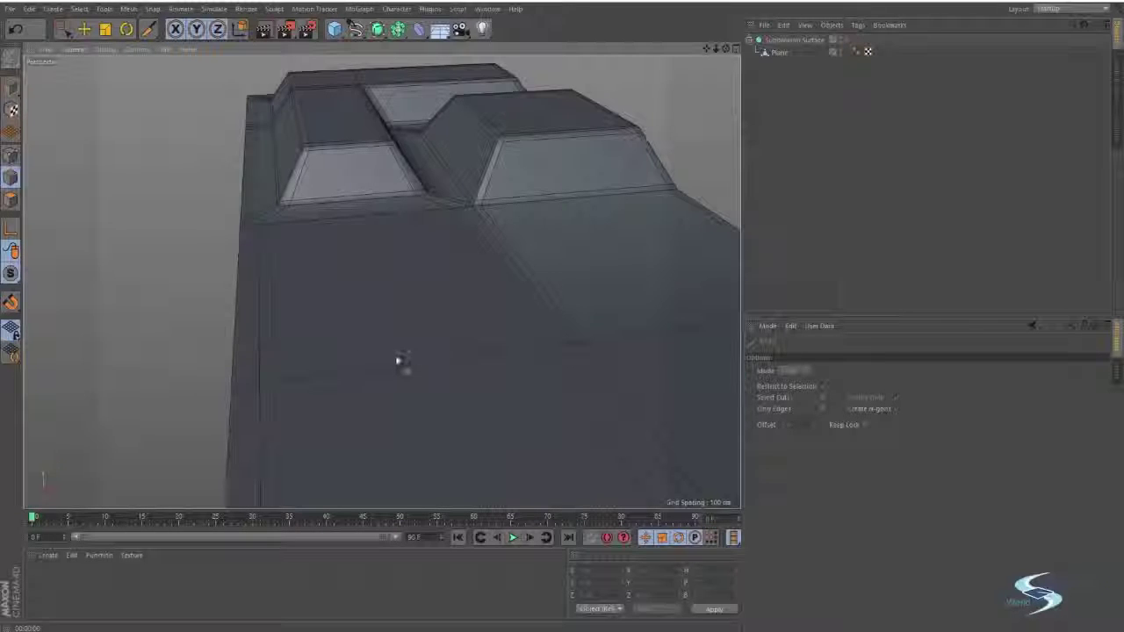
pyautogui.keyDown('alt'); pyautogui.moveTo(404, 363); pyautogui.dragTo(408, 399); pyautogui.keyUp('alt')
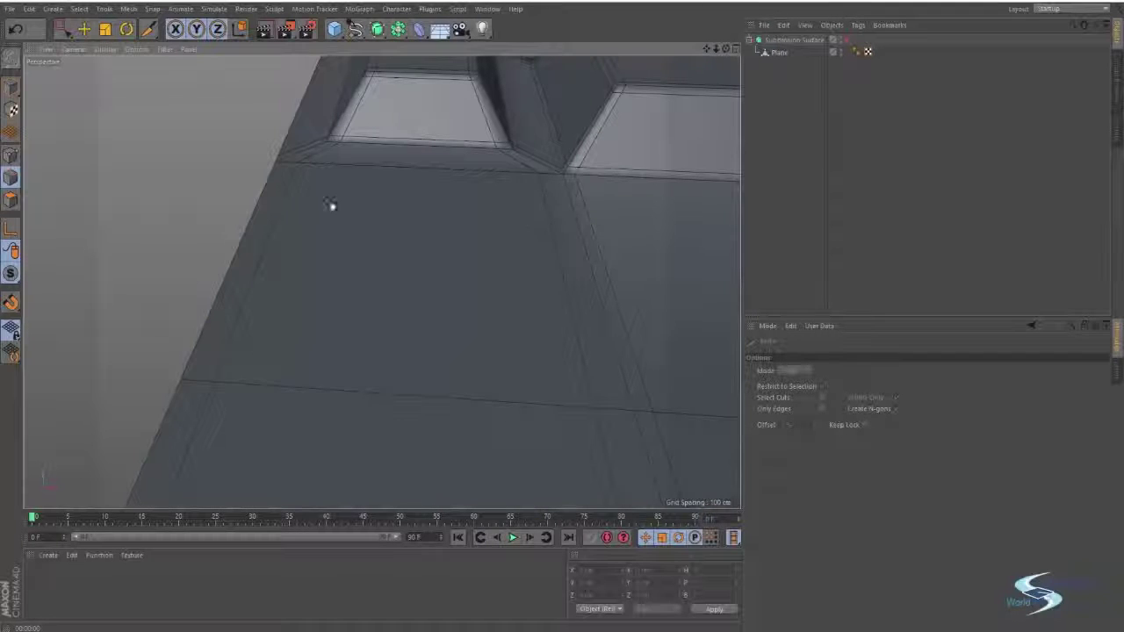
pyautogui.keyDown('alt'); pyautogui.moveTo(400, 400); pyautogui.dragTo(415, 336); pyautogui.keyUp('alt')
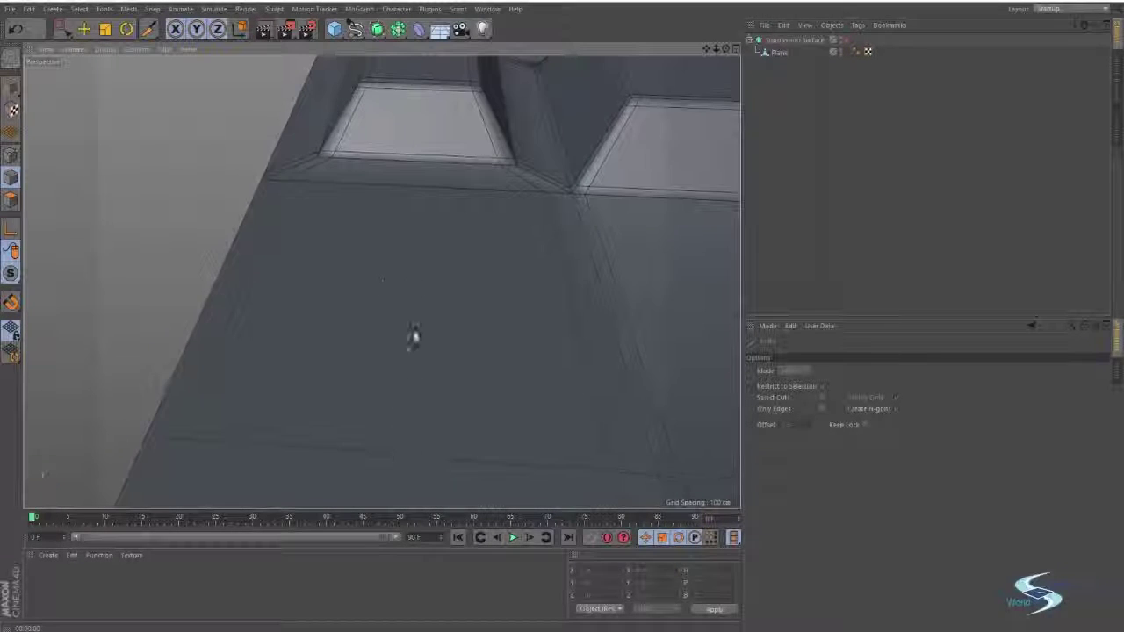
pyautogui.keyDown('alt'); pyautogui.moveTo(415, 197); pyautogui.dragTo(391, 365, button='middle'); pyautogui.keyUp('alt')
pyautogui.keyDown('alt'); pyautogui.moveTo(391, 365); pyautogui.dragTo(441, 356, button='right'); pyautogui.keyUp('alt')
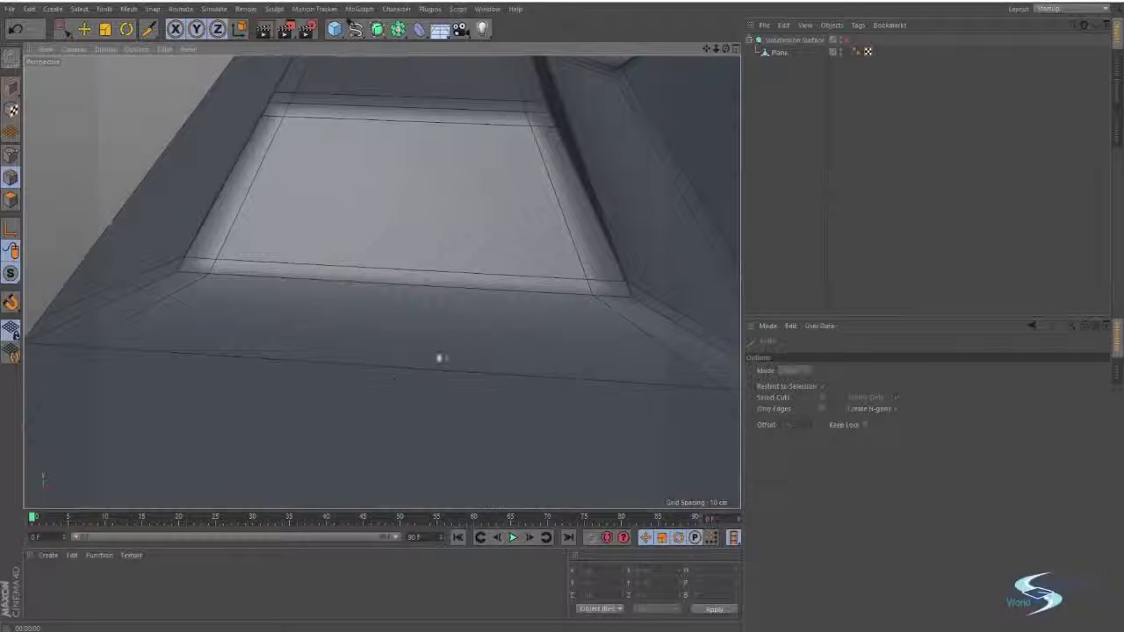
pyautogui.keyDown('alt'); pyautogui.moveTo(391, 362); pyautogui.dragTo(381, 388, button='middle'); pyautogui.keyUp('alt')
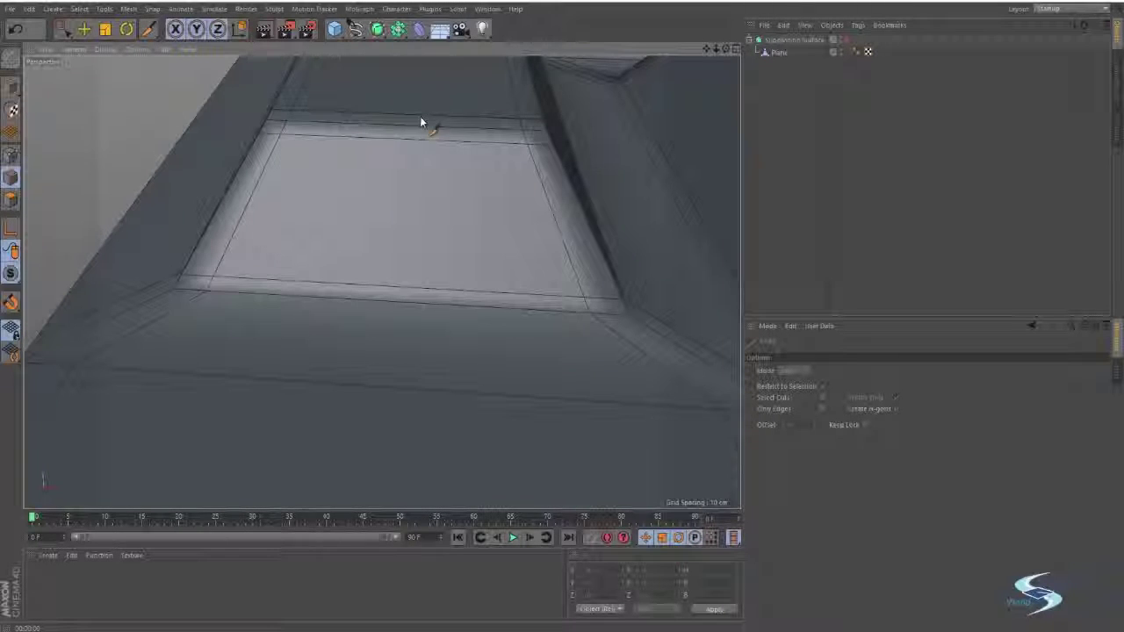
pyautogui.keyDown('alt'); pyautogui.moveTo(419, 119); pyautogui.dragTo(401, 307); pyautogui.keyUp('alt')
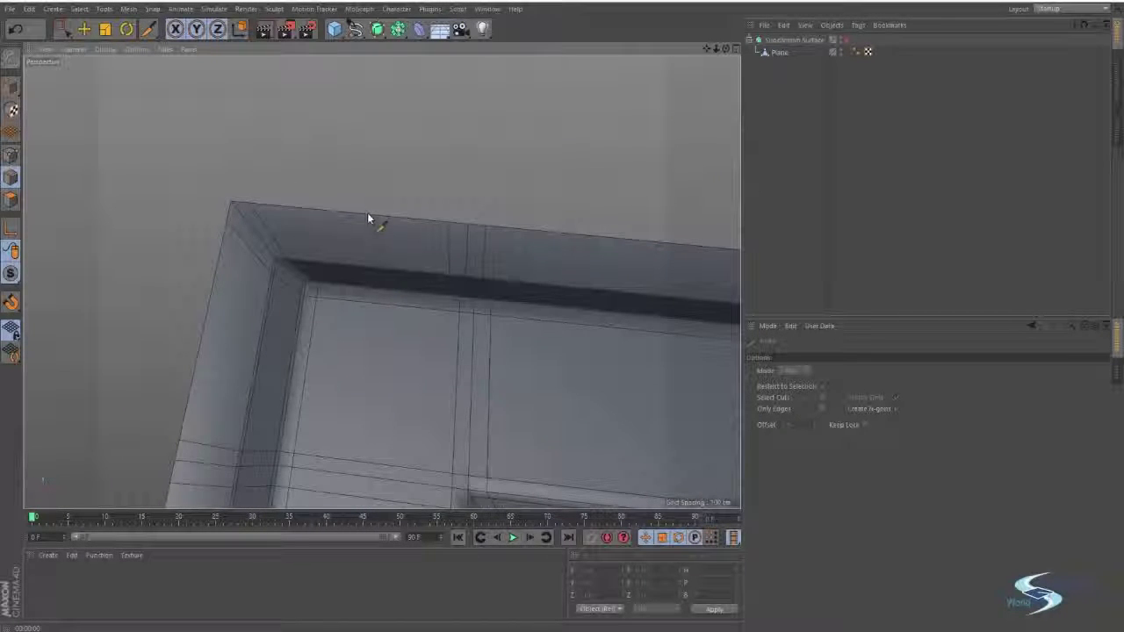
pyautogui.keyDown('alt'); pyautogui.moveTo(367, 212); pyautogui.dragTo(397, 244); pyautogui.keyUp('alt')
# Step: Preview a lengthwise knife loop on the plane, return to the Move tool and examine the edges where the blocks meet
pyautogui.click(781, 53)
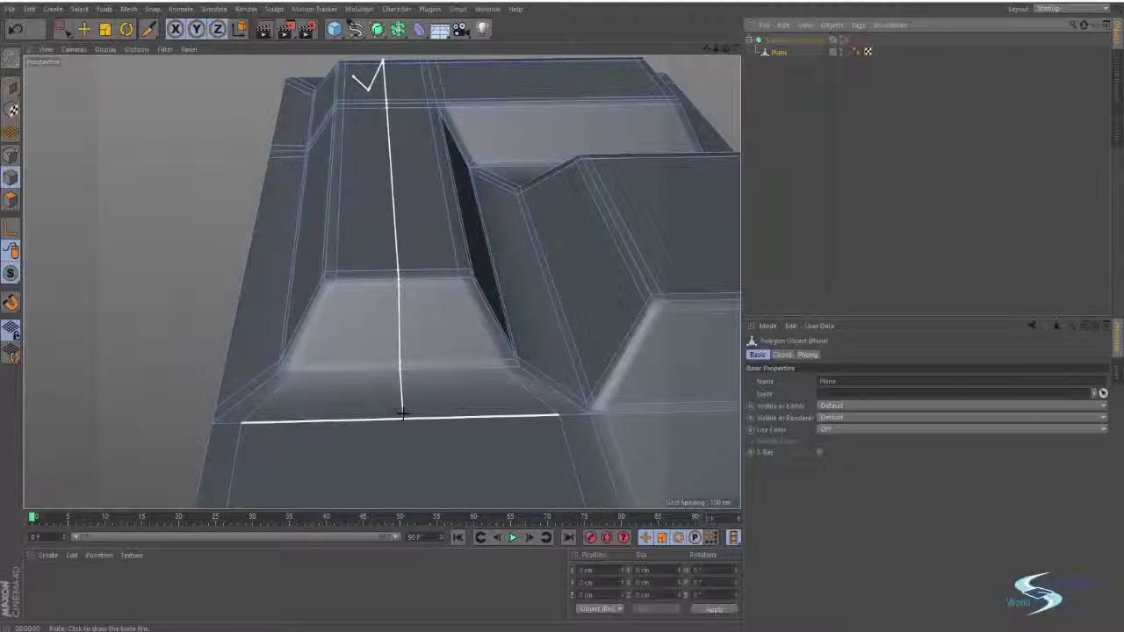
pyautogui.keyDown('alt'); pyautogui.moveTo(403, 413); pyautogui.dragTo(449, 405); pyautogui.keyUp('alt')
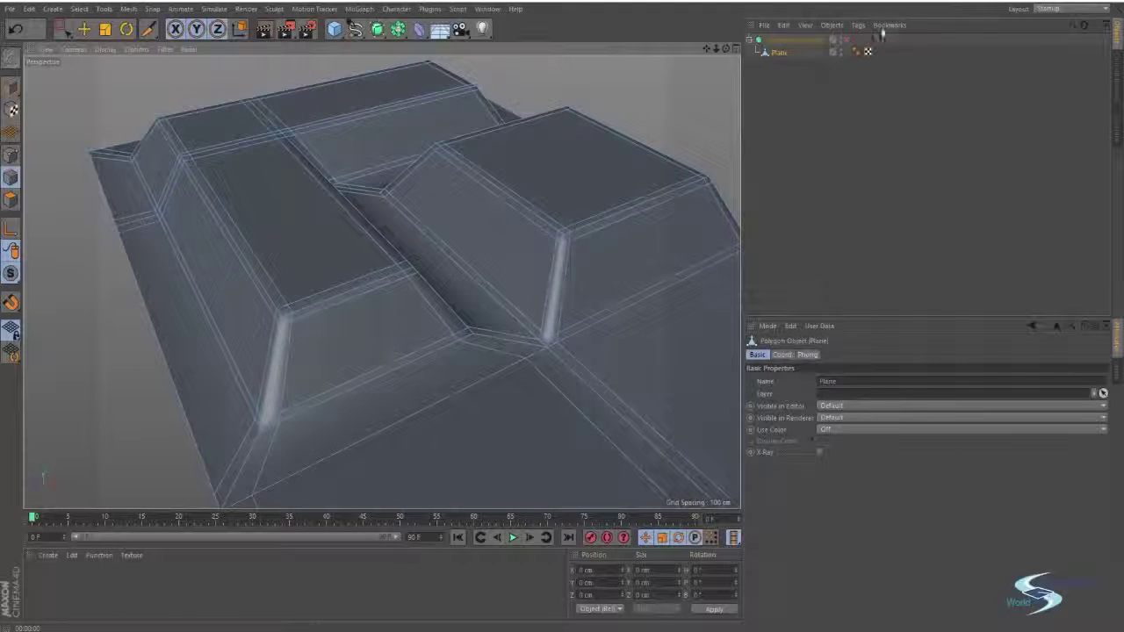
pyautogui.press('e')
pyautogui.click(793, 88)
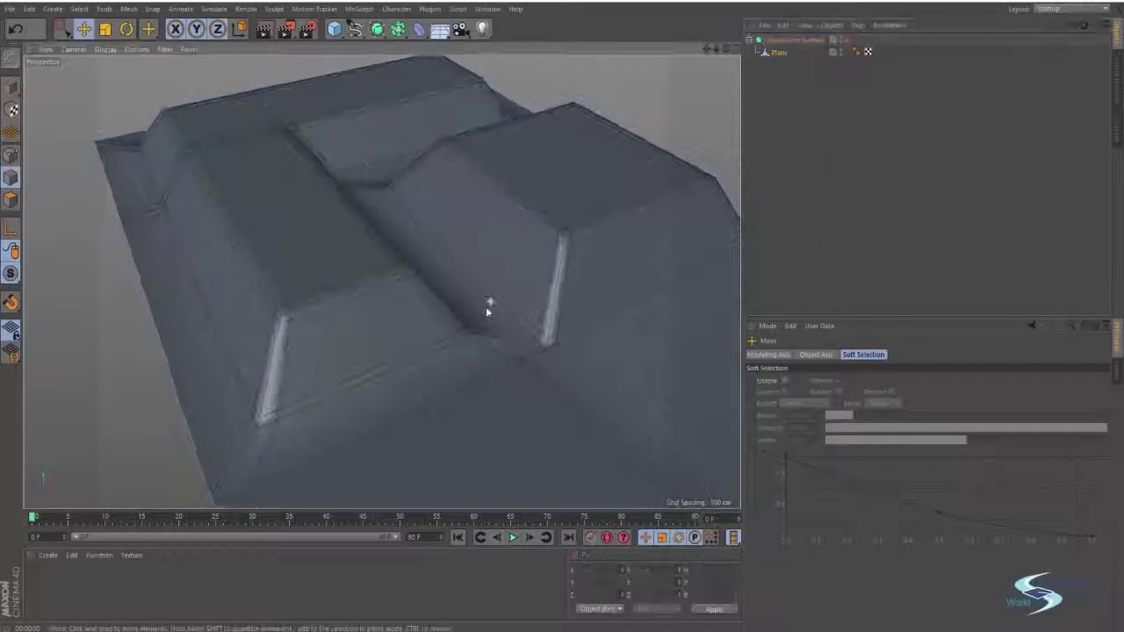
pyautogui.keyDown('alt'); pyautogui.moveTo(489, 306); pyautogui.dragTo(440, 343); pyautogui.keyUp('alt')
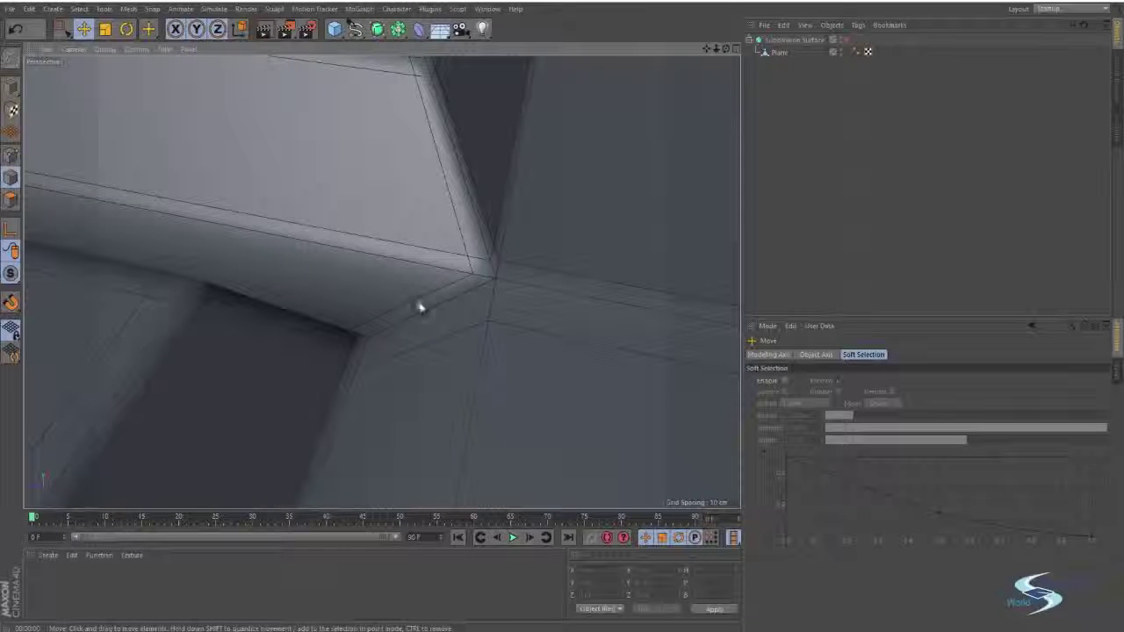
pyautogui.keyDown('alt'); pyautogui.moveTo(409, 306); pyautogui.dragTo(349, 180); pyautogui.keyUp('alt')
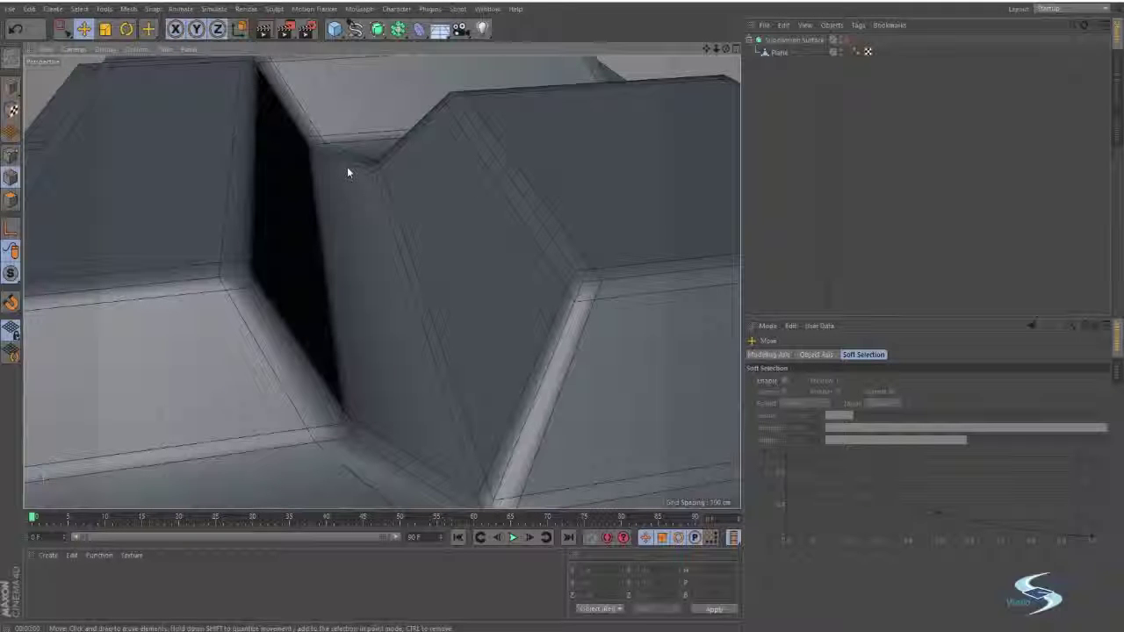
pyautogui.keyDown('alt'); pyautogui.moveTo(345, 163); pyautogui.dragTo(591, 124); pyautogui.keyUp('alt')
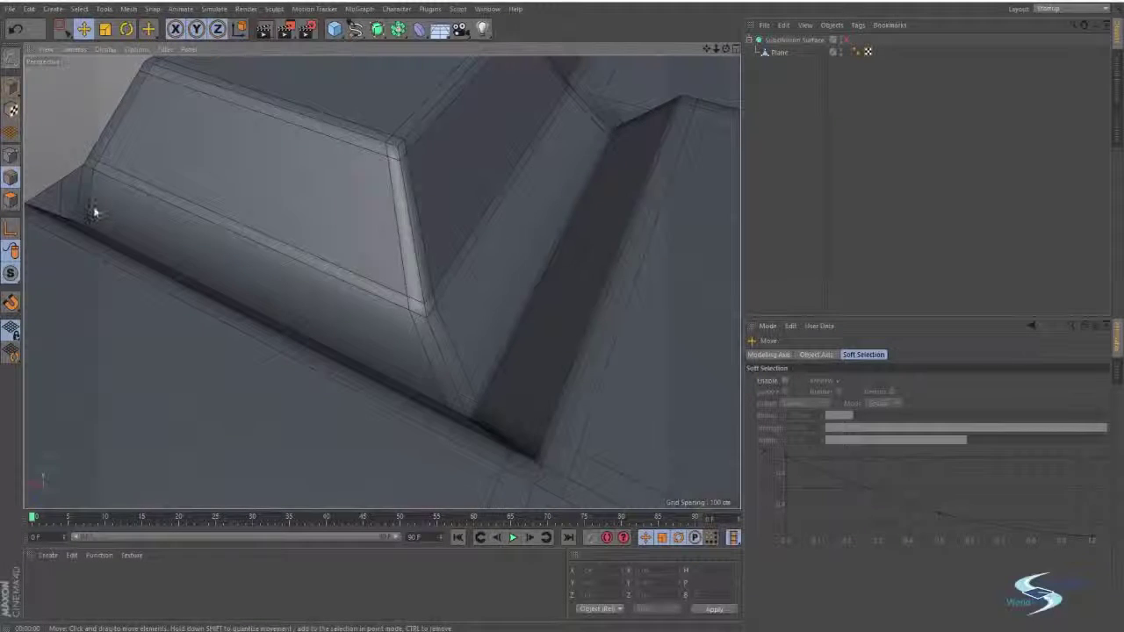
pyautogui.keyDown('alt'); pyautogui.moveTo(246, 204); pyautogui.dragTo(457, 163); pyautogui.keyUp('alt')
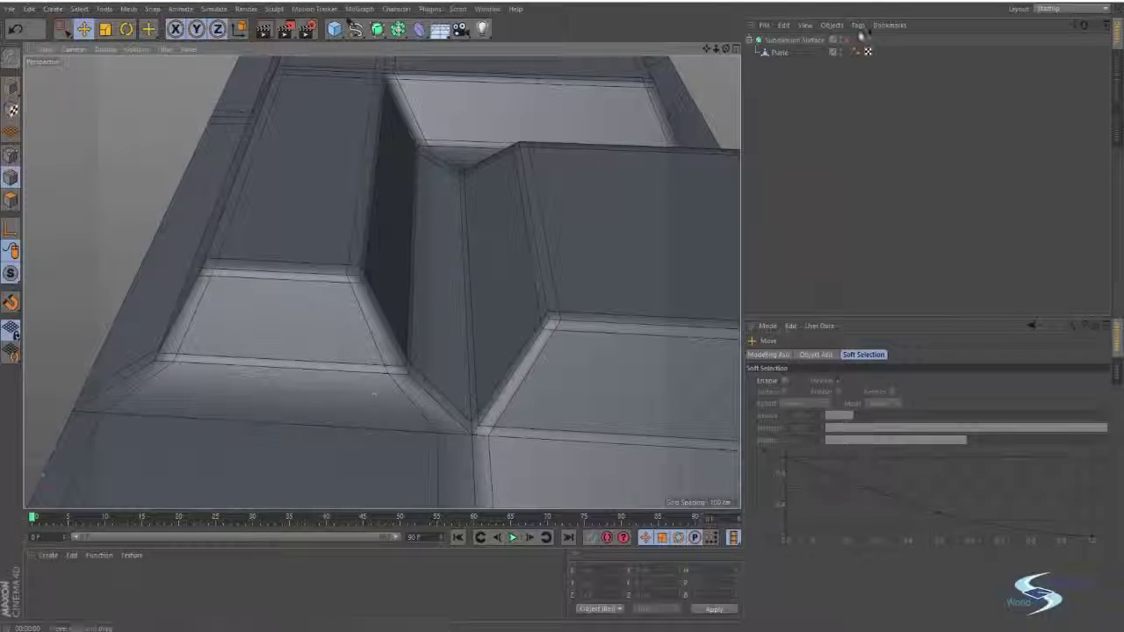
# Step: Preview a knife loop around the blocks' base on the plane, return to the Move tool and examine the inner corner
pyautogui.click(778, 53)
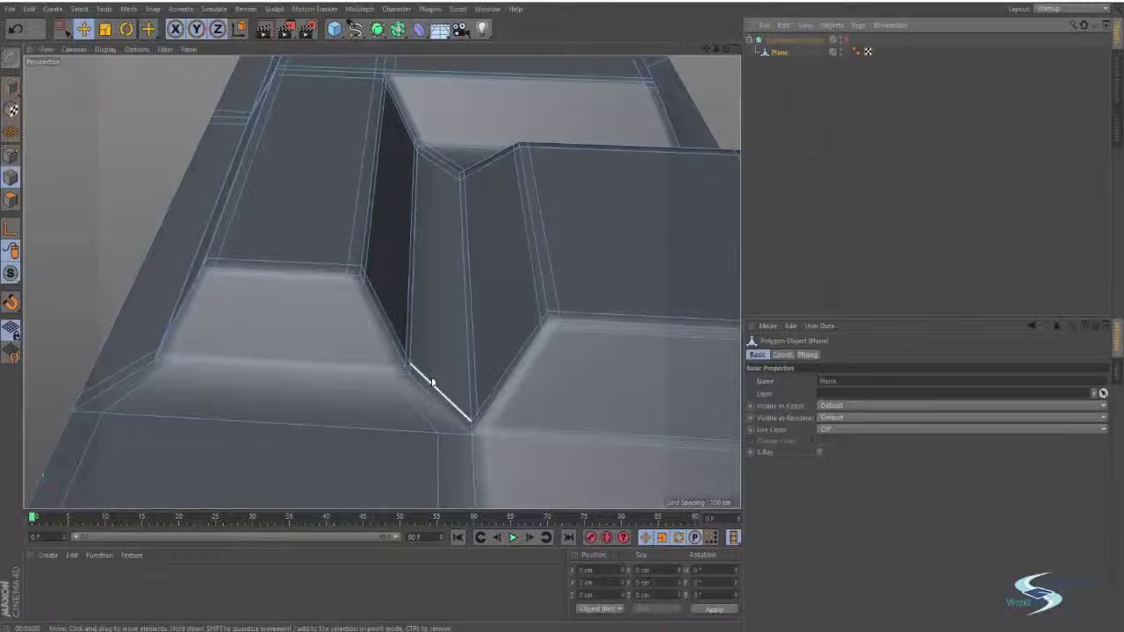
pyautogui.press('k')
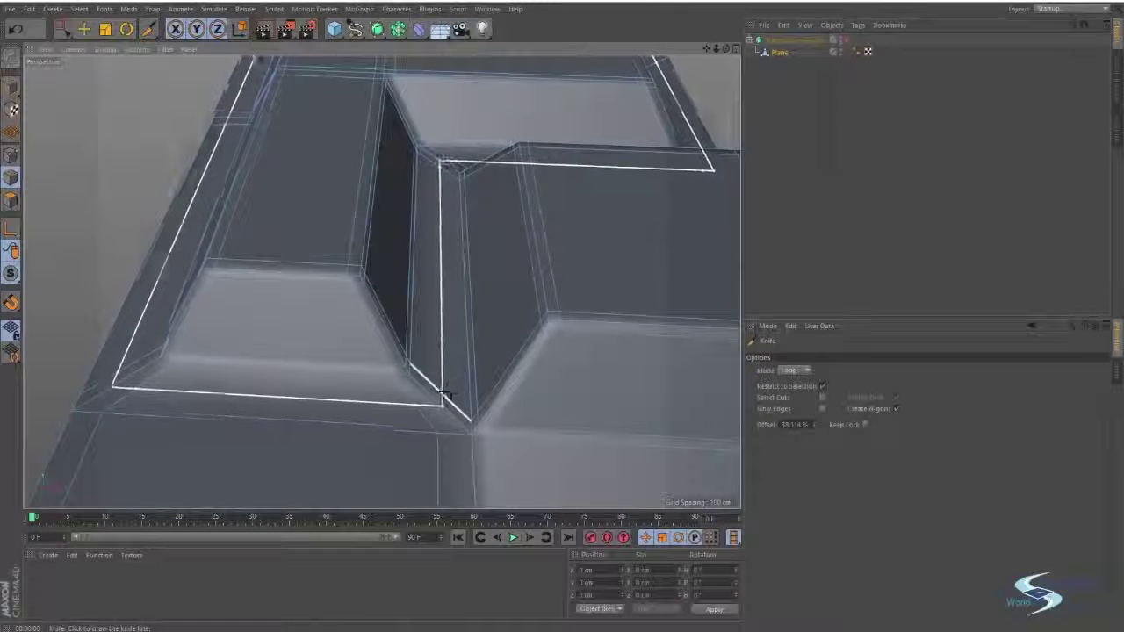
pyautogui.press('e')
pyautogui.scroll(-5, 274, 212)
pyautogui.keyDown('alt'); pyautogui.moveTo(274, 212); pyautogui.dragTo(316, 191); pyautogui.keyUp('alt')
pyautogui.keyDown('alt'); pyautogui.moveTo(376, 246); pyautogui.dragTo(527, 256); pyautogui.keyUp('alt')
pyautogui.scroll(5, 324, 320)
pyautogui.moveTo(325, 320)
pyautogui.keyDown('alt'); pyautogui.mouseDown()
pyautogui.moveTo(368, 340)
pyautogui.moveTo(407, 304)
pyautogui.moveTo(305, 301)
pyautogui.moveTo(341, 316)
pyautogui.mouseUp(); pyautogui.keyUp('alt')
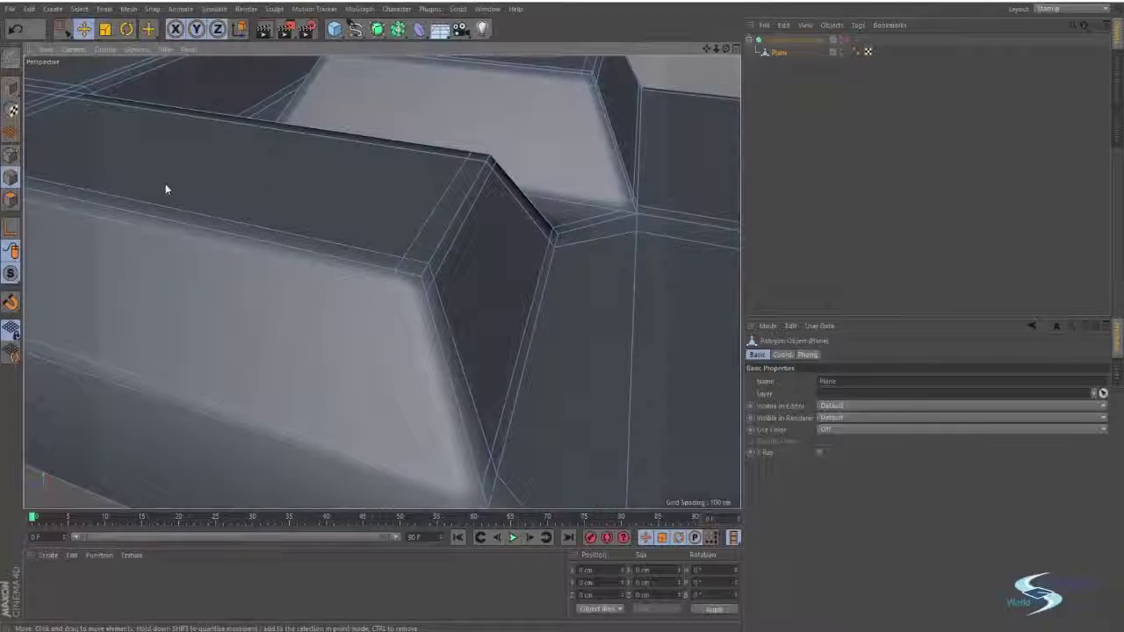
# Step: Switch the plane to point editing and select the loop point just below the front block's upper corner
pyautogui.click(11, 155)
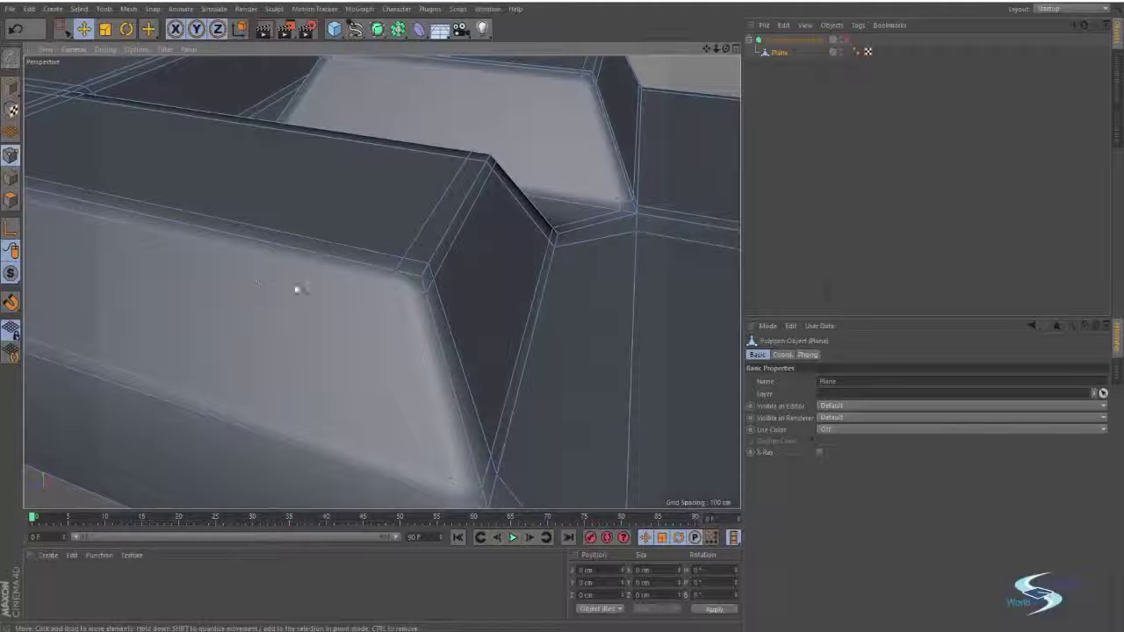
pyautogui.click(554, 234)
pyautogui.keyDown('alt'); pyautogui.moveTo(462, 328); pyautogui.dragTo(400, 400); pyautogui.keyUp('alt')
pyautogui.keyDown('alt'); pyautogui.moveTo(386, 266); pyautogui.dragTo(425, 237, button='right'); pyautogui.keyUp('alt')
pyautogui.keyDown('alt'); pyautogui.moveTo(424, 238); pyautogui.dragTo(396, 283, button='middle'); pyautogui.keyUp('alt')
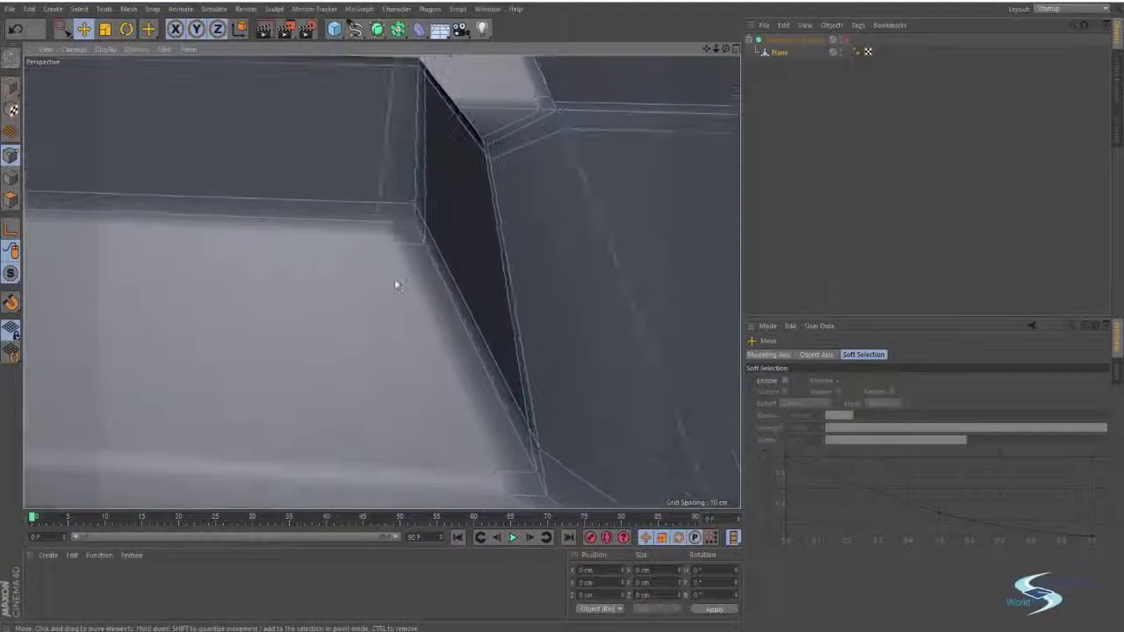
pyautogui.click(424, 244)
pyautogui.keyDown('alt'); pyautogui.moveTo(413, 273); pyautogui.dragTo(457, 243); pyautogui.keyUp('alt')
pyautogui.keyDown('alt'); pyautogui.moveTo(389, 276); pyautogui.dragTo(427, 276, button='right'); pyautogui.keyUp('alt')
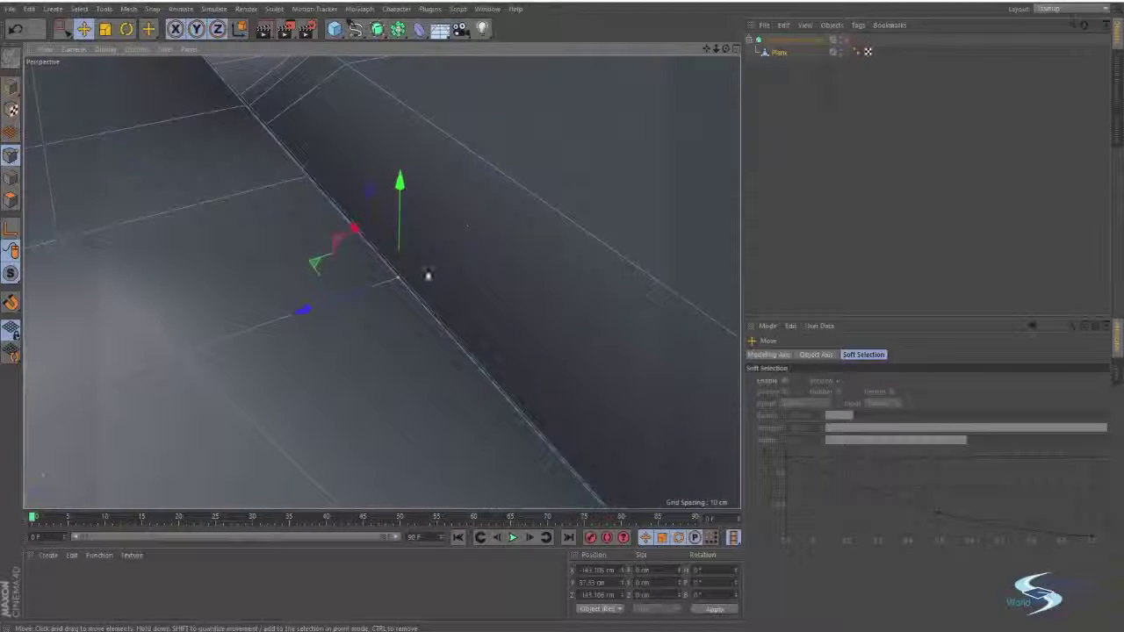
pyautogui.keyDown('alt'); pyautogui.moveTo(426, 276); pyautogui.dragTo(377, 311); pyautogui.keyUp('alt')
pyautogui.keyDown('alt'); pyautogui.moveTo(377, 311); pyautogui.dragTo(331, 313, button='middle'); pyautogui.keyUp('alt')
pyautogui.moveTo(308, 262)
pyautogui.keyDown('alt'); pyautogui.mouseDown()
pyautogui.moveTo(381, 326)
pyautogui.moveTo(422, 306)
pyautogui.moveTo(352, 313)
pyautogui.moveTo(314, 243)
pyautogui.mouseUp(); pyautogui.keyUp('alt')
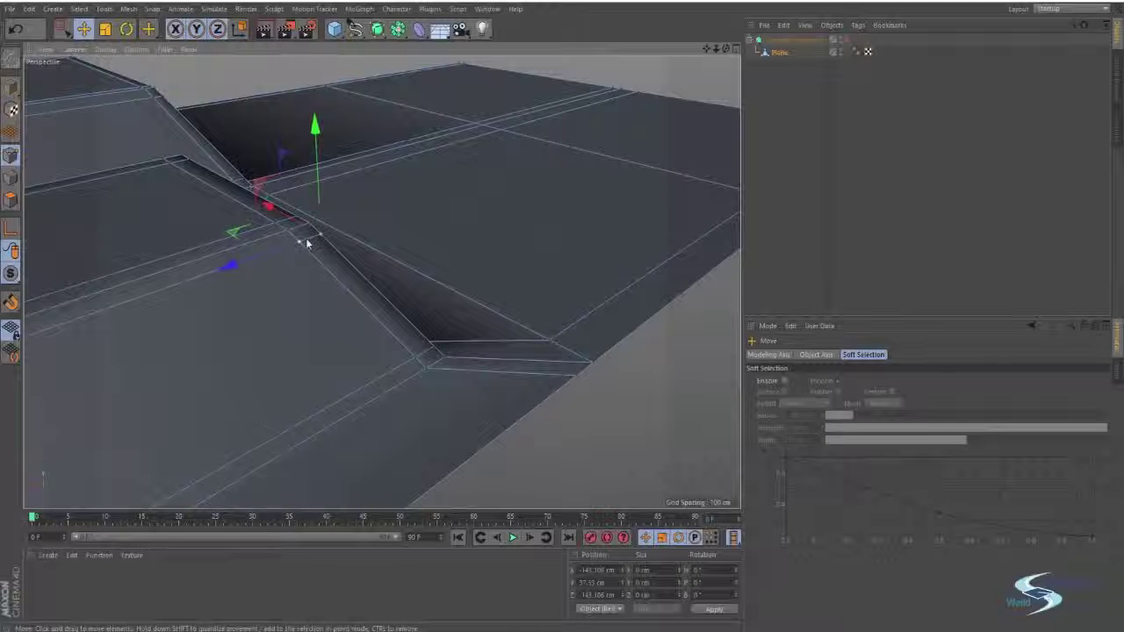
pyautogui.scroll(5, 373, 309)
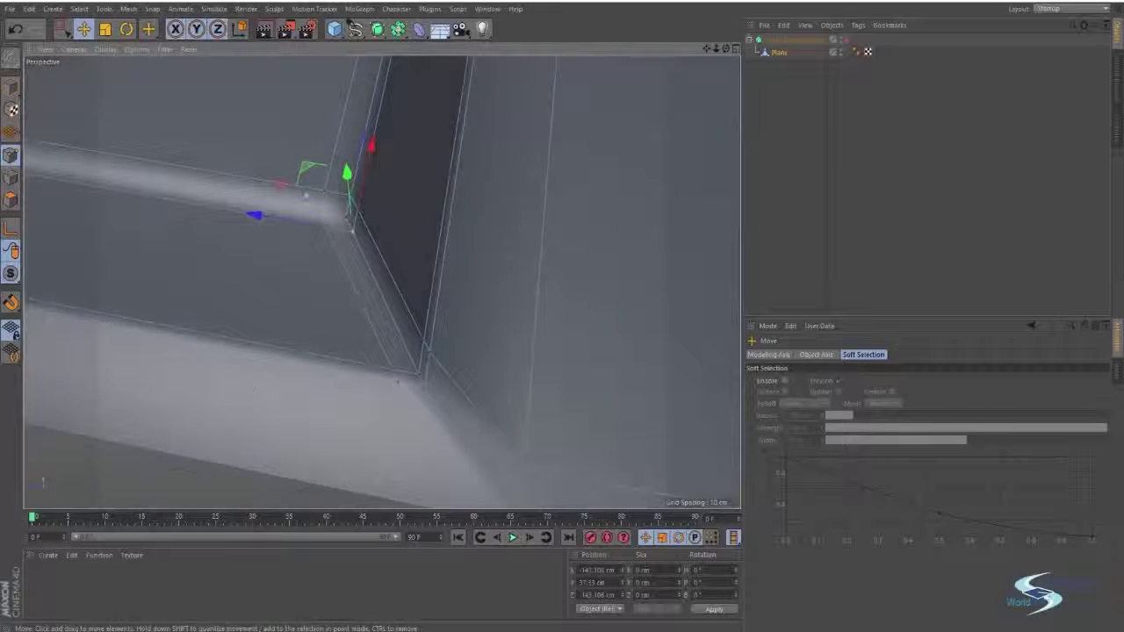
# Step: Try to move the corner point down the sloping edge with the Move tool, then undo the moves
pyautogui.moveTo(306, 172); pyautogui.dragTo(337, 228)
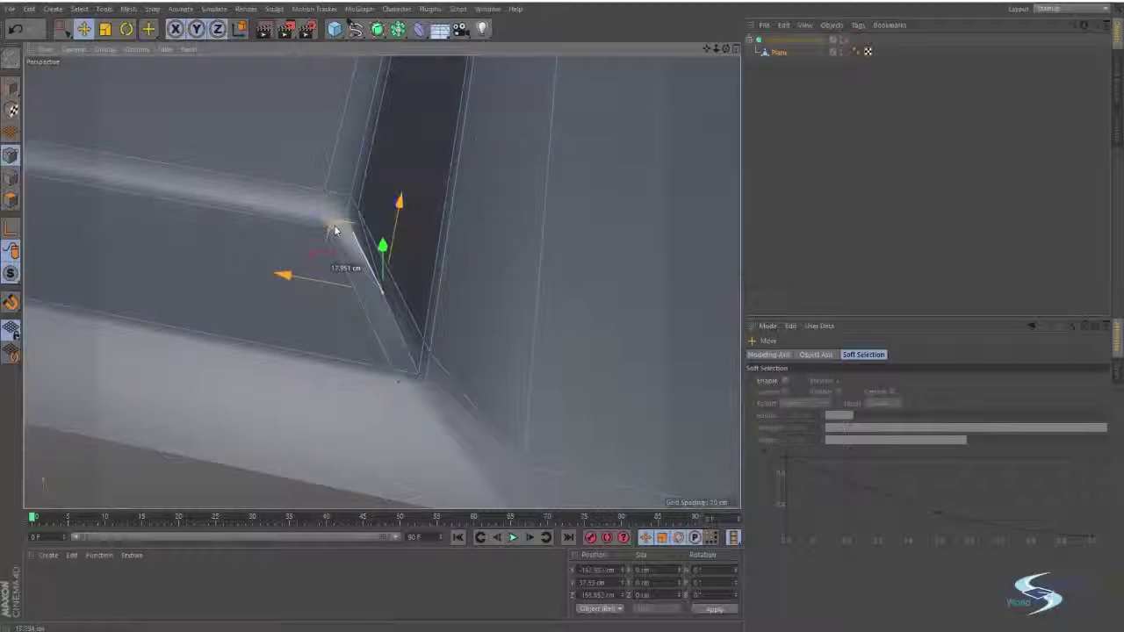
pyautogui.keyDown('alt'); pyautogui.moveTo(324, 291); pyautogui.dragTo(413, 238); pyautogui.keyUp('alt')
pyautogui.keyDown('alt'); pyautogui.moveTo(401, 288); pyautogui.dragTo(501, 250); pyautogui.keyUp('alt')
pyautogui.moveTo(391, 188); pyautogui.dragTo(371, 225)
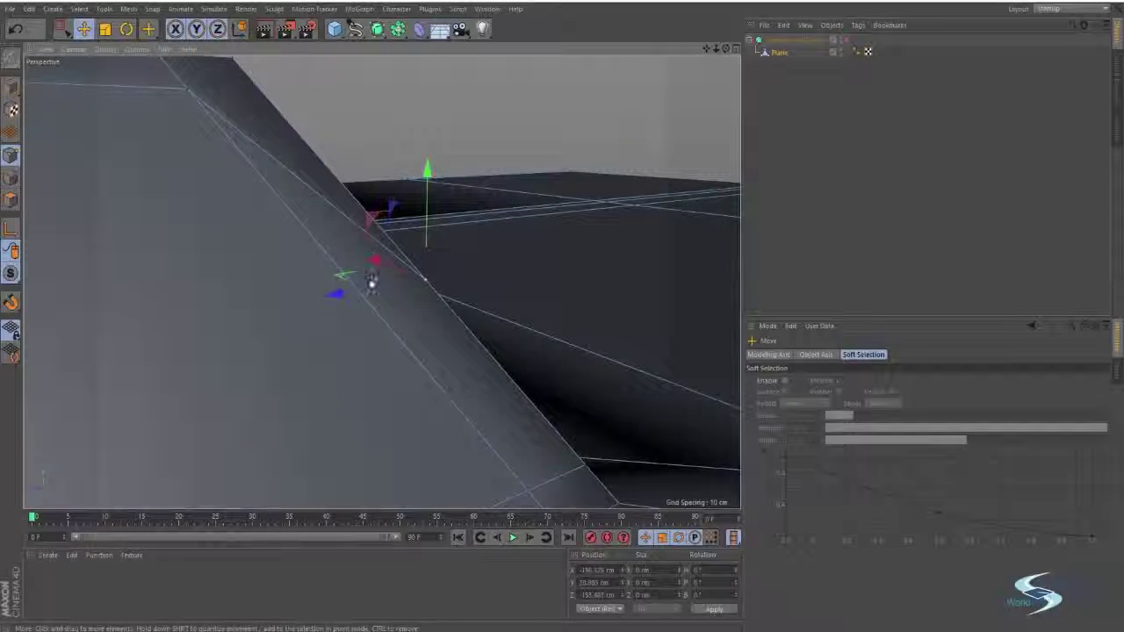
pyautogui.moveTo(369, 279)
pyautogui.keyDown('alt'); pyautogui.mouseDown()
pyautogui.moveTo(219, 198)
pyautogui.moveTo(221, 242)
pyautogui.moveTo(391, 279)
pyautogui.mouseUp(); pyautogui.keyUp('alt')
pyautogui.hotkey('ctrl', 'z')
pyautogui.hotkey('ctrl', 'z')
pyautogui.hotkey('ctrl', 'z')
pyautogui.hotkey('ctrl', 'z')
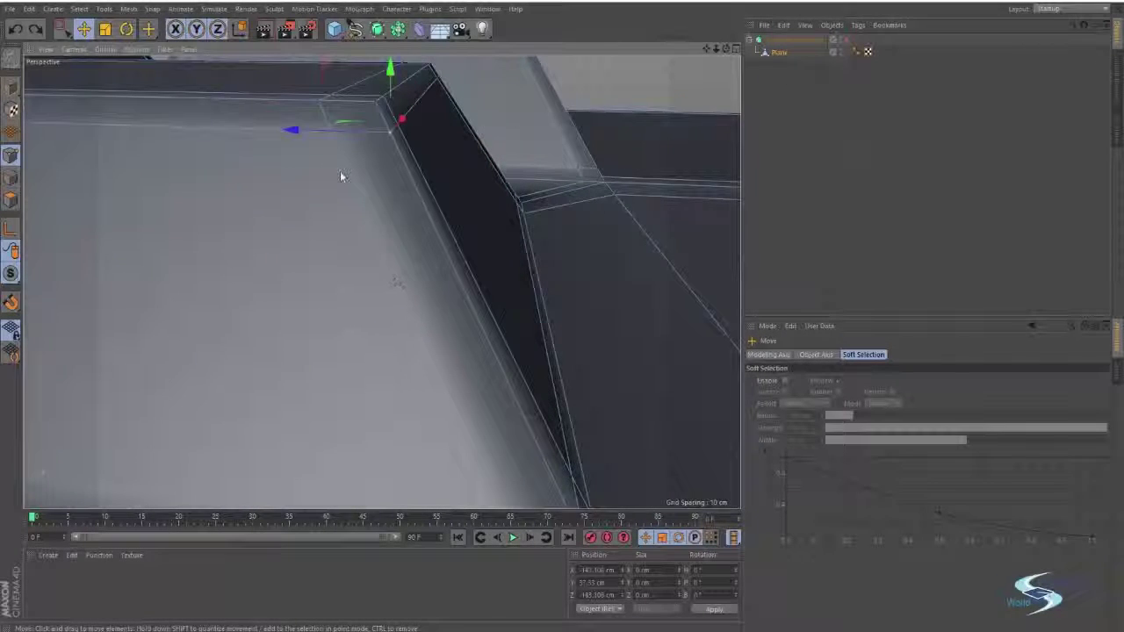
# Step: Slide the corner point and its neighbouring loop points down the sloping edges of the front block's corner with the Slide tool
pyautogui.keyDown('alt'); pyautogui.moveTo(339, 171); pyautogui.dragTo(383, 193); pyautogui.keyUp('alt')
pyautogui.keyDown('alt'); pyautogui.moveTo(383, 284); pyautogui.dragTo(350, 224); pyautogui.keyUp('alt')
pyautogui.rightClick(350, 225)
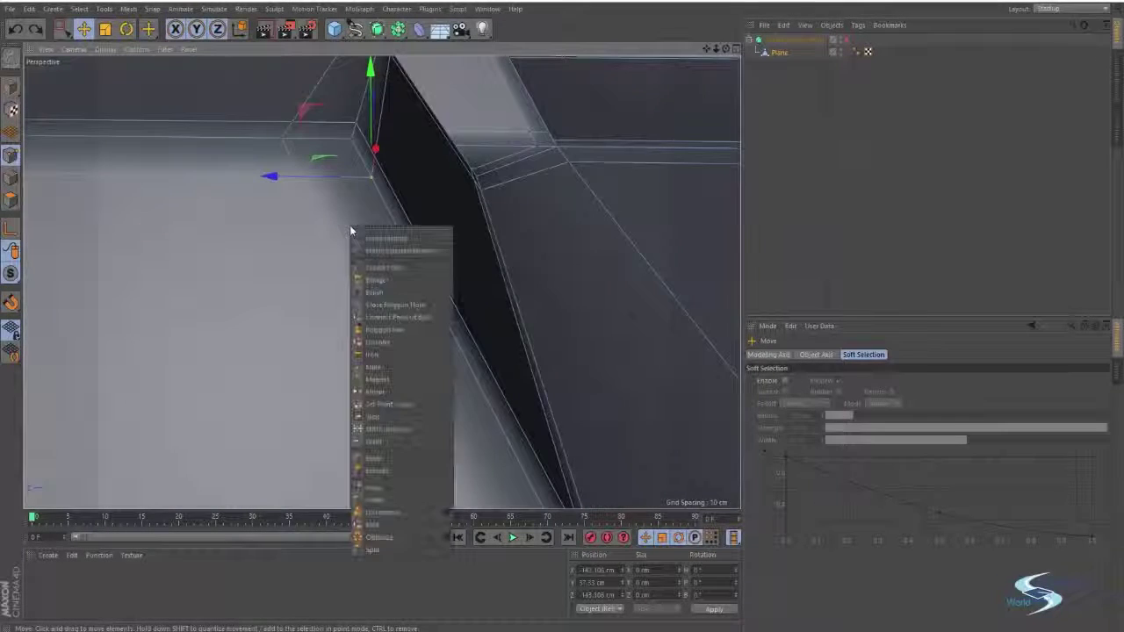
pyautogui.click(375, 416)
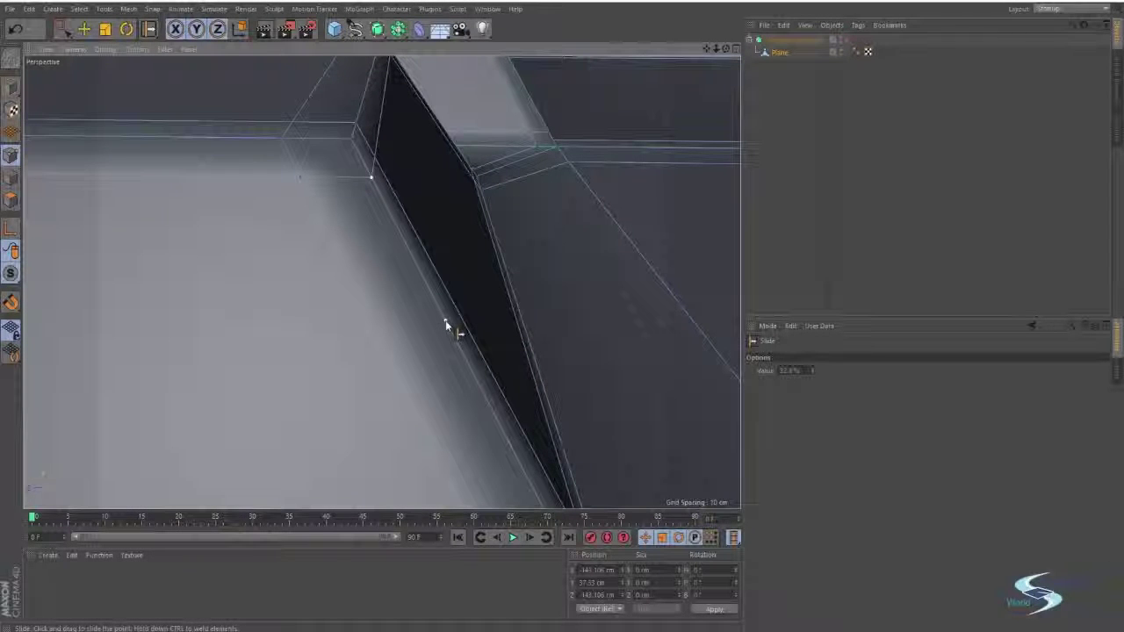
pyautogui.moveTo(446, 323); pyautogui.dragTo(364, 342)
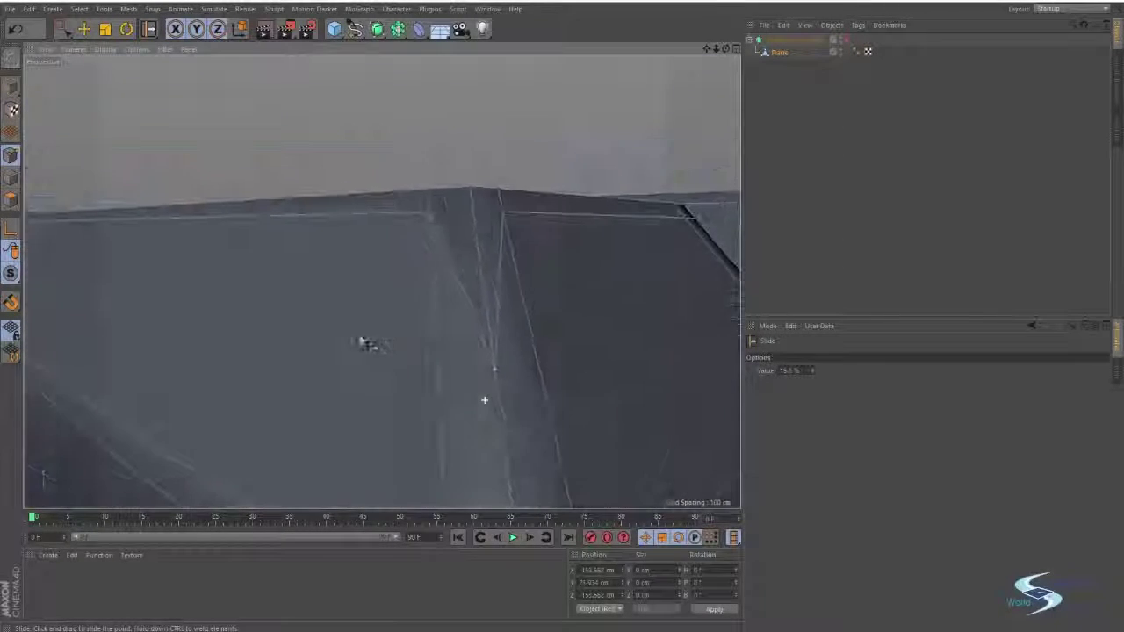
pyautogui.moveTo(436, 293); pyautogui.dragTo(502, 249)
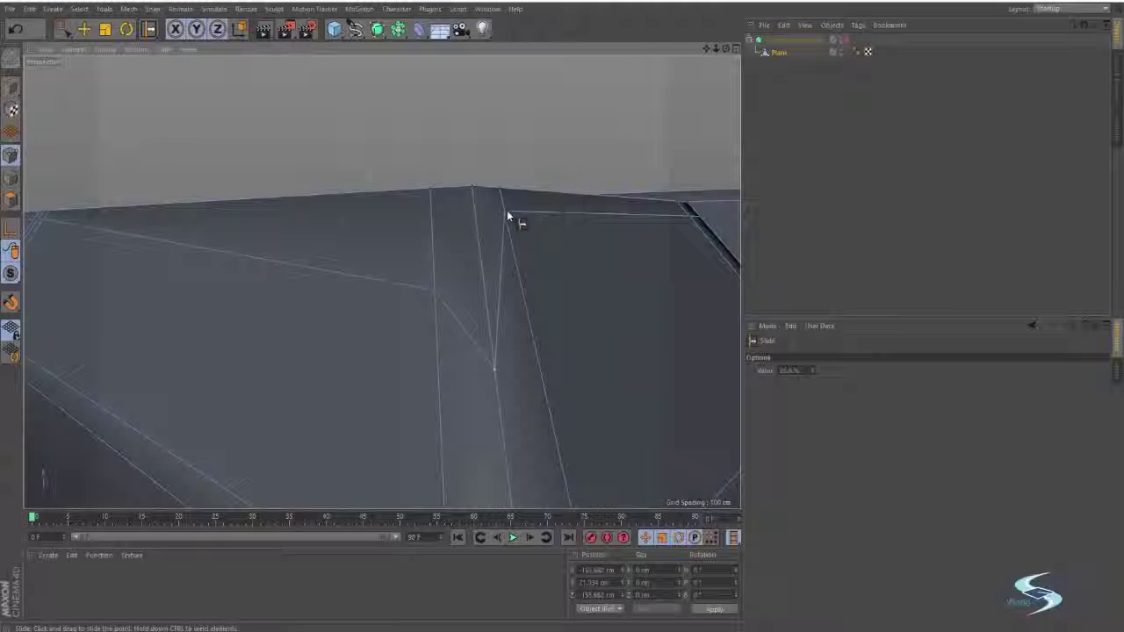
pyautogui.moveTo(536, 346); pyautogui.dragTo(444, 311)
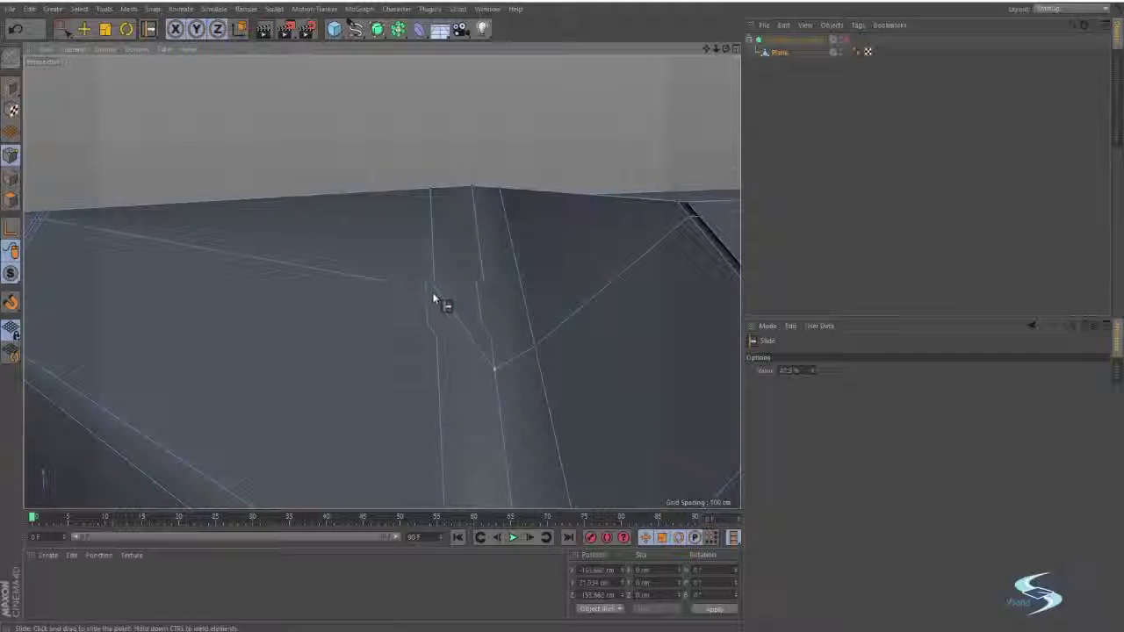
pyautogui.moveTo(438, 361); pyautogui.dragTo(406, 329)
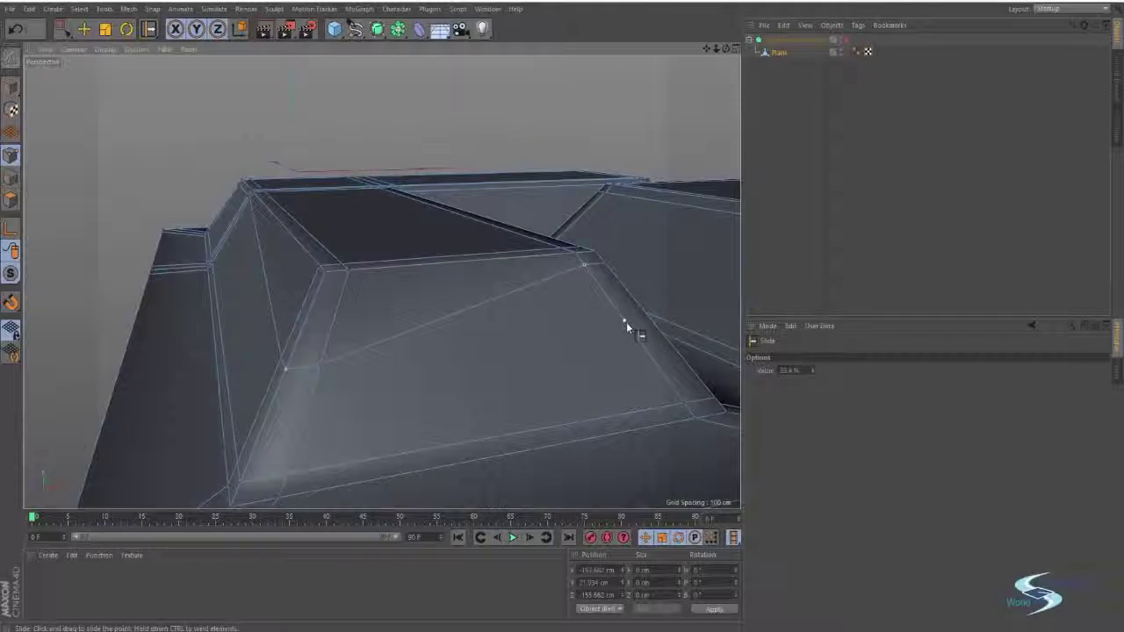
# Step: Slide the loop points beside the end face's other corners down the sloping edges, return to the Move tool and clear the selection
pyautogui.moveTo(626, 322); pyautogui.dragTo(631, 330)
pyautogui.keyDown('alt'); pyautogui.moveTo(632, 330); pyautogui.dragTo(446, 305); pyautogui.keyUp('alt')
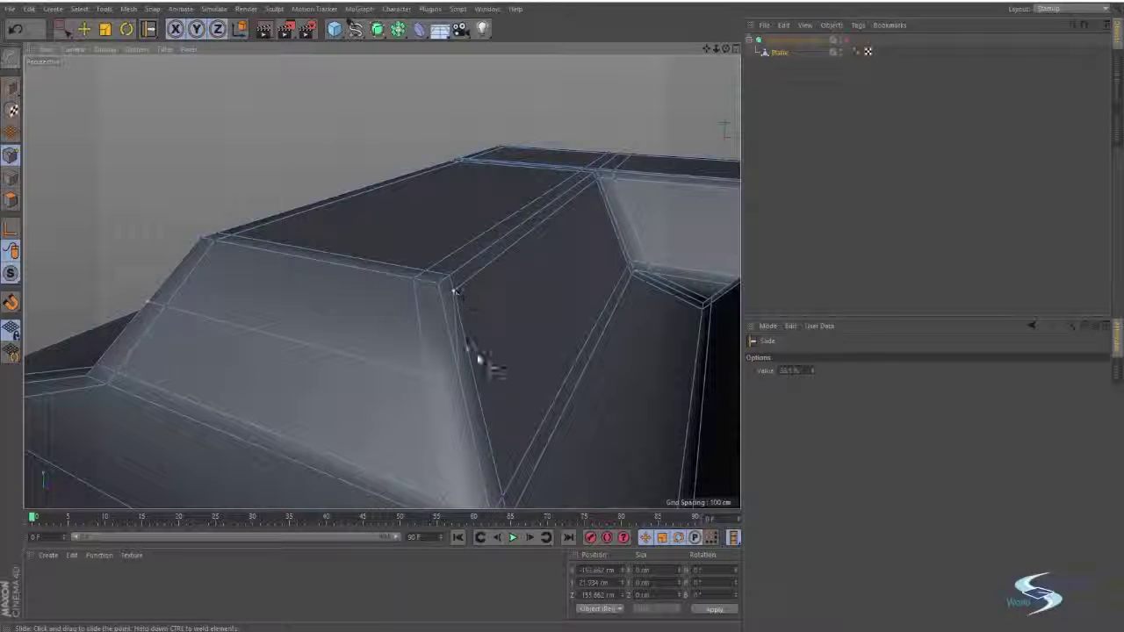
pyautogui.keyDown('alt'); pyautogui.moveTo(478, 362); pyautogui.dragTo(522, 254); pyautogui.keyUp('alt')
pyautogui.press('e')
pyautogui.click(638, 145)
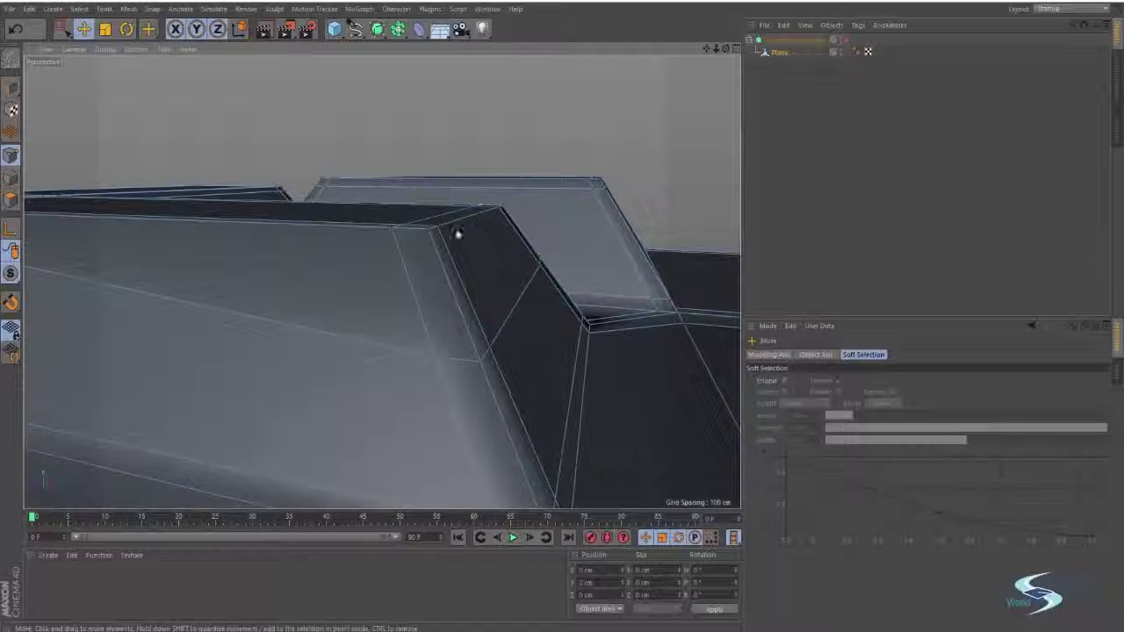
# Step: Slide the loop points on the front block's upper edges away from the end corners with the Slide tool
pyautogui.keyDown('alt'); pyautogui.moveTo(451, 239); pyautogui.dragTo(401, 248); pyautogui.keyUp('alt')
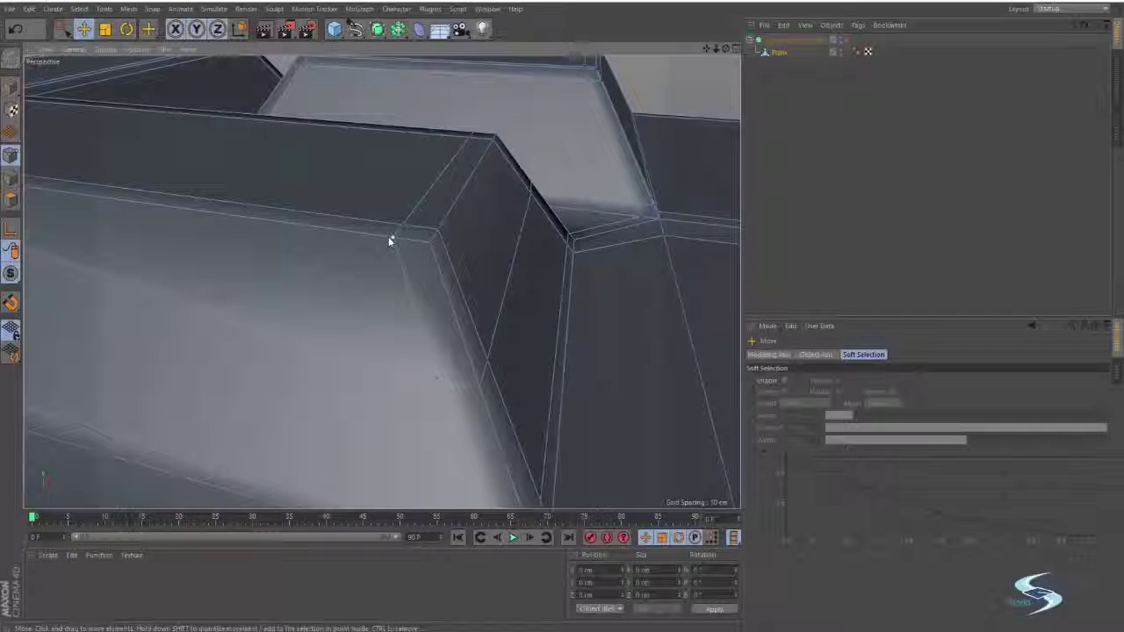
pyautogui.press('m')
pyautogui.press('s')
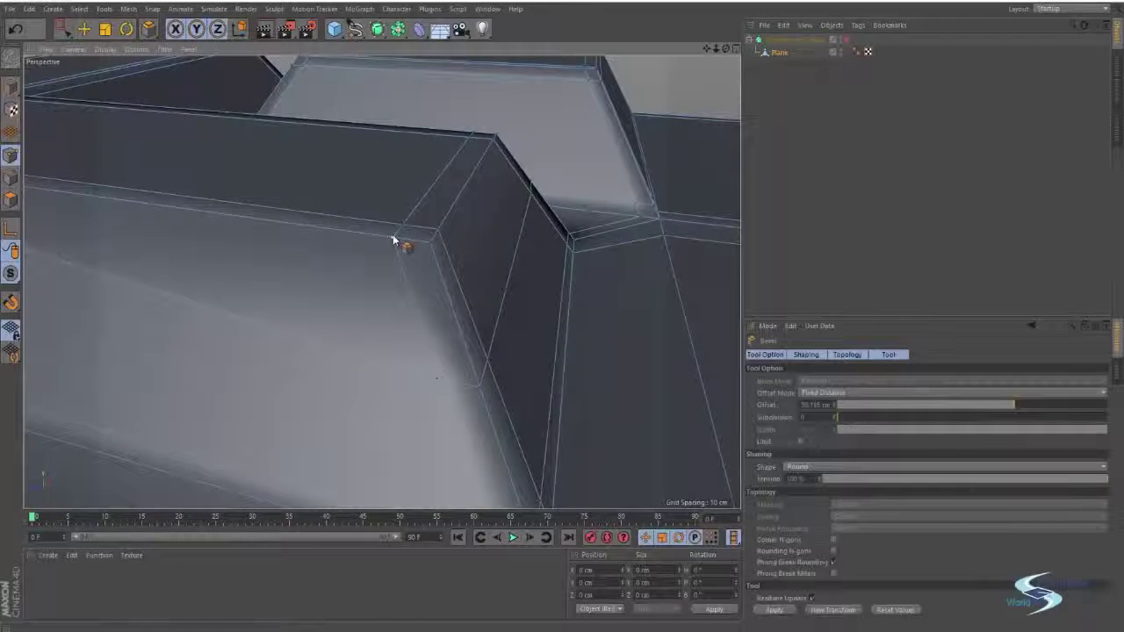
pyautogui.press('m')
pyautogui.press('s')
pyautogui.press('m')
pyautogui.press('o')
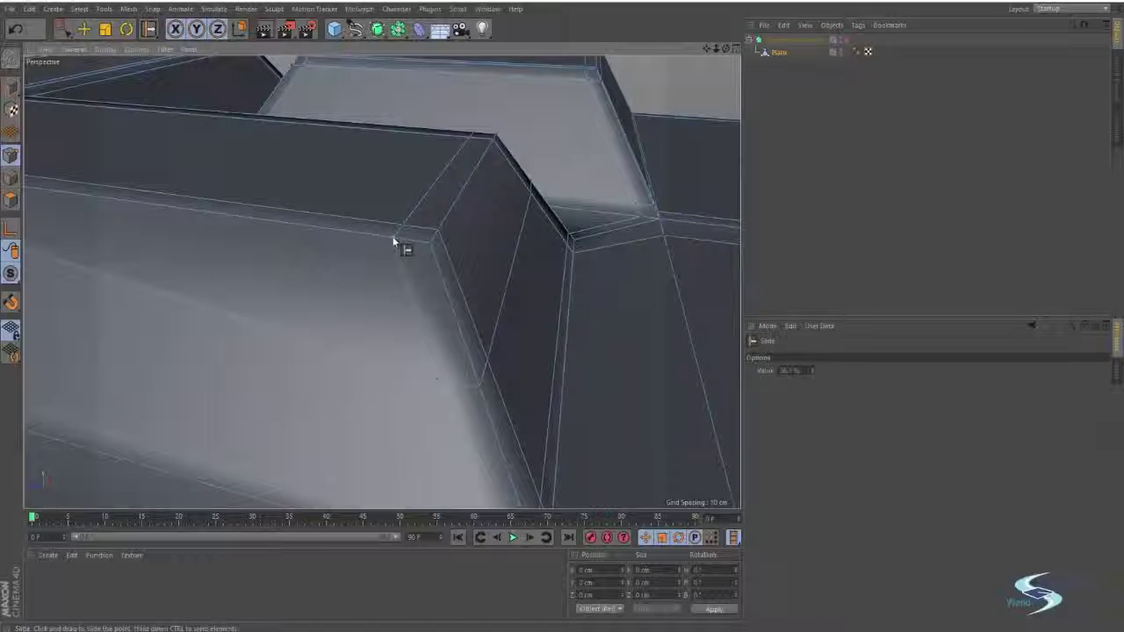
pyautogui.moveTo(337, 232); pyautogui.dragTo(422, 230)
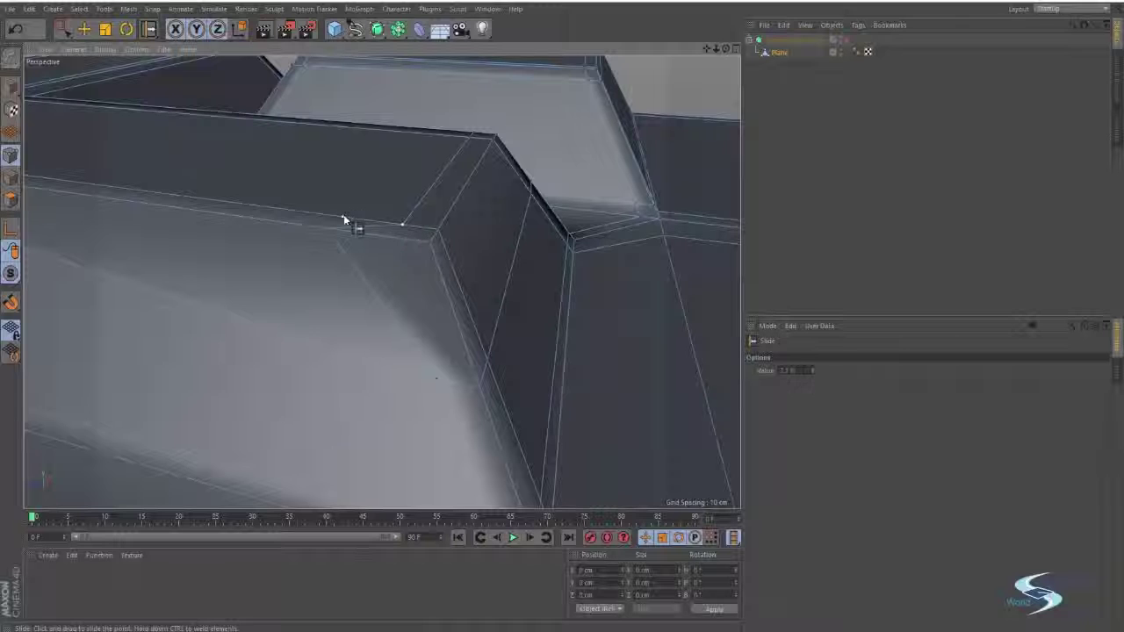
pyautogui.keyDown('alt'); pyautogui.moveTo(373, 202); pyautogui.dragTo(401, 271); pyautogui.keyUp('alt')
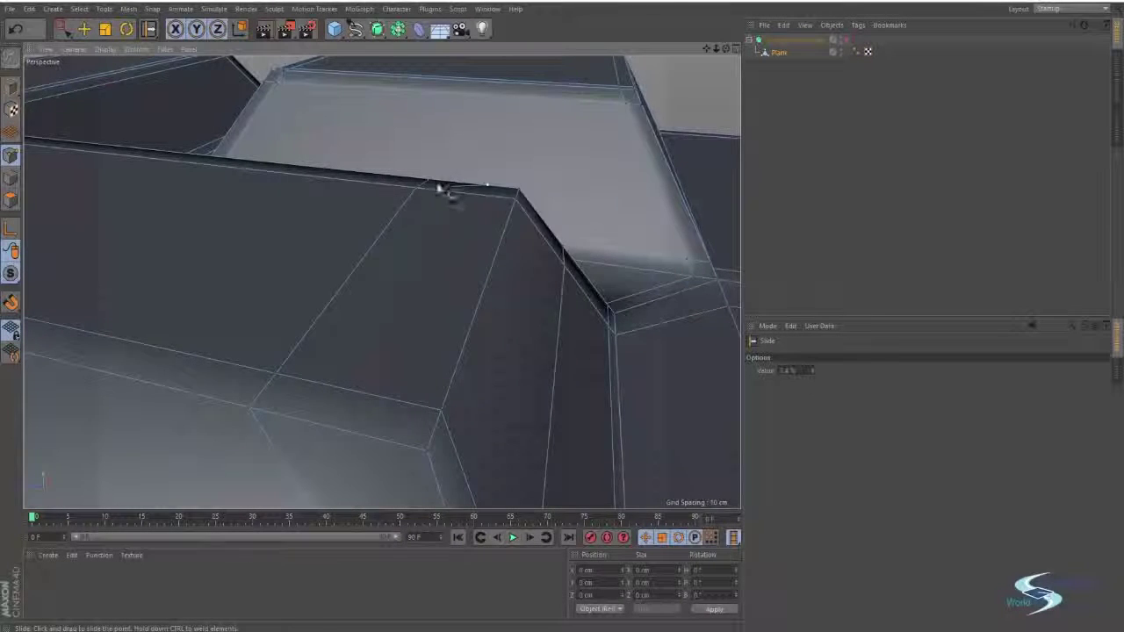
pyautogui.keyDown('alt'); pyautogui.moveTo(478, 196); pyautogui.dragTo(298, 217); pyautogui.keyUp('alt')
# Step: Slide the loop points along one side of the block's end face inward, away from the corner edge
pyautogui.scroll(-5, 478, 197)
pyautogui.moveTo(525, 327); pyautogui.dragTo(532, 273)
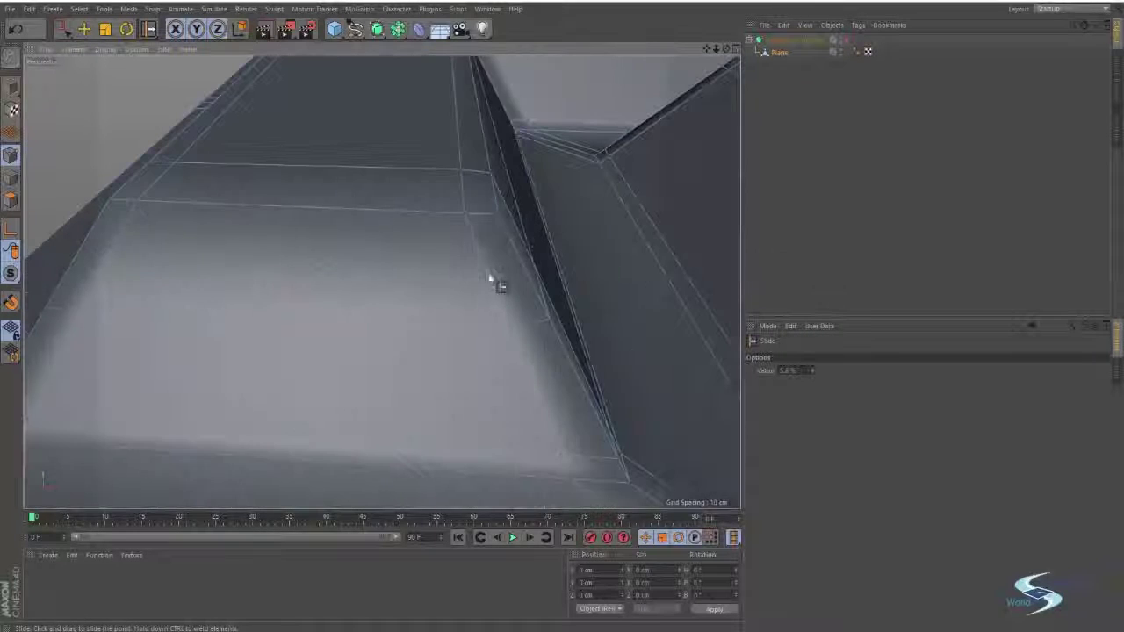
pyautogui.moveTo(509, 329); pyautogui.dragTo(465, 327)
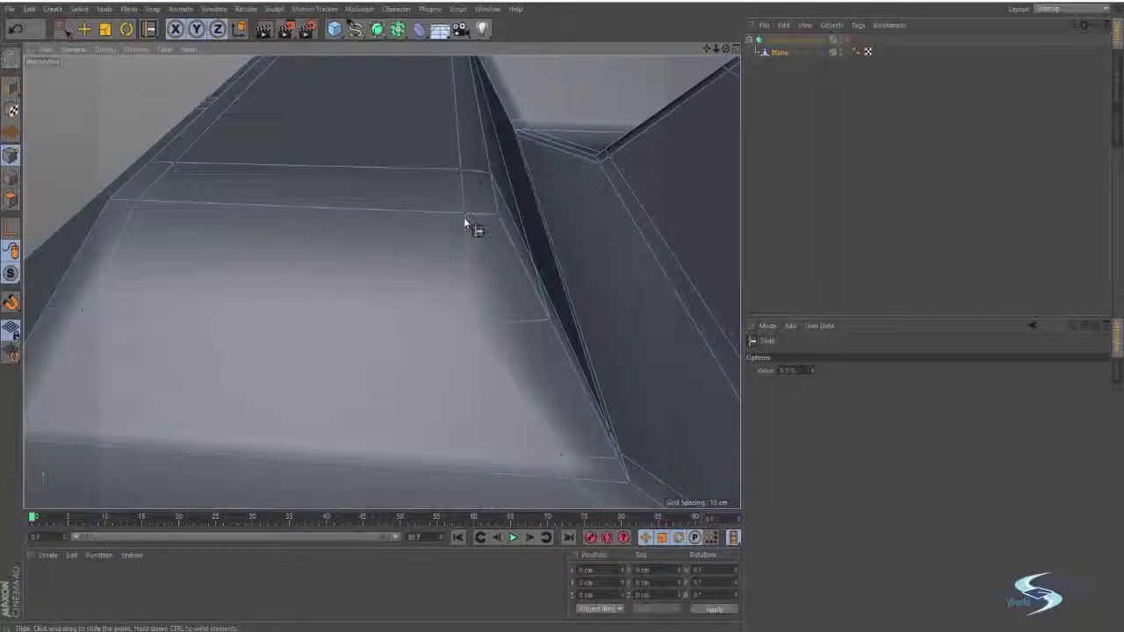
pyautogui.moveTo(466, 222); pyautogui.dragTo(409, 215)
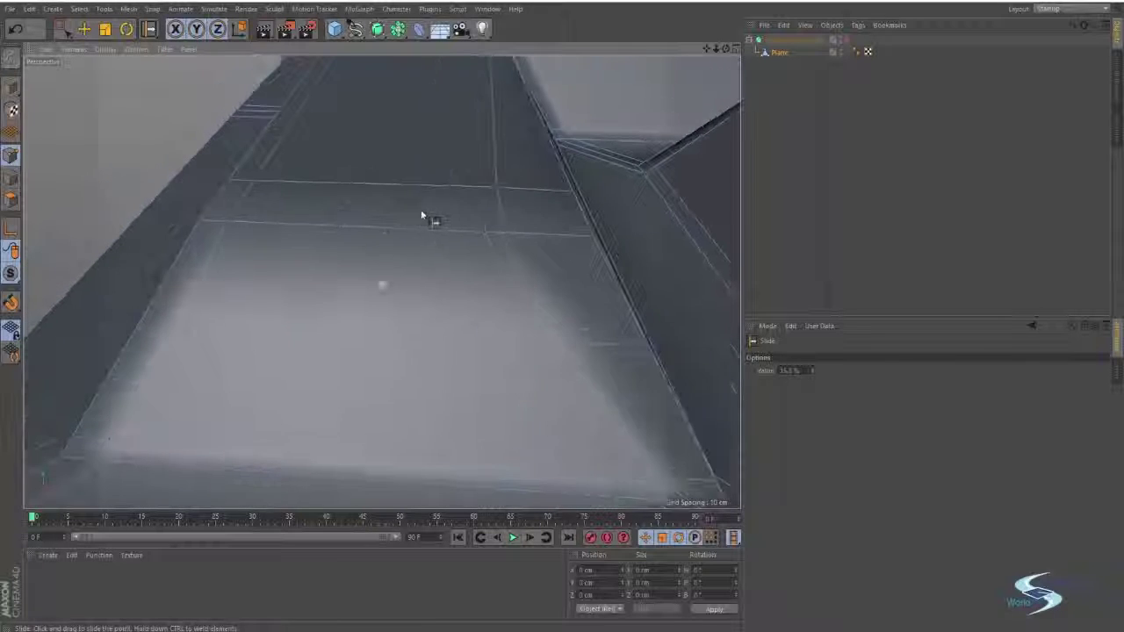
# Step: Move the three loop points on the opposite side of the end face inward along the X axis with the Move tool
pyautogui.press('e')
pyautogui.click(257, 183)
pyautogui.moveTo(331, 188); pyautogui.dragTo(394, 197)
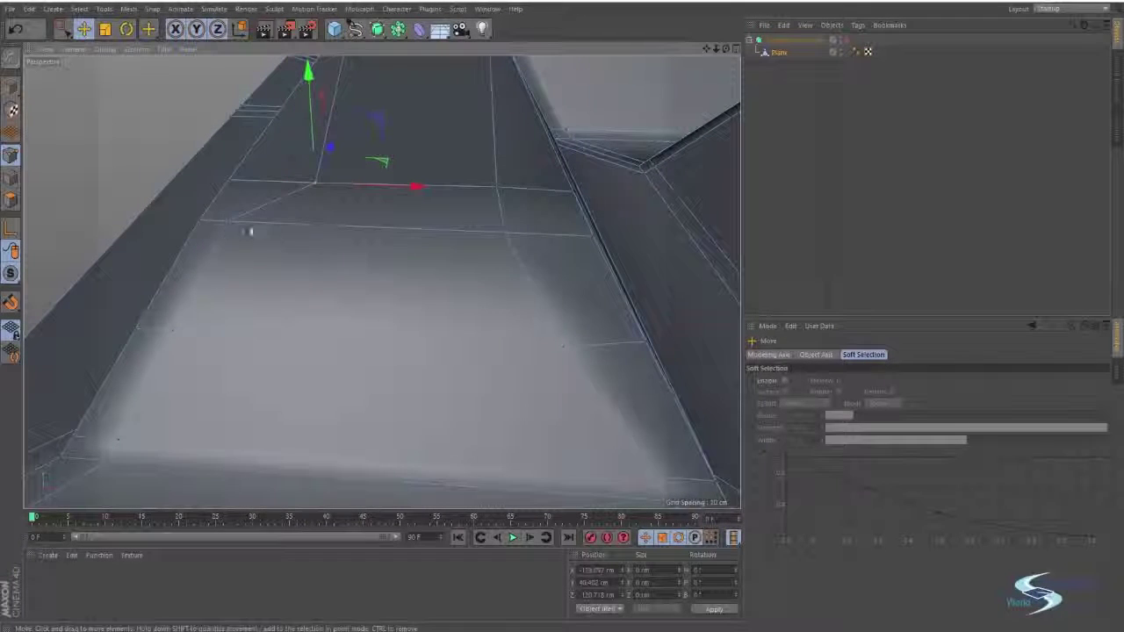
pyautogui.click(230, 224)
pyautogui.moveTo(285, 226); pyautogui.dragTo(340, 232)
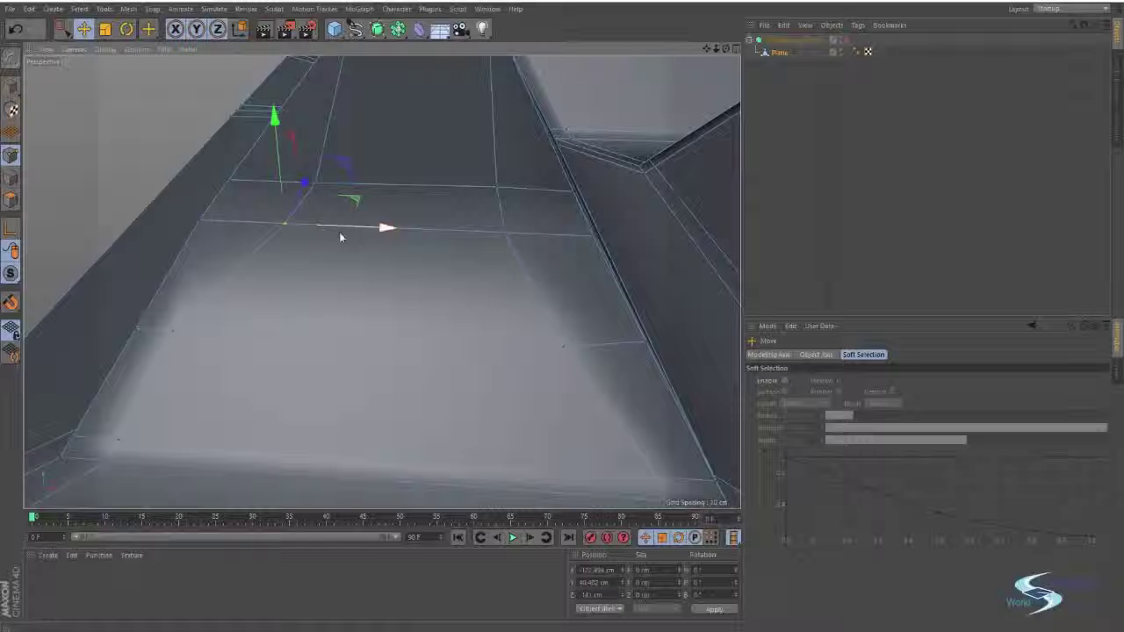
pyautogui.click(177, 335)
pyautogui.moveTo(245, 339); pyautogui.dragTo(304, 344)
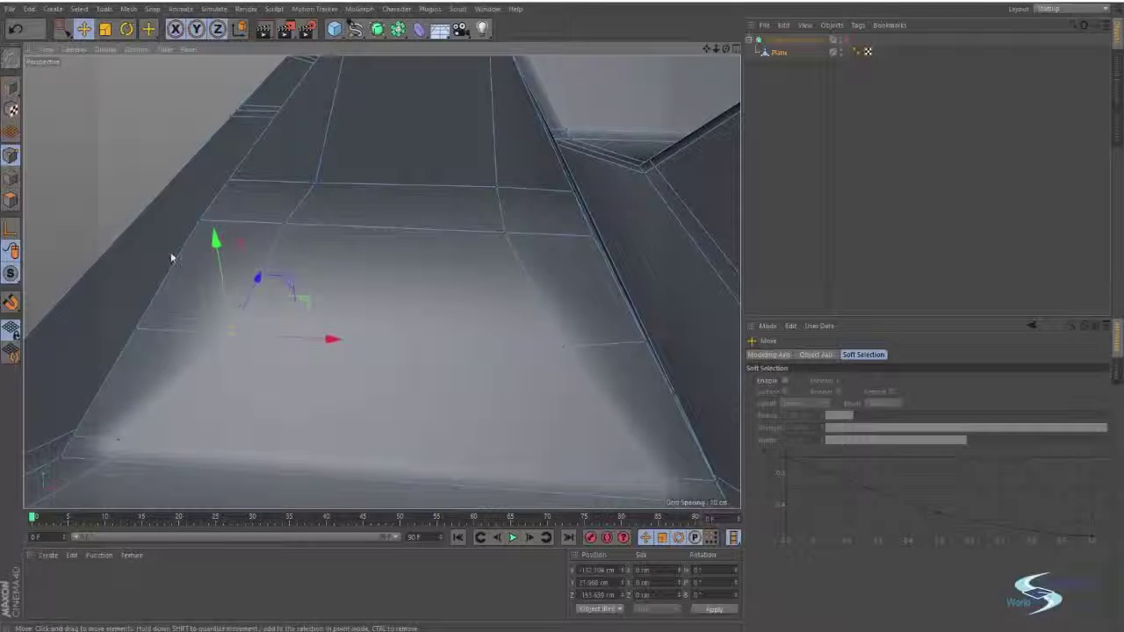
# Step: Move the loop point on the block's long sloping face away from the corner along the Z axis and clear the selection
pyautogui.keyDown('alt'); pyautogui.moveTo(176, 256); pyautogui.dragTo(283, 313); pyautogui.keyUp('alt')
pyautogui.click(283, 310)
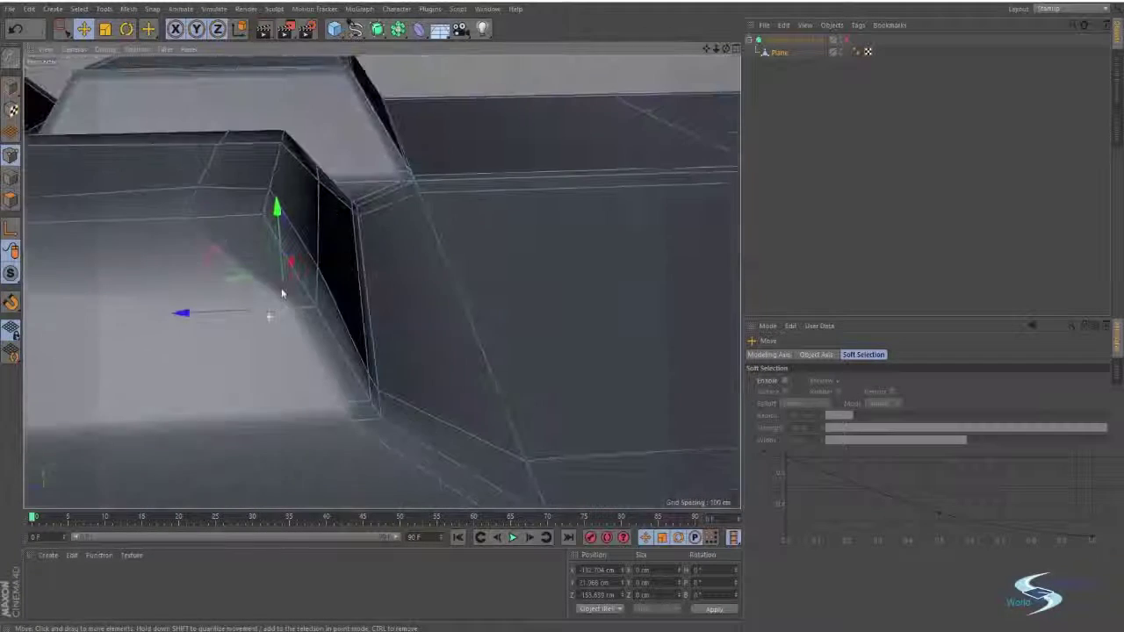
pyautogui.moveTo(216, 314); pyautogui.dragTo(172, 311)
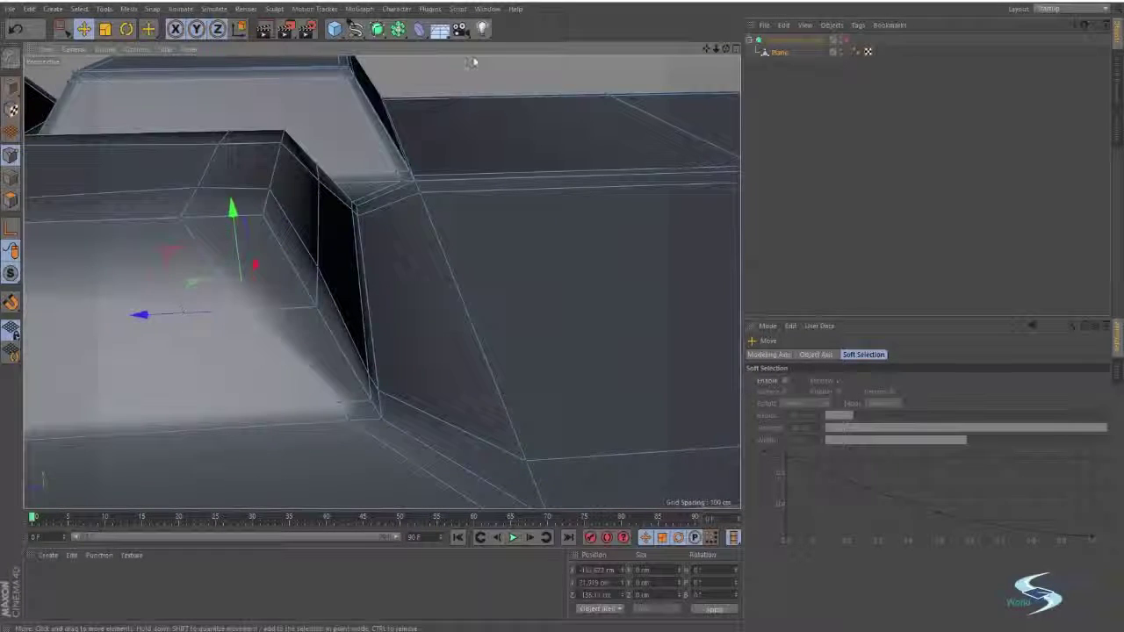
pyautogui.click(474, 61)
pyautogui.keyDown('alt'); pyautogui.moveTo(360, 157); pyautogui.dragTo(353, 344); pyautogui.keyUp('alt')
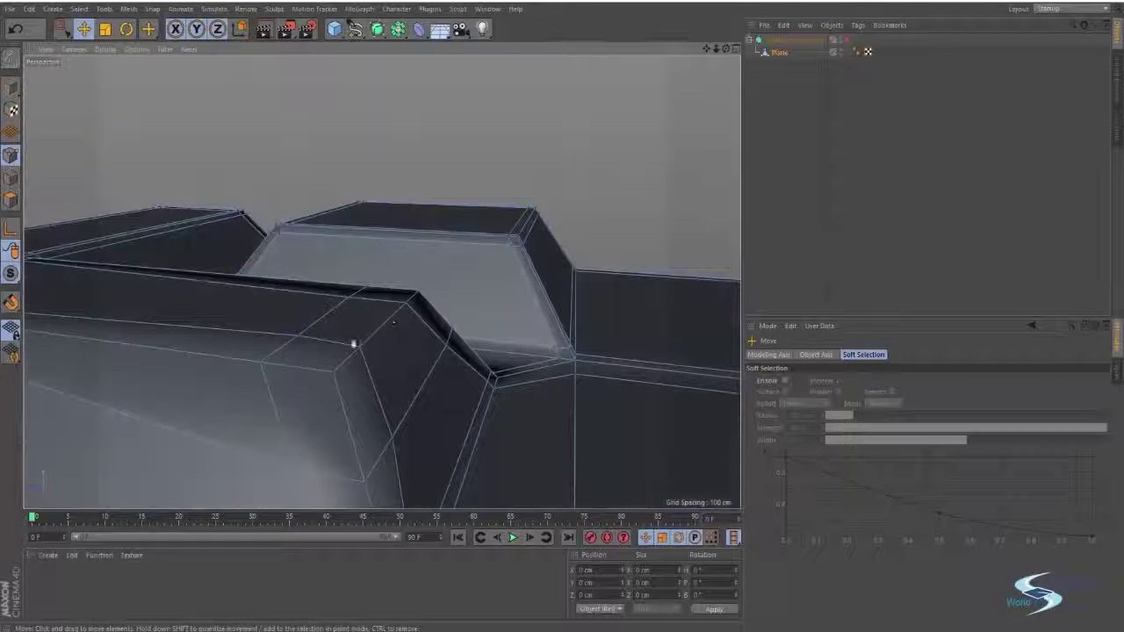
pyautogui.keyDown('alt'); pyautogui.moveTo(329, 398); pyautogui.dragTo(439, 354); pyautogui.keyUp('alt')
# Step: Turn the Subdivision Surface smoothing on and render the view from two angles to examine the front block's softened corners
pyautogui.press('q')
pyautogui.moveTo(547, 336)
pyautogui.keyDown('alt'); pyautogui.mouseDown()
pyautogui.moveTo(469, 410)
pyautogui.moveTo(388, 281)
pyautogui.mouseUp(); pyautogui.keyUp('alt')
pyautogui.hotkey('ctrl', 'r')
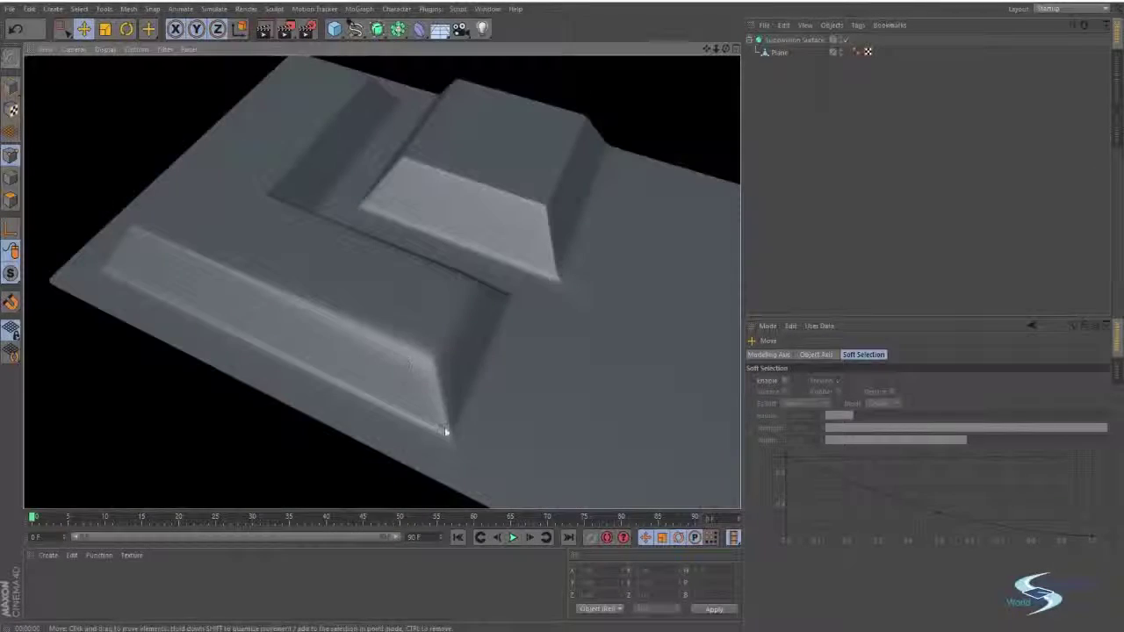
pyautogui.keyDown('alt'); pyautogui.moveTo(461, 314); pyautogui.dragTo(471, 384); pyautogui.keyUp('alt')
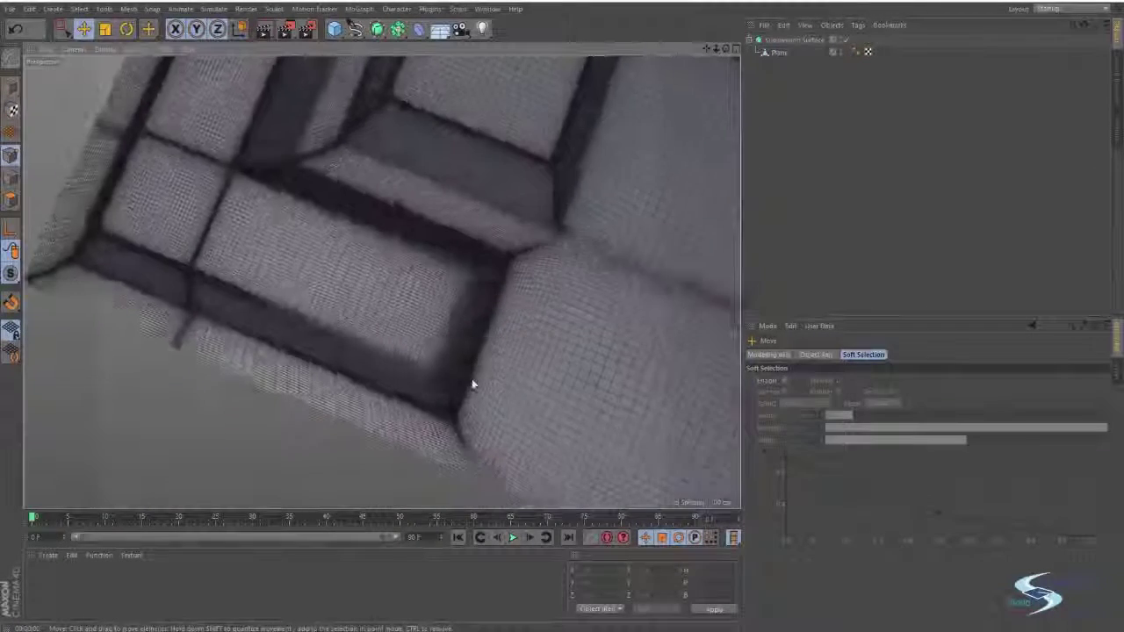
pyautogui.hotkey('ctrl', 'r')
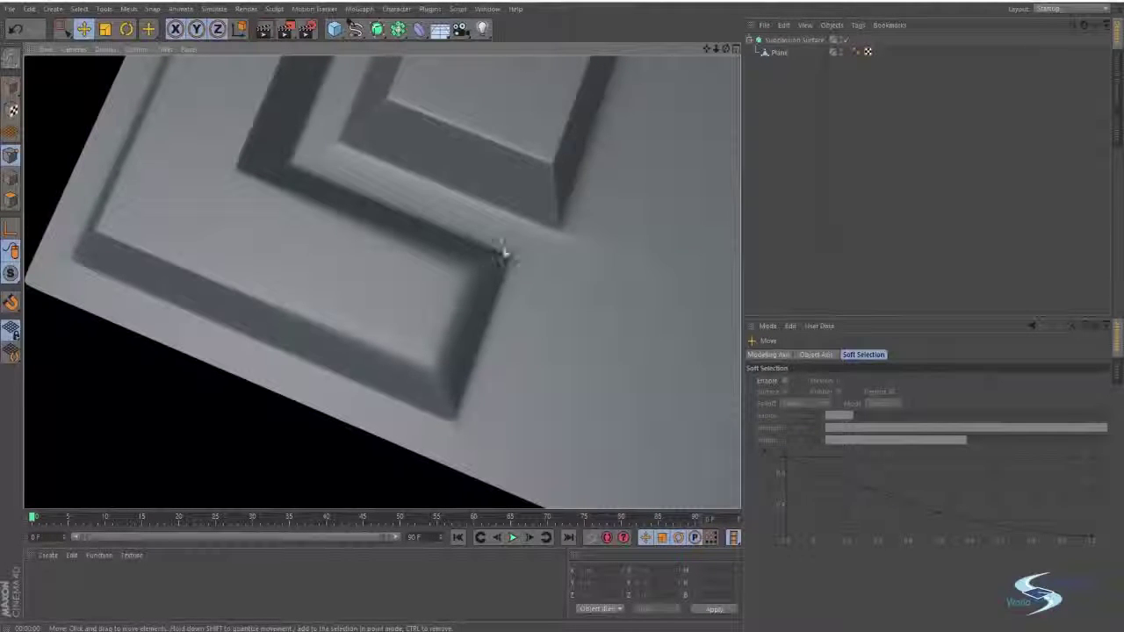
pyautogui.keyDown('alt'); pyautogui.moveTo(503, 253); pyautogui.dragTo(539, 228); pyautogui.keyUp('alt')
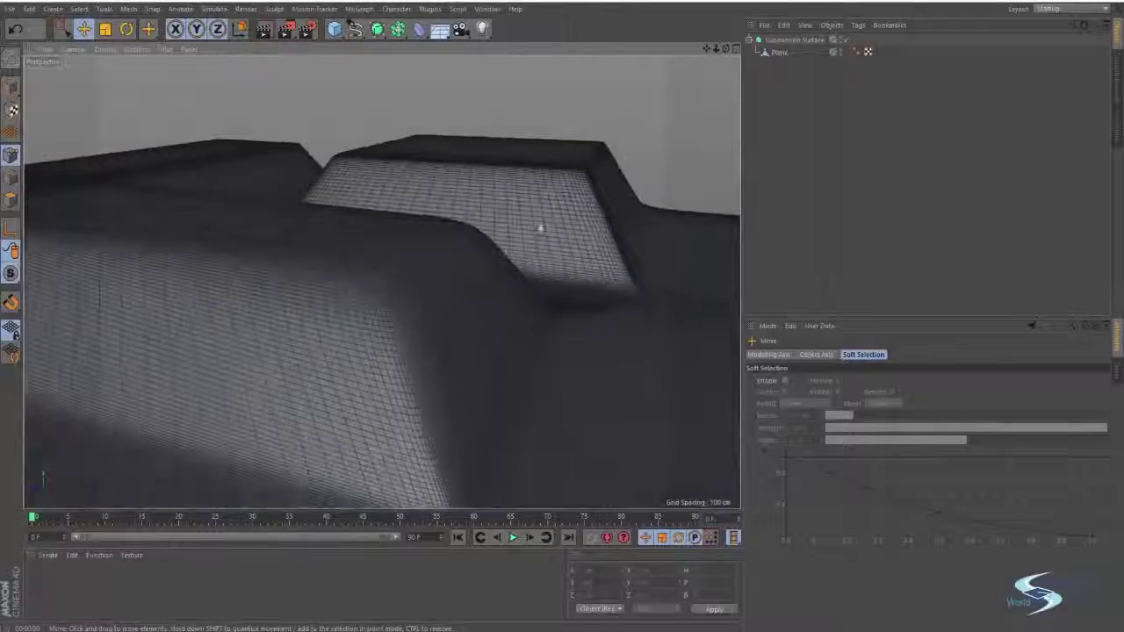
# Step: Turn the Subdivision Surface smoothing off, select the Plane object and switch to polygon editing
pyautogui.click(779, 53)
pyautogui.keyDown('alt'); pyautogui.moveTo(412, 289); pyautogui.dragTo(464, 291); pyautogui.keyUp('alt')
pyautogui.rightClick(455, 296)
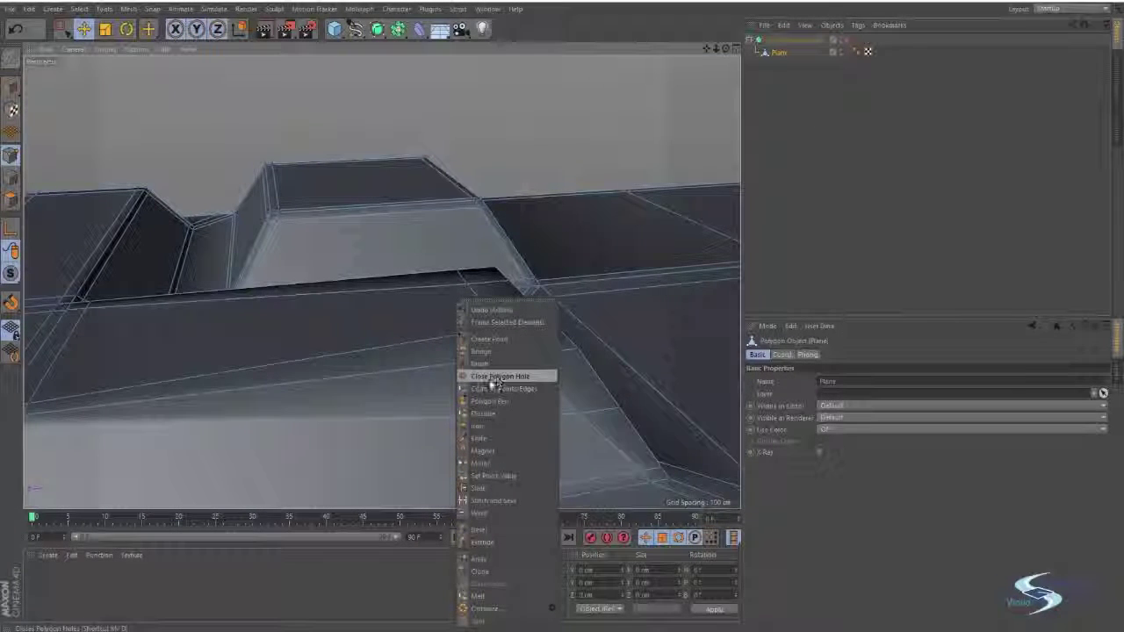
pyautogui.click(394, 324)
pyautogui.scroll(-4, 321, 330)
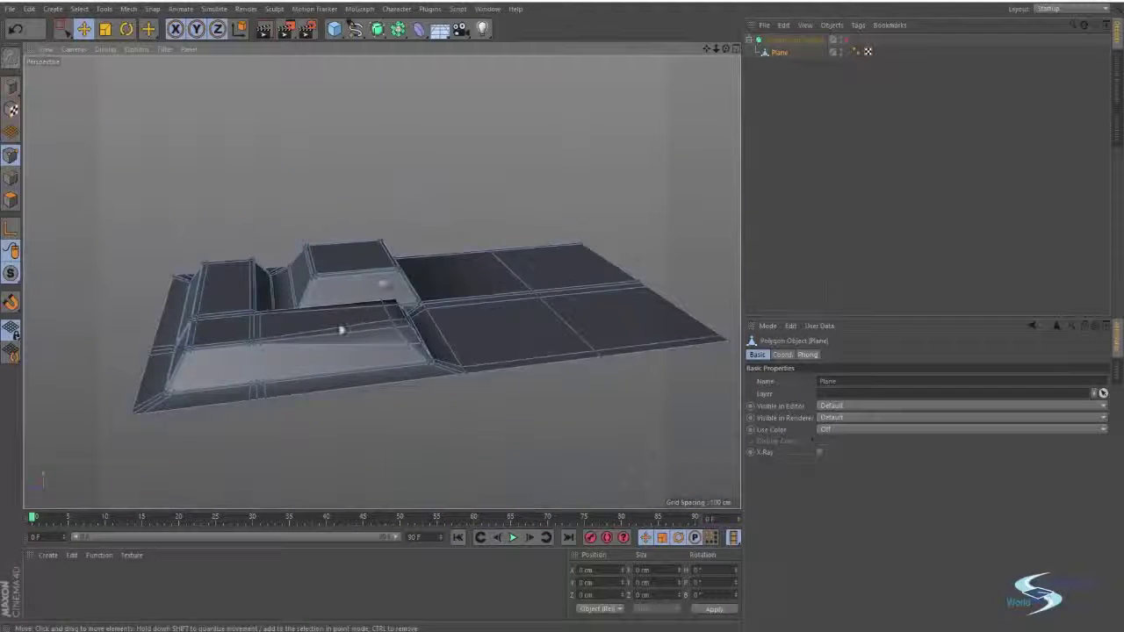
pyautogui.keyDown('alt'); pyautogui.moveTo(339, 328); pyautogui.dragTo(335, 384); pyautogui.keyUp('alt')
pyautogui.keyDown('alt'); pyautogui.moveTo(336, 380); pyautogui.dragTo(438, 351, button='right'); pyautogui.keyUp('alt')
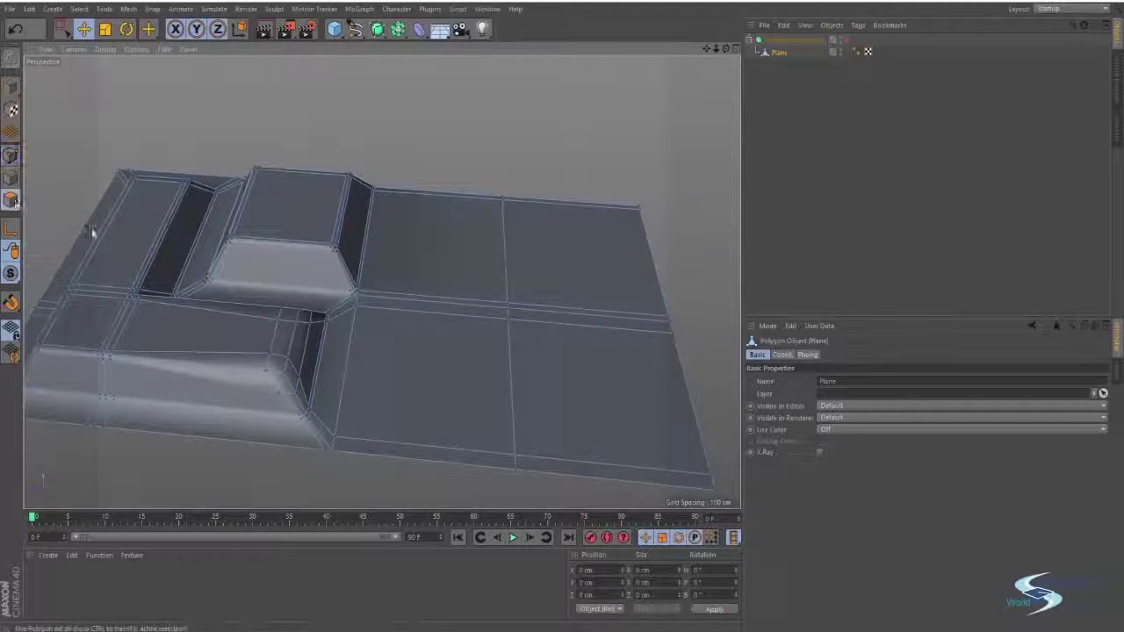
# Step: Select the two large flat polygons beside the blocks together with the thin strips between them and delete them
pyautogui.click(499, 344)
pyautogui.click(489, 347)
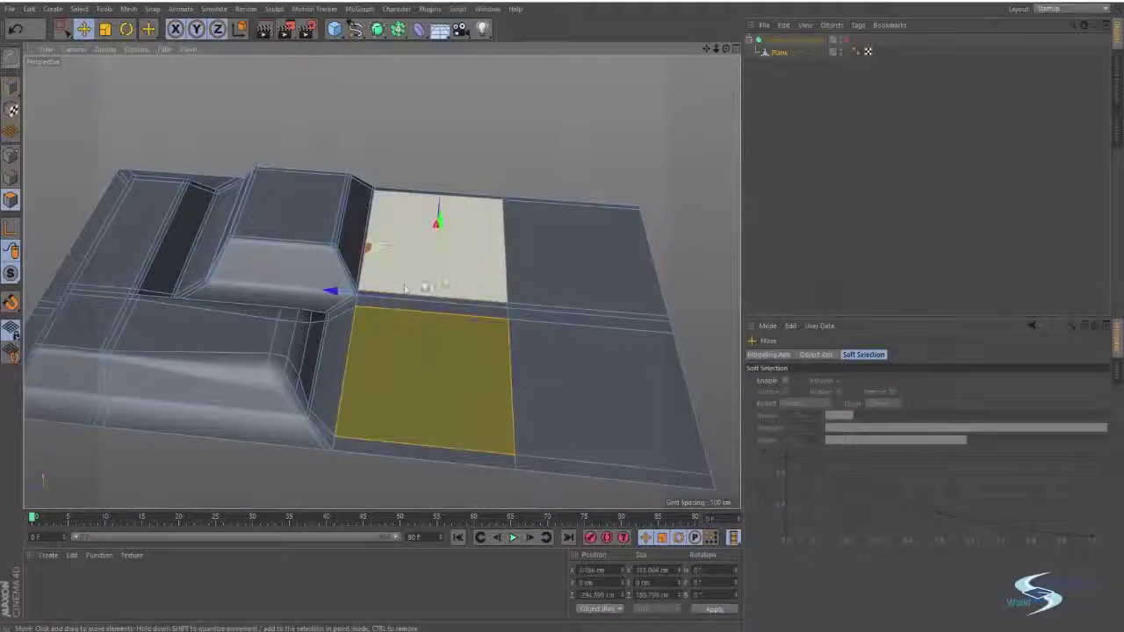
pyautogui.press('space')
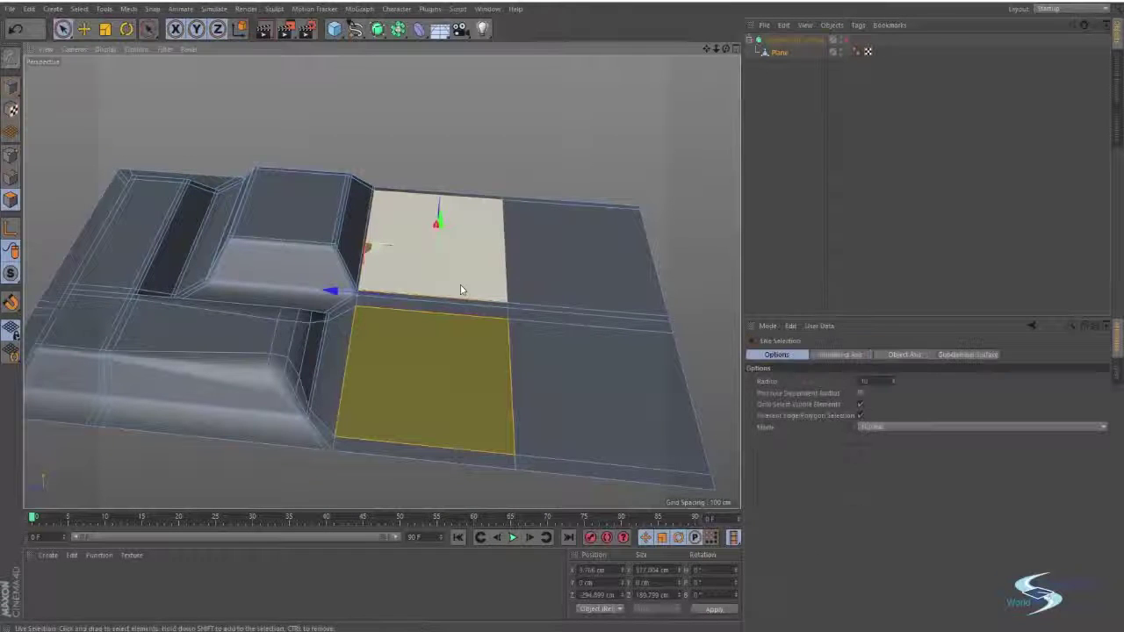
pyautogui.keyDown('shift'); pyautogui.click(464, 283); pyautogui.keyUp('shift')
pyautogui.keyDown('alt'); pyautogui.moveTo(469, 331); pyautogui.dragTo(369, 321); pyautogui.keyUp('alt')
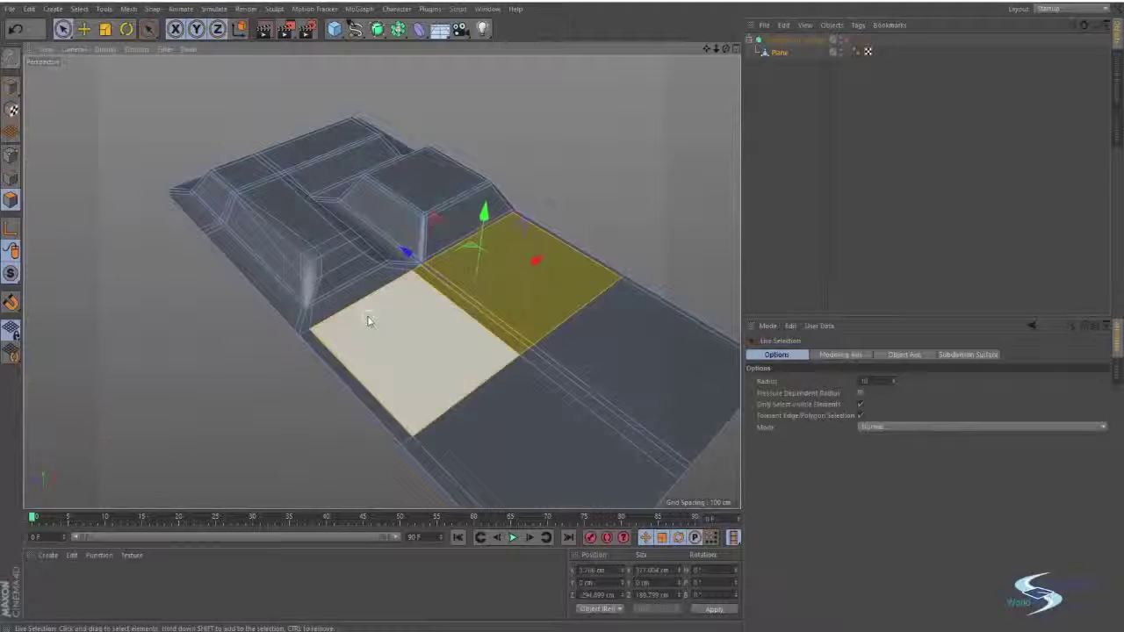
pyautogui.press('Delete')
# Step: Fill the gap beside the blocks with a single polygon using Close Polygon Hole
pyautogui.press('e')
pyautogui.keyDown('alt'); pyautogui.moveTo(448, 324); pyautogui.dragTo(428, 309); pyautogui.keyUp('alt')
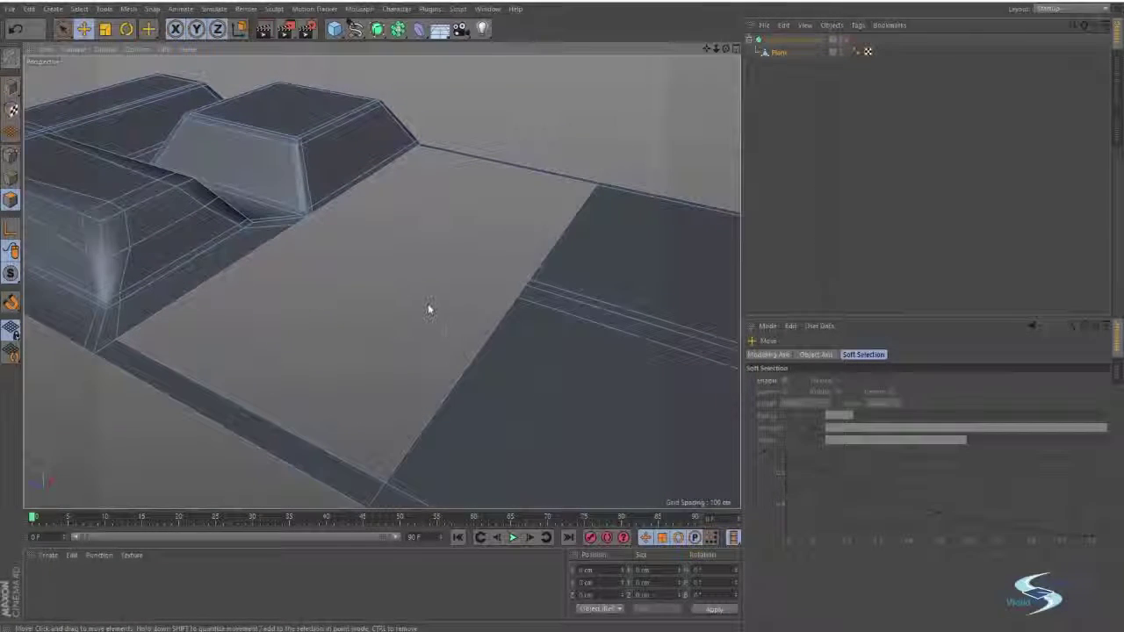
pyautogui.rightClick(427, 308)
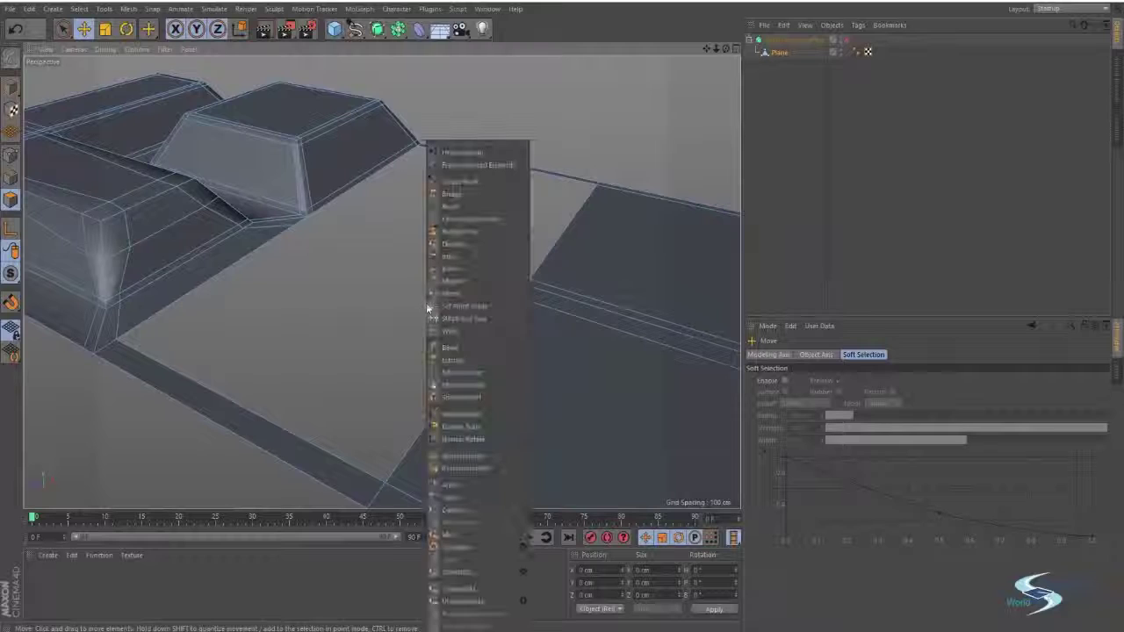
pyautogui.click(460, 218)
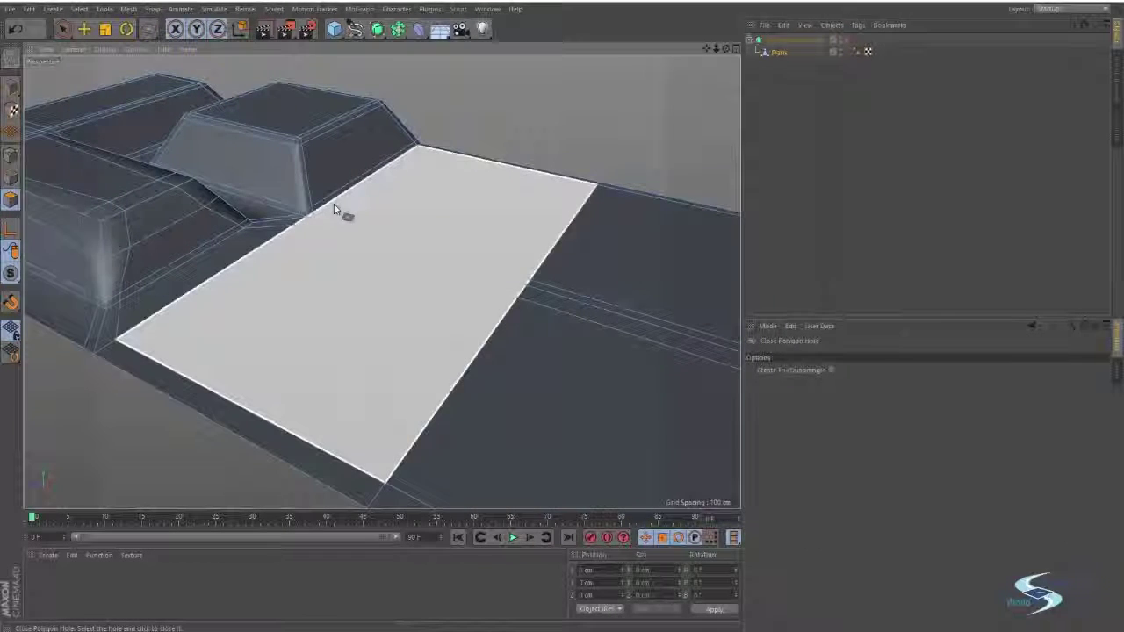
pyautogui.click(331, 215)
pyautogui.press('e')
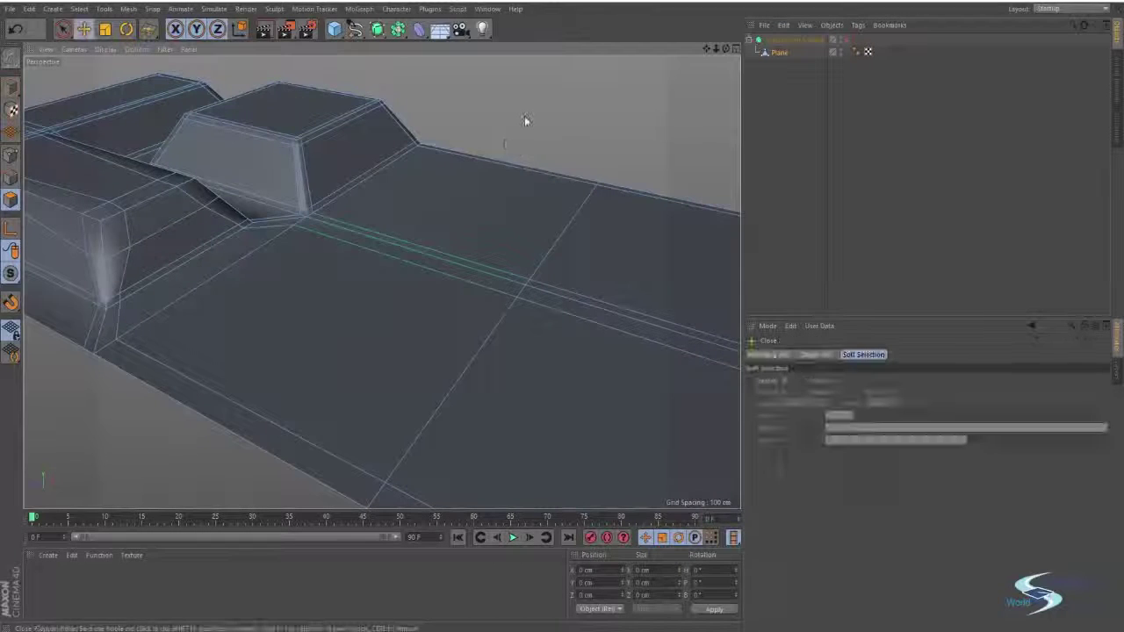
# Step: Examine the filled polygon from several angles, checking where its inner lines meet the block corner and neighbouring loops
pyautogui.moveTo(468, 243)
pyautogui.keyDown('alt'); pyautogui.mouseDown()
pyautogui.moveTo(419, 314)
pyautogui.moveTo(372, 271)
pyautogui.moveTo(370, 231)
pyautogui.moveTo(479, 259)
pyautogui.mouseUp(); pyautogui.keyUp('alt')
pyautogui.keyDown('alt'); pyautogui.moveTo(574, 354); pyautogui.dragTo(628, 349); pyautogui.keyUp('alt')
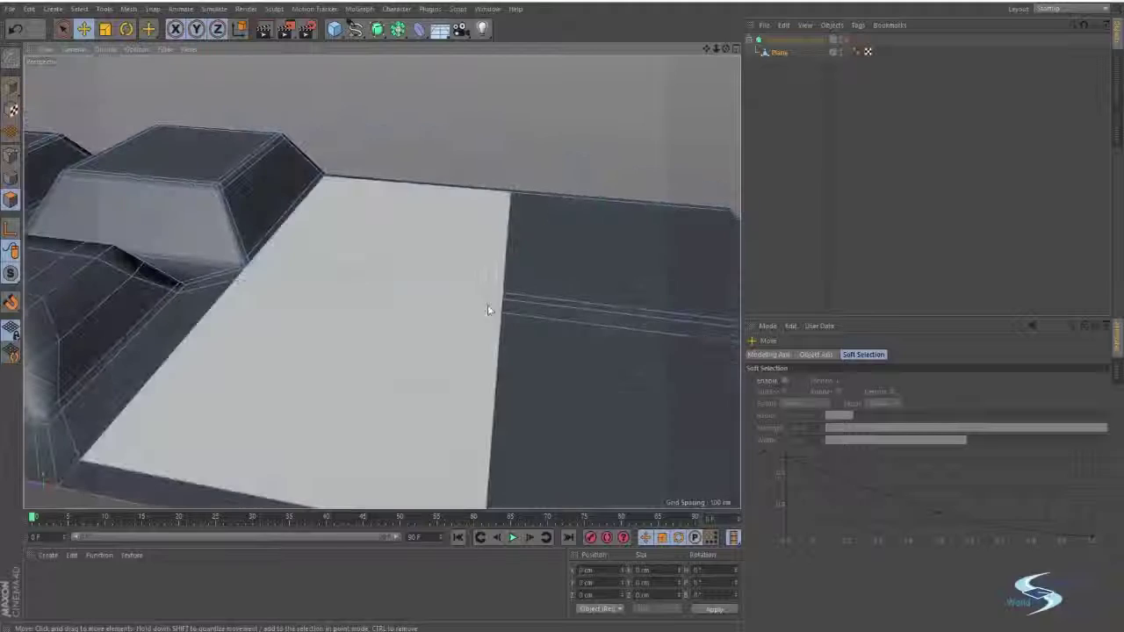
pyautogui.keyDown('alt'); pyautogui.moveTo(544, 178); pyautogui.dragTo(537, 105); pyautogui.keyUp('alt')
pyautogui.keyDown('alt'); pyautogui.moveTo(447, 263); pyautogui.dragTo(464, 415); pyautogui.keyUp('alt')
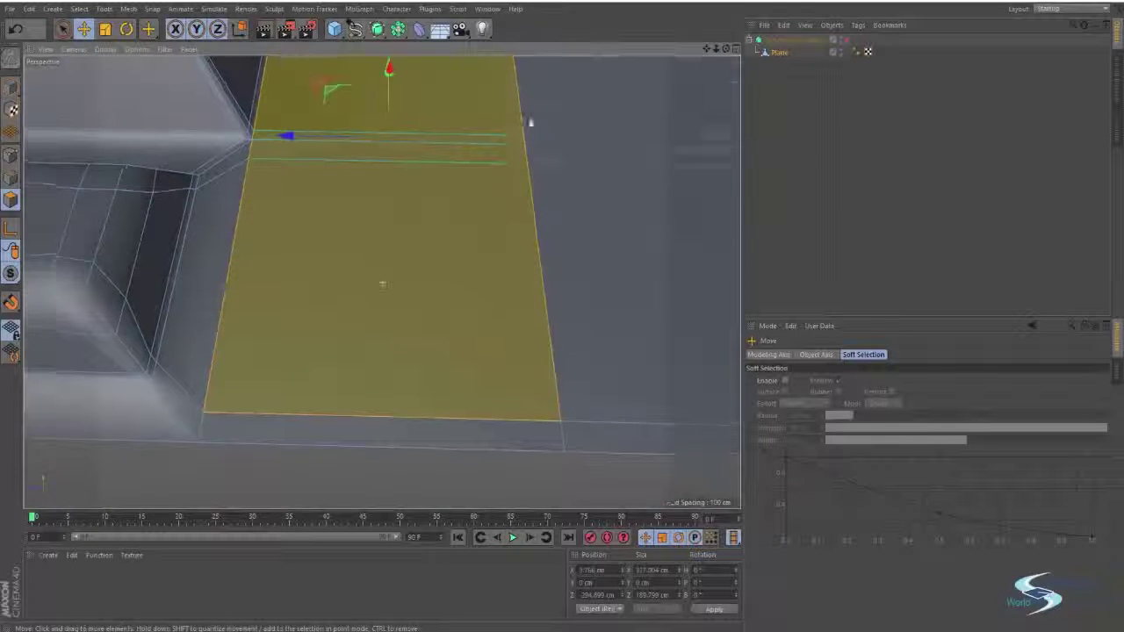
pyautogui.keyDown('alt'); pyautogui.moveTo(529, 123); pyautogui.dragTo(542, 190, button='middle'); pyautogui.keyUp('alt')
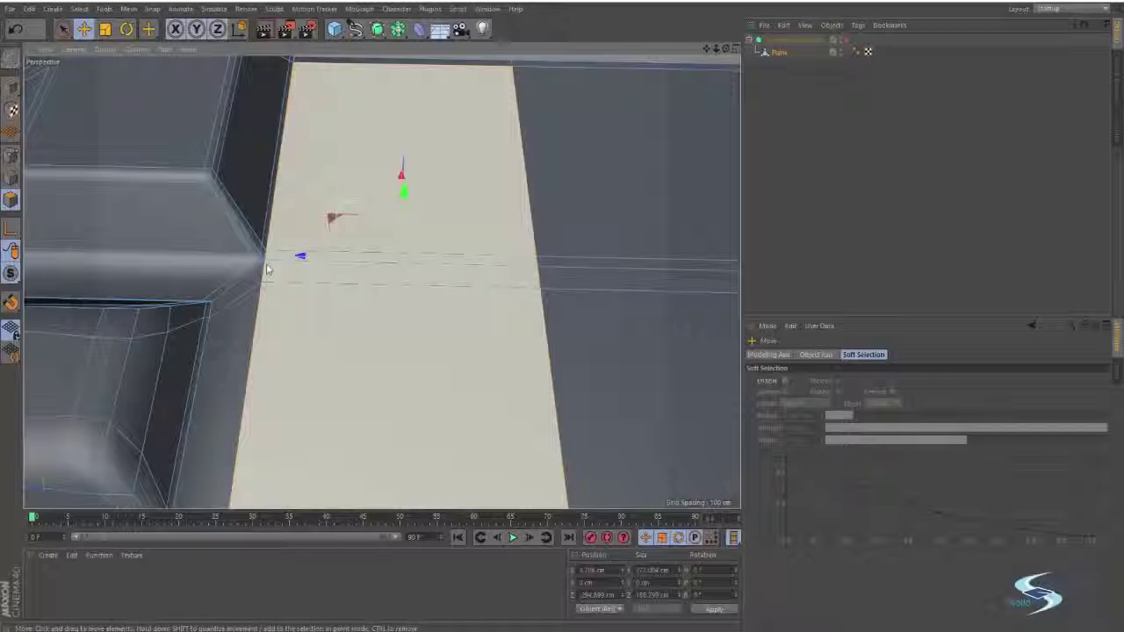
pyautogui.keyDown('alt'); pyautogui.moveTo(267, 333); pyautogui.dragTo(547, 154); pyautogui.keyUp('alt')
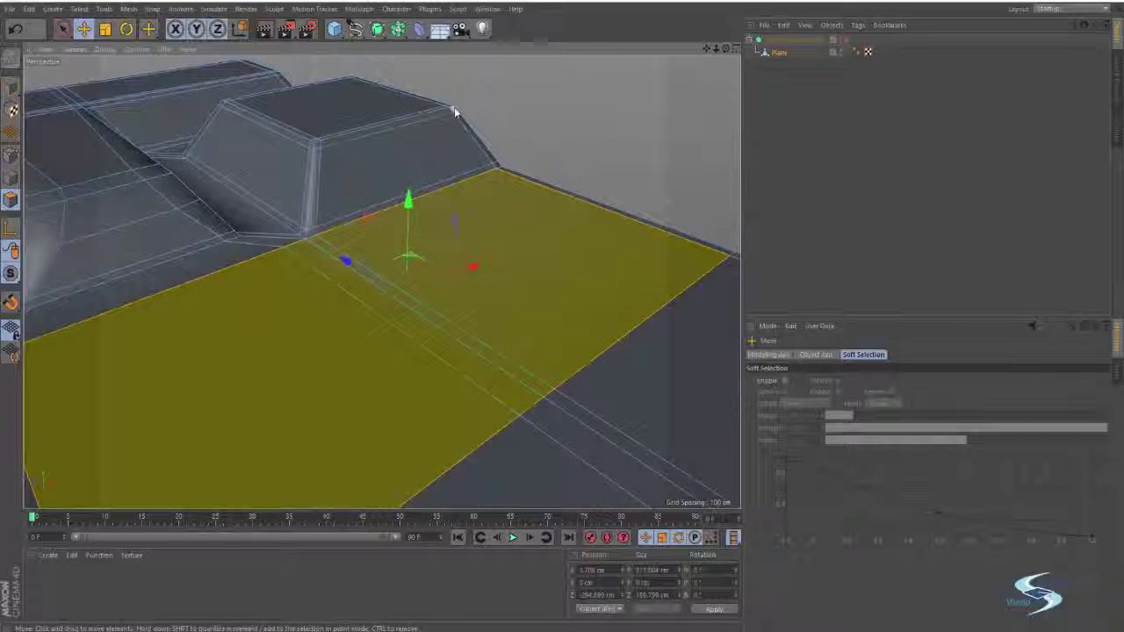
pyautogui.keyDown('alt'); pyautogui.moveTo(606, 168); pyautogui.dragTo(638, 63); pyautogui.keyUp('alt')
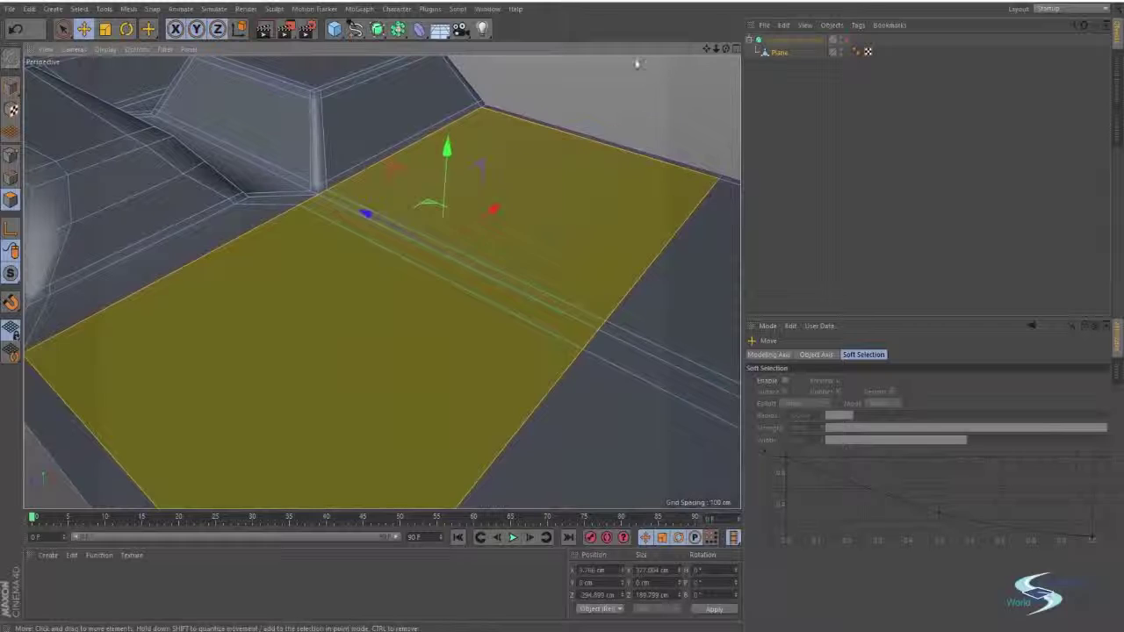
pyautogui.keyDown('ctrl'); pyautogui.click(430, 167); pyautogui.keyUp('ctrl')
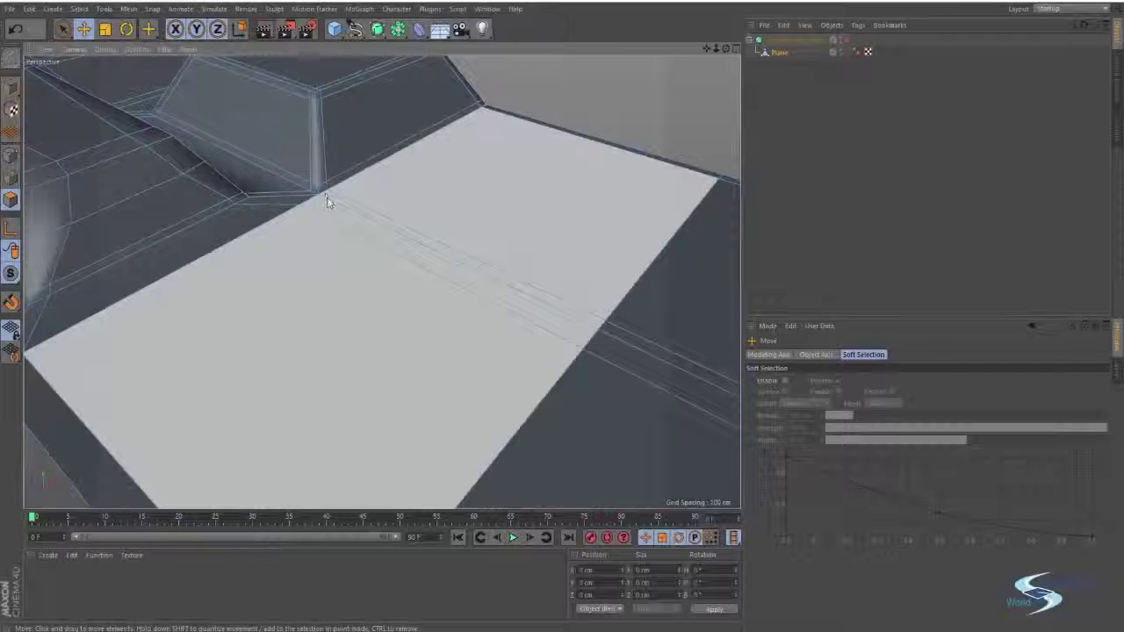
pyautogui.keyDown('alt'); pyautogui.moveTo(327, 198); pyautogui.dragTo(300, 245); pyautogui.keyUp('alt')
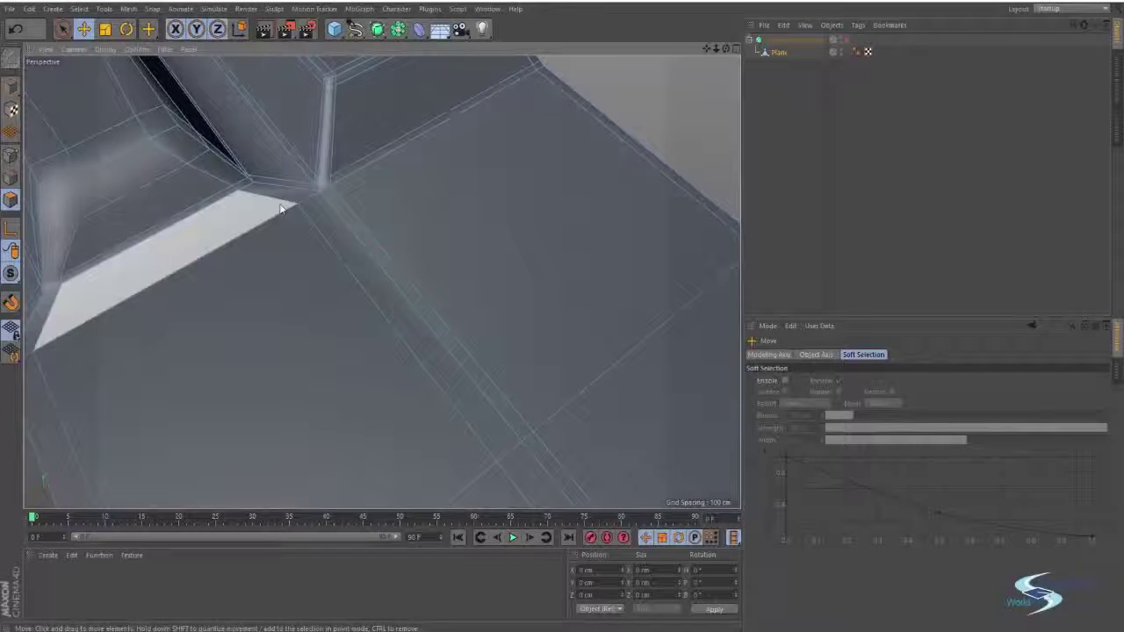
# Step: Switch to edge editing and check whether the inner lines of the filled polygon can be selected as edges
pyautogui.click(12, 175)
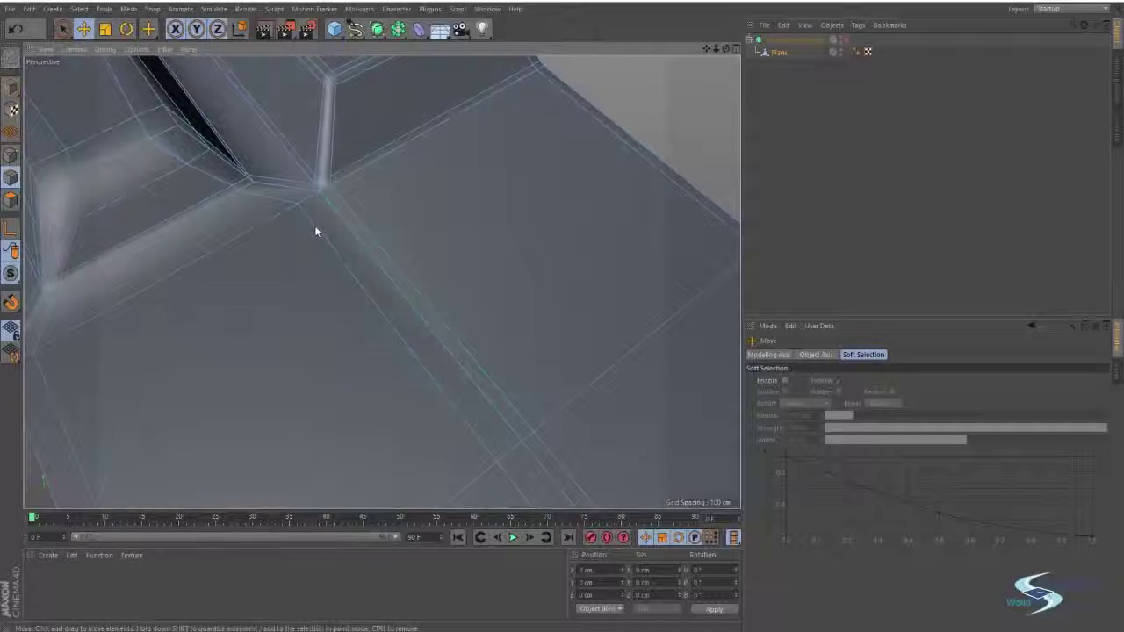
pyautogui.keyDown('alt'); pyautogui.moveTo(316, 231); pyautogui.dragTo(381, 258); pyautogui.keyUp('alt')
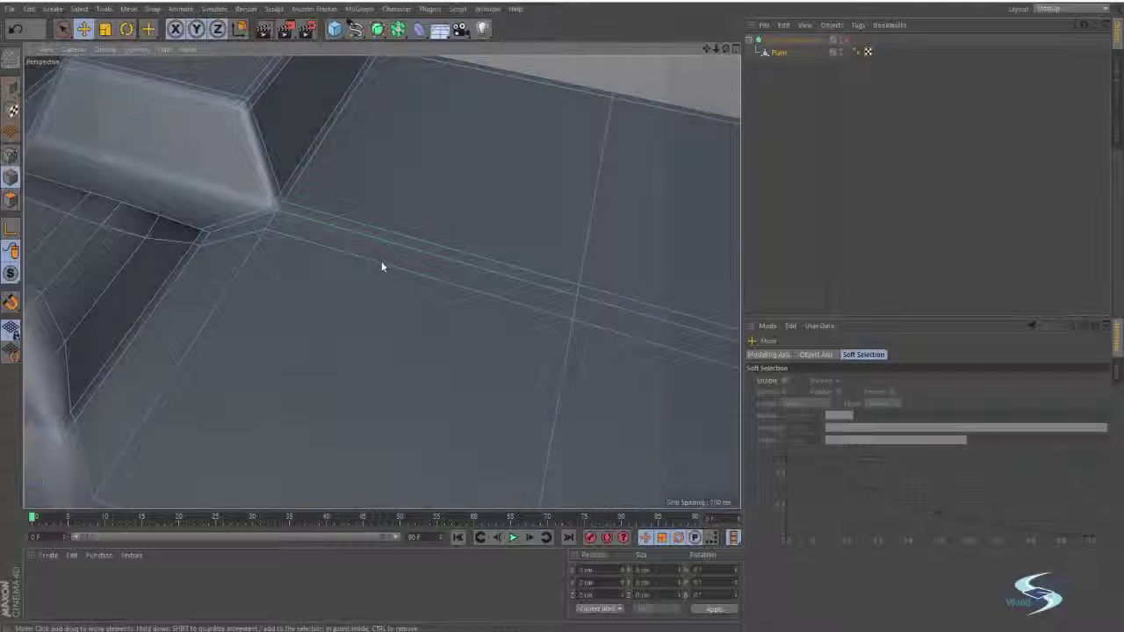
pyautogui.click(381, 262)
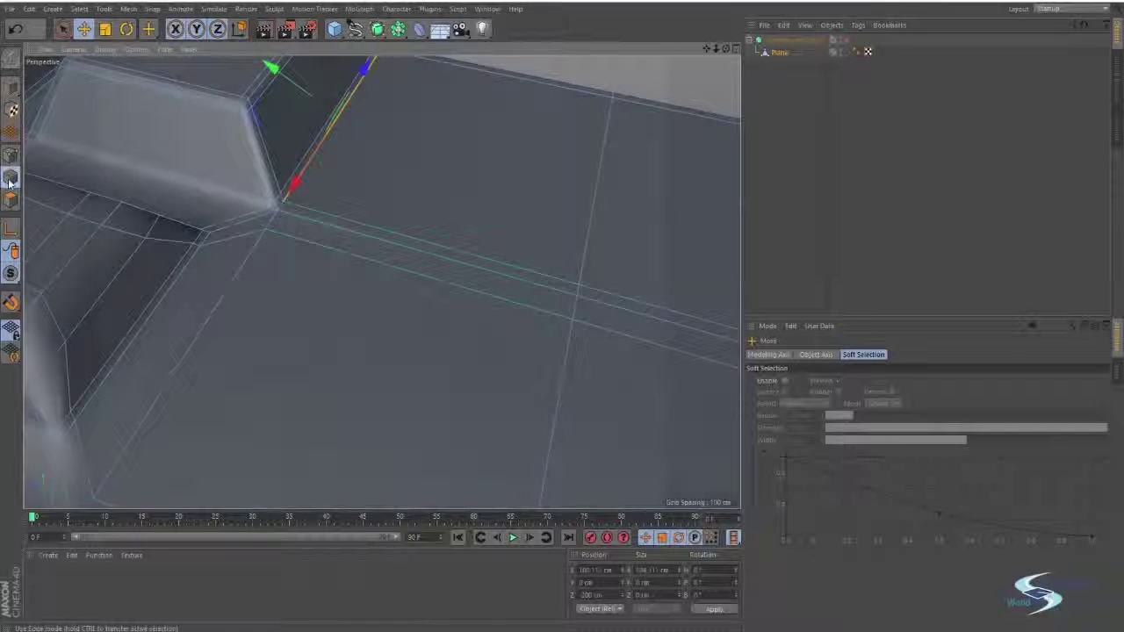
pyautogui.click(559, 68)
pyautogui.keyDown('alt'); pyautogui.moveTo(484, 273); pyautogui.dragTo(443, 268); pyautogui.keyUp('alt')
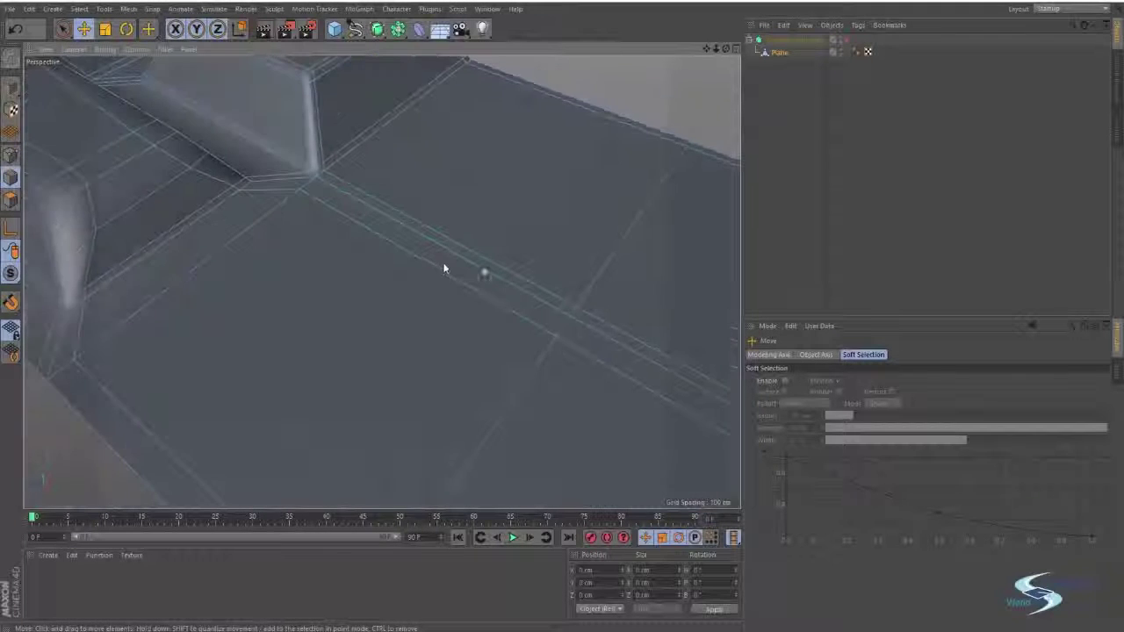
pyautogui.moveTo(556, 288)
pyautogui.keyDown('alt'); pyautogui.mouseDown()
pyautogui.moveTo(565, 281)
pyautogui.moveTo(562, 293)
pyautogui.mouseUp(); pyautogui.keyUp('alt')
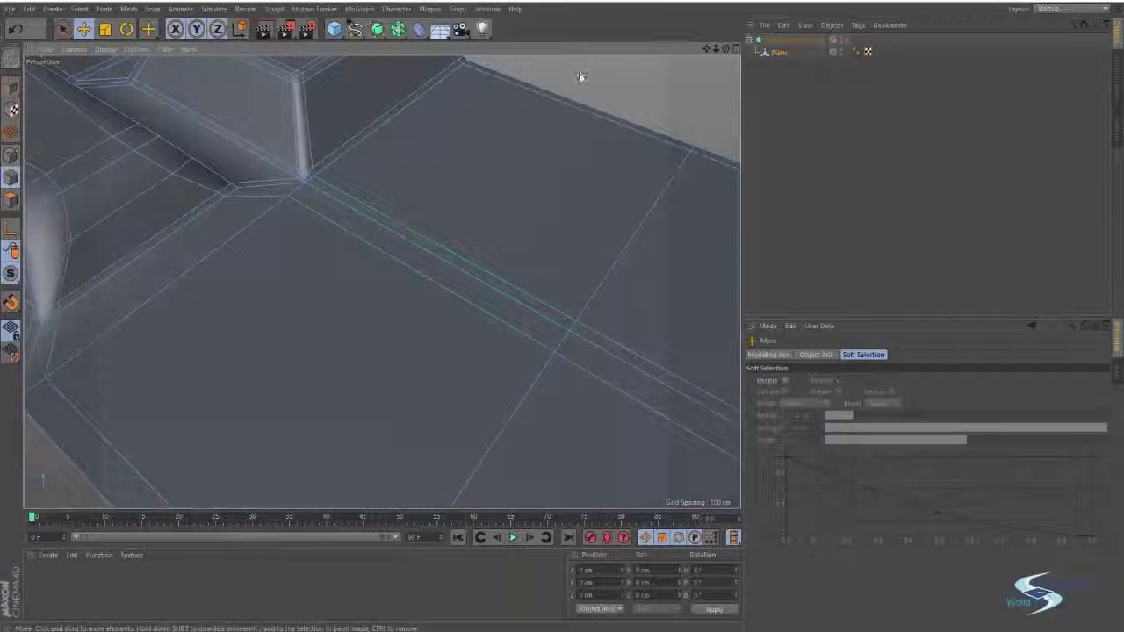
# Step: Set the Knife to Line mode and cut the filled polygon along the outermost inner line nearest the front block
pyautogui.press('k')
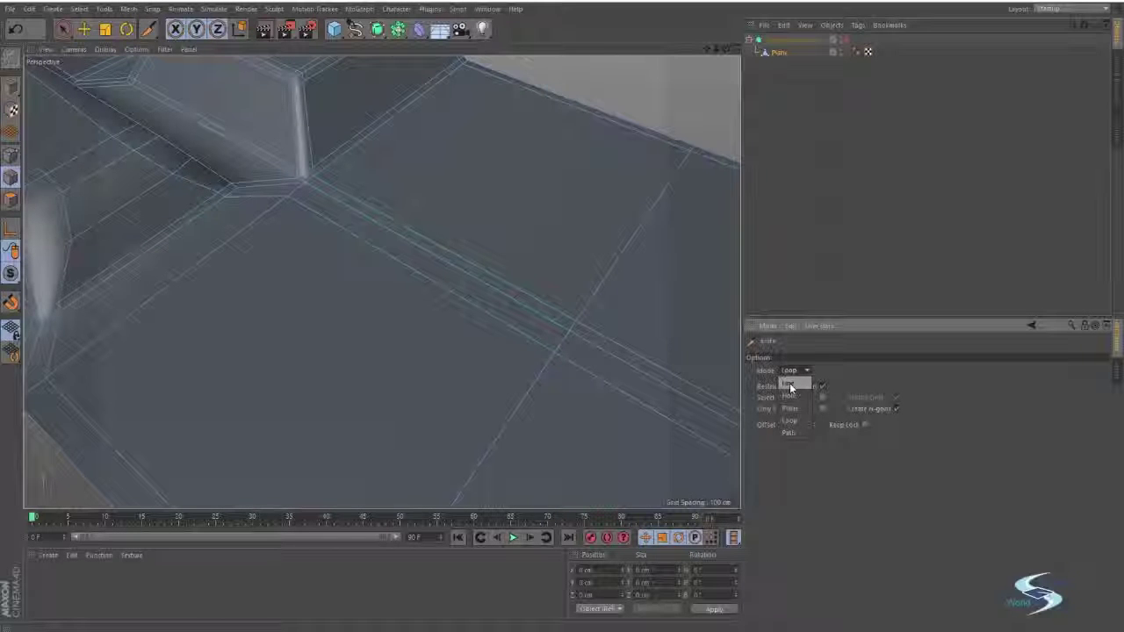
pyautogui.click(790, 385)
pyautogui.keyDown('alt'); pyautogui.moveTo(629, 389); pyautogui.dragTo(578, 381); pyautogui.keyUp('alt')
pyautogui.keyDown('alt'); pyautogui.moveTo(532, 322); pyautogui.dragTo(557, 303, button='right'); pyautogui.keyUp('alt')
pyautogui.keyDown('alt'); pyautogui.moveTo(557, 304); pyautogui.dragTo(500, 343, button='middle'); pyautogui.keyUp('alt')
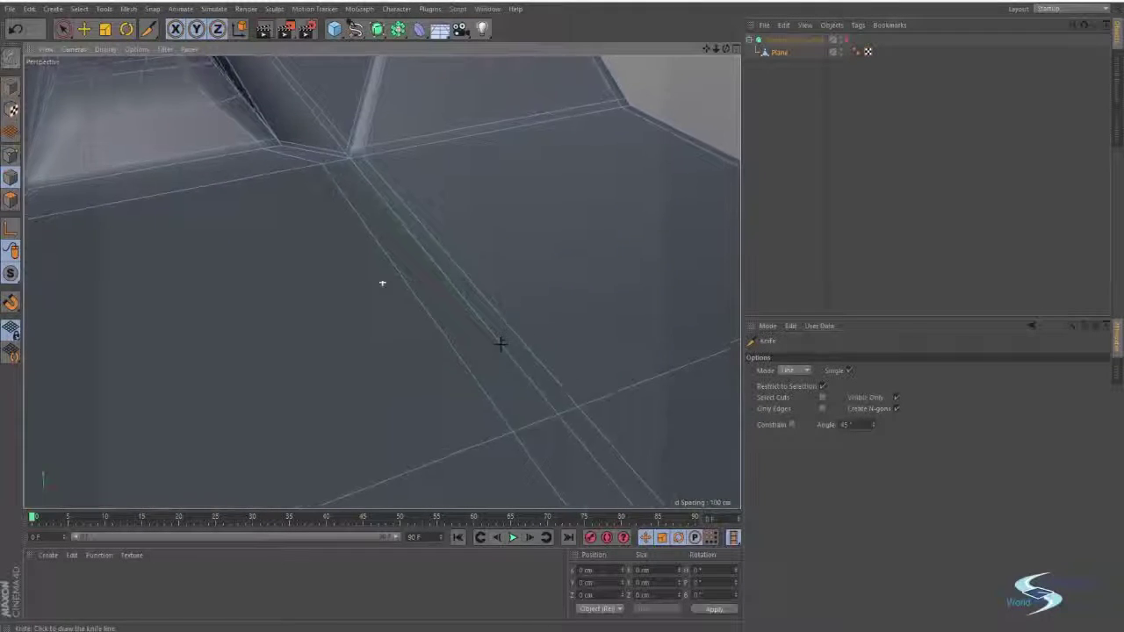
pyautogui.keyDown('alt'); pyautogui.moveTo(500, 343); pyautogui.dragTo(277, 174); pyautogui.keyUp('alt')
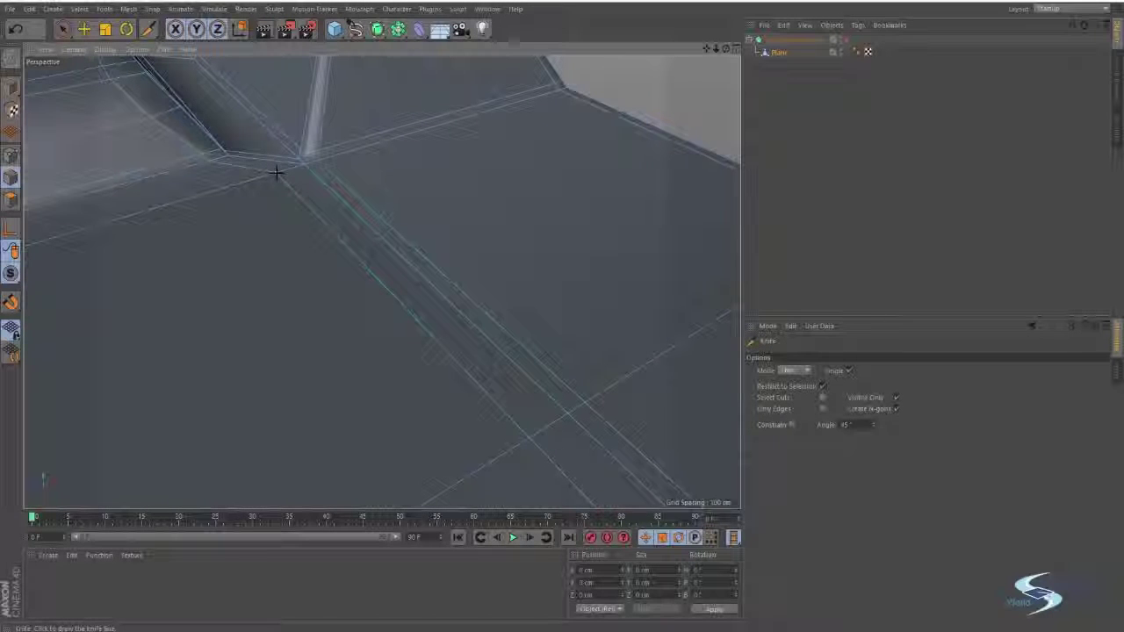
pyautogui.click(277, 173)
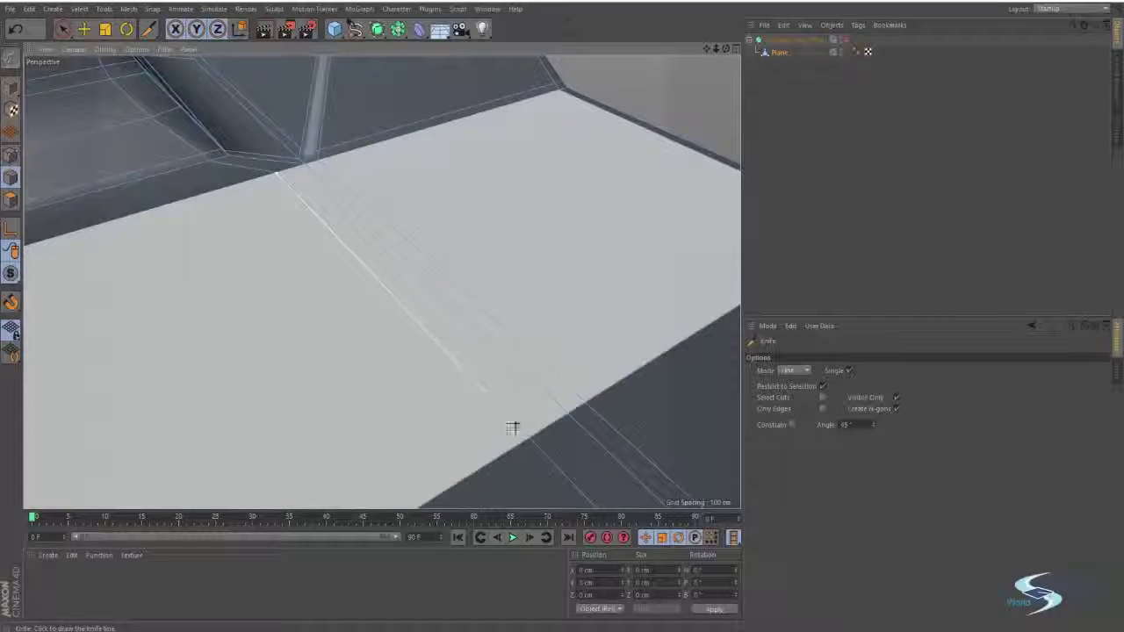
pyautogui.moveTo(513, 427); pyautogui.dragTo(529, 436)
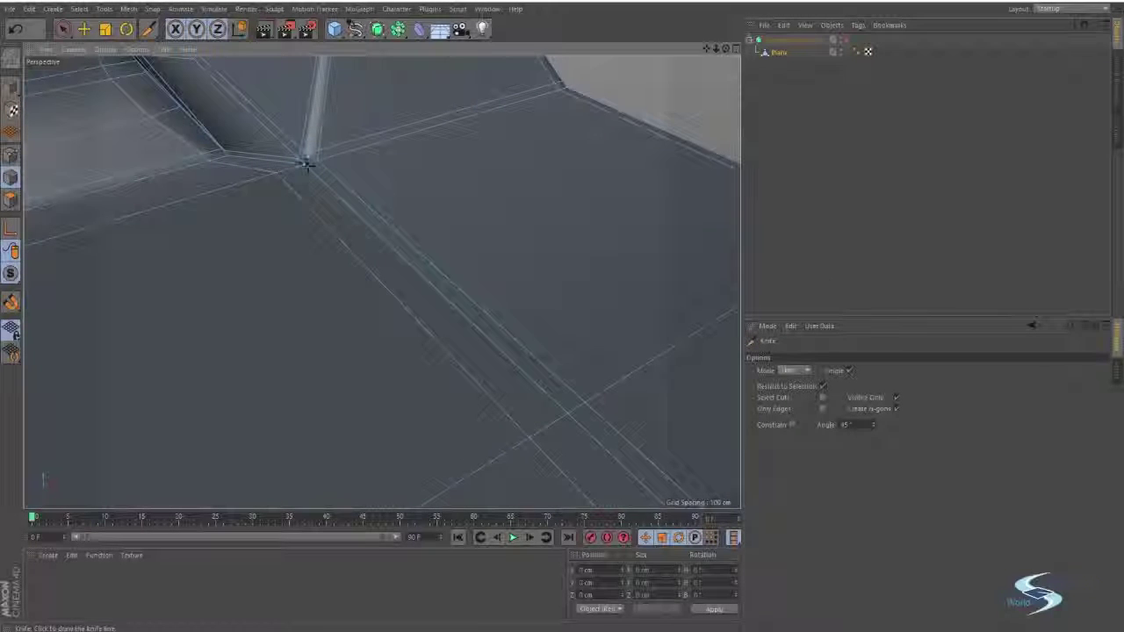
# Step: Knife-cut the filled polygon from the rear block's corner to the matching loop points opposite and inspect the separated strips
pyautogui.moveTo(308, 165); pyautogui.dragTo(306, 164)
pyautogui.click(567, 410)
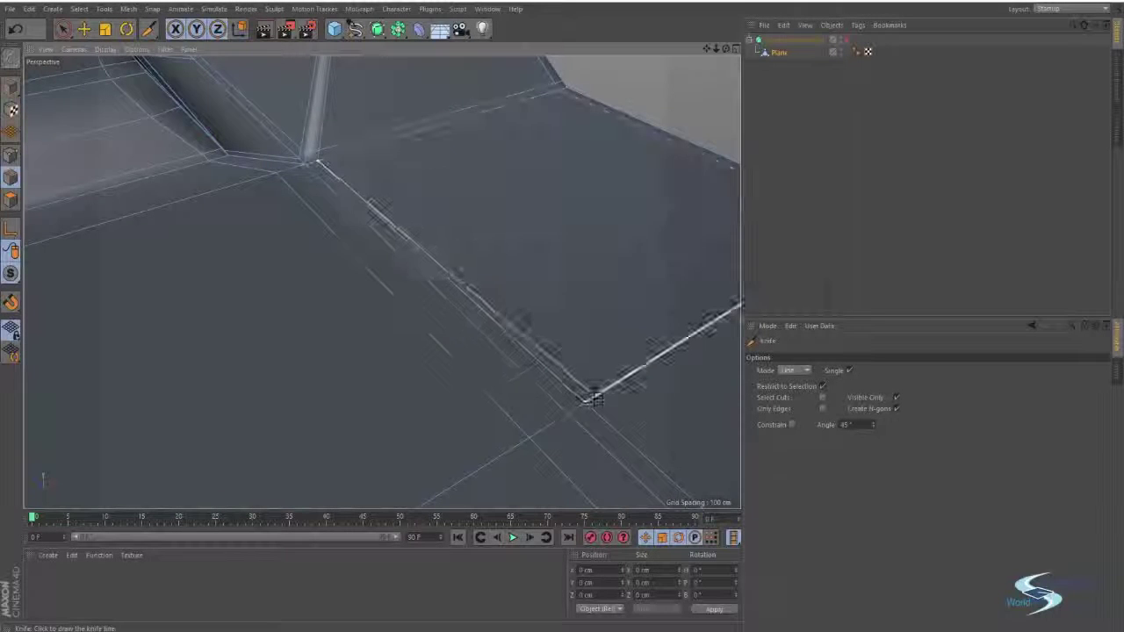
pyautogui.keyDown('alt'); pyautogui.moveTo(527, 394); pyautogui.dragTo(527, 319); pyautogui.keyUp('alt')
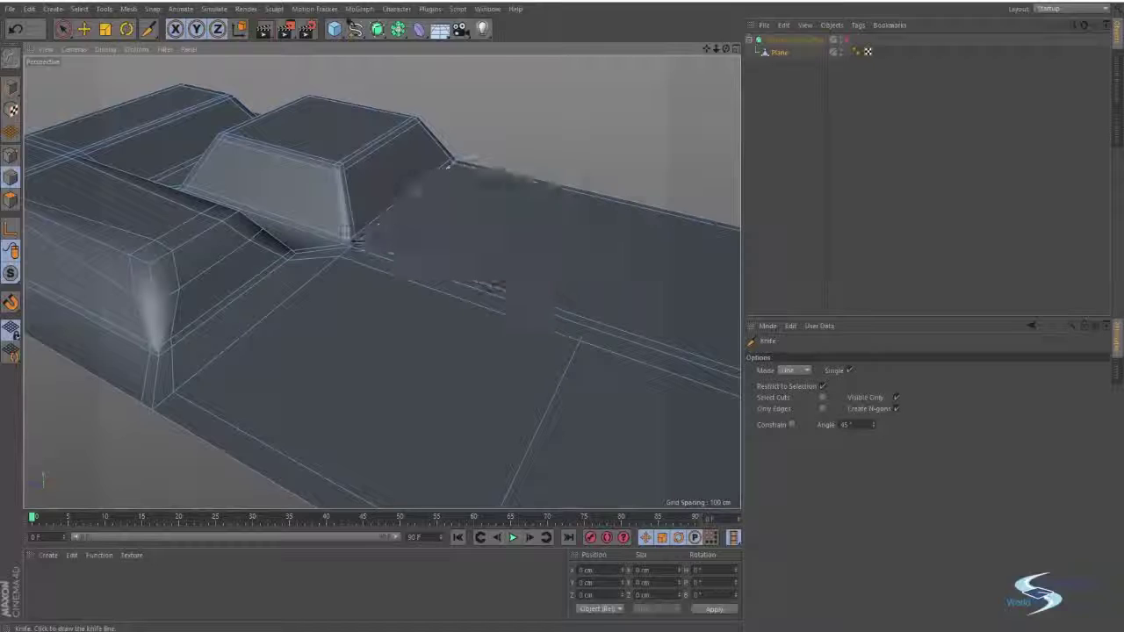
pyautogui.keyDown('alt'); pyautogui.moveTo(411, 257); pyautogui.dragTo(477, 293); pyautogui.keyUp('alt')
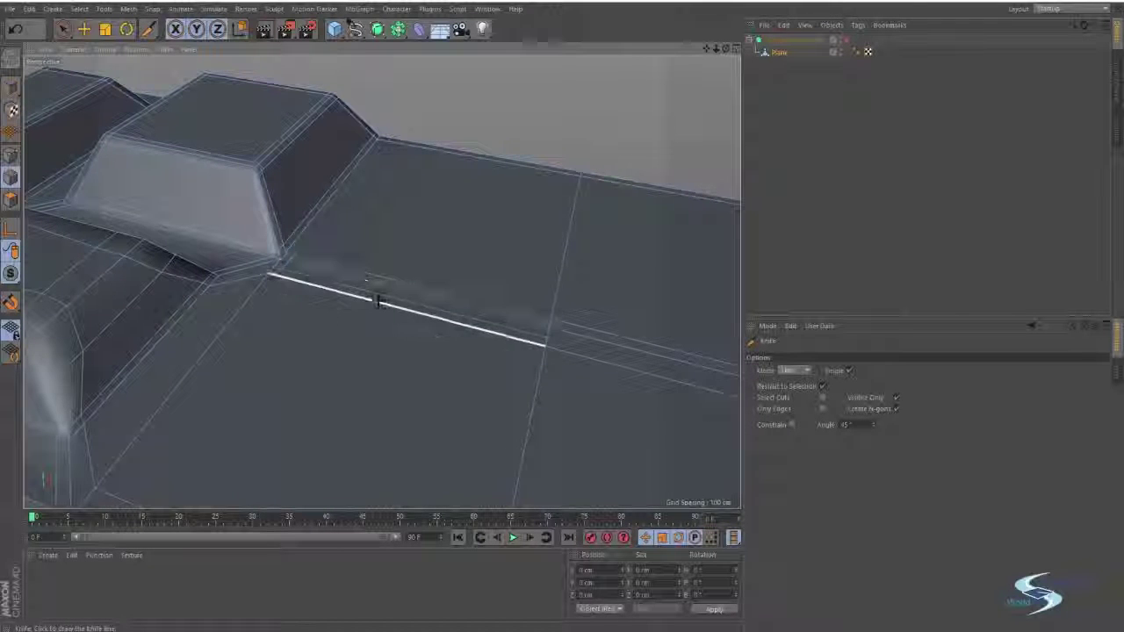
pyautogui.keyDown('alt'); pyautogui.moveTo(376, 298); pyautogui.dragTo(392, 261); pyautogui.keyUp('alt')
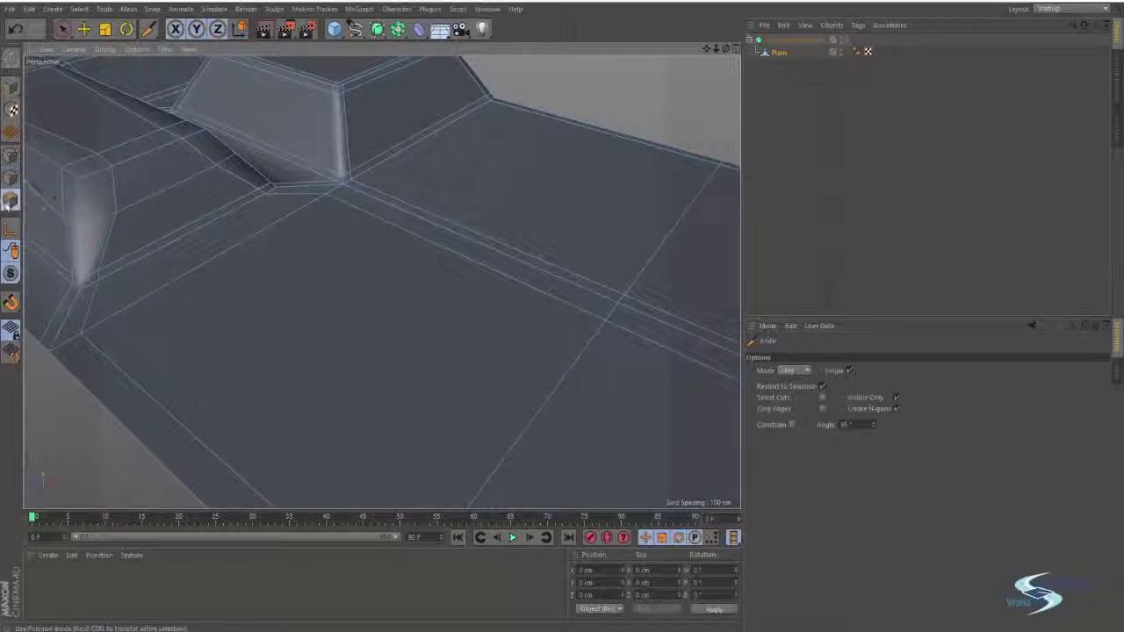
# Step: Select all the recut polygons beside the blocks and delete them to reopen the gap
pyautogui.press('e')
pyautogui.click(369, 289)
pyautogui.press('space')
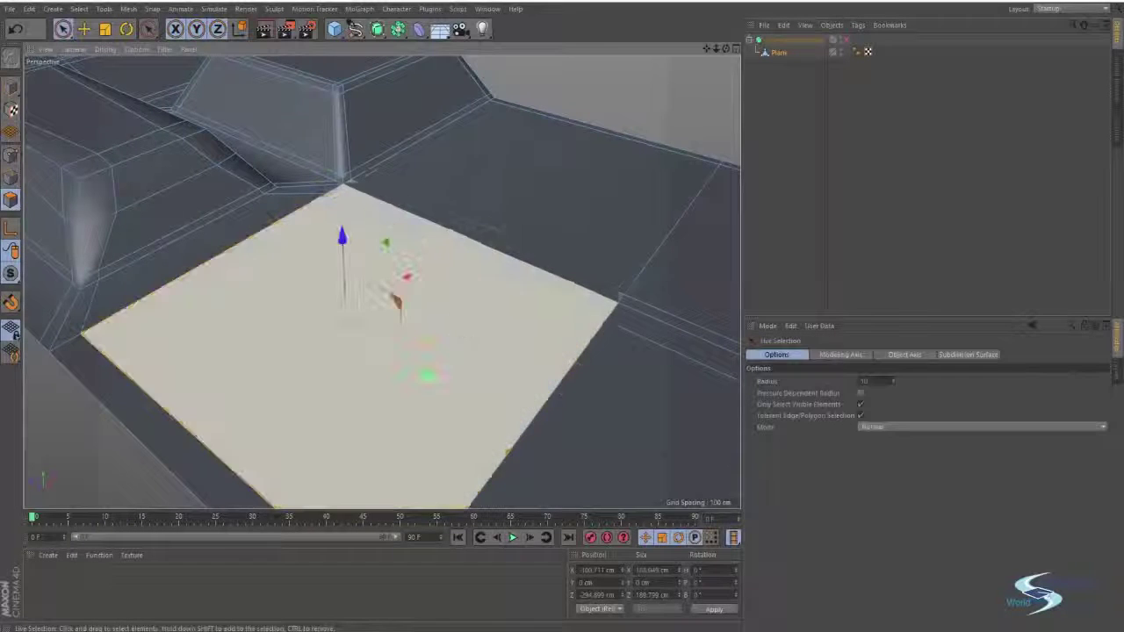
pyautogui.moveTo(466, 321); pyautogui.dragTo(545, 242)
pyautogui.hotkey('ctrl', 'shift', 'a')
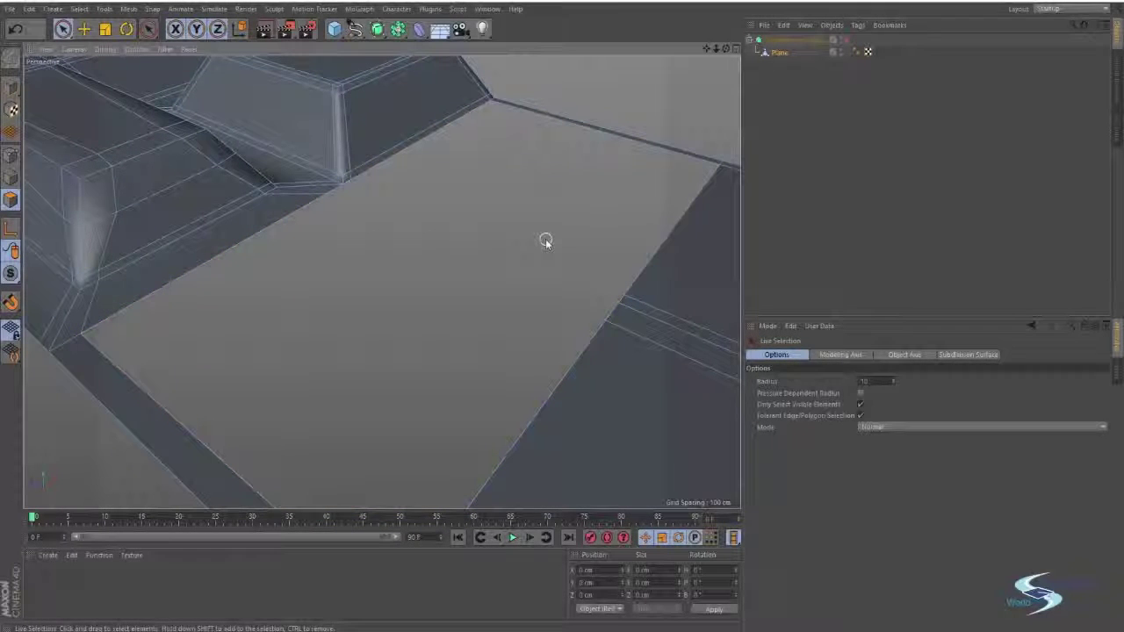
# Step: Bridge the opposite border edges of the gap in three sections to refill the surface while restoring the loop edges
pyautogui.press('e')
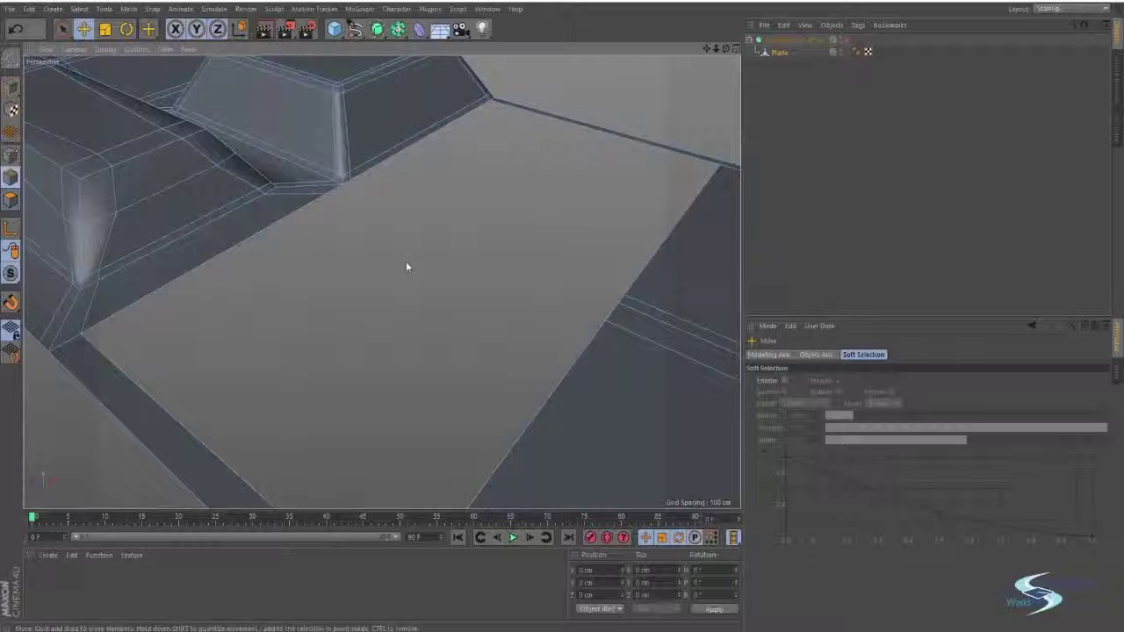
pyautogui.keyDown('alt'); pyautogui.moveTo(406, 266); pyautogui.dragTo(442, 259); pyautogui.keyUp('alt')
pyautogui.rightClick(441, 258)
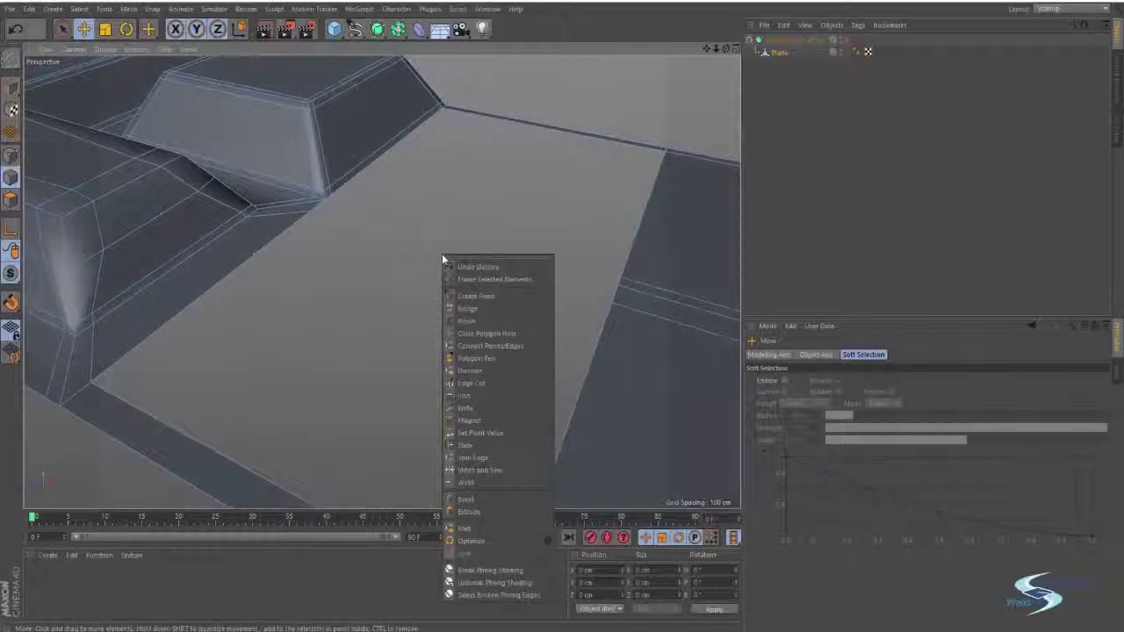
pyautogui.click(467, 308)
pyautogui.moveTo(394, 164); pyautogui.dragTo(632, 222)
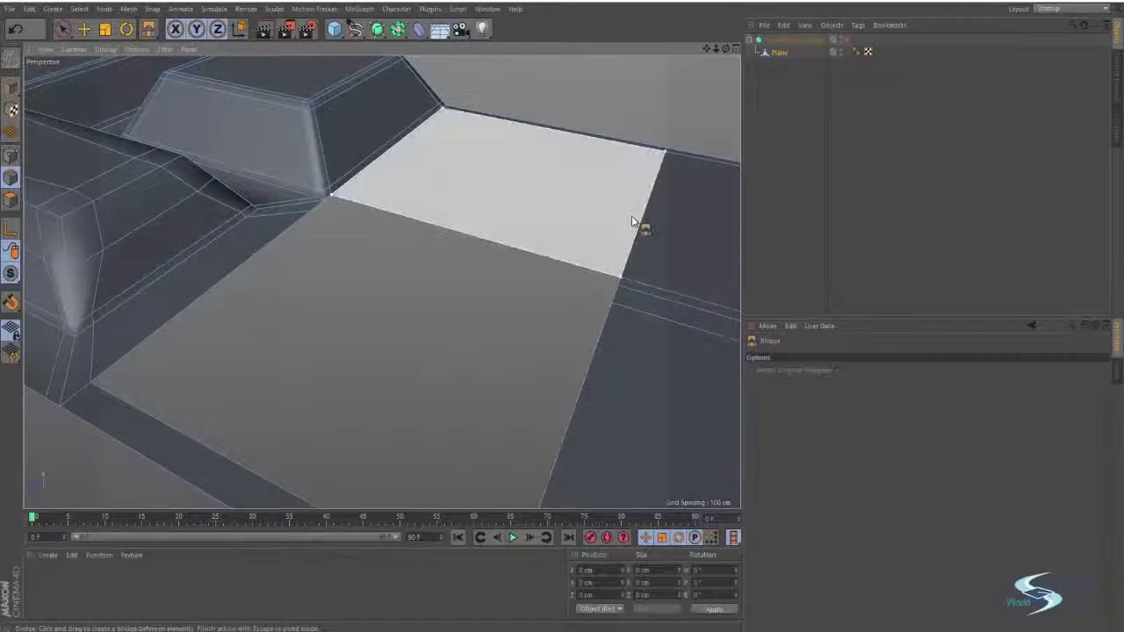
pyautogui.moveTo(328, 199); pyautogui.dragTo(610, 297)
pyautogui.moveTo(601, 347); pyautogui.dragTo(295, 273)
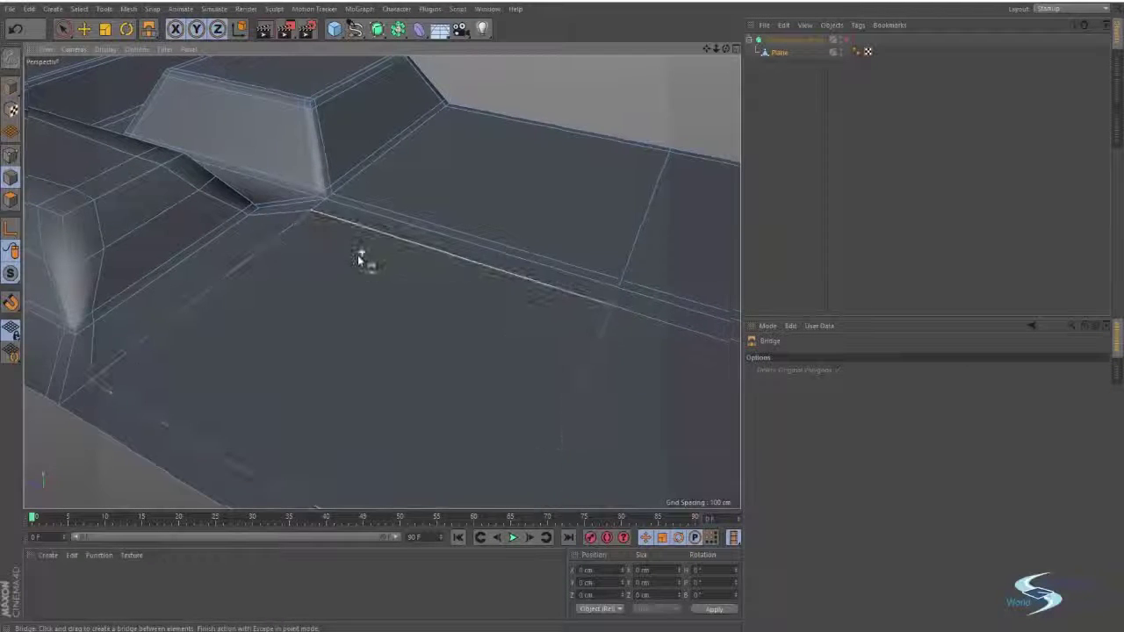
# Step: Switch to point editing and move the stray point beside the block's base corner along its edge towards the corner point
pyautogui.keyDown('alt'); pyautogui.moveTo(361, 256); pyautogui.dragTo(288, 229); pyautogui.keyUp('alt')
pyautogui.keyDown('alt'); pyautogui.moveTo(416, 211); pyautogui.dragTo(468, 213, button='right'); pyautogui.keyUp('alt')
pyautogui.keyDown('alt'); pyautogui.moveTo(467, 215); pyautogui.dragTo(360, 243); pyautogui.keyUp('alt')
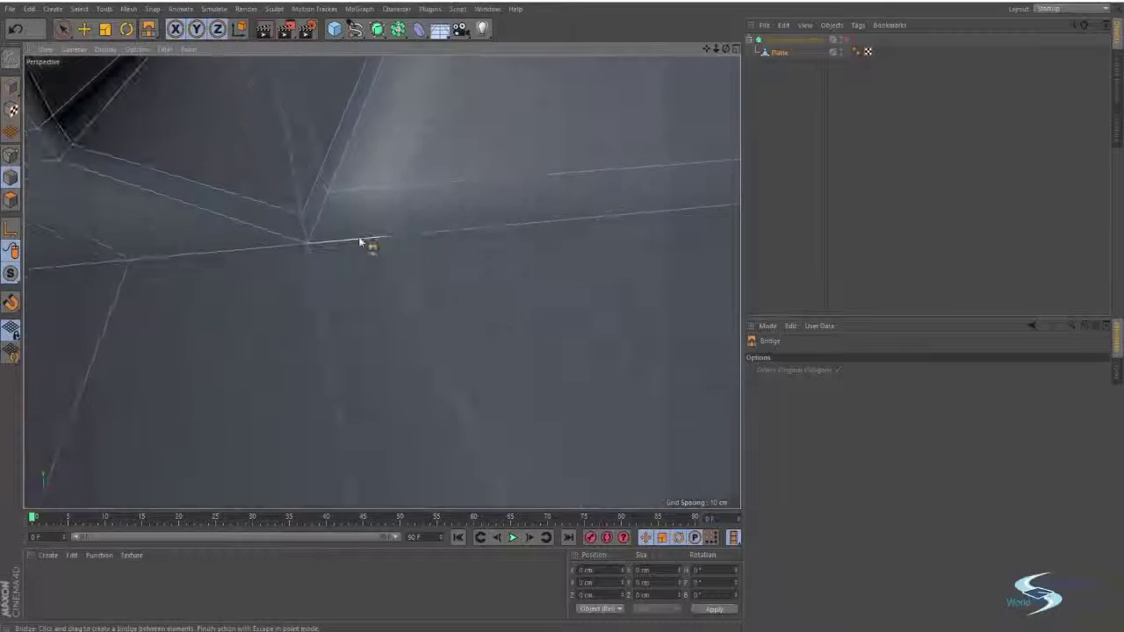
pyautogui.press('e')
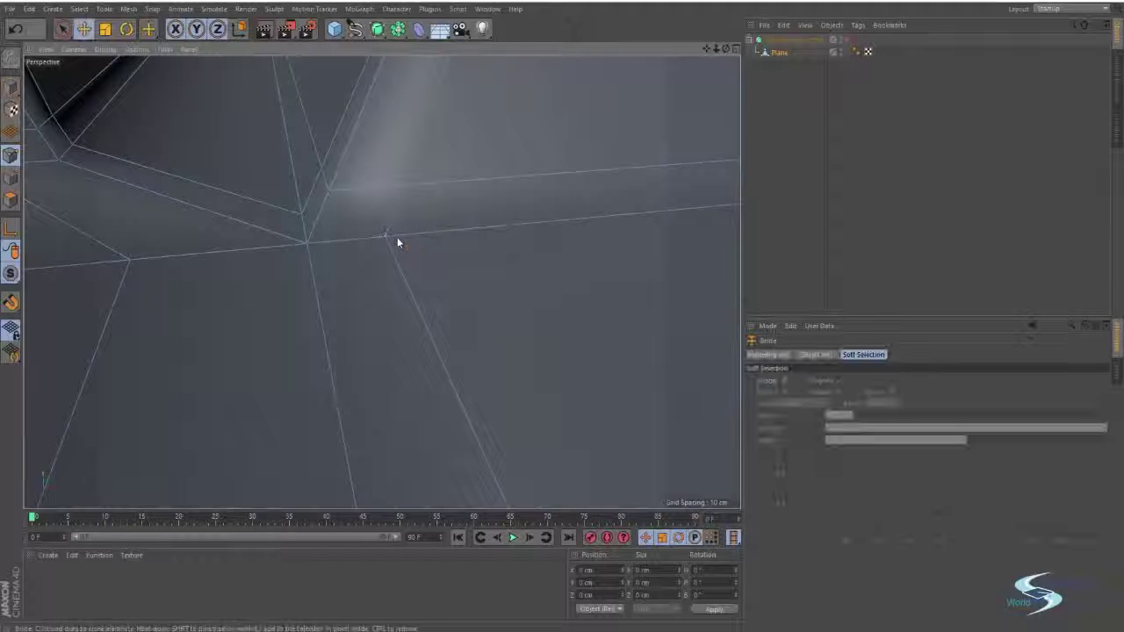
pyautogui.click(386, 237)
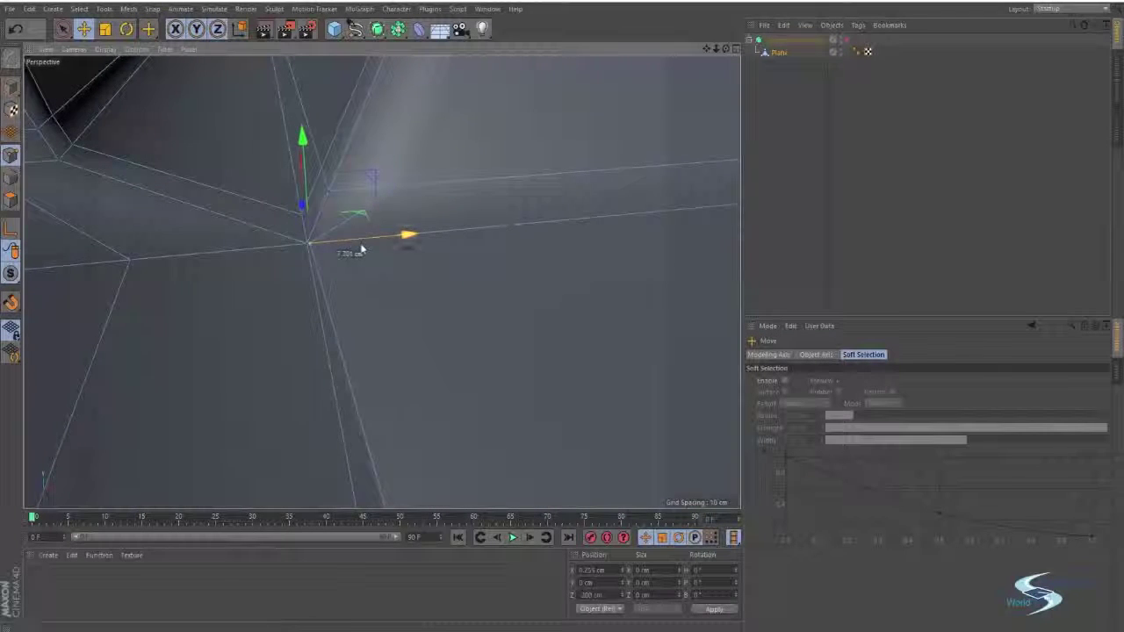
# Step: Try to align the moved point exactly with the block's base corner point and check the bridged strips
pyautogui.keyDown('alt'); pyautogui.moveTo(361, 249); pyautogui.dragTo(342, 319, button='right'); pyautogui.keyUp('alt')
pyautogui.keyDown('alt'); pyautogui.moveTo(342, 319); pyautogui.dragTo(371, 266); pyautogui.keyUp('alt')
pyautogui.keyDown('alt'); pyautogui.moveTo(331, 220); pyautogui.dragTo(519, 191, button='right'); pyautogui.keyUp('alt')
pyautogui.keyDown('alt'); pyautogui.moveTo(383, 286); pyautogui.dragTo(345, 330); pyautogui.keyUp('alt')
pyautogui.scroll(3, 464, 338)
pyautogui.scroll(-3, 502, 369)
pyautogui.moveTo(497, 374); pyautogui.dragTo(458, 381)
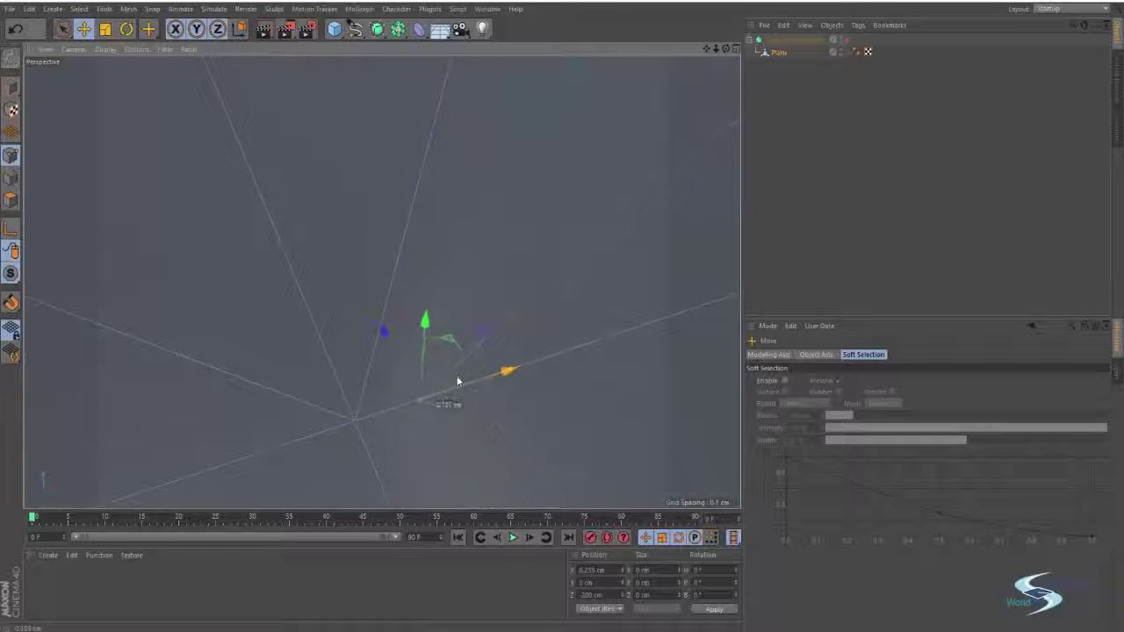
pyautogui.keyDown('alt'); pyautogui.moveTo(432, 382); pyautogui.dragTo(80, 451, button='right'); pyautogui.keyUp('alt')
pyautogui.keyDown('alt'); pyautogui.moveTo(80, 451); pyautogui.dragTo(409, 413); pyautogui.keyUp('alt')
pyautogui.click(416, 316)
pyautogui.keyDown('alt'); pyautogui.moveTo(417, 431); pyautogui.dragTo(509, 424, button='right'); pyautogui.keyUp('alt')
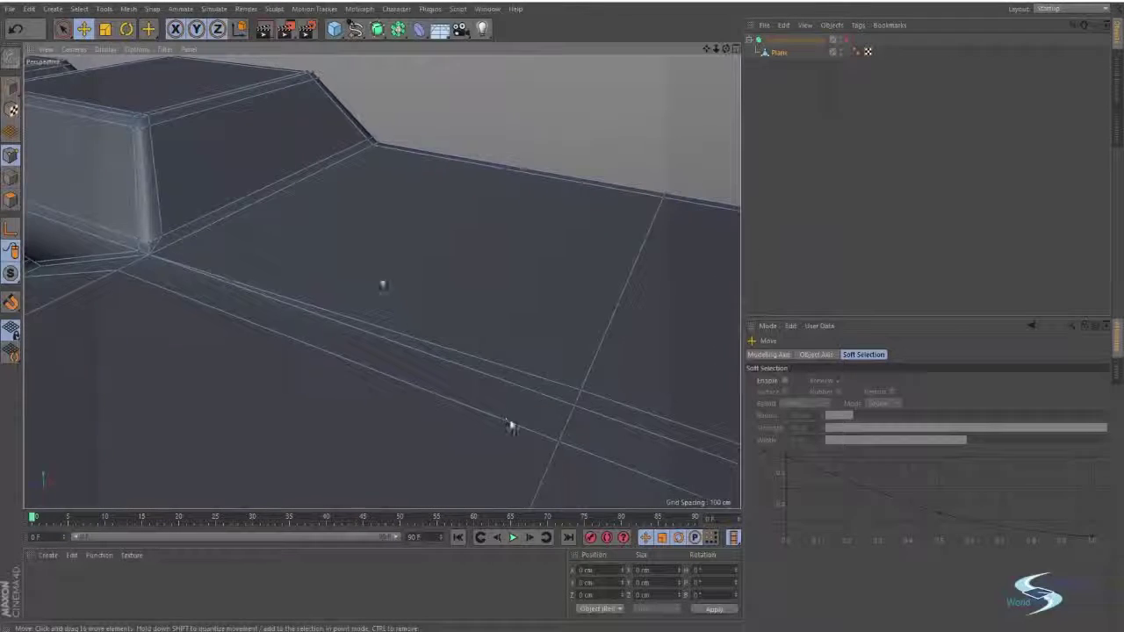
pyautogui.keyDown('alt'); pyautogui.moveTo(510, 424); pyautogui.dragTo(549, 431); pyautogui.keyUp('alt')
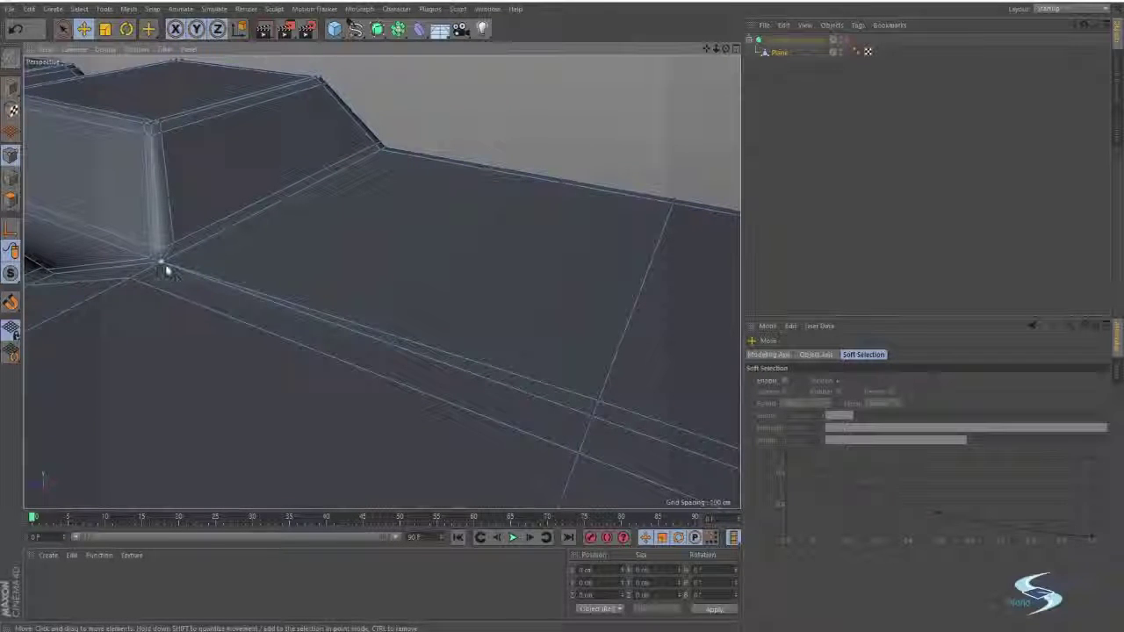
# Step: Inspect the block's base corner up close and undo the last changes to its point
pyautogui.keyDown('alt'); pyautogui.moveTo(162, 264); pyautogui.dragTo(422, 227, button='right'); pyautogui.keyUp('alt')
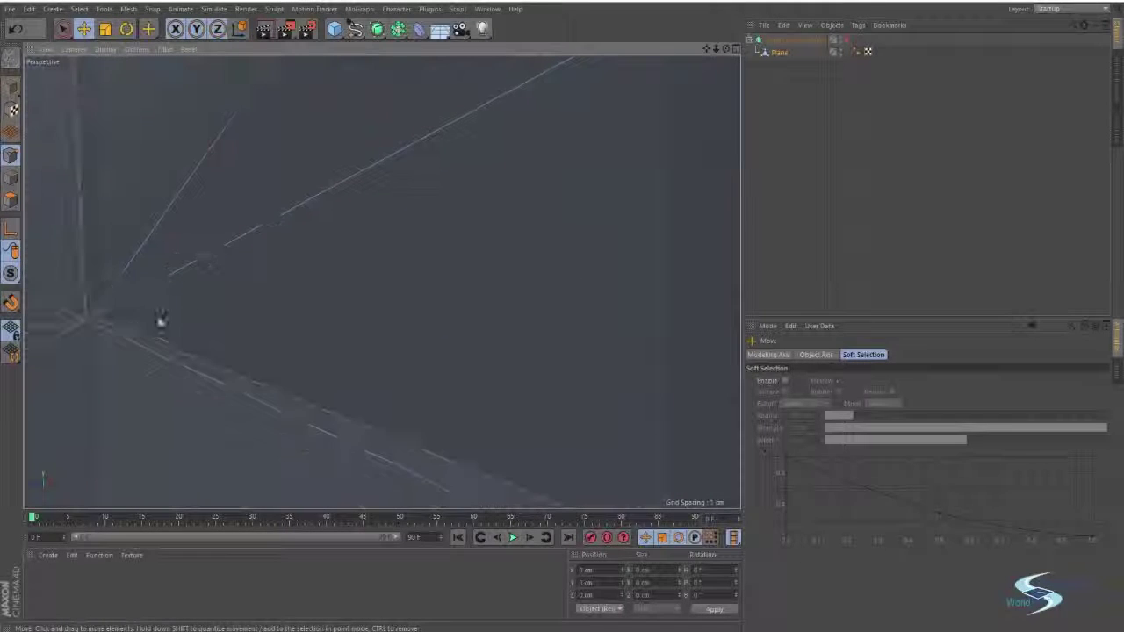
pyautogui.click(93, 317)
pyautogui.hotkey('ctrl', 'z')
pyautogui.hotkey('ctrl', 'z')
pyautogui.hotkey('ctrl', 'z')
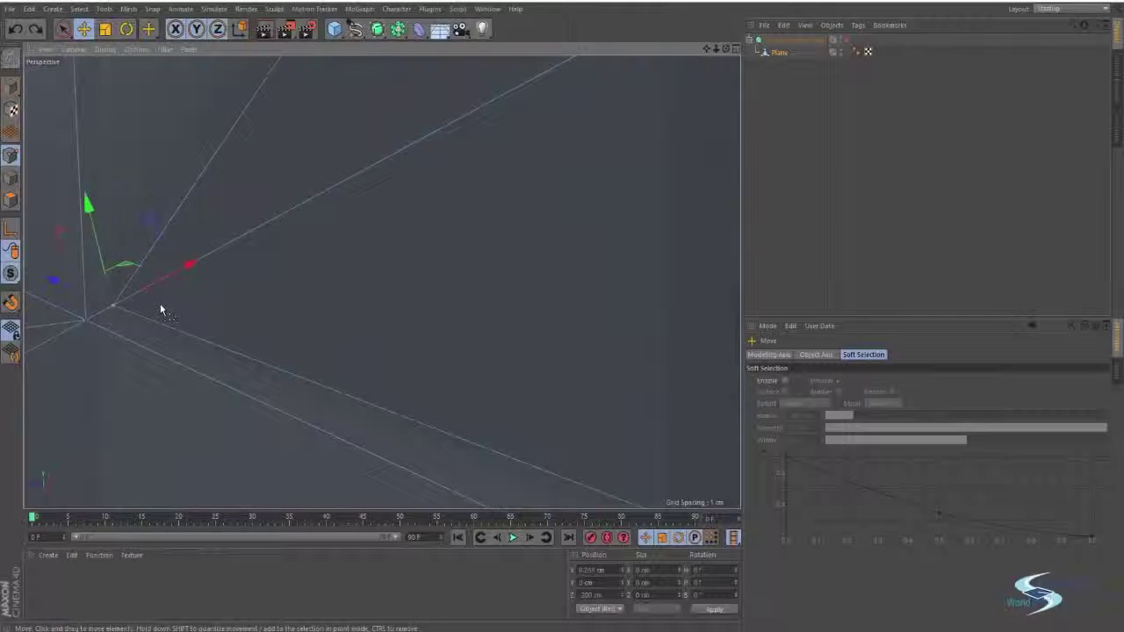
pyautogui.keyDown('alt'); pyautogui.moveTo(289, 267); pyautogui.dragTo(161, 358, button='right'); pyautogui.keyUp('alt')
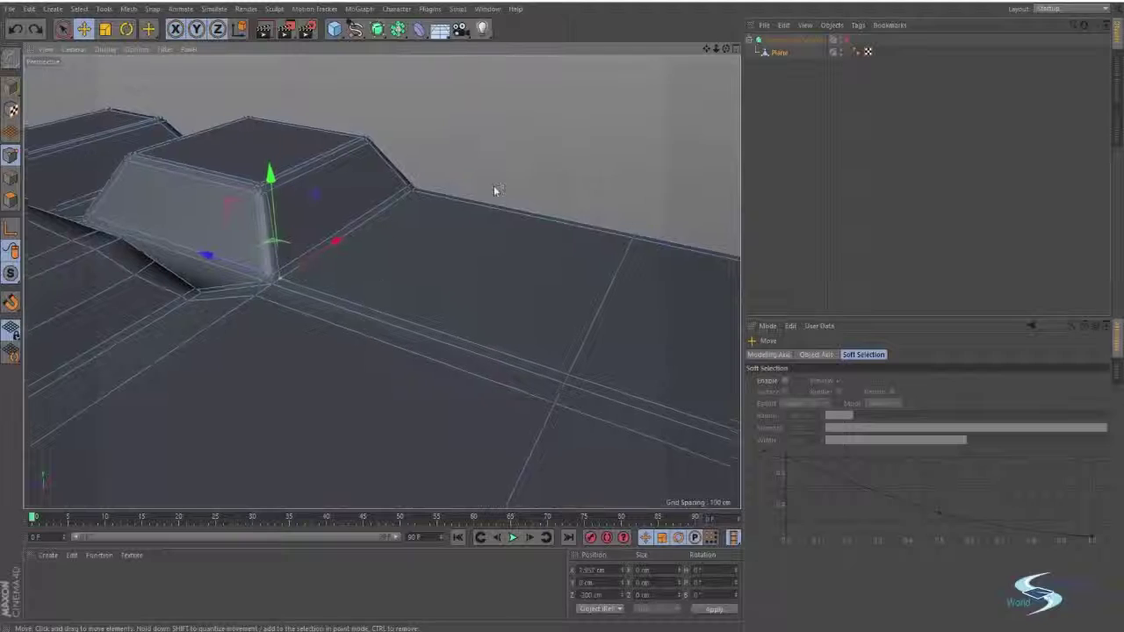
# Step: Draw a freestanding four-sided polygon in front of the plane with the Polygon Pen
pyautogui.keyDown('alt'); pyautogui.moveTo(443, 295); pyautogui.dragTo(462, 265, button='middle'); pyautogui.keyUp('alt')
pyautogui.keyDown('alt'); pyautogui.moveTo(367, 266); pyautogui.dragTo(393, 310); pyautogui.keyUp('alt')
pyautogui.rightClick(392, 311)
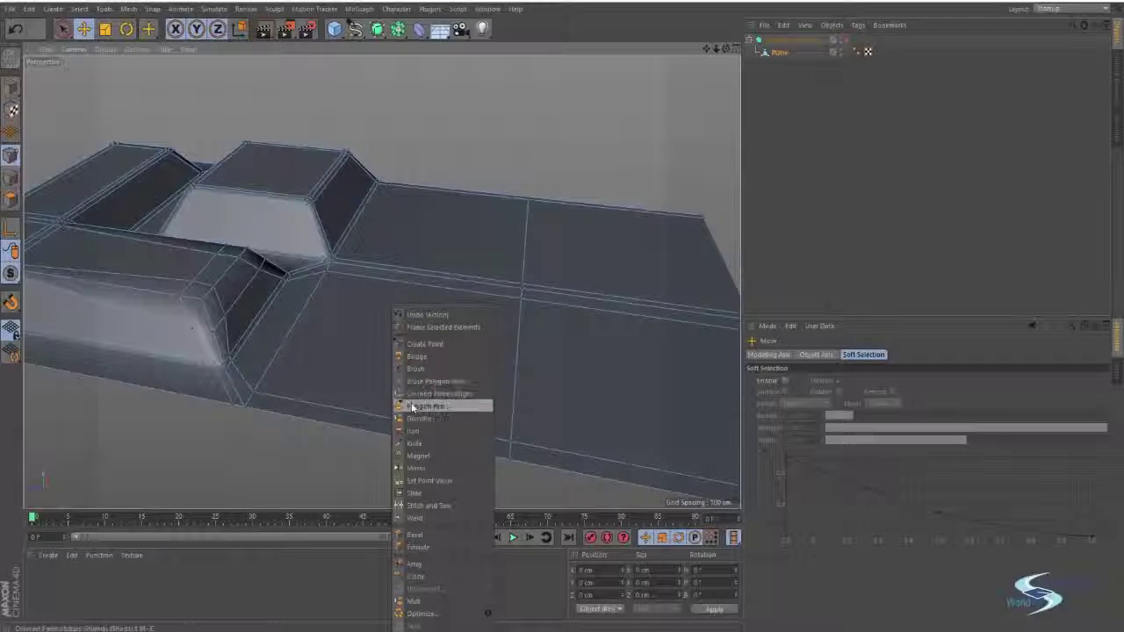
pyautogui.click(413, 406)
pyautogui.scroll(-4, 395, 397)
pyautogui.keyDown('alt'); pyautogui.moveTo(394, 396); pyautogui.dragTo(428, 263, button='middle'); pyautogui.keyUp('alt')
pyautogui.keyDown('alt'); pyautogui.moveTo(427, 263); pyautogui.dragTo(441, 331); pyautogui.keyUp('alt')
pyautogui.click(485, 330)
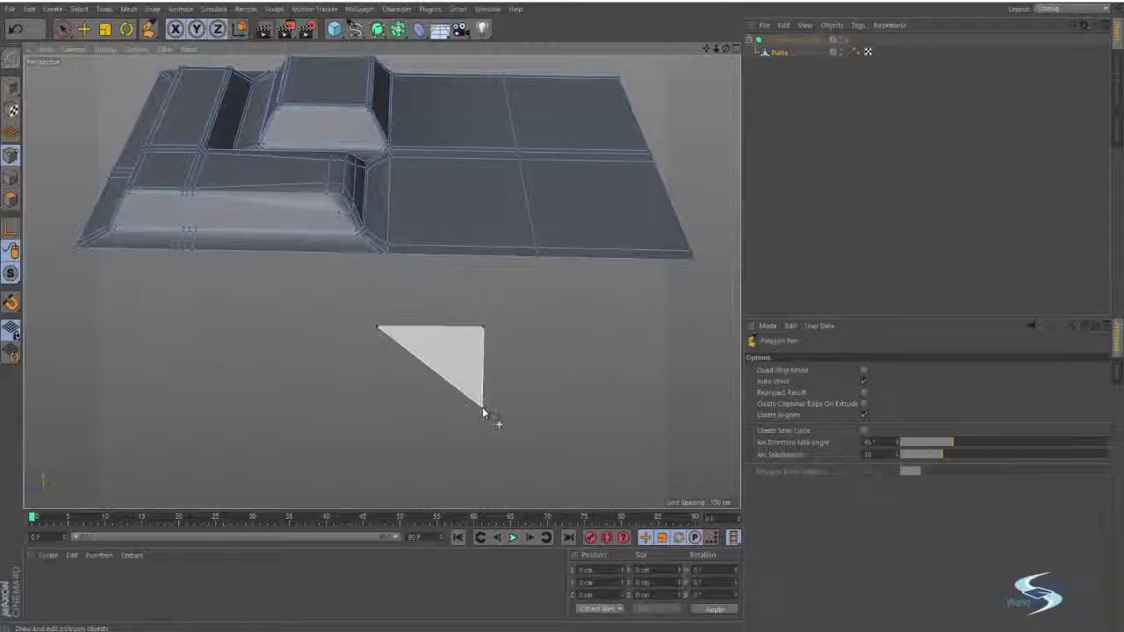
pyautogui.click(481, 409)
pyautogui.click(375, 330)
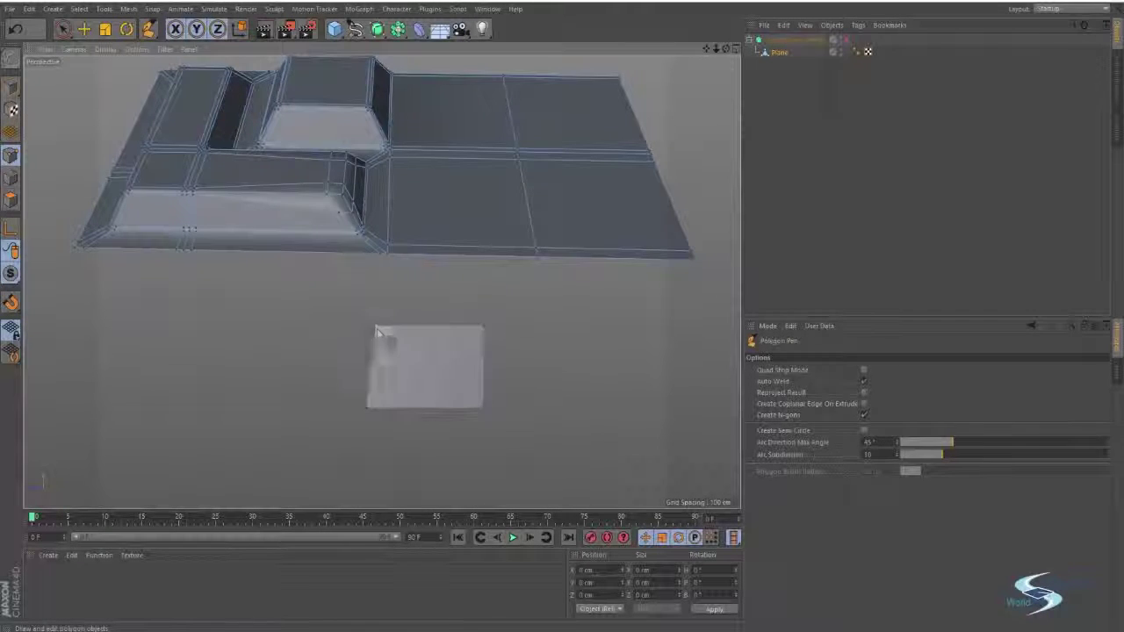
pyautogui.keyDown('alt'); pyautogui.moveTo(376, 328); pyautogui.dragTo(490, 321); pyautogui.keyUp('alt')
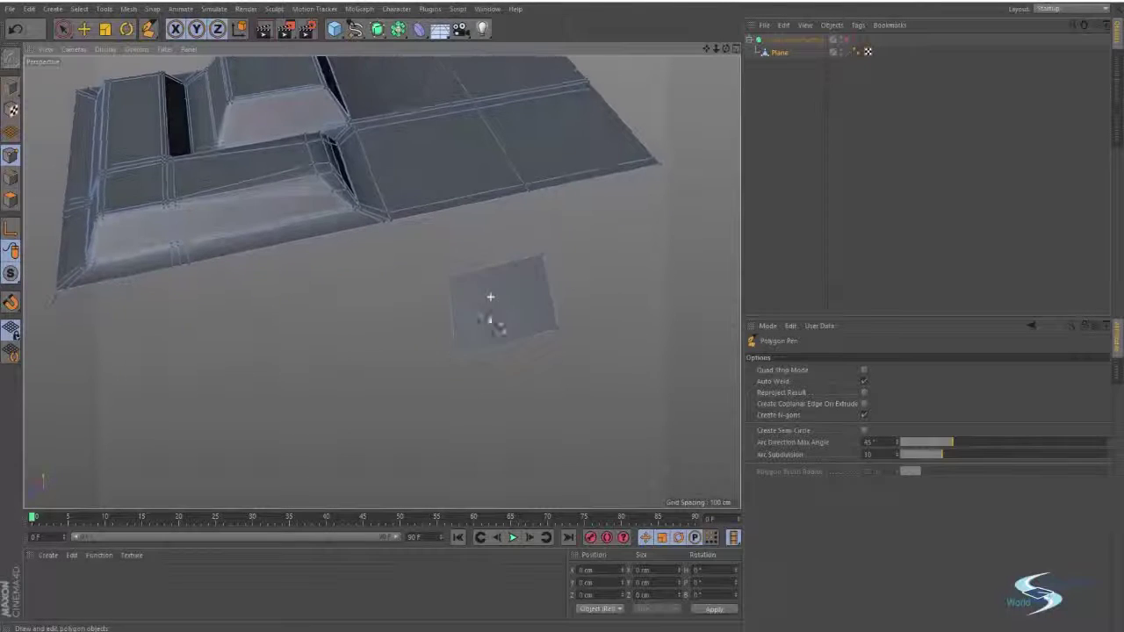
# Step: Add two more quads to the freestanding polygon, each built from existing edge points with the Polygon Pen
pyautogui.click(447, 279)
pyautogui.click(358, 277)
pyautogui.click(372, 351)
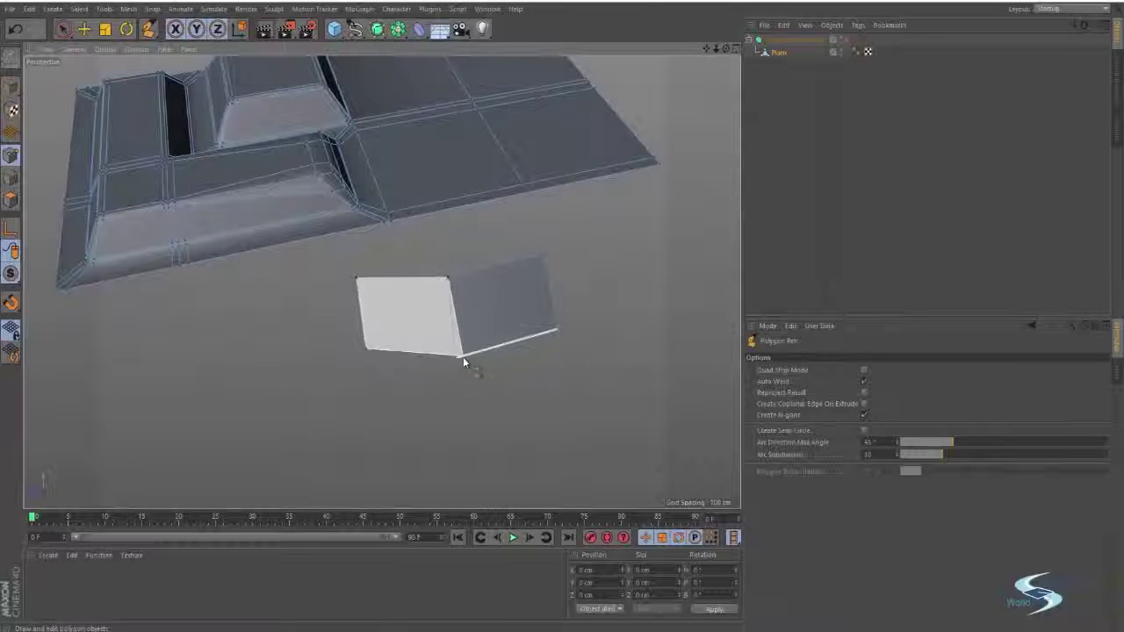
pyautogui.click(457, 359)
pyautogui.keyDown('alt'); pyautogui.moveTo(458, 359); pyautogui.dragTo(639, 378); pyautogui.keyUp('alt')
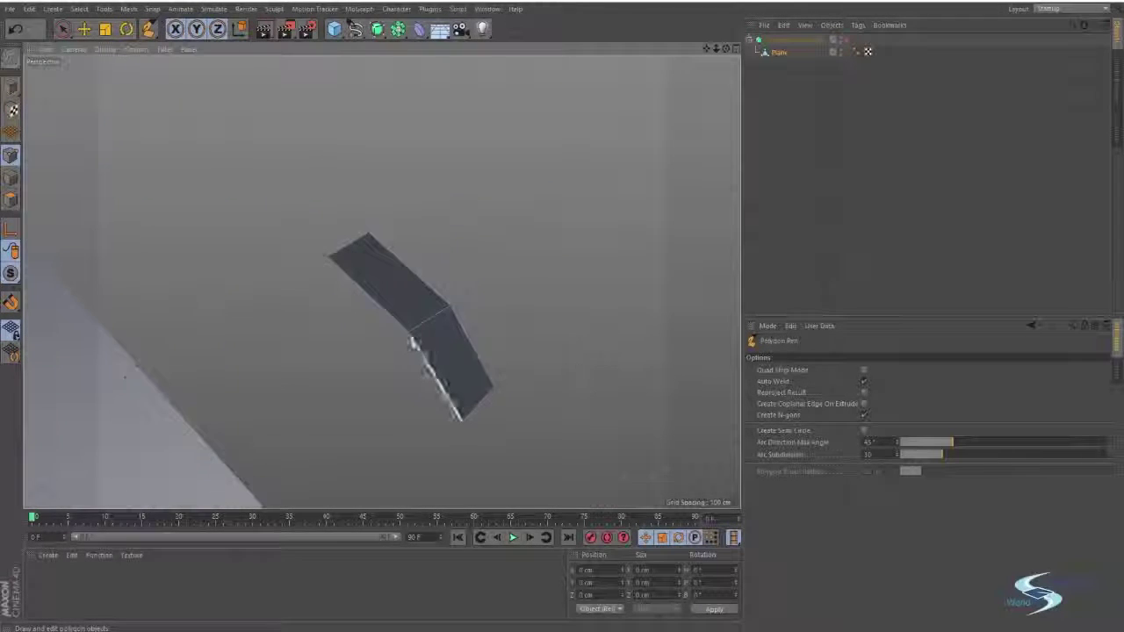
pyautogui.click(333, 386)
pyautogui.click(383, 470)
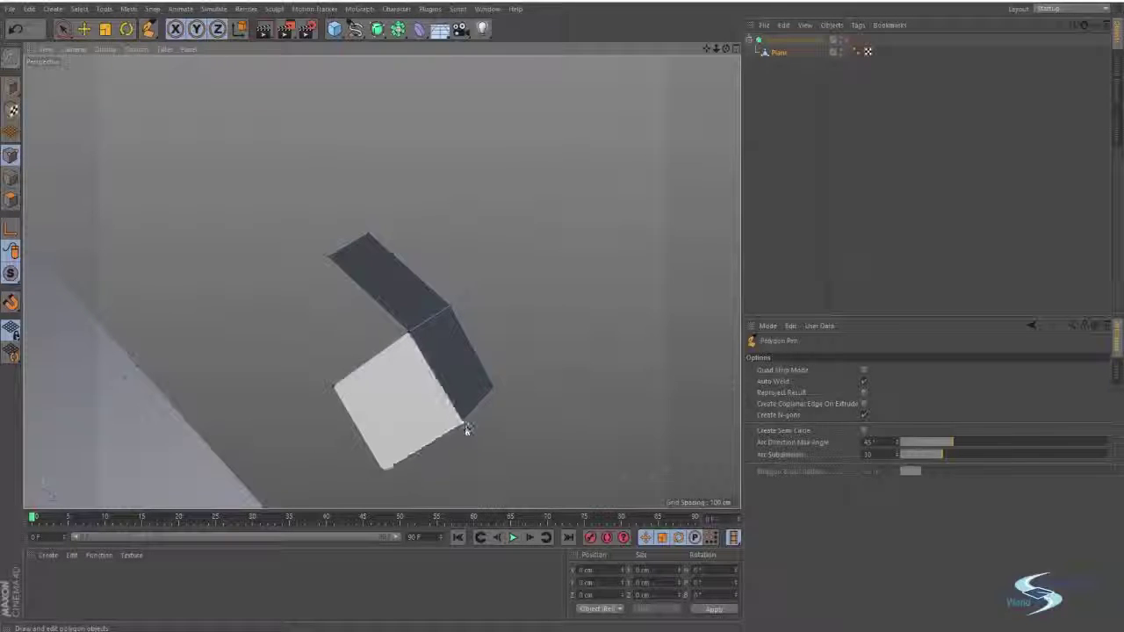
pyautogui.doubleClick(464, 422)
pyautogui.moveTo(387, 414)
pyautogui.keyDown('alt'); pyautogui.mouseDown()
pyautogui.moveTo(527, 288)
pyautogui.moveTo(550, 366)
pyautogui.moveTo(377, 427)
pyautogui.mouseUp(); pyautogui.keyUp('alt')
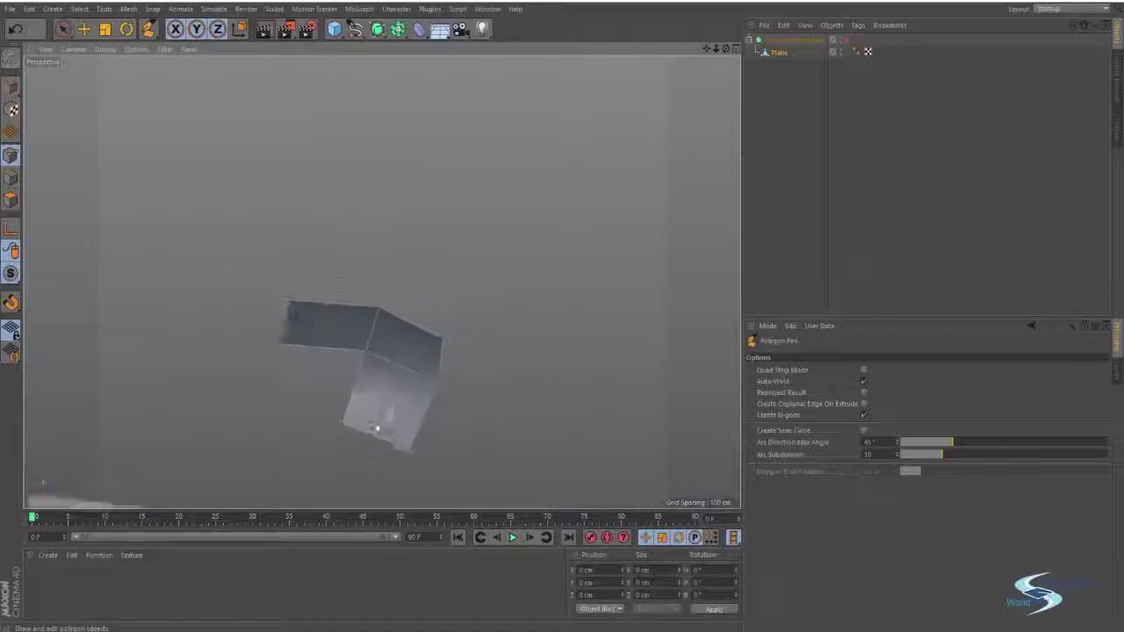
# Step: Draw a fourth quad in the open corner of the freestanding patch, reusing its border points
pyautogui.keyDown('alt'); pyautogui.moveTo(377, 426); pyautogui.dragTo(419, 392, button='middle'); pyautogui.keyUp('alt')
pyautogui.keyDown('alt'); pyautogui.moveTo(419, 392); pyautogui.dragTo(407, 365); pyautogui.keyUp('alt')
pyautogui.click(420, 327)
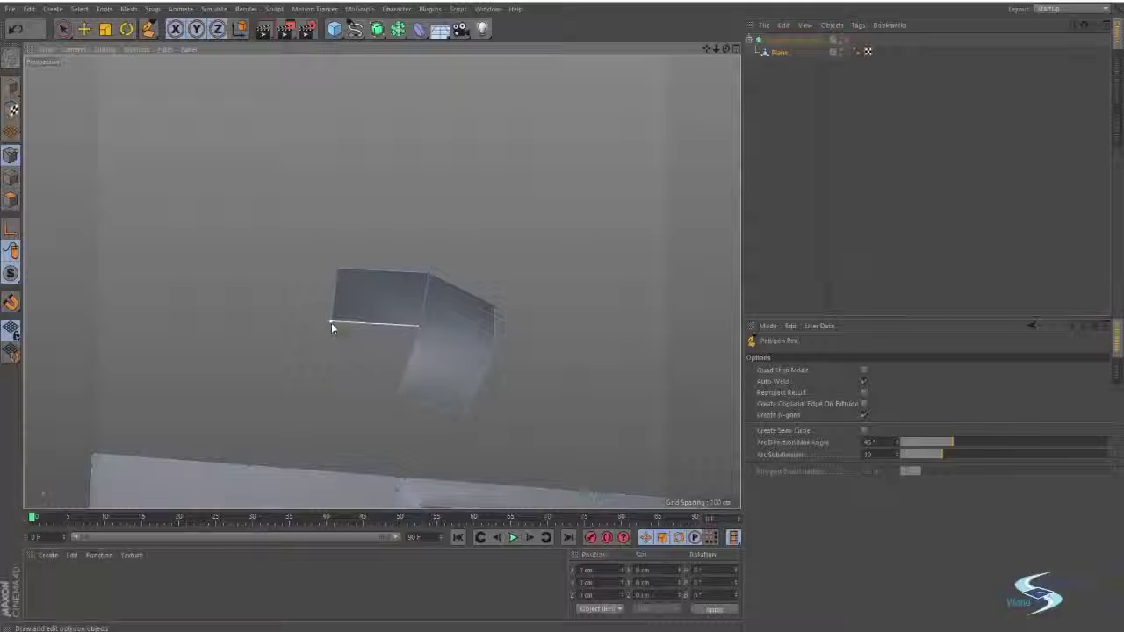
pyautogui.click(331, 323)
pyautogui.click(313, 390)
pyautogui.doubleClick(394, 400)
pyautogui.keyDown('alt'); pyautogui.moveTo(396, 397); pyautogui.dragTo(469, 342); pyautogui.keyUp('alt')
pyautogui.rightClick(417, 373)
pyautogui.click(391, 394)
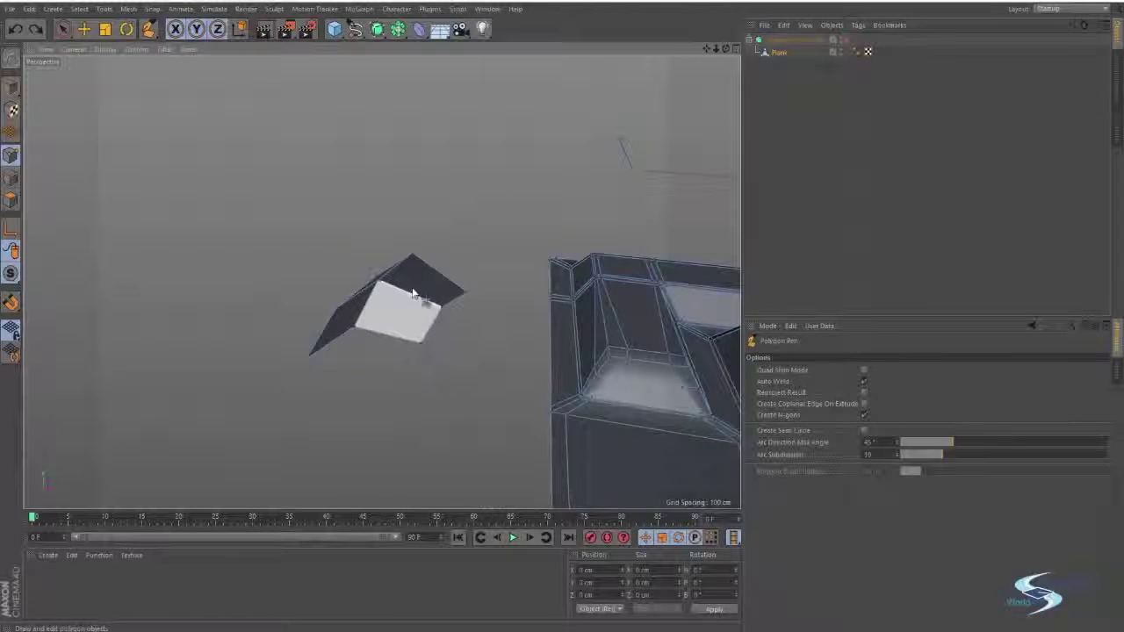
pyautogui.keyDown('alt'); pyautogui.moveTo(383, 285); pyautogui.dragTo(399, 314); pyautogui.keyUp('alt')
pyautogui.keyDown('alt'); pyautogui.moveTo(318, 312); pyautogui.dragTo(327, 330); pyautogui.keyUp('alt')
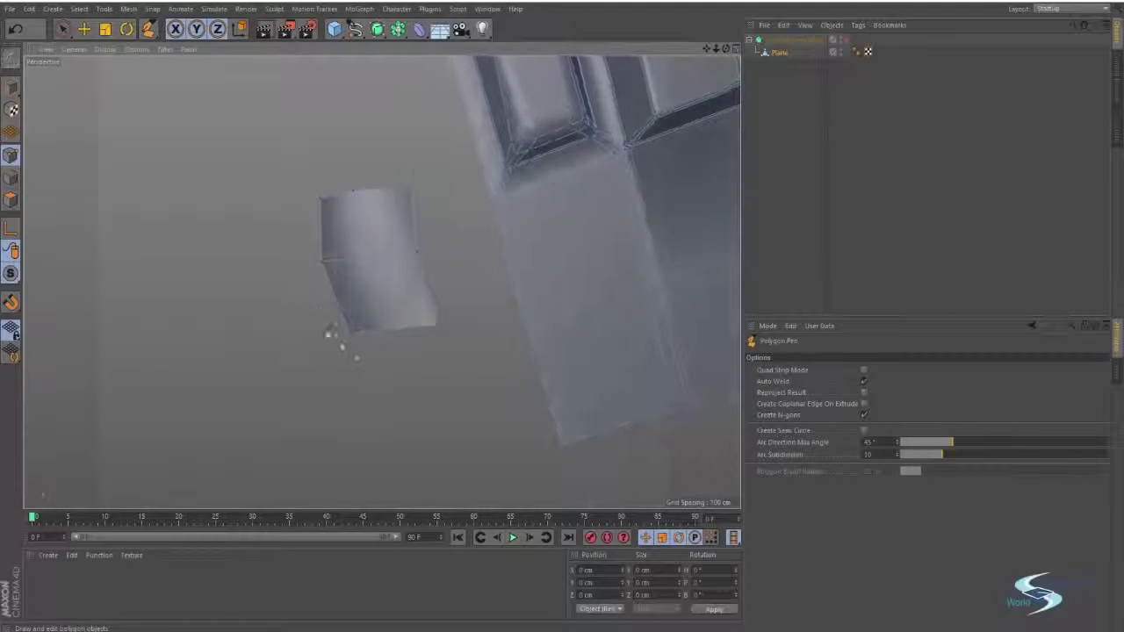
# Step: Extend the end of the freestanding patch with two adjoining quads using the Polygon Pen
pyautogui.click(406, 399)
pyautogui.click(457, 385)
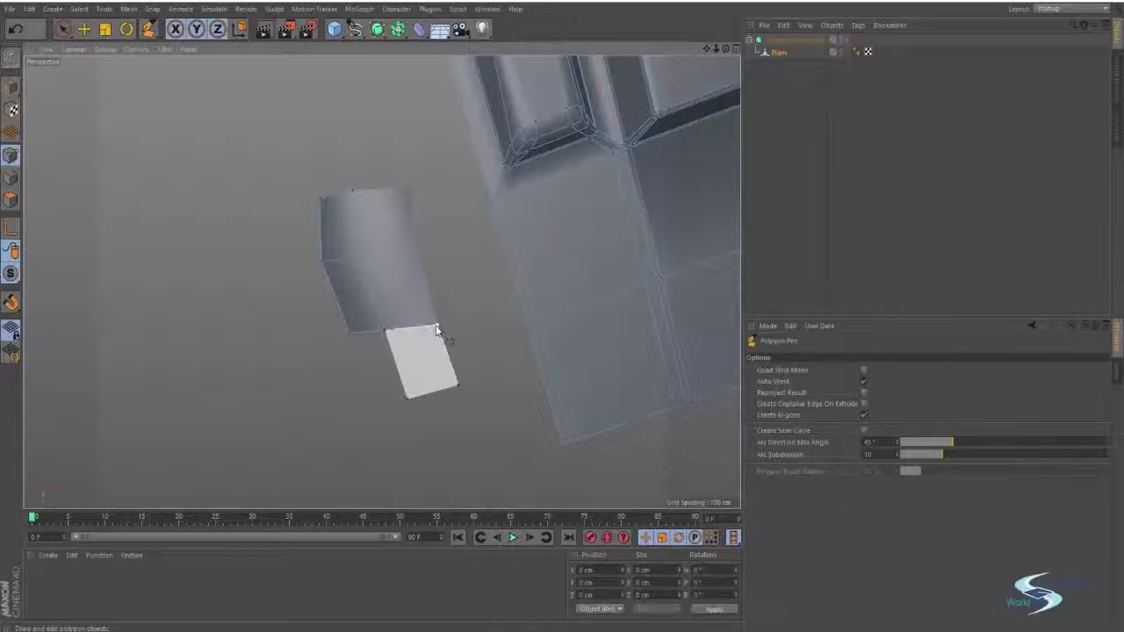
pyautogui.click(385, 331)
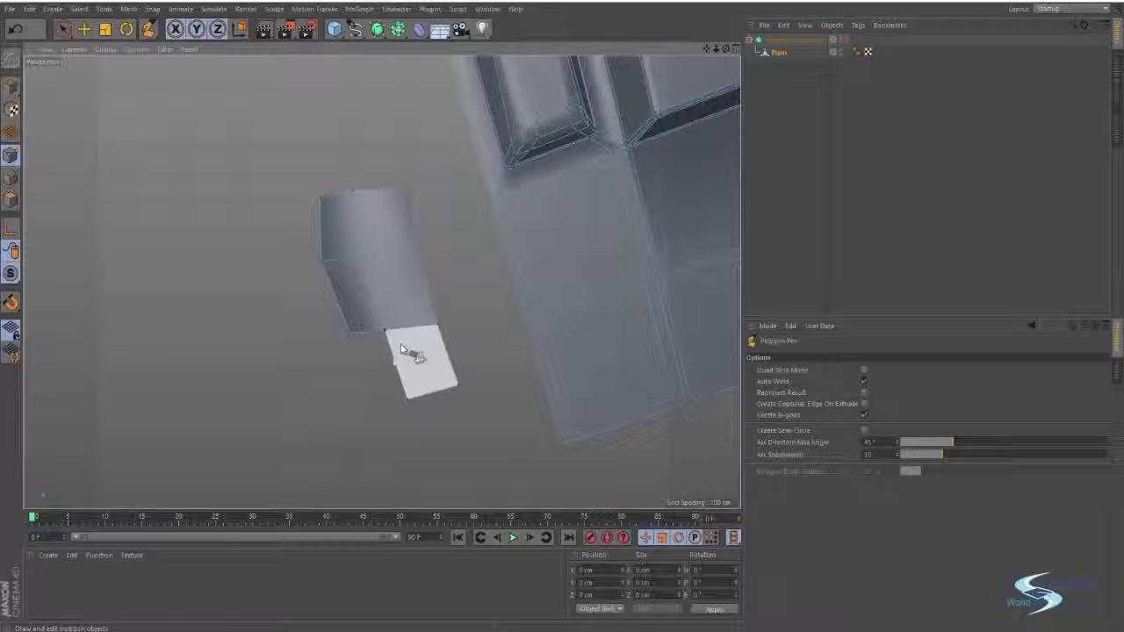
pyautogui.click(349, 334)
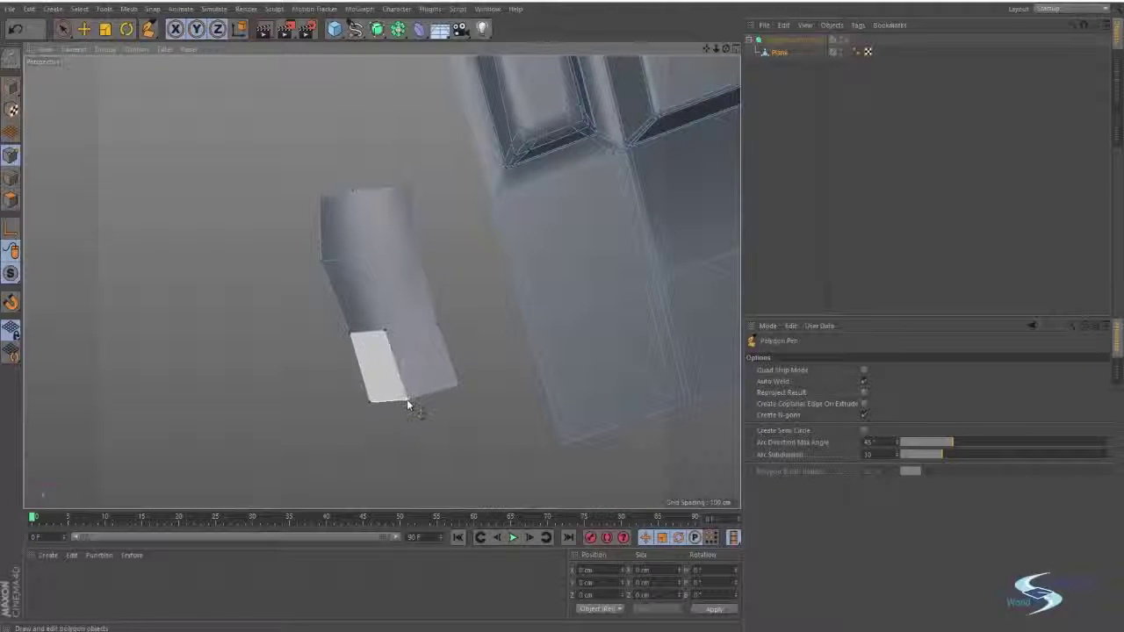
pyautogui.keyDown('alt'); pyautogui.moveTo(400, 343); pyautogui.dragTo(321, 276); pyautogui.keyUp('alt')
# Step: Switch to edge editing and extrude the end edges of the freestanding strip repeatedly into a long upward curve
pyautogui.click(14, 178)
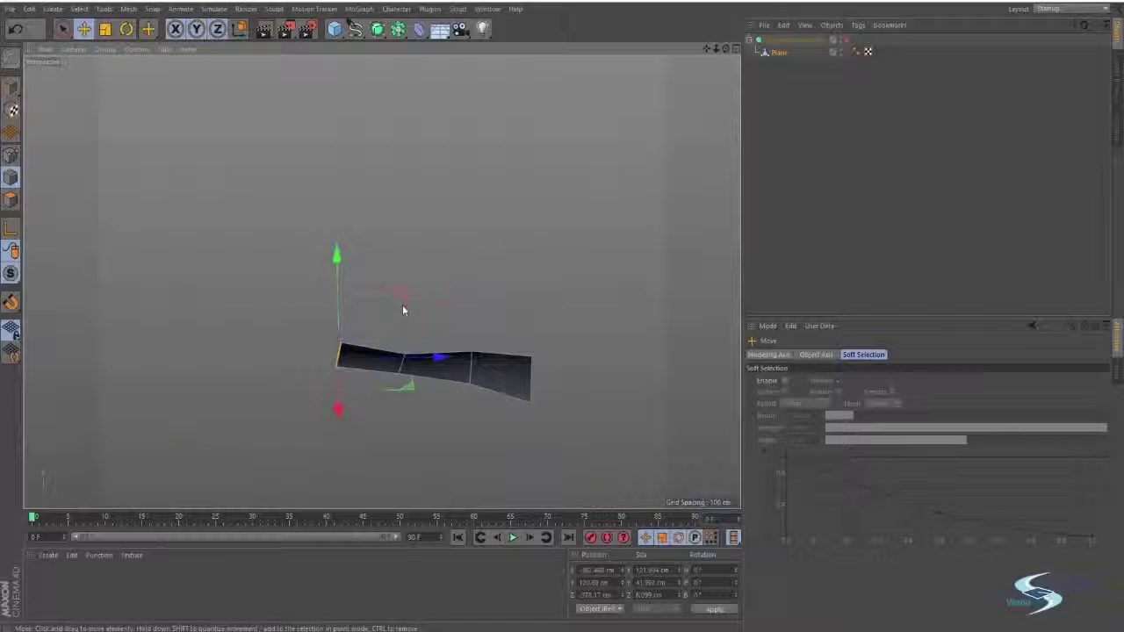
pyautogui.moveTo(402, 306); pyautogui.dragTo(192, 111)
pyautogui.moveTo(381, 282)
pyautogui.keyDown('alt'); pyautogui.mouseDown()
pyautogui.moveTo(118, 285)
pyautogui.moveTo(384, 279)
pyautogui.mouseUp(); pyautogui.keyUp('alt')
pyautogui.keyDown('alt'); pyautogui.moveTo(399, 344); pyautogui.dragTo(434, 296); pyautogui.keyUp('alt')
# Step: Switch to point editing and move the outer points of the curved strip outward to widen its bend
pyautogui.click(11, 155)
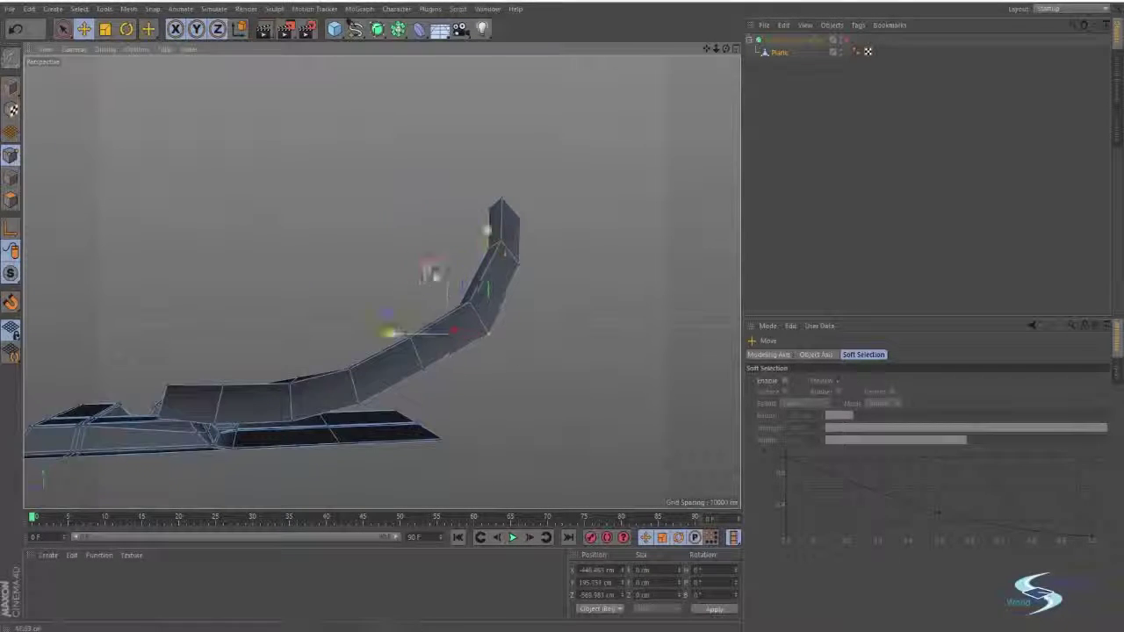
pyautogui.moveTo(367, 307); pyautogui.dragTo(380, 332)
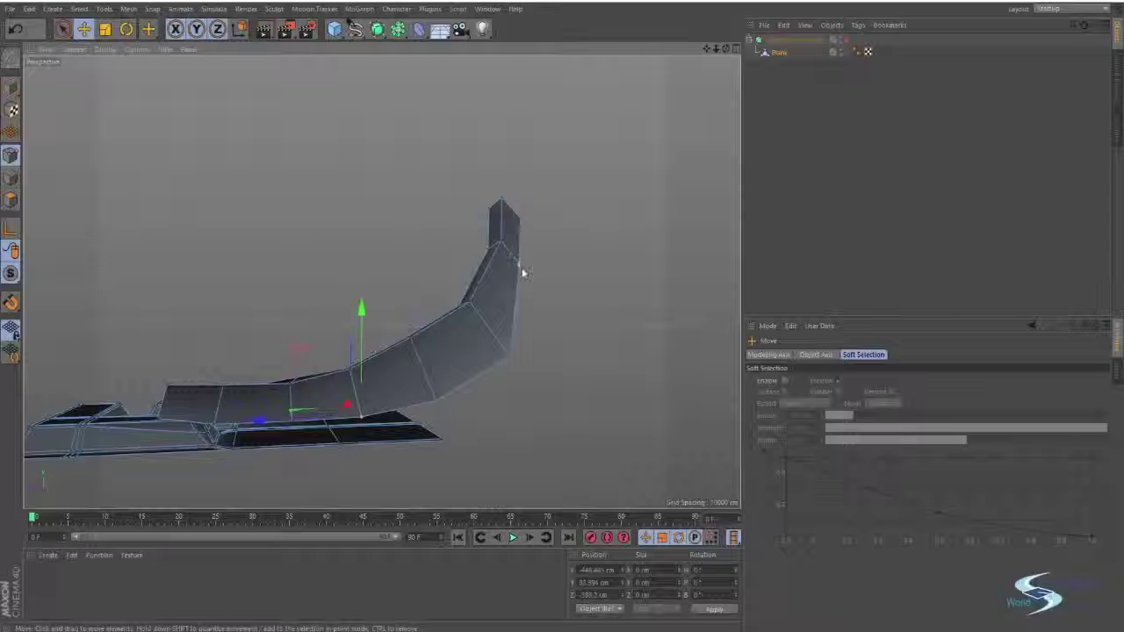
pyautogui.moveTo(457, 198); pyautogui.dragTo(487, 211)
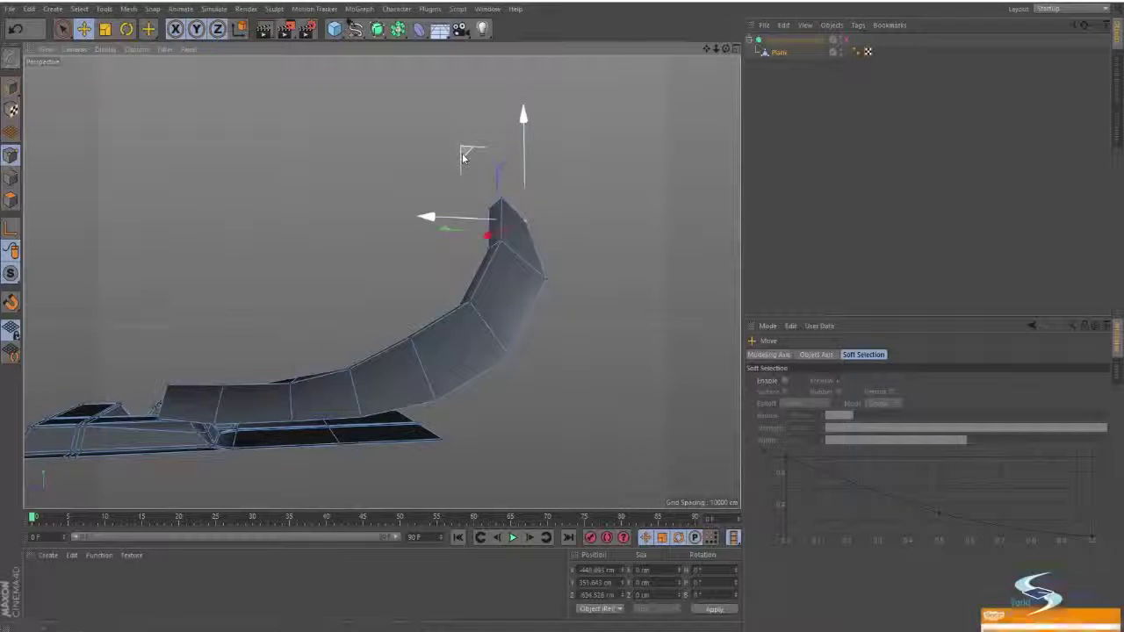
pyautogui.moveTo(461, 156); pyautogui.dragTo(487, 153)
# Step: Reposition the corner point at the lower end of the curved strip and inspect the shape
pyautogui.keyDown('alt'); pyautogui.moveTo(667, 228); pyautogui.dragTo(325, 382); pyautogui.keyUp('alt')
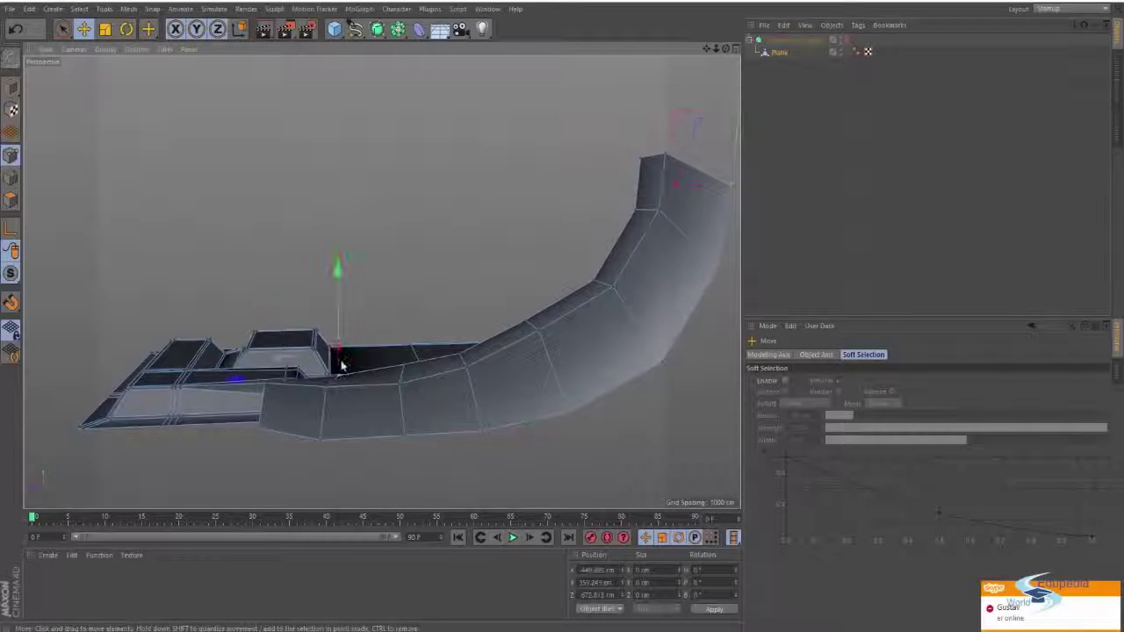
pyautogui.keyDown('alt'); pyautogui.moveTo(280, 314); pyautogui.dragTo(215, 369); pyautogui.keyUp('alt')
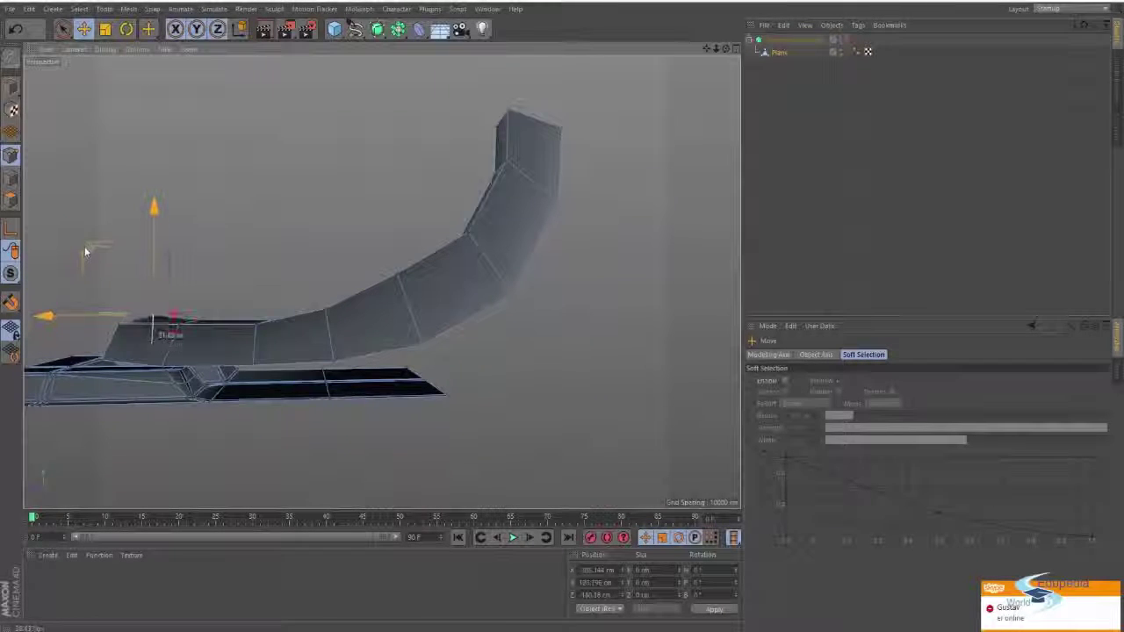
pyautogui.moveTo(85, 252); pyautogui.dragTo(80, 256)
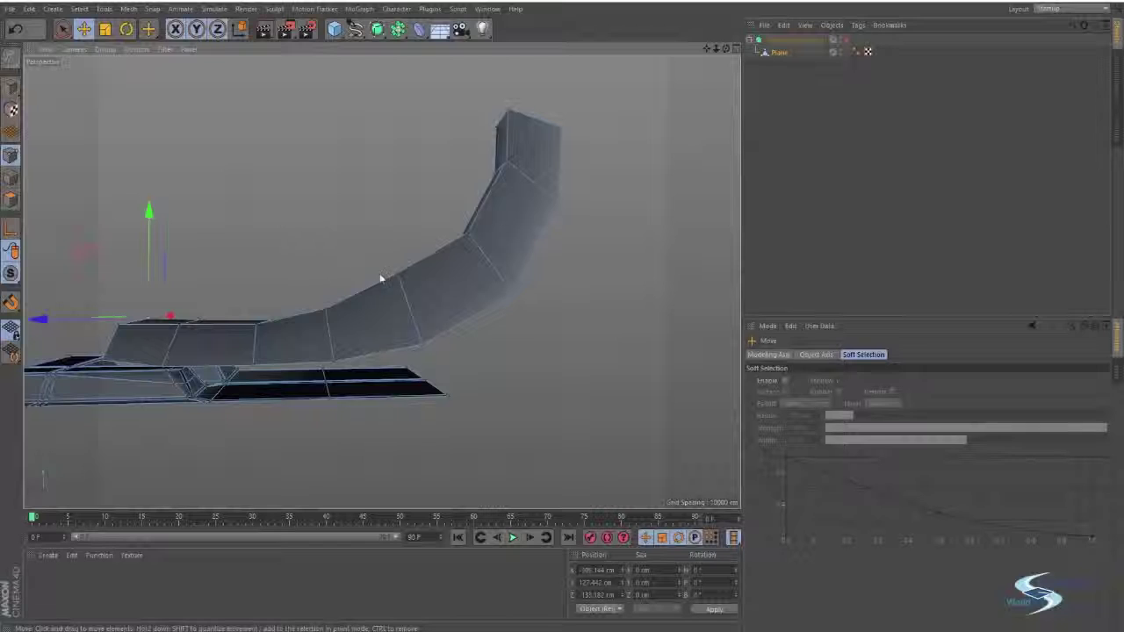
pyautogui.keyDown('alt'); pyautogui.moveTo(381, 279); pyautogui.dragTo(451, 323); pyautogui.keyUp('alt')
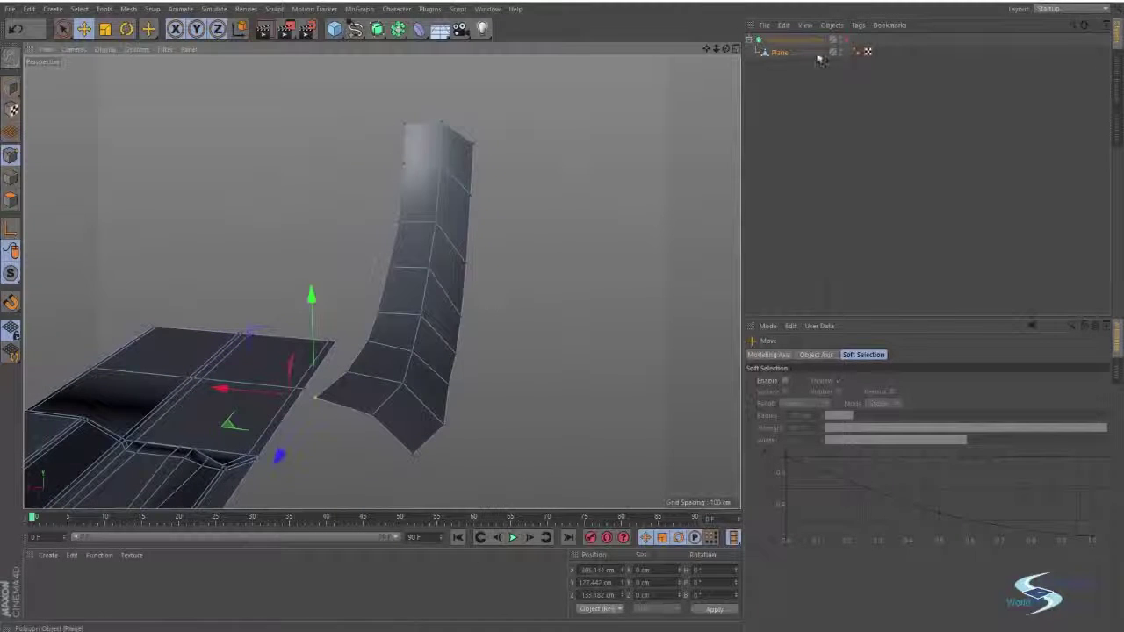
# Step: Enable the Subdivision Surface, inspect the smoothed curved strip in a render, and reselect the Plane
pyautogui.click(847, 42)
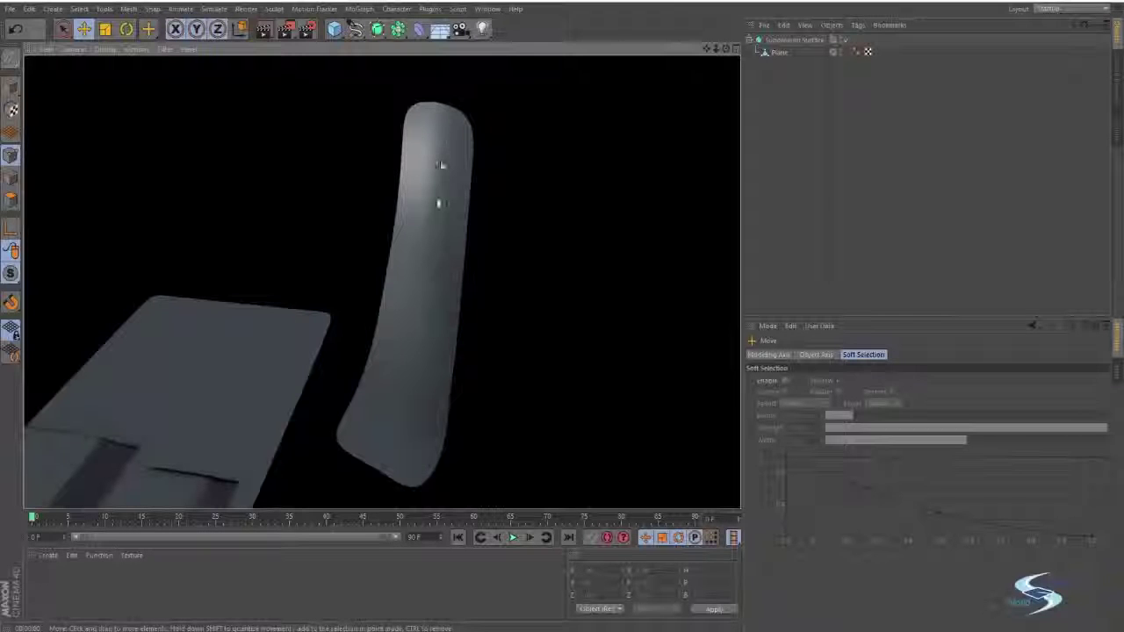
pyautogui.moveTo(391, 411)
pyautogui.keyDown('alt'); pyautogui.mouseDown()
pyautogui.moveTo(391, 381)
pyautogui.moveTo(418, 347)
pyautogui.moveTo(464, 344)
pyautogui.moveTo(430, 421)
pyautogui.moveTo(475, 401)
pyautogui.mouseUp(); pyautogui.keyUp('alt')
pyautogui.click(777, 53)
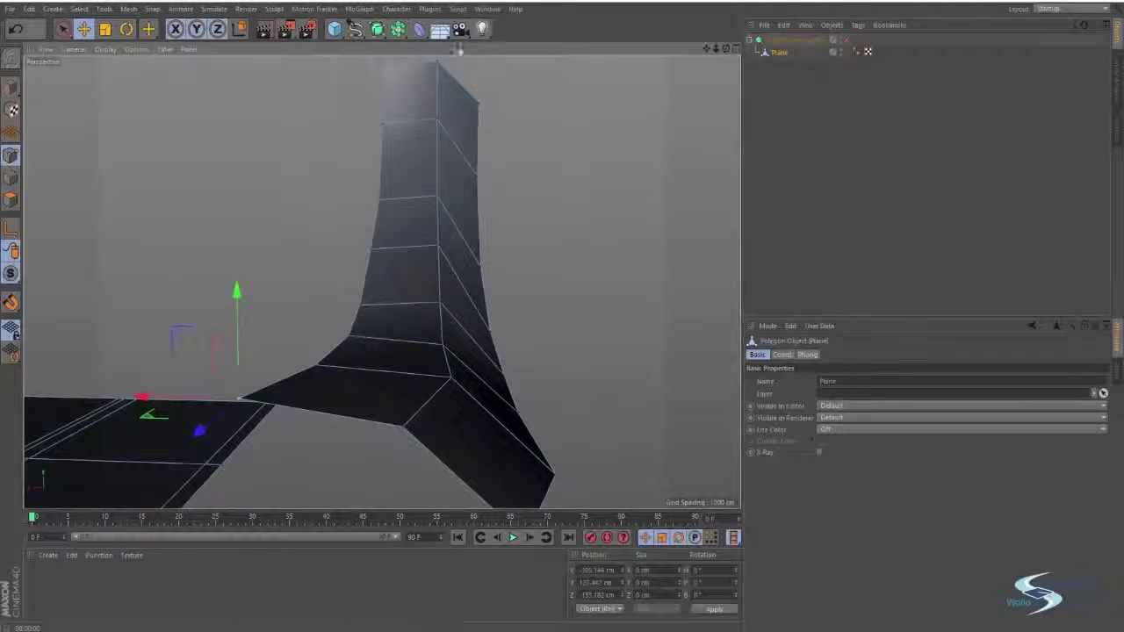
# Step: Switch to edge editing and add Knife loop cuts close to both sides of the strip's central edge
pyautogui.click(14, 187)
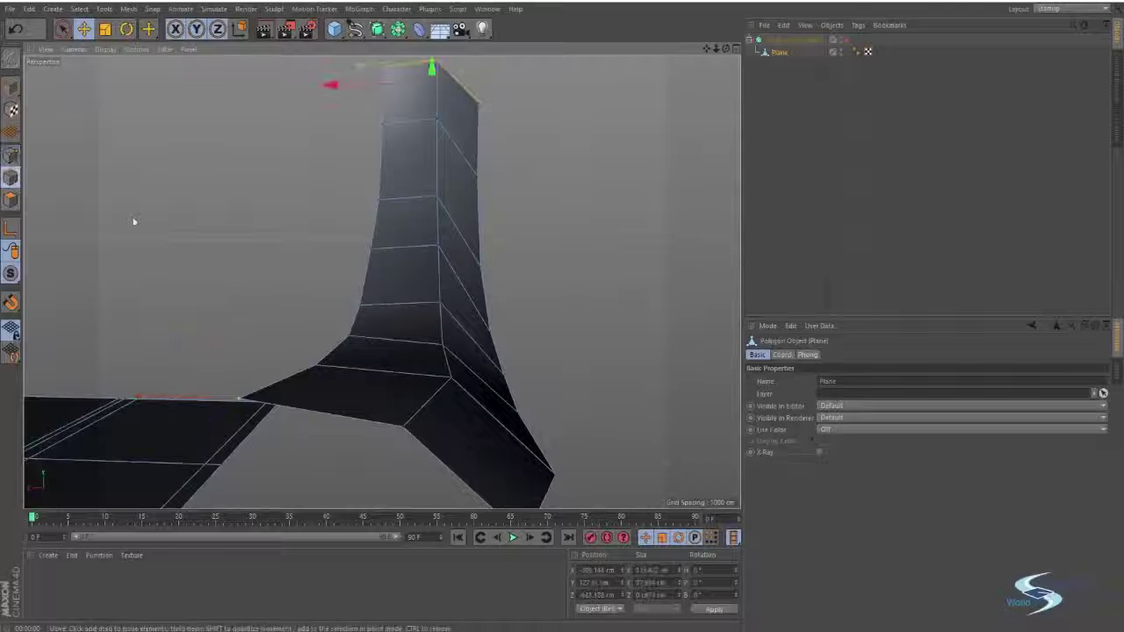
pyautogui.press('k')
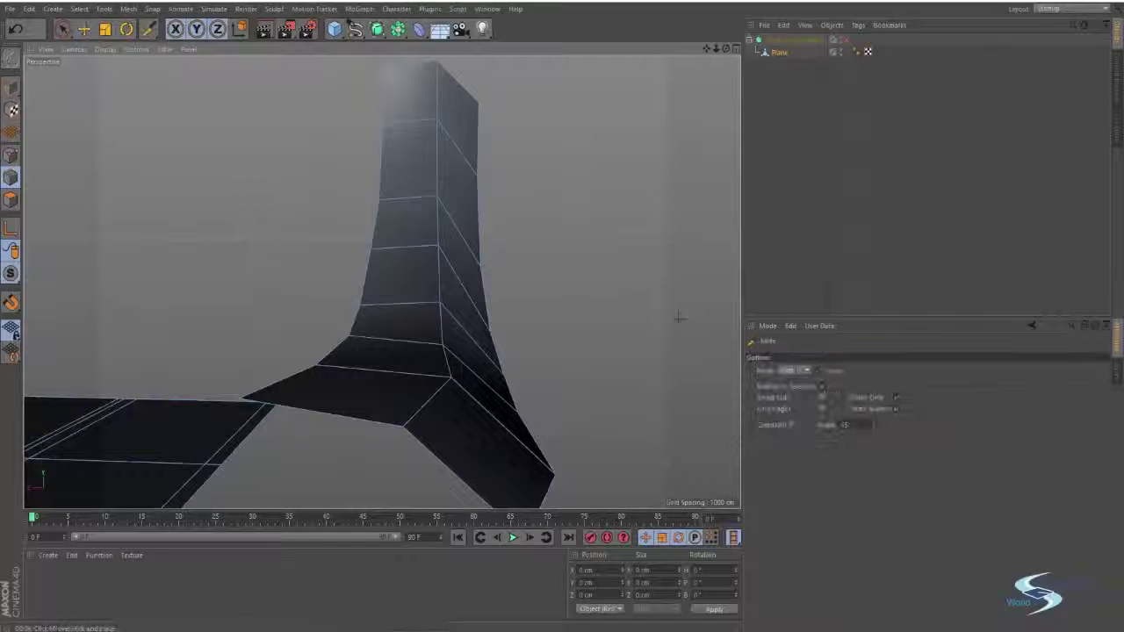
pyautogui.click(791, 371)
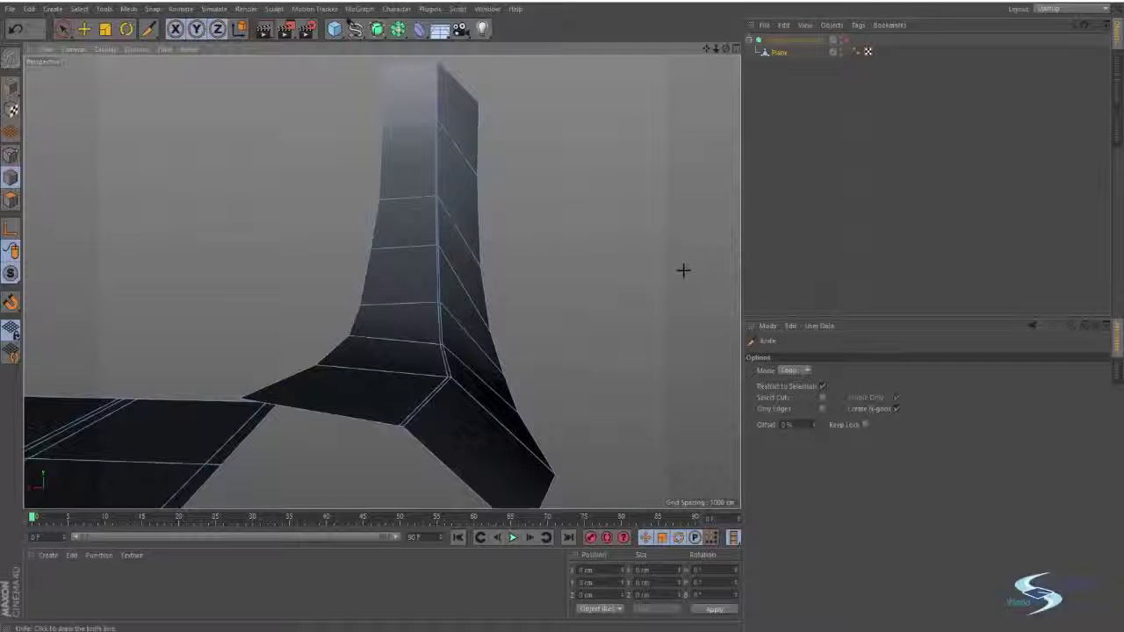
# Step: Turn the subdivision smoothing on and render the view to check the crease along the strip's centre
pyautogui.press('q')
pyautogui.press('e')
pyautogui.click(793, 181)
pyautogui.moveTo(428, 304)
pyautogui.keyDown('alt'); pyautogui.mouseDown()
pyautogui.moveTo(392, 387)
pyautogui.moveTo(421, 346)
pyautogui.mouseUp(); pyautogui.keyUp('alt')
pyautogui.hotkey('ctrl', 'r')
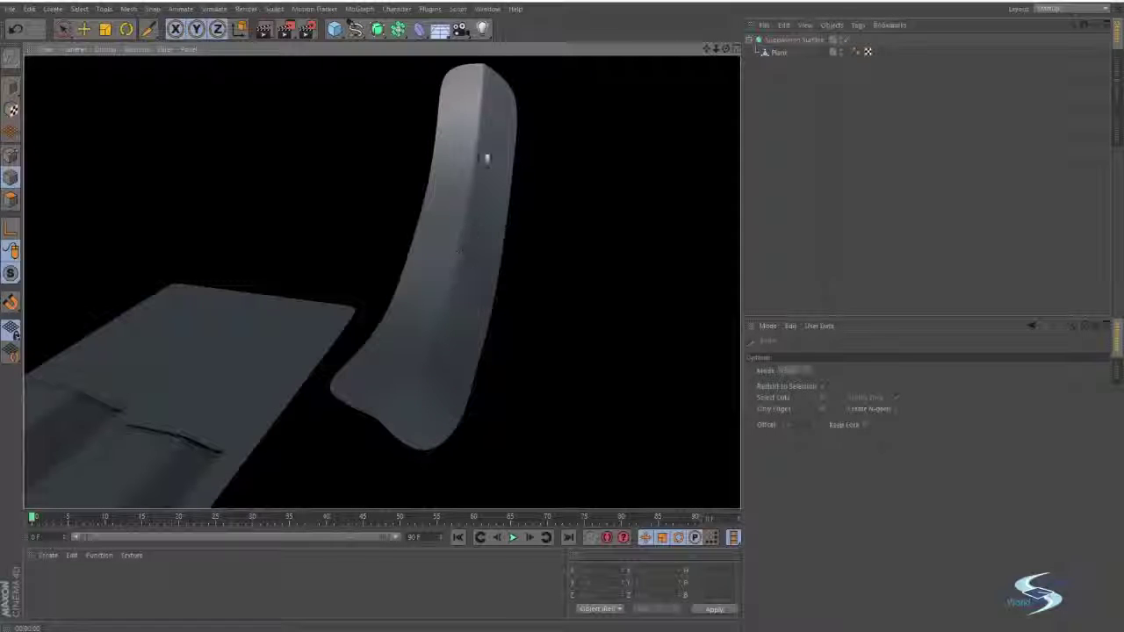
# Step: Turn the smoothing off and add Knife loop cuts close to the strip's outer borders on the Plane
pyautogui.click(776, 53)
pyautogui.press('q')
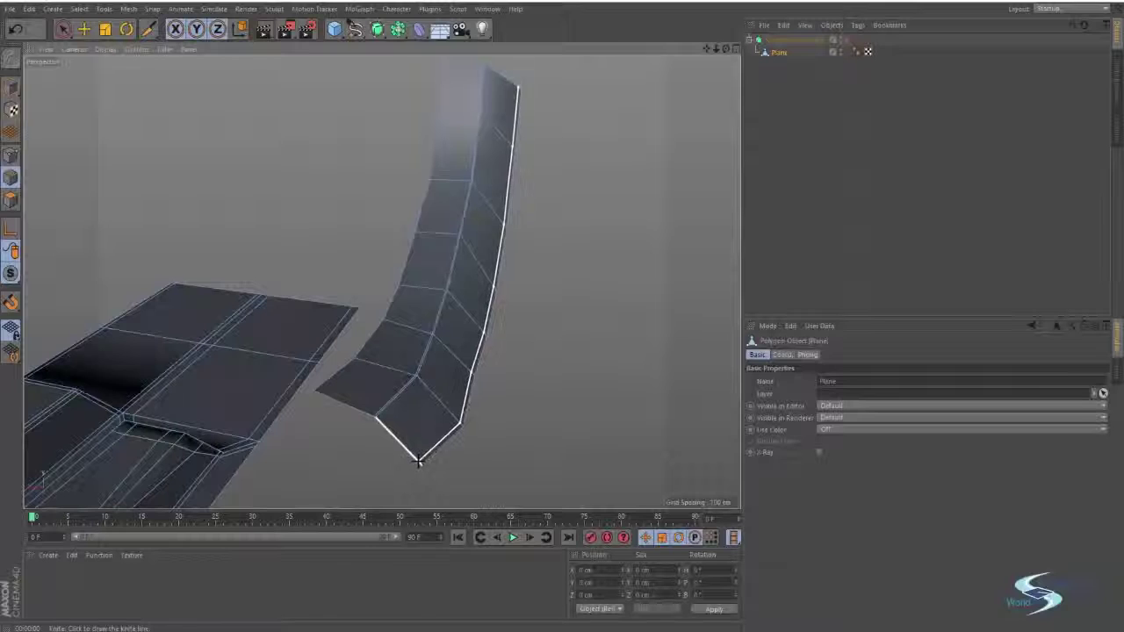
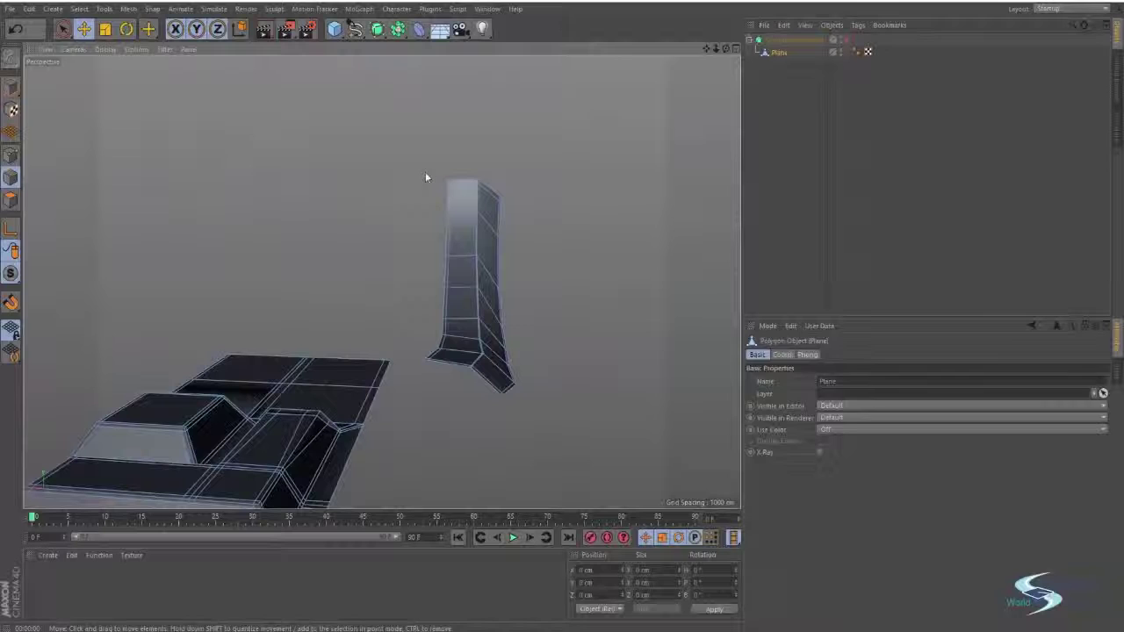
# Step: Select the whole freestanding strip with Rectangle Selection and delete it
pyautogui.press('u')
pyautogui.press('l')
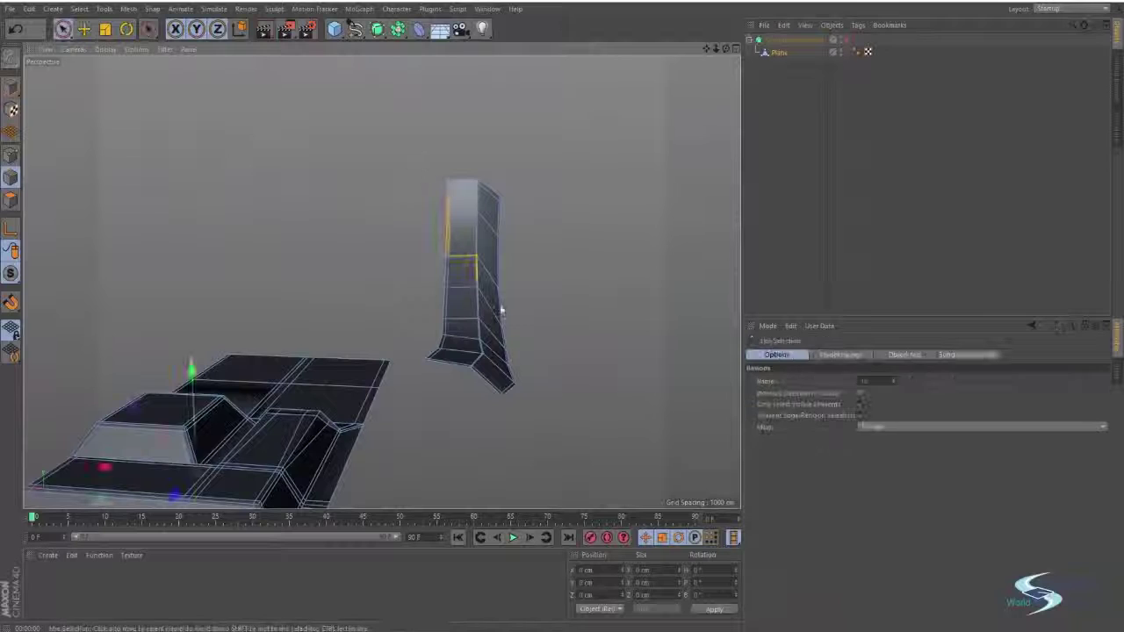
pyautogui.press('0')
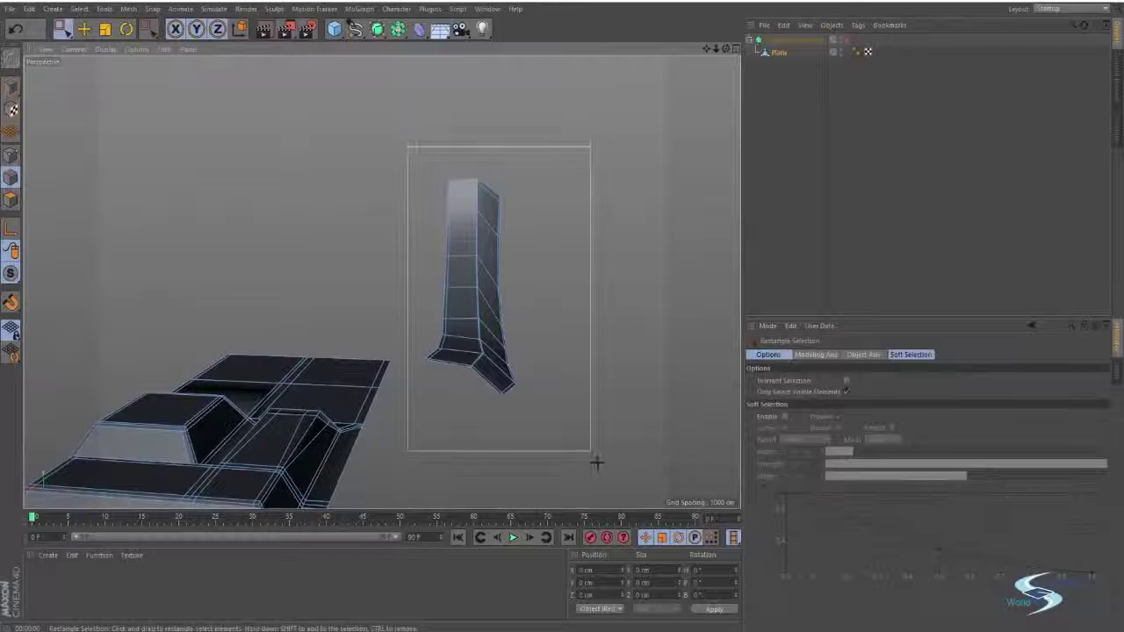
pyautogui.moveTo(596, 463); pyautogui.dragTo(600, 465)
pyautogui.press('Delete')
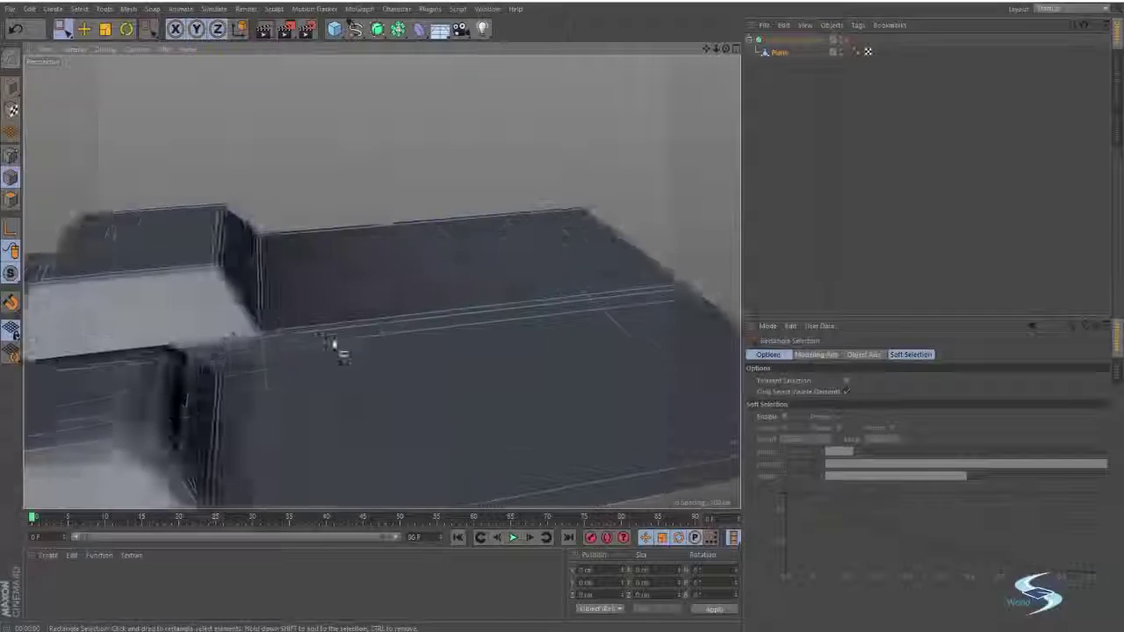
# Step: Try the Iron tool on the mesh around the raised blocks
pyautogui.keyDown('alt'); pyautogui.moveTo(333, 345); pyautogui.dragTo(399, 328); pyautogui.keyUp('alt')
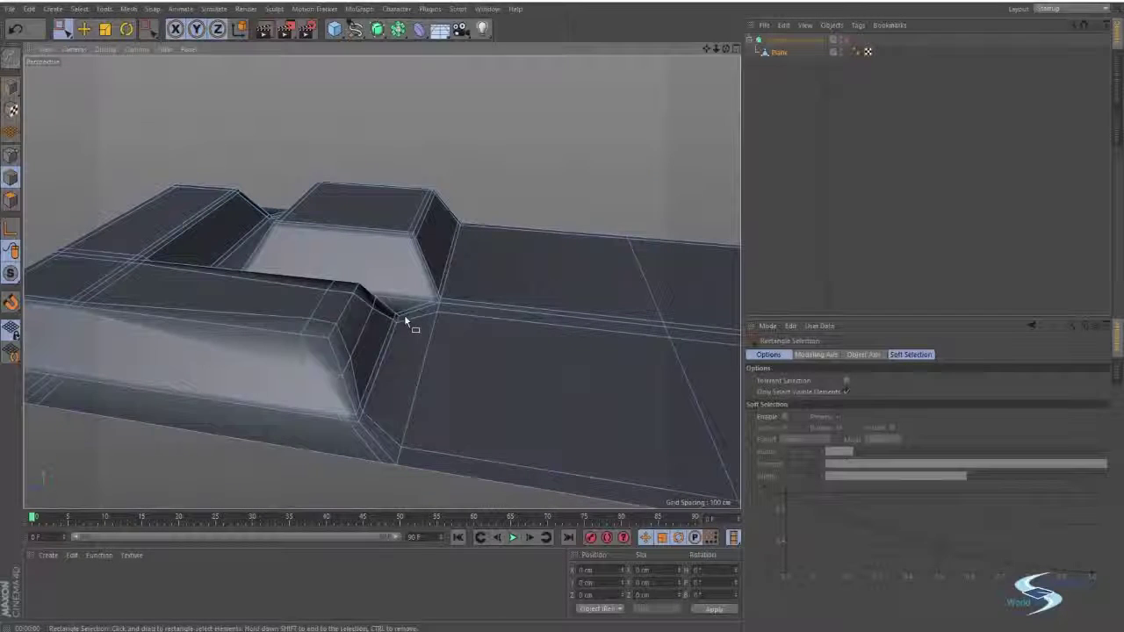
pyautogui.rightClick(412, 334)
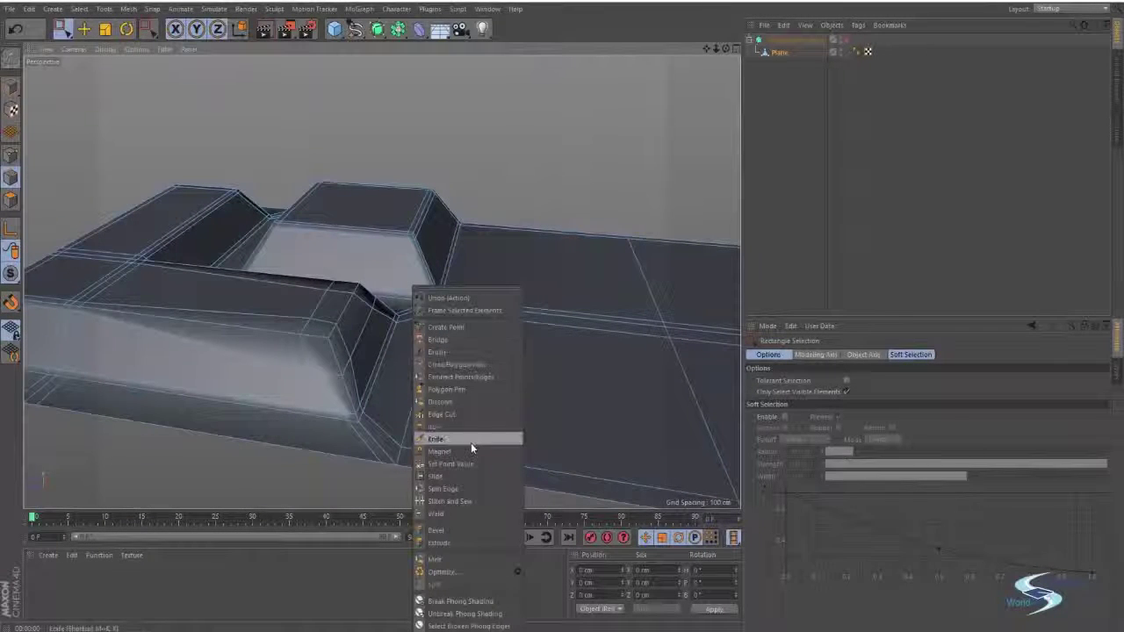
pyautogui.click(436, 439)
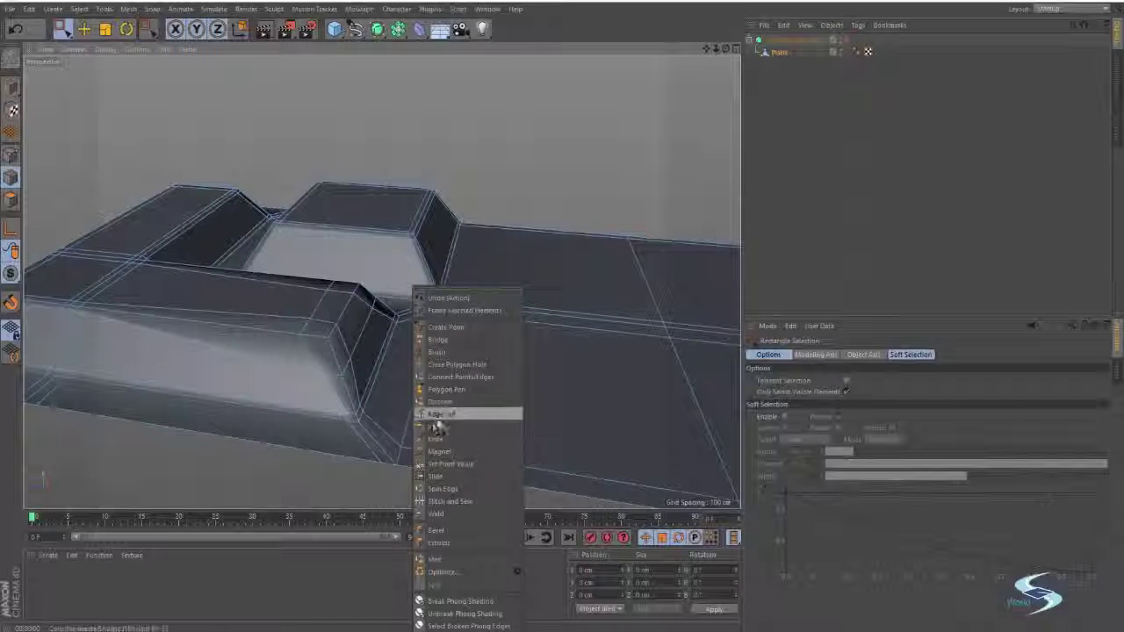
pyautogui.moveTo(442, 316); pyautogui.dragTo(414, 373)
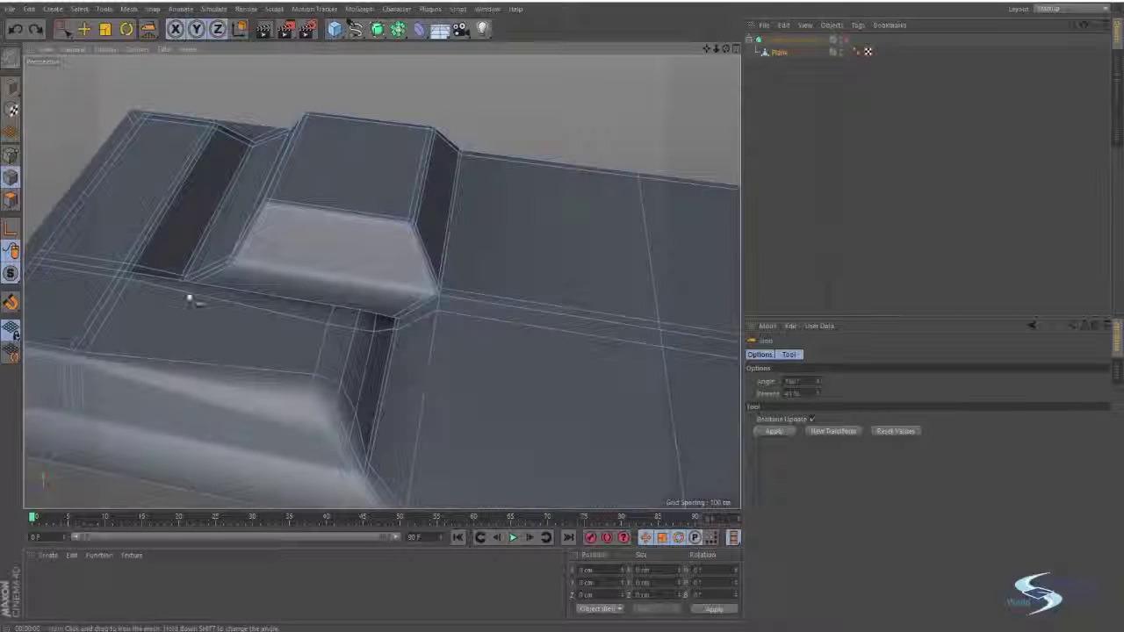
# Step: Select the edge at the foot of the raised block's end slope and try the Iron tool on it
pyautogui.press('e')
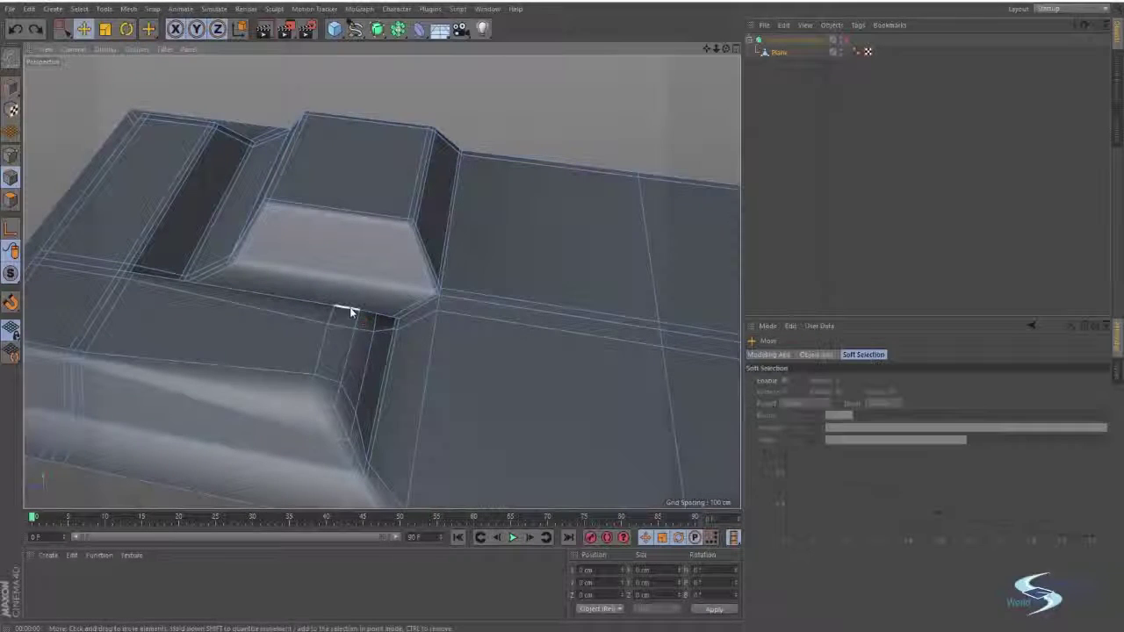
pyautogui.keyDown('alt'); pyautogui.moveTo(351, 312); pyautogui.dragTo(216, 326); pyautogui.keyUp('alt')
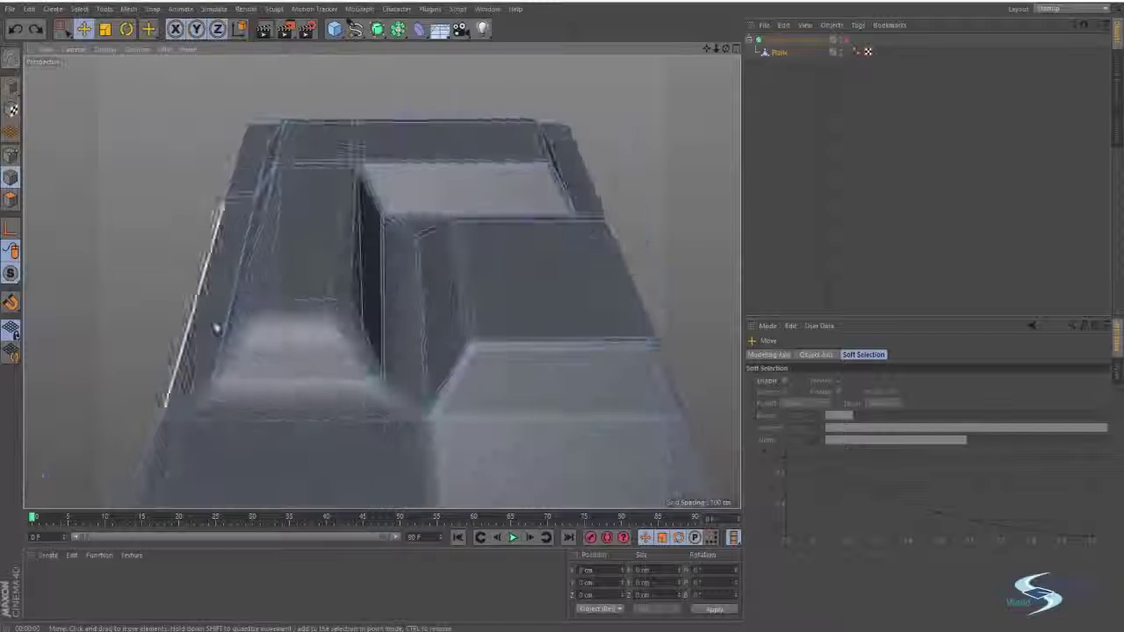
pyautogui.click(418, 425)
pyautogui.click(393, 424)
pyautogui.rightClick(393, 423)
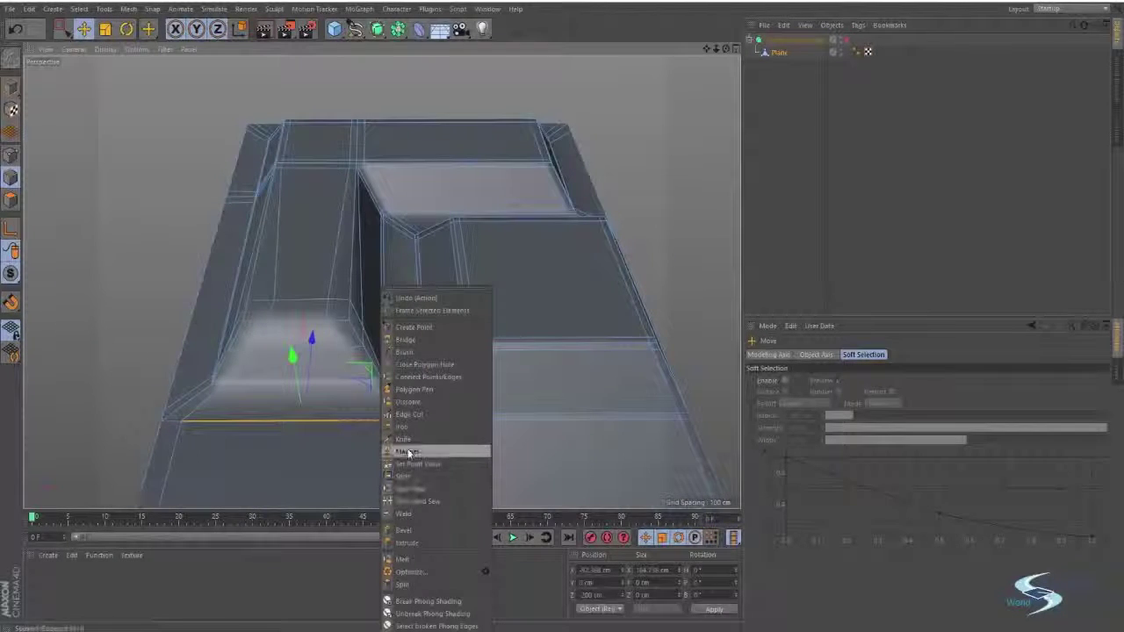
pyautogui.click(409, 427)
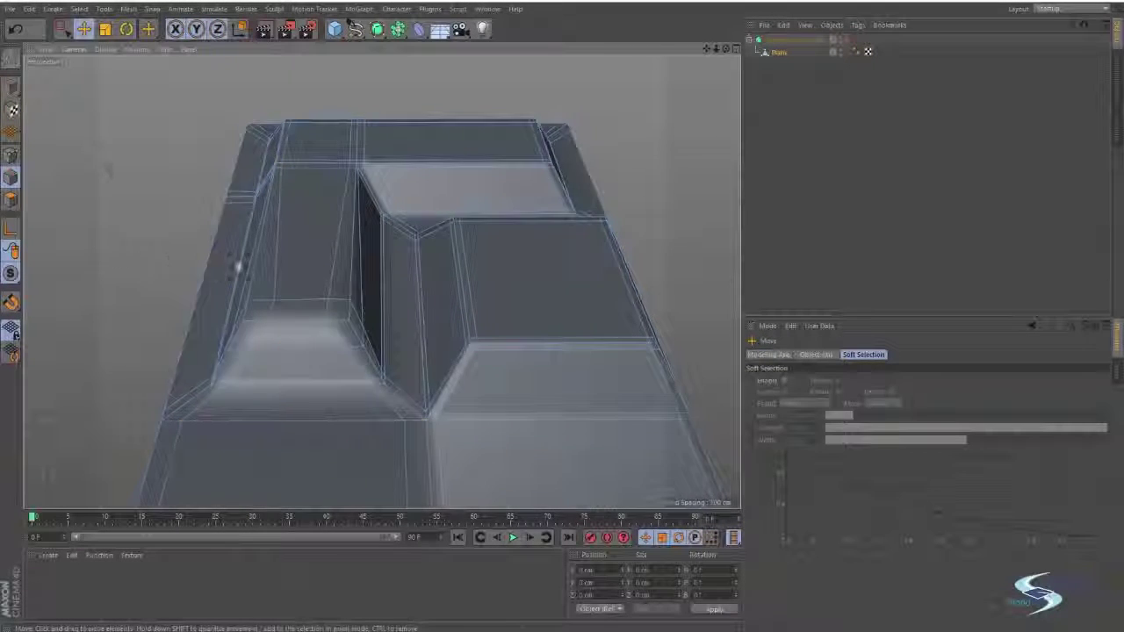
# Step: Select all edges of the mesh and try ironing the whole shape at varying strengths
pyautogui.keyDown('alt'); pyautogui.moveTo(154, 274); pyautogui.dragTo(267, 341); pyautogui.keyUp('alt')
pyautogui.hotkey('ctrl', 'a')
pyautogui.rightClick(199, 383)
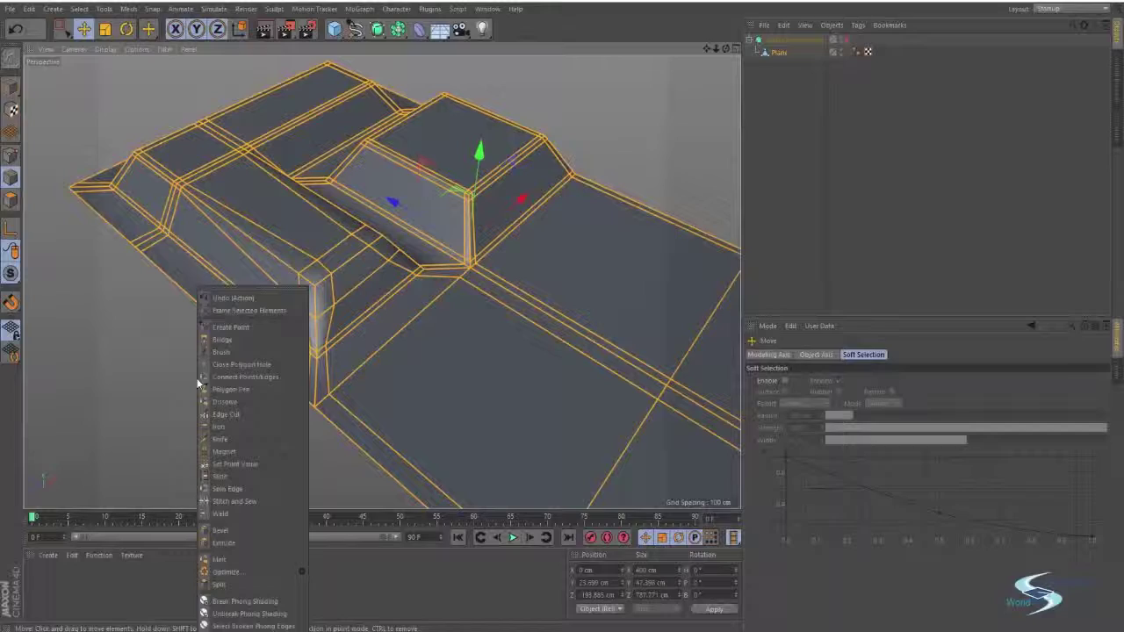
pyautogui.click(232, 430)
pyautogui.moveTo(232, 430); pyautogui.dragTo(396, 431)
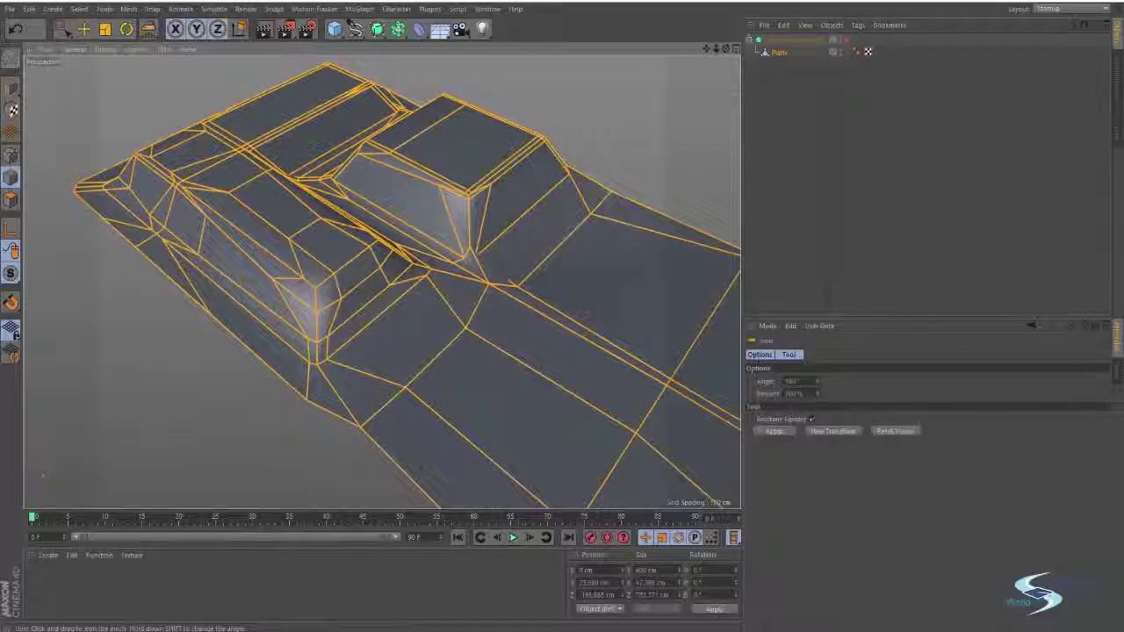
pyautogui.moveTo(404, 369); pyautogui.dragTo(281, 369)
pyautogui.moveTo(589, 361); pyautogui.dragTo(580, 314)
pyautogui.moveTo(307, 369); pyautogui.dragTo(202, 390)
pyautogui.press('e')
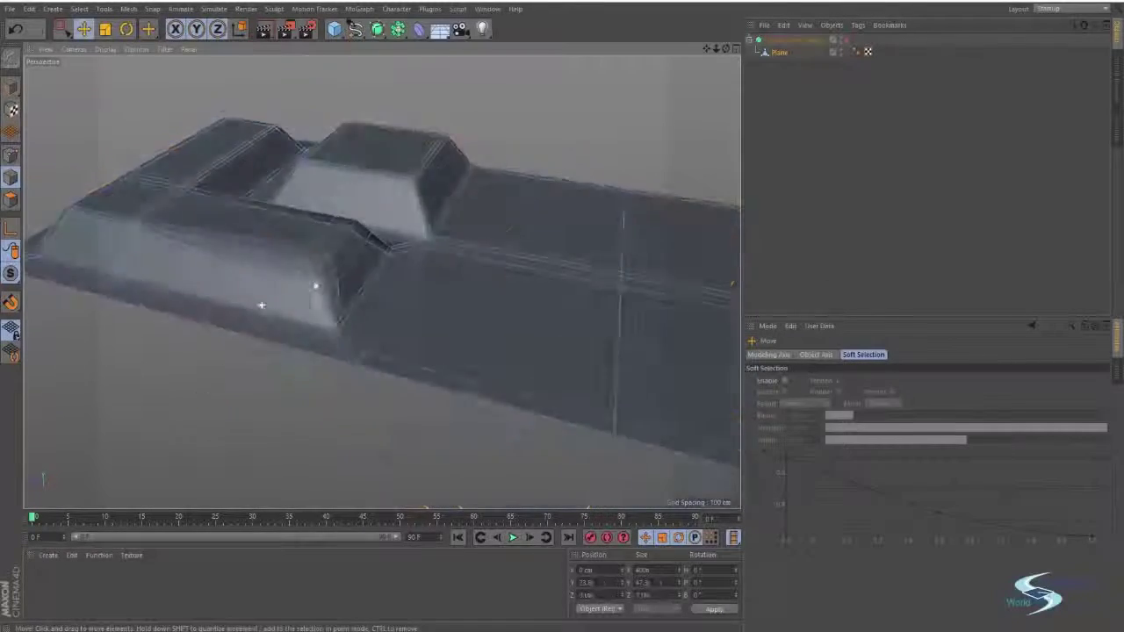
# Step: Try to pull the front block's upper corner with the Magnet tool and undo it
pyautogui.keyDown('alt'); pyautogui.moveTo(318, 255); pyautogui.dragTo(376, 348, button='middle'); pyautogui.keyUp('alt')
pyautogui.keyDown('alt'); pyautogui.moveTo(372, 369); pyautogui.dragTo(428, 439); pyautogui.keyUp('alt')
pyautogui.rightClick(486, 439)
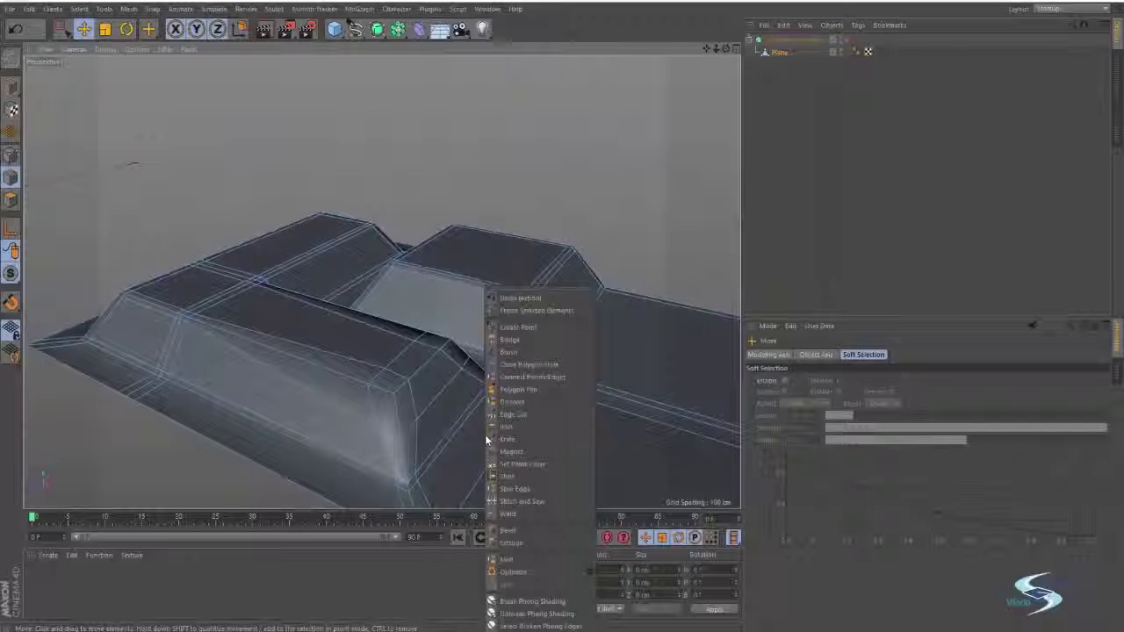
pyautogui.click(511, 451)
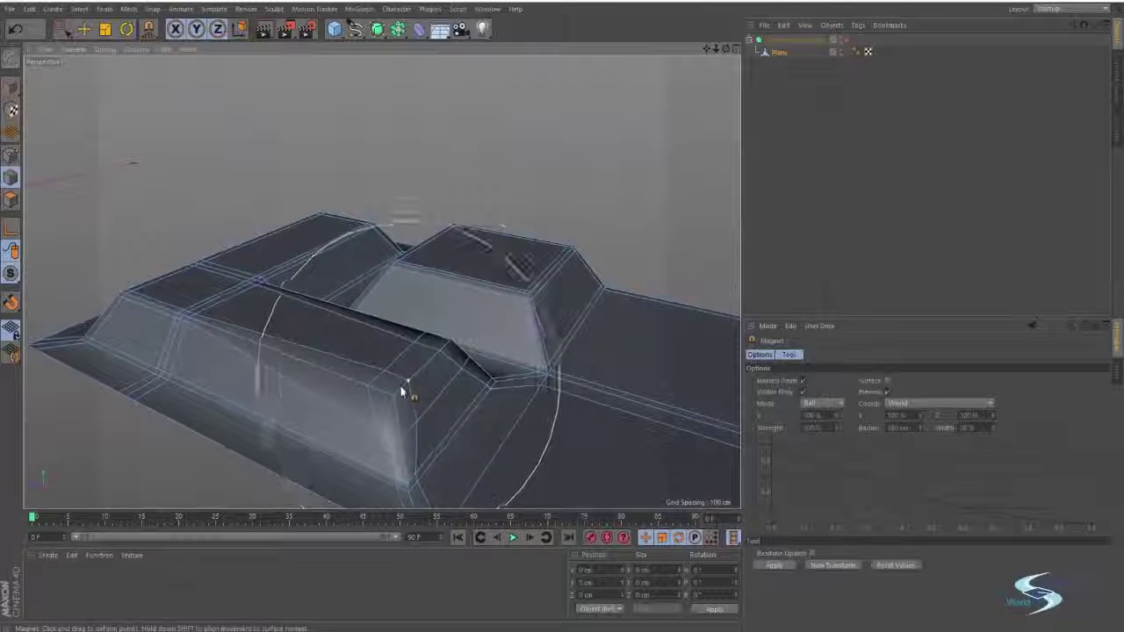
pyautogui.moveTo(401, 386)
pyautogui.mouseDown()
pyautogui.moveTo(379, 364)
pyautogui.moveTo(400, 372)
pyautogui.moveTo(454, 451)
pyautogui.moveTo(429, 458)
pyautogui.moveTo(445, 416)
pyautogui.mouseUp()
pyautogui.hotkey('ctrl', 'z')
pyautogui.keyDown('alt'); pyautogui.moveTo(444, 416); pyautogui.dragTo(304, 288, button='middle'); pyautogui.keyUp('alt')
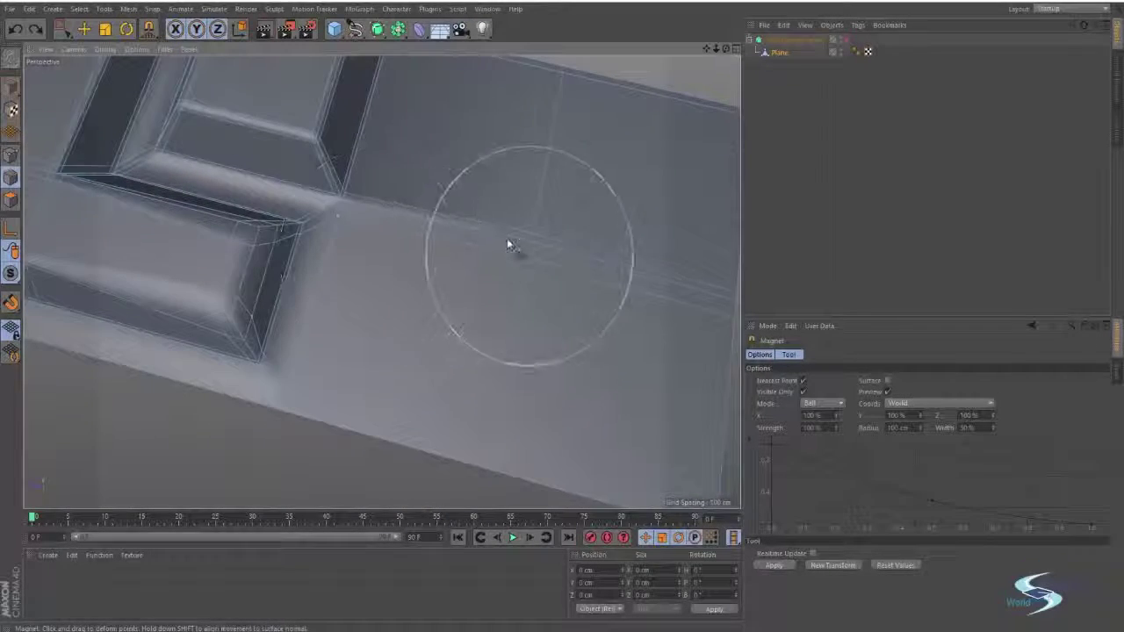
# Step: Reduce the Magnet's radius and strength to suit the upper corner of the rear raised block
pyautogui.moveTo(508, 243)
pyautogui.mouseDown()
pyautogui.moveTo(519, 324)
pyautogui.moveTo(569, 331)
pyautogui.moveTo(484, 211)
pyautogui.moveTo(464, 238)
pyautogui.mouseUp()
pyautogui.keyDown('alt'); pyautogui.moveTo(464, 238); pyautogui.dragTo(546, 381, button='middle'); pyautogui.keyUp('alt')
pyautogui.moveTo(424, 290)
pyautogui.keyDown('alt'); pyautogui.mouseDown()
pyautogui.moveTo(372, 231)
pyautogui.moveTo(439, 263)
pyautogui.mouseUp(); pyautogui.keyUp('alt')
pyautogui.moveTo(439, 264)
pyautogui.mouseDown(button='middle')
pyautogui.moveTo(352, 246)
pyautogui.moveTo(375, 248)
pyautogui.mouseUp(button='middle')
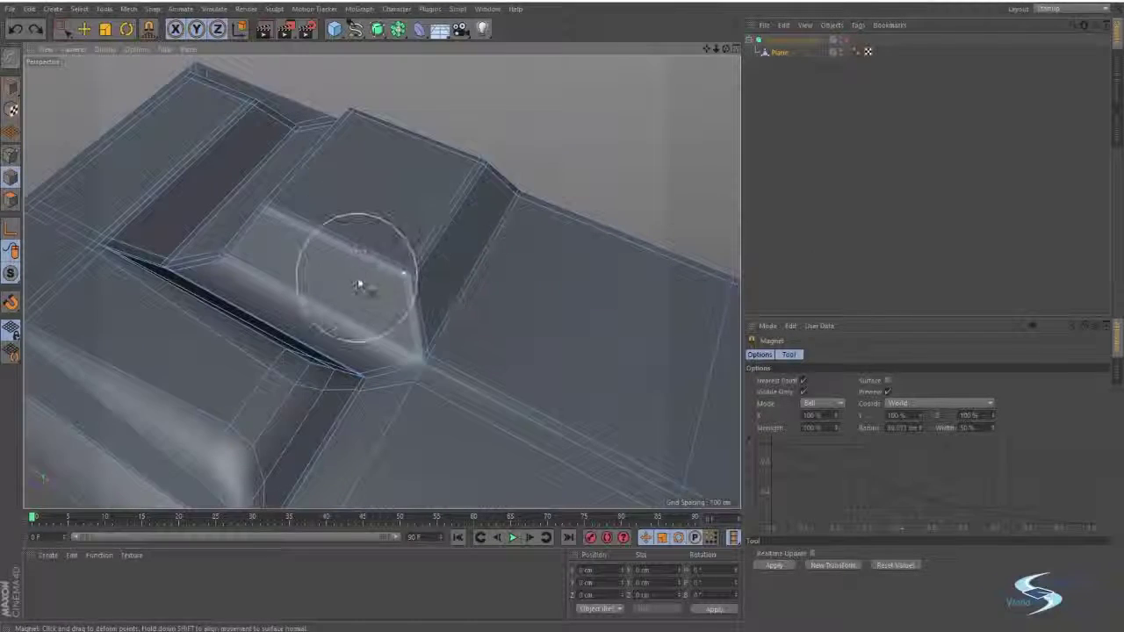
pyautogui.moveTo(412, 287)
pyautogui.keyDown('alt'); pyautogui.mouseDown()
pyautogui.moveTo(467, 237)
pyautogui.moveTo(379, 248)
pyautogui.moveTo(416, 294)
pyautogui.mouseUp(); pyautogui.keyUp('alt')
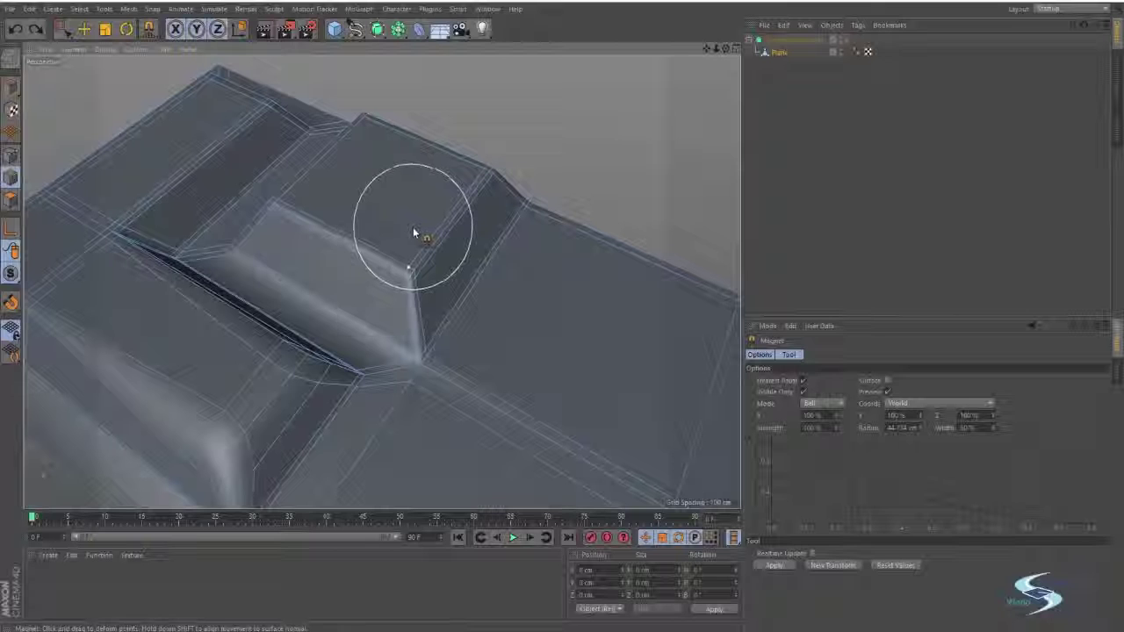
pyautogui.moveTo(413, 227)
pyautogui.mouseDown(button='middle')
pyautogui.moveTo(388, 226)
pyautogui.moveTo(461, 227)
pyautogui.moveTo(387, 231)
pyautogui.moveTo(398, 234)
pyautogui.moveTo(398, 259)
pyautogui.mouseUp(button='middle')
pyautogui.keyDown('alt'); pyautogui.moveTo(409, 281); pyautogui.dragTo(418, 285); pyautogui.keyUp('alt')
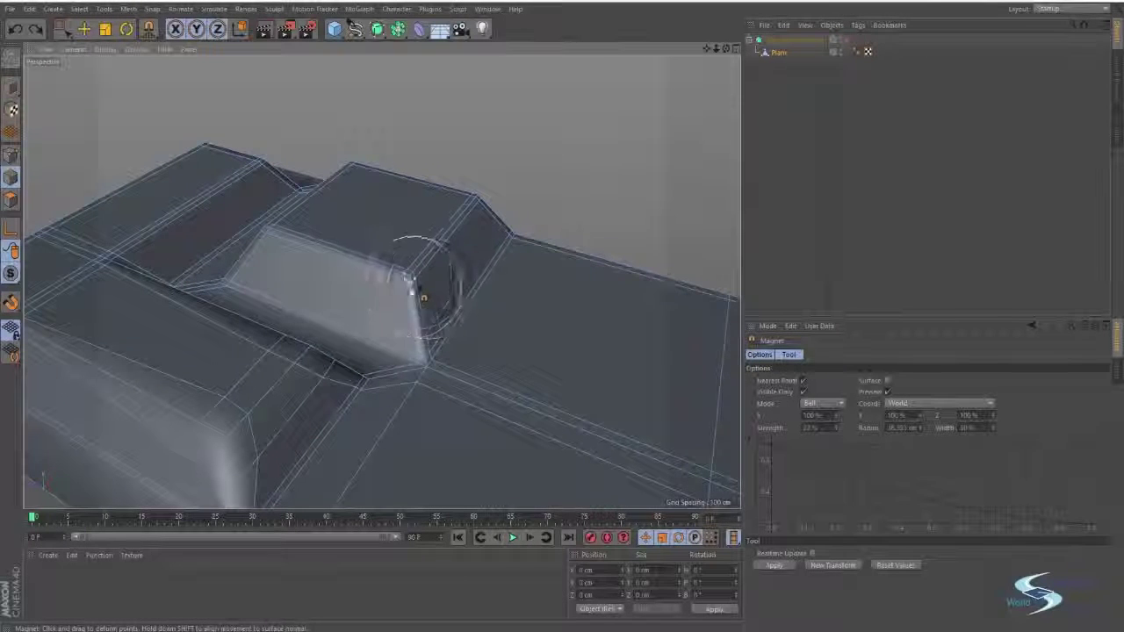
# Step: Pull the rear block's upper corner with the Magnet and check the deformed shape with and without smoothing
pyautogui.moveTo(409, 284)
pyautogui.mouseDown()
pyautogui.moveTo(401, 276)
pyautogui.moveTo(450, 303)
pyautogui.moveTo(499, 246)
pyautogui.moveTo(369, 291)
pyautogui.moveTo(409, 264)
pyautogui.moveTo(431, 194)
pyautogui.moveTo(396, 278)
pyautogui.moveTo(376, 371)
pyautogui.moveTo(390, 296)
pyautogui.mouseUp()
pyautogui.hotkey('ctrl', 'z')
pyautogui.moveTo(379, 250); pyautogui.dragTo(465, 272)
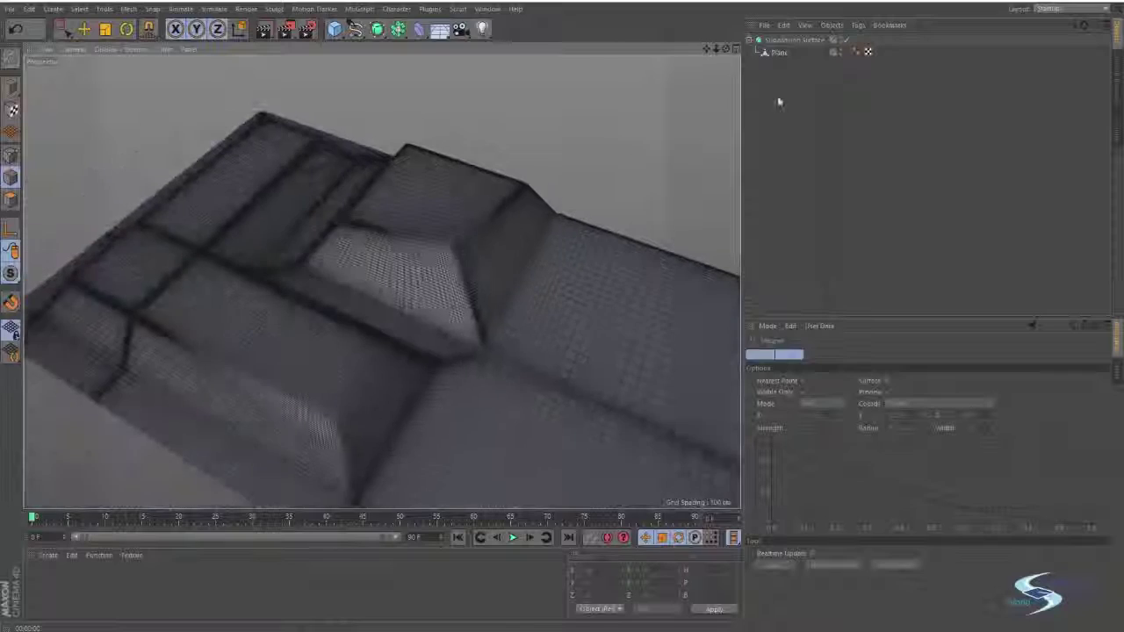
pyautogui.click(778, 53)
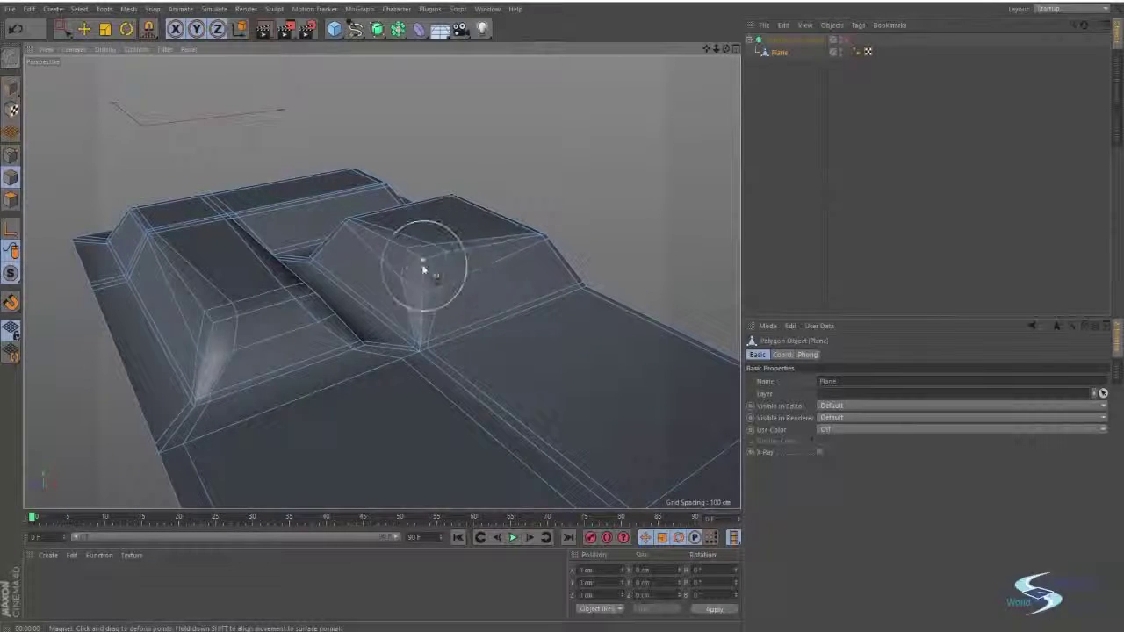
pyautogui.moveTo(416, 283)
pyautogui.keyDown('alt'); pyautogui.mouseDown()
pyautogui.moveTo(464, 231)
pyautogui.moveTo(526, 288)
pyautogui.mouseUp(); pyautogui.keyUp('alt')
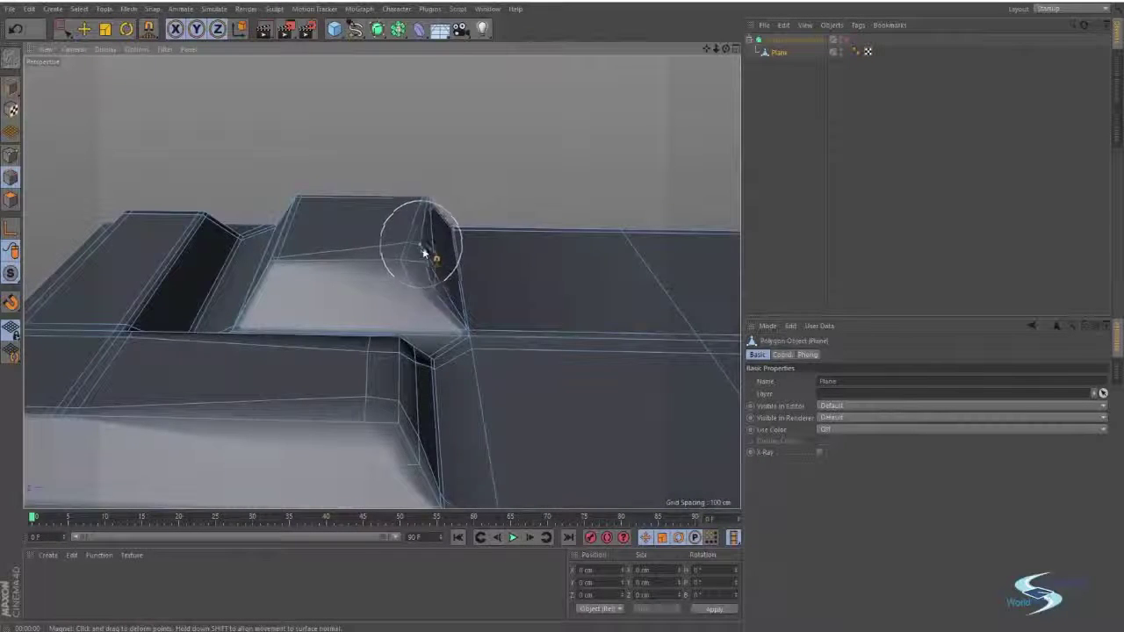
pyautogui.keyDown('alt'); pyautogui.moveTo(441, 283); pyautogui.dragTo(409, 369); pyautogui.keyUp('alt')
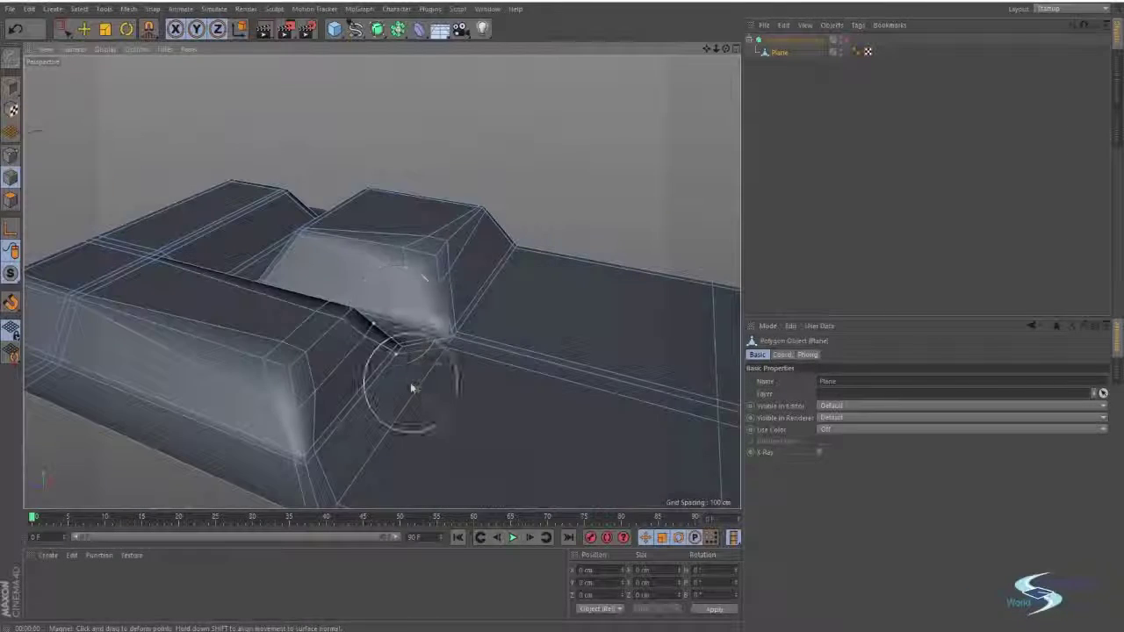
# Step: Try joining two neighbouring points on the flat area's cross edge with Stitch and Sew and undo it
pyautogui.rightClick(413, 373)
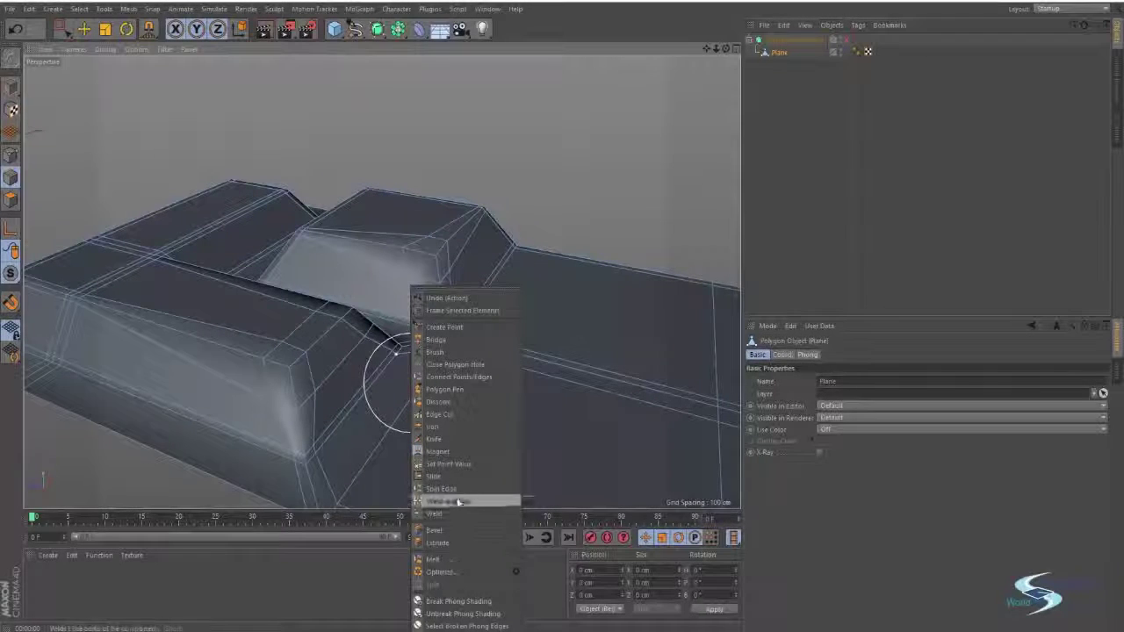
pyautogui.click(437, 451)
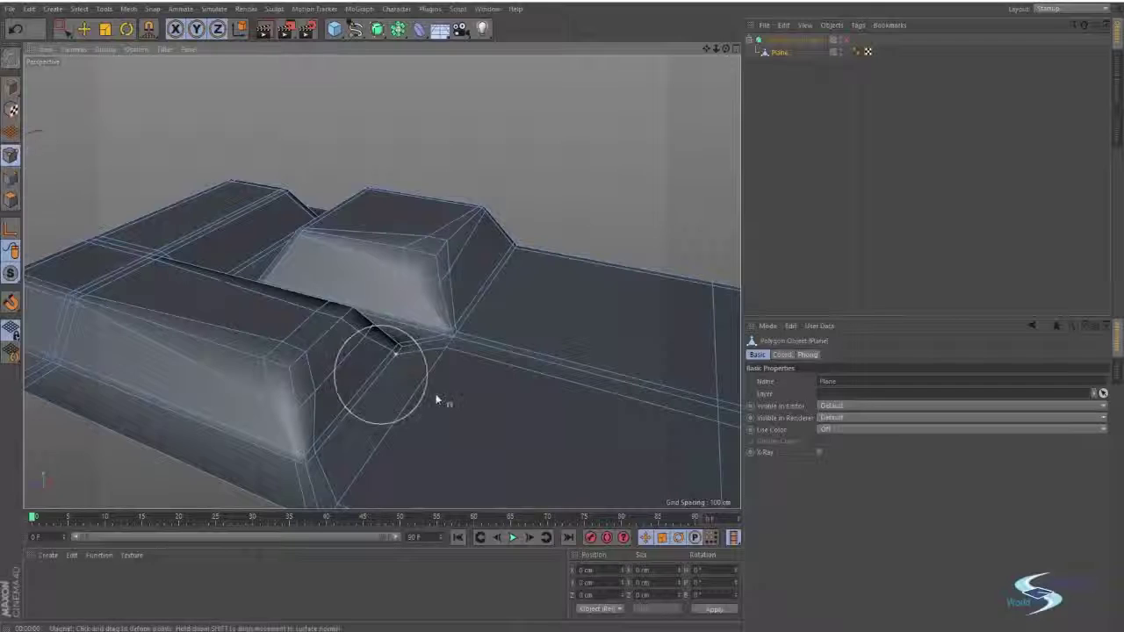
pyautogui.keyDown('alt'); pyautogui.moveTo(525, 414); pyautogui.dragTo(339, 334); pyautogui.keyUp('alt')
pyautogui.press('q')
pyautogui.press('space')
pyautogui.keyDown('alt'); pyautogui.moveTo(524, 353); pyautogui.dragTo(343, 387); pyautogui.keyUp('alt')
pyautogui.press('q')
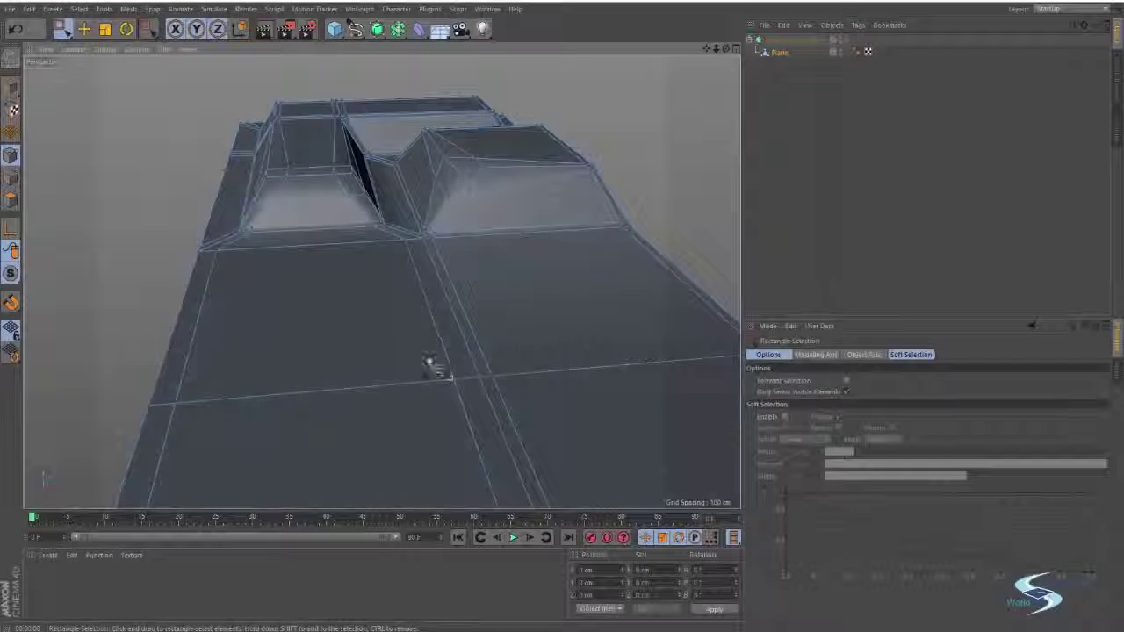
pyautogui.moveTo(480, 393); pyautogui.dragTo(482, 395)
pyautogui.keyDown('alt'); pyautogui.moveTo(482, 395); pyautogui.dragTo(551, 369, button='right'); pyautogui.keyUp('alt')
pyautogui.rightClick(444, 395)
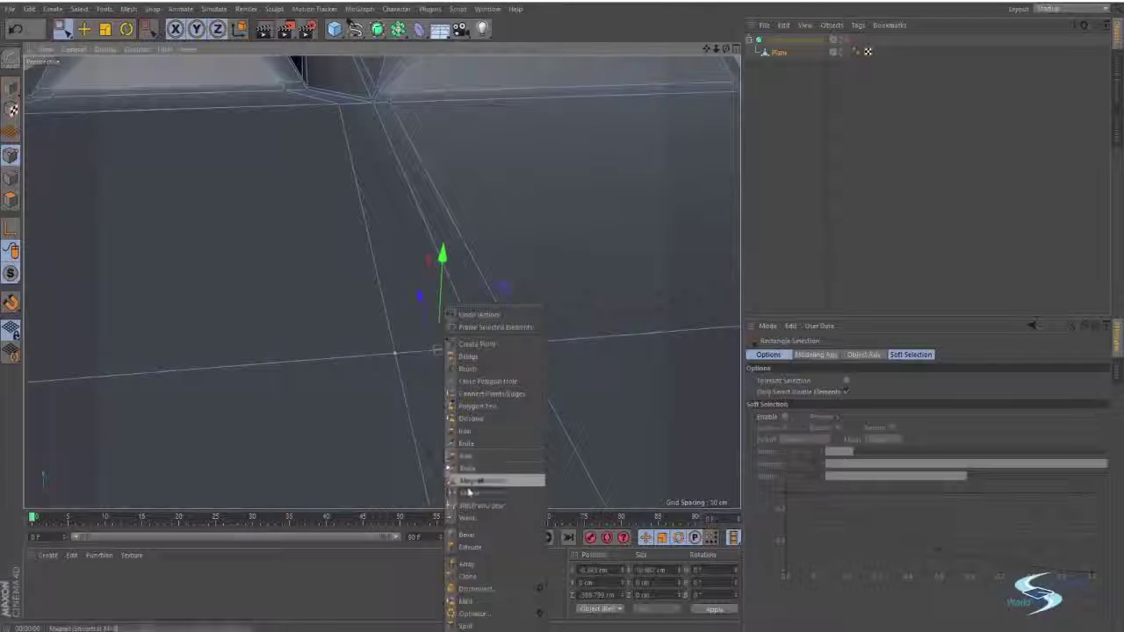
pyautogui.click(474, 506)
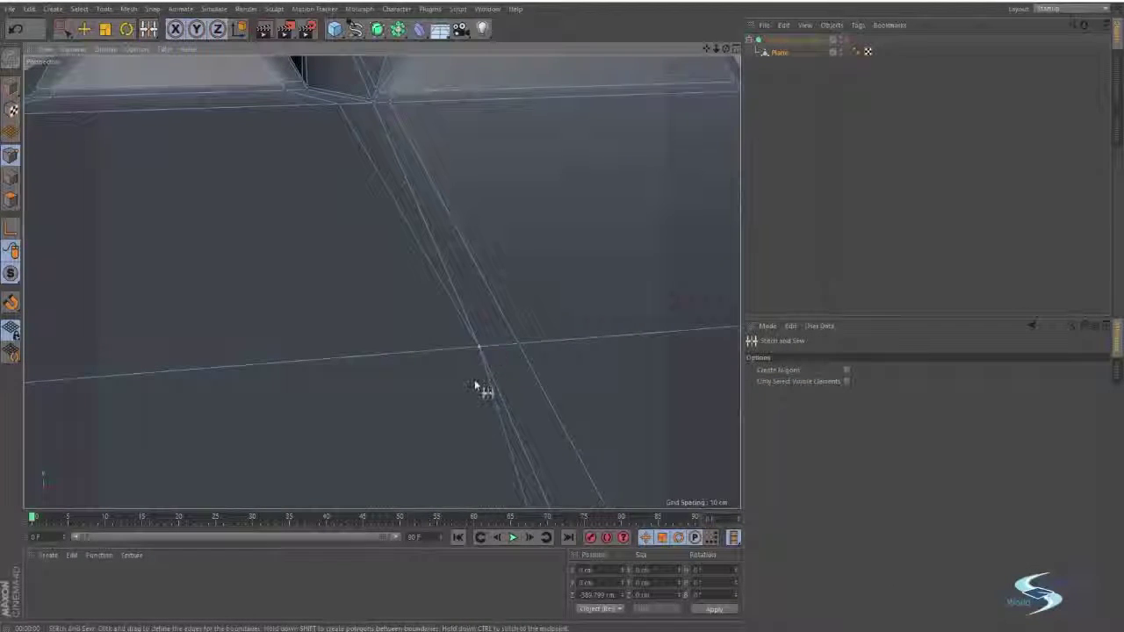
pyautogui.hotkey('ctrl', 'z')
pyautogui.press('e')
pyautogui.hotkey('ctrl', 'z')
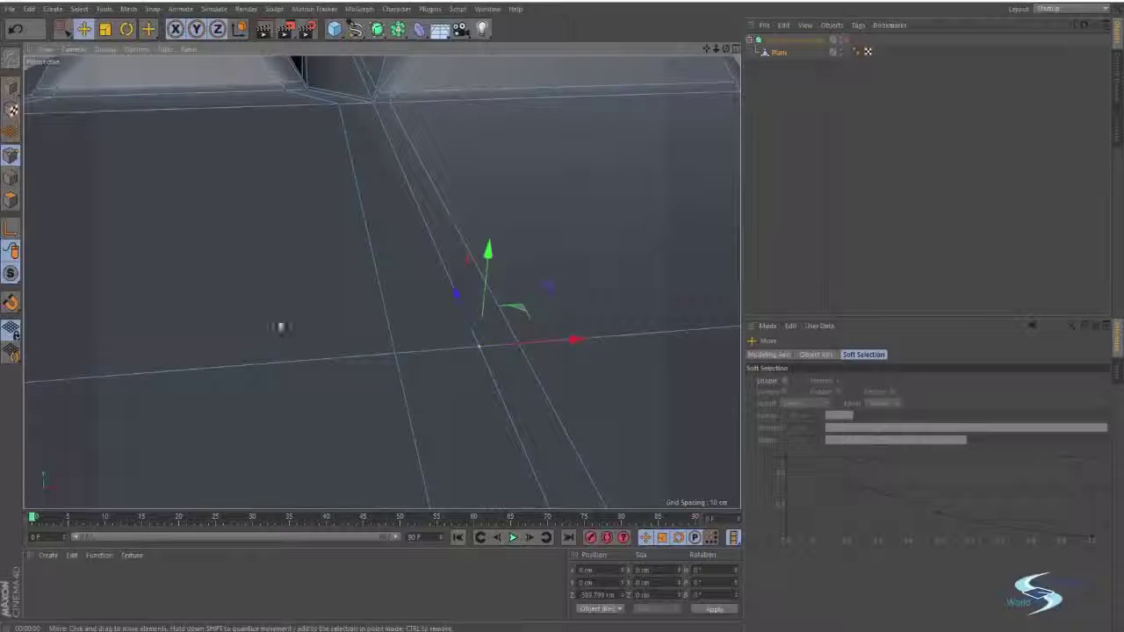
pyautogui.hotkey('ctrl', 'z')
# Step: Stitch the cross edge's point onto its neighbour on the centre loop once more and undo the stitch
pyautogui.keyDown('alt'); pyautogui.moveTo(332, 316); pyautogui.dragTo(288, 338, button='right'); pyautogui.keyUp('alt')
pyautogui.keyDown('alt'); pyautogui.moveTo(287, 338); pyautogui.dragTo(128, 274); pyautogui.keyUp('alt')
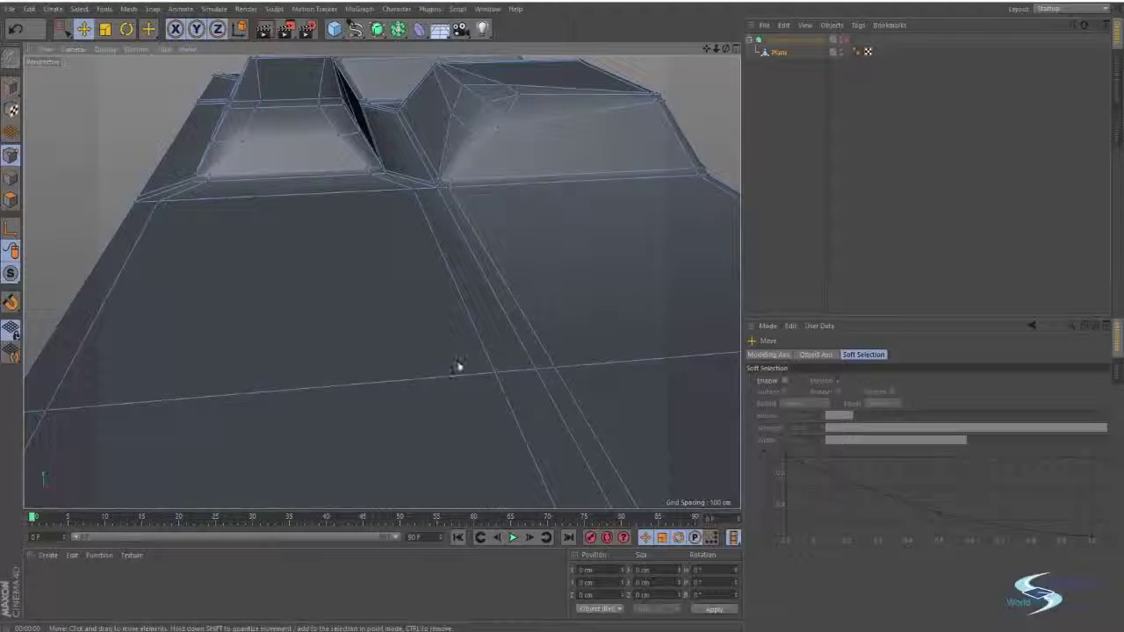
pyautogui.rightClick(469, 386)
pyautogui.click(503, 507)
pyautogui.scroll(5, 521, 394)
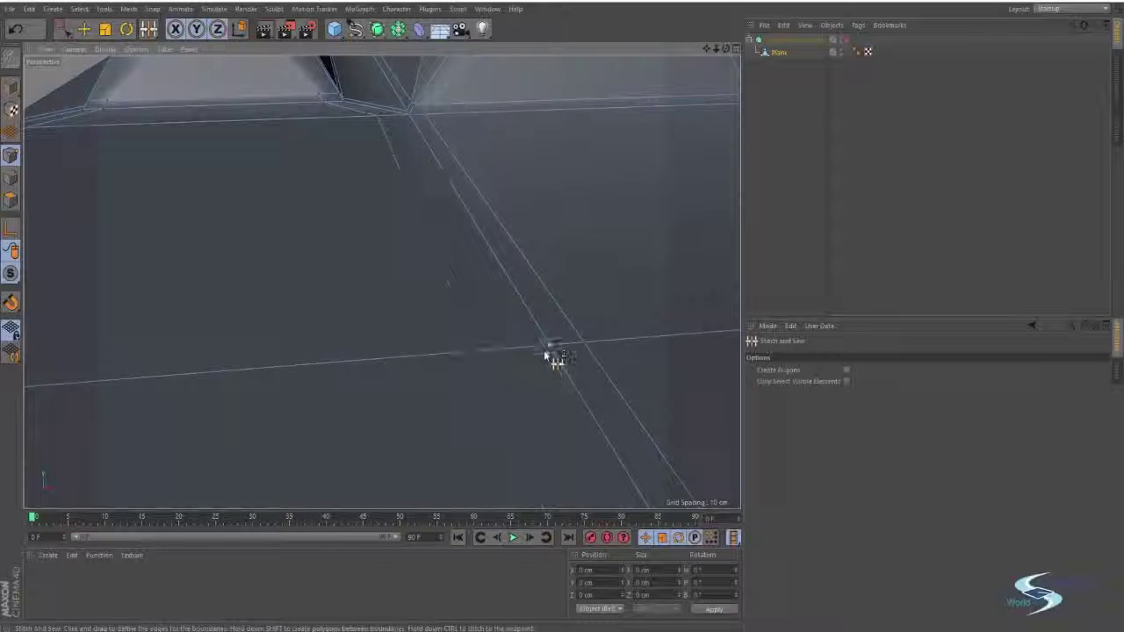
pyautogui.keyDown('alt'); pyautogui.moveTo(543, 350); pyautogui.dragTo(472, 362); pyautogui.keyUp('alt')
pyautogui.hotkey('ctrl', 'z')
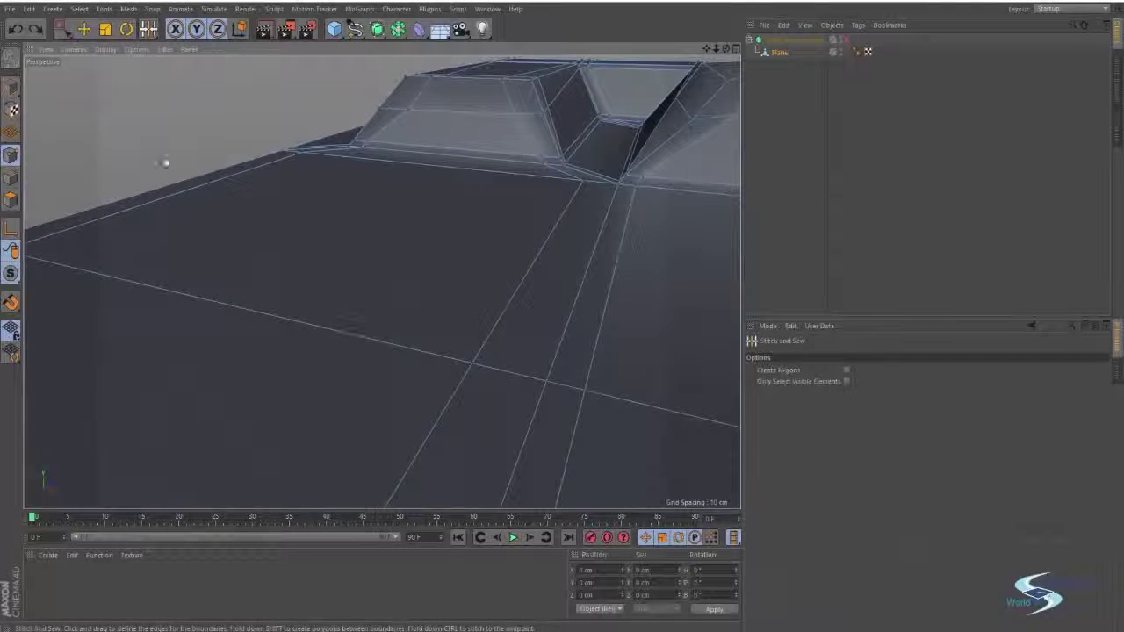
# Step: Select the two neighbouring cross-edge points and try welding them at an end point and at the midpoint
pyautogui.press('0')
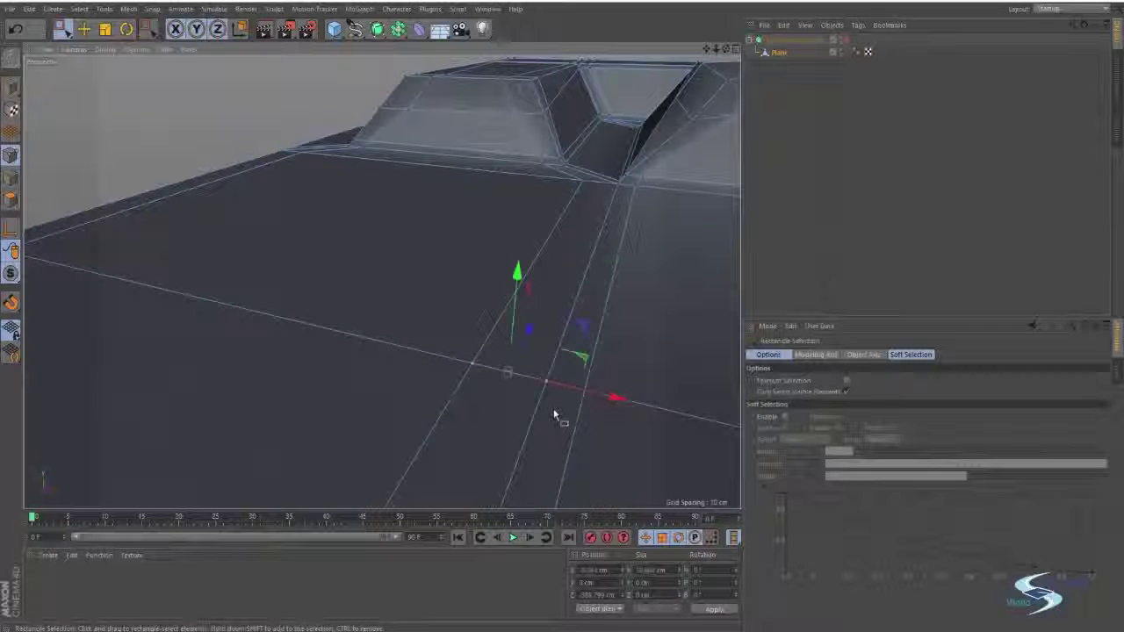
pyautogui.rightClick(553, 408)
pyautogui.click(538, 468)
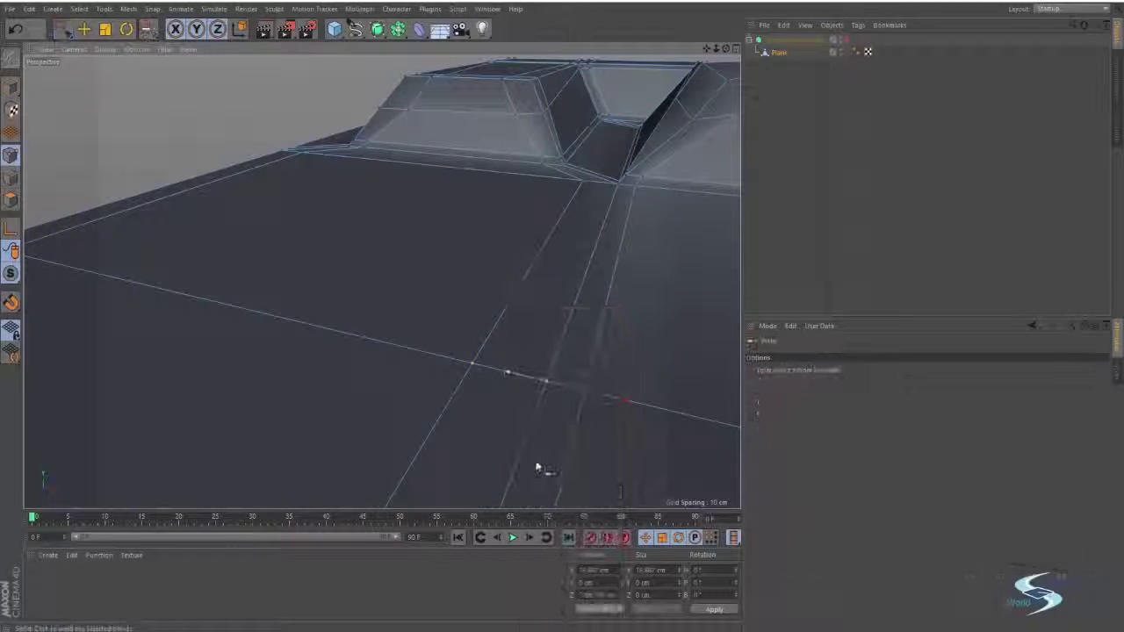
pyautogui.moveTo(547, 388); pyautogui.dragTo(483, 432)
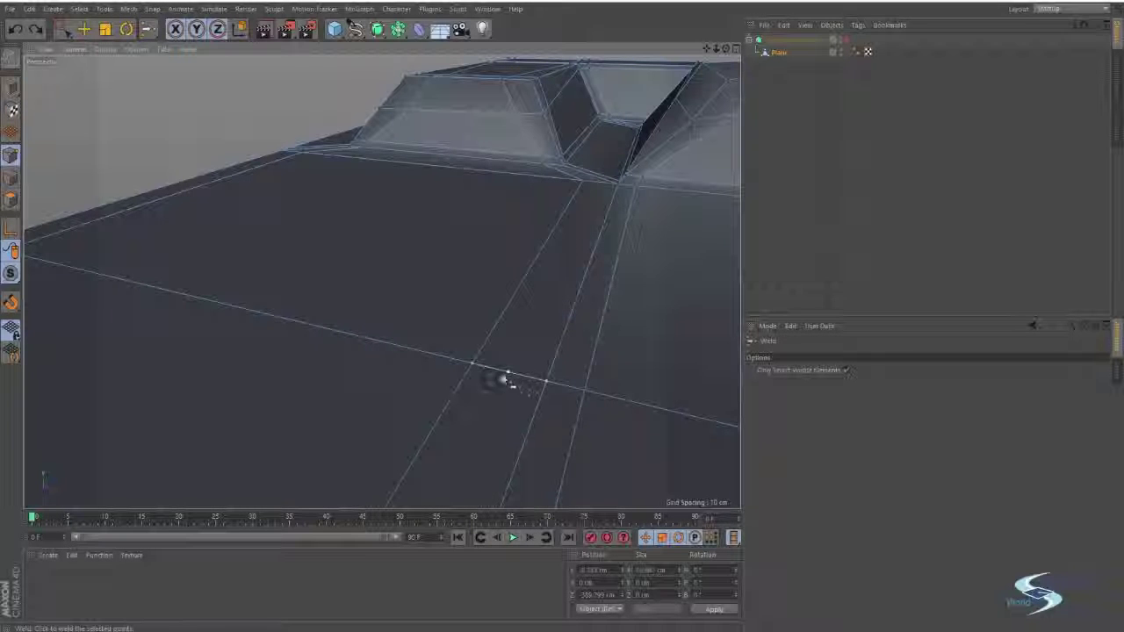
pyautogui.hotkey('ctrl', 'z')
pyautogui.click(509, 371)
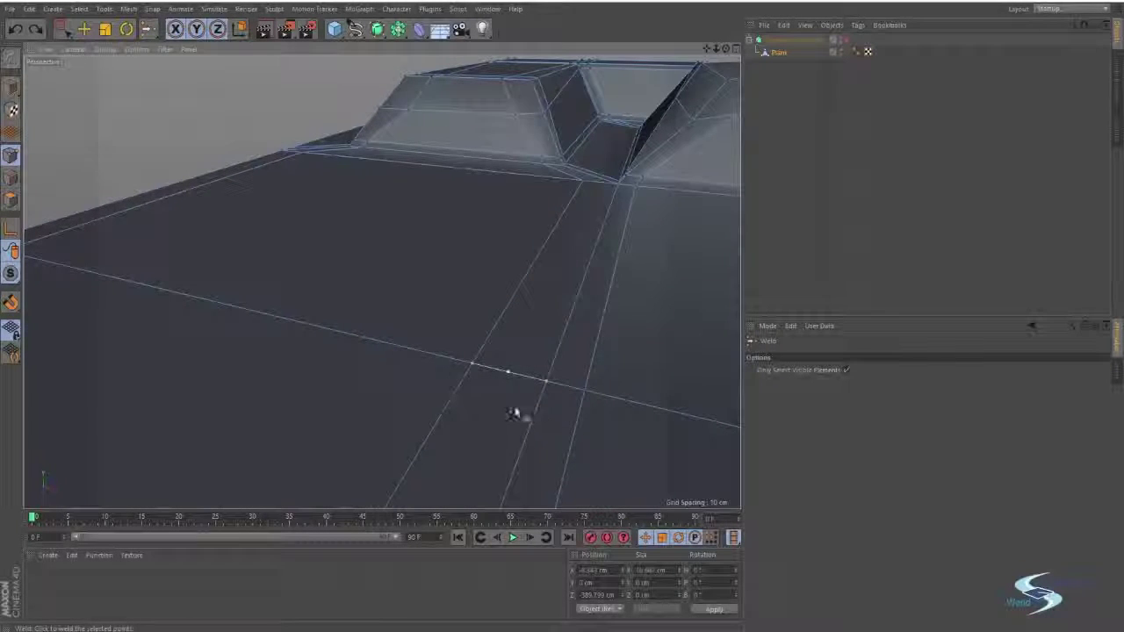
pyautogui.keyDown('alt'); pyautogui.moveTo(457, 384); pyautogui.dragTo(377, 395); pyautogui.keyUp('alt')
pyautogui.press('e')
pyautogui.click(239, 165)
pyautogui.keyDown('alt'); pyautogui.moveTo(349, 346); pyautogui.dragTo(497, 350); pyautogui.keyUp('alt')
pyautogui.rightClick(428, 371)
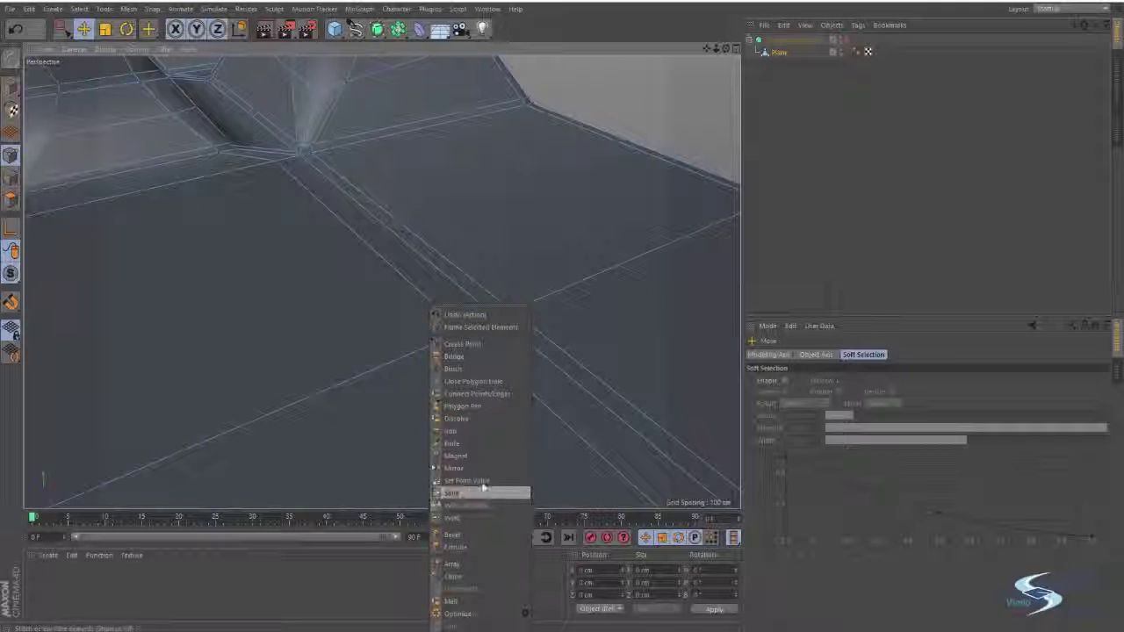
pyautogui.click(637, 92)
pyautogui.scroll(-3, 459, 265)
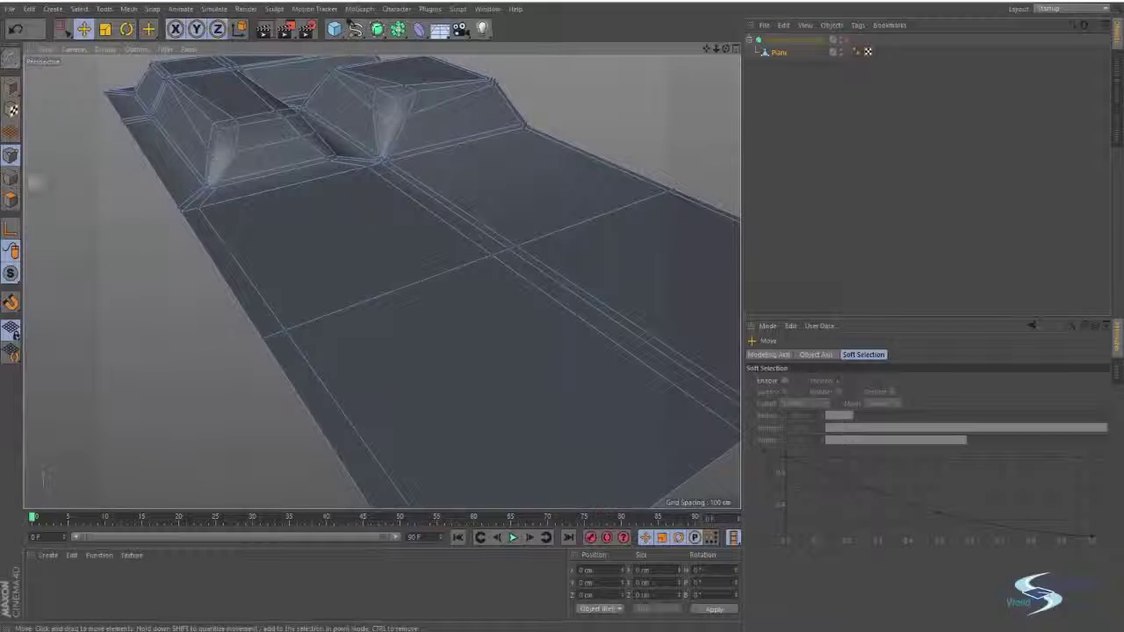
# Step: Select the two large adjacent polygons on one side of the flat area and melt them into one
pyautogui.click(359, 268)
pyautogui.keyDown('shift'); pyautogui.click(430, 343); pyautogui.keyUp('shift')
pyautogui.keyDown('alt'); pyautogui.moveTo(430, 344); pyautogui.dragTo(597, 400); pyautogui.keyUp('alt')
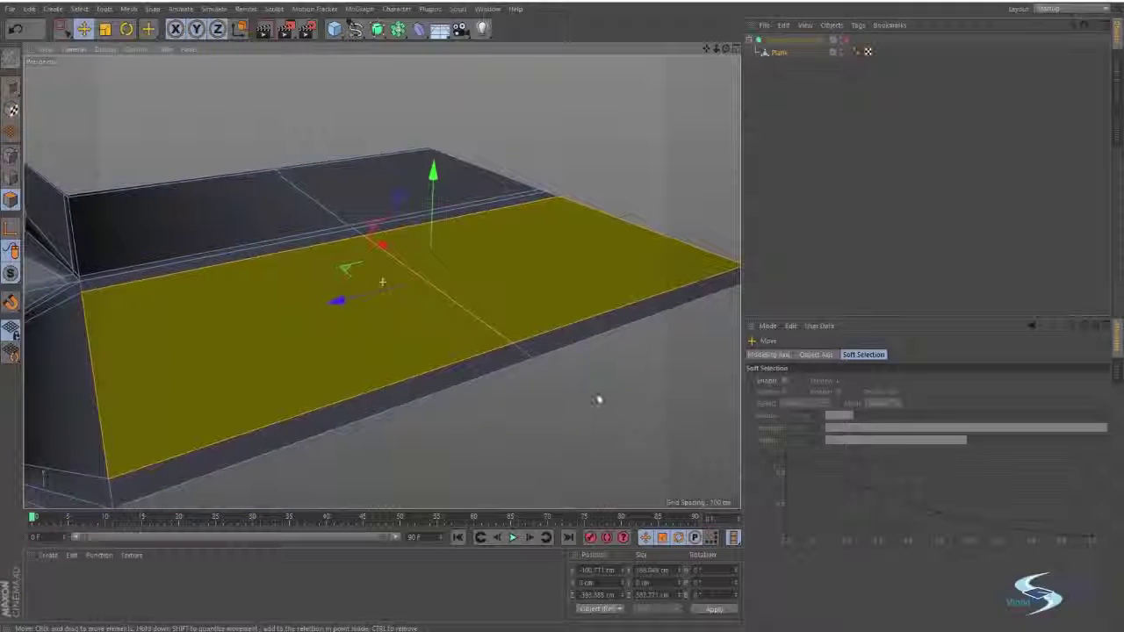
pyautogui.rightClick(583, 174)
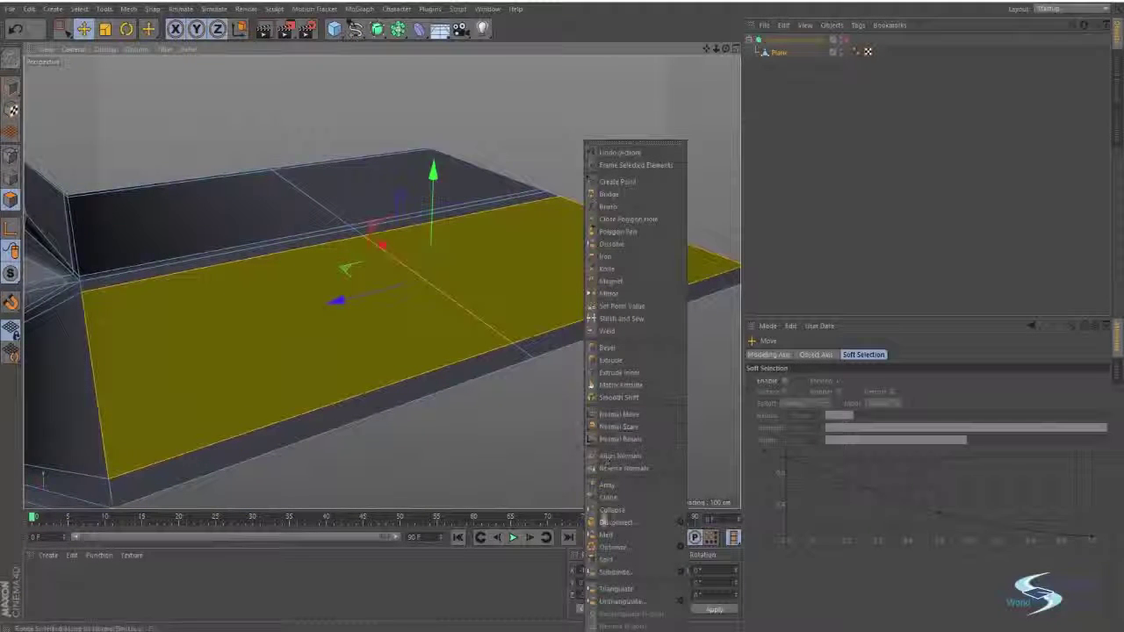
pyautogui.click(606, 535)
pyautogui.click(616, 410)
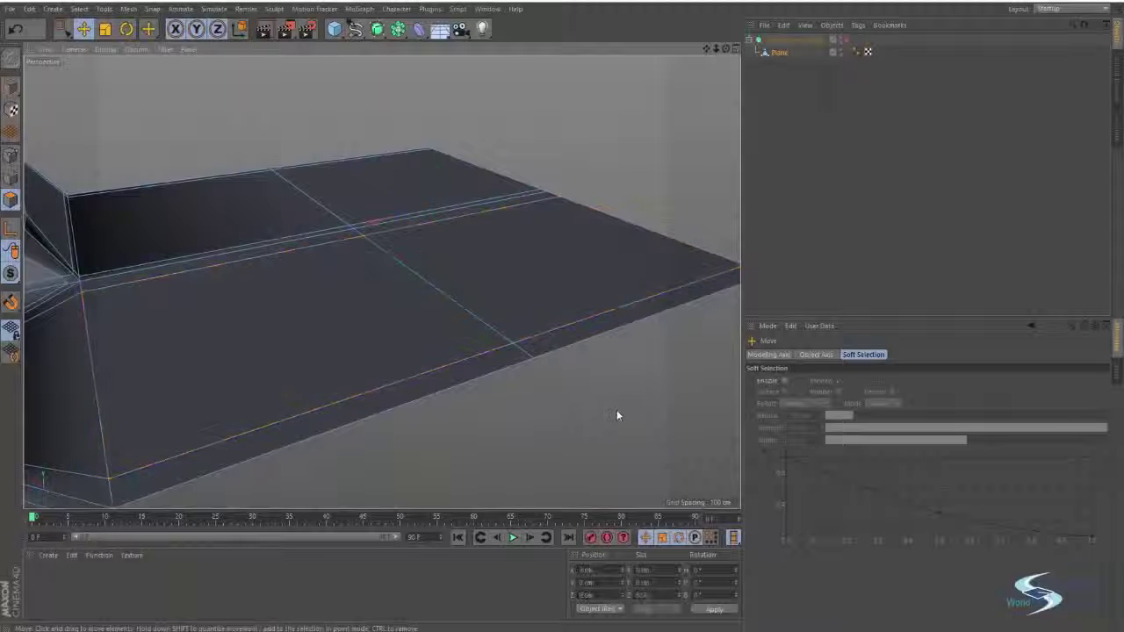
# Step: Check that the melted polygon selects as a single face and undo the melt
pyautogui.keyDown('alt'); pyautogui.moveTo(513, 356); pyautogui.dragTo(588, 353); pyautogui.keyUp('alt')
pyautogui.click(540, 290)
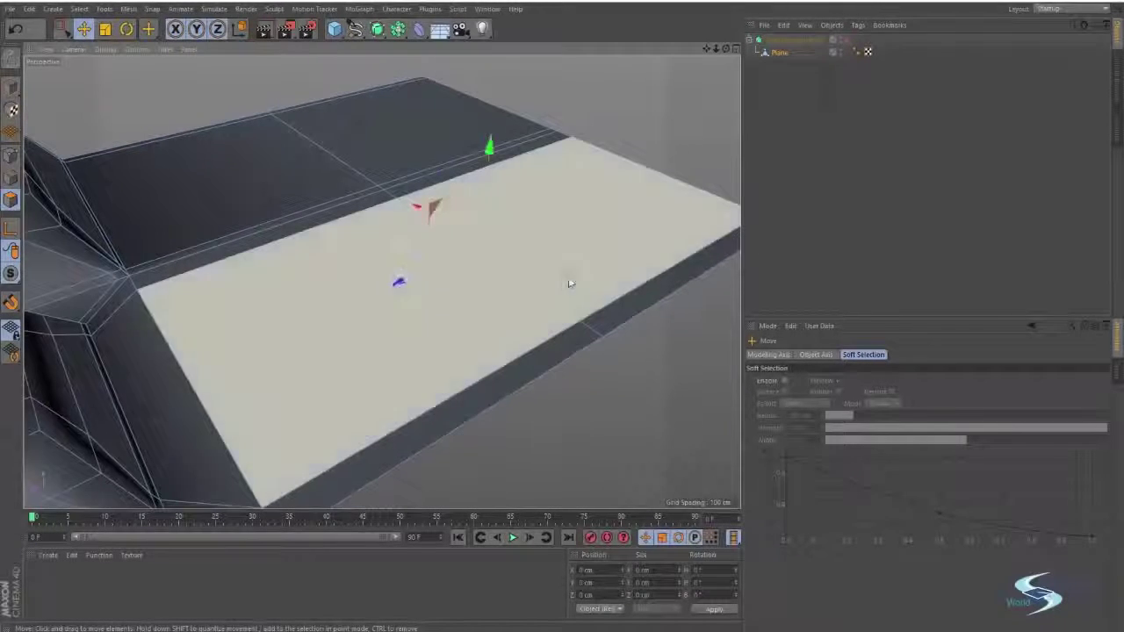
pyautogui.moveTo(489, 148); pyautogui.dragTo(539, 66)
pyautogui.hotkey('ctrl', 'z')
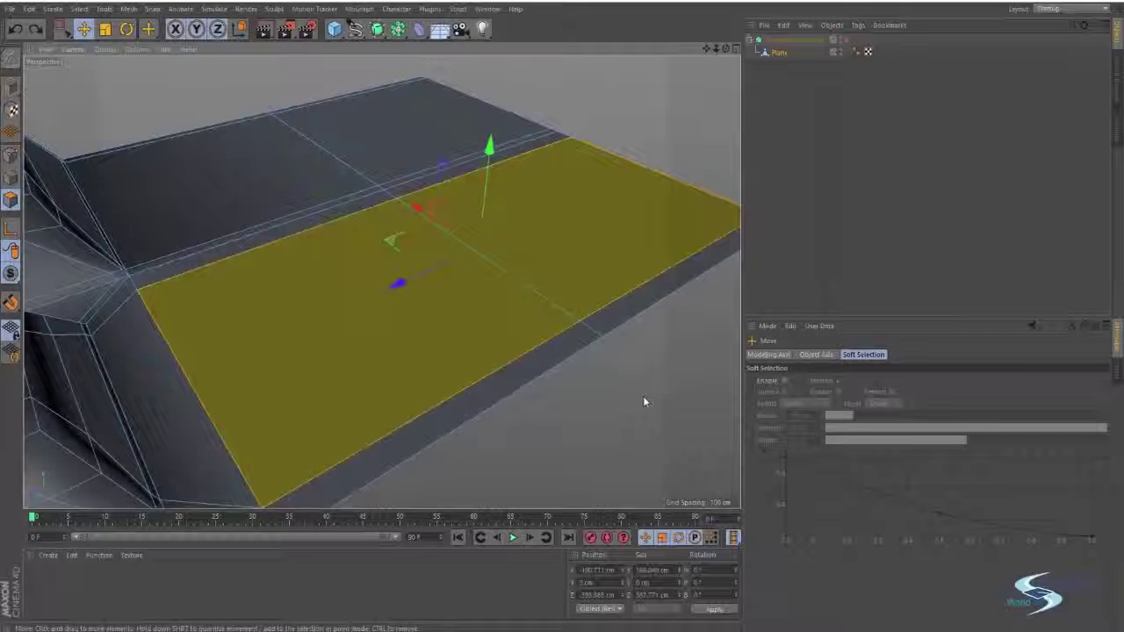
pyautogui.click(643, 396)
pyautogui.keyDown('alt'); pyautogui.moveTo(571, 237); pyautogui.dragTo(562, 266); pyautogui.keyUp('alt')
pyautogui.keyDown('alt'); pyautogui.moveTo(518, 296); pyautogui.dragTo(464, 287); pyautogui.keyUp('alt')
pyautogui.click(465, 288)
pyautogui.click(571, 453)
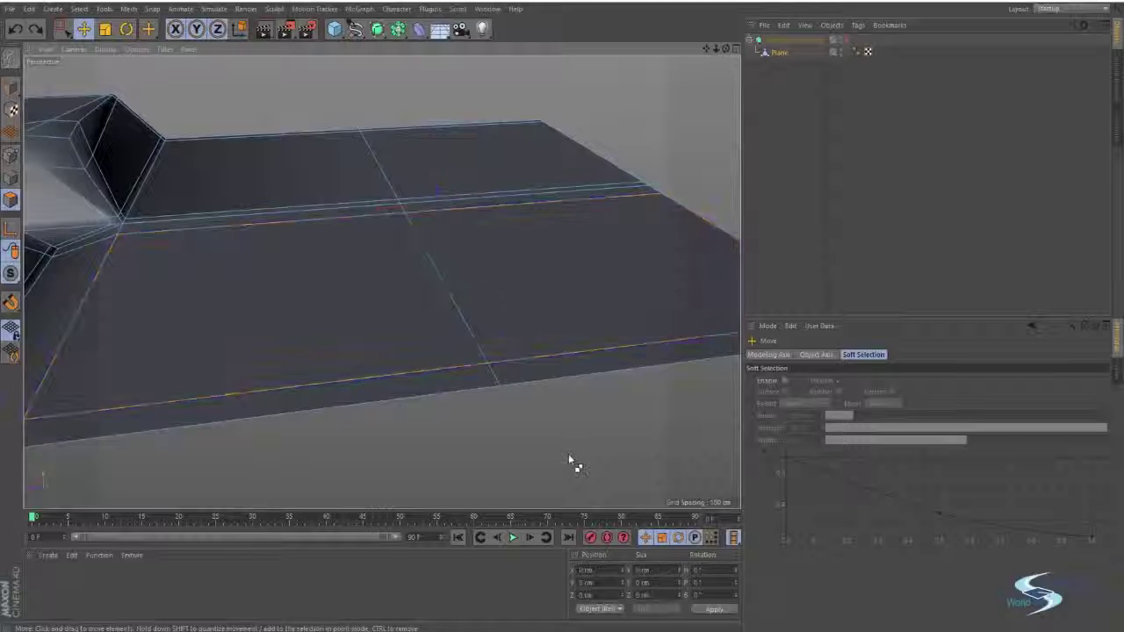
pyautogui.hotkey('ctrl', 'z')
pyautogui.click(564, 449)
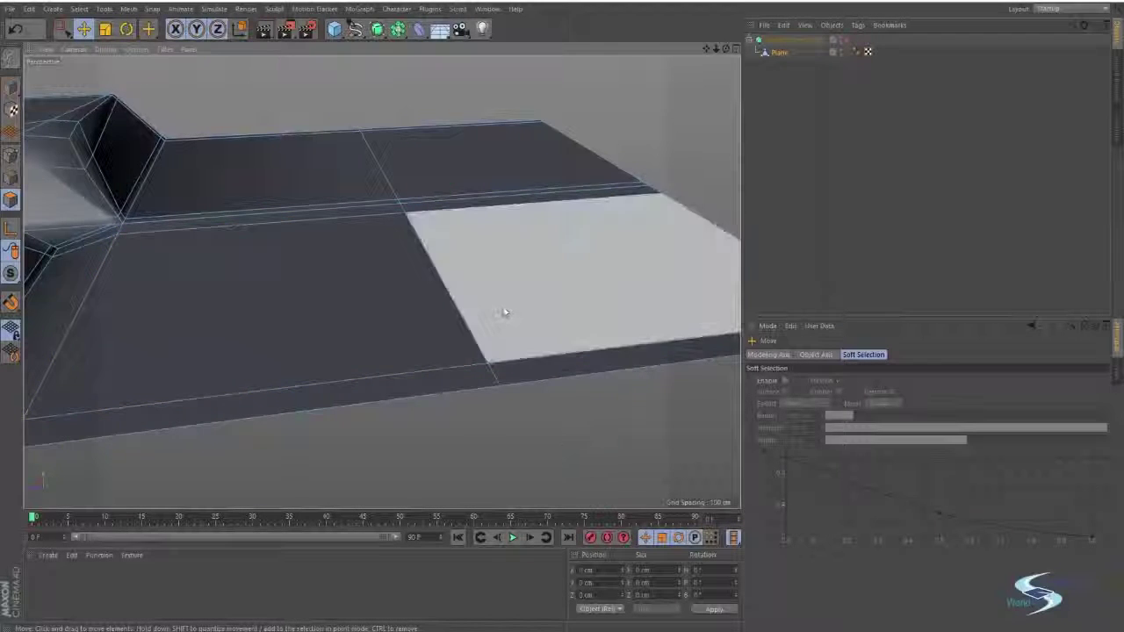
# Step: Triangulate the large polygon at the outer end of the flat area
pyautogui.keyDown('alt'); pyautogui.moveTo(504, 313); pyautogui.dragTo(504, 322); pyautogui.keyUp('alt')
pyautogui.click(527, 352)
pyautogui.rightClick(527, 351)
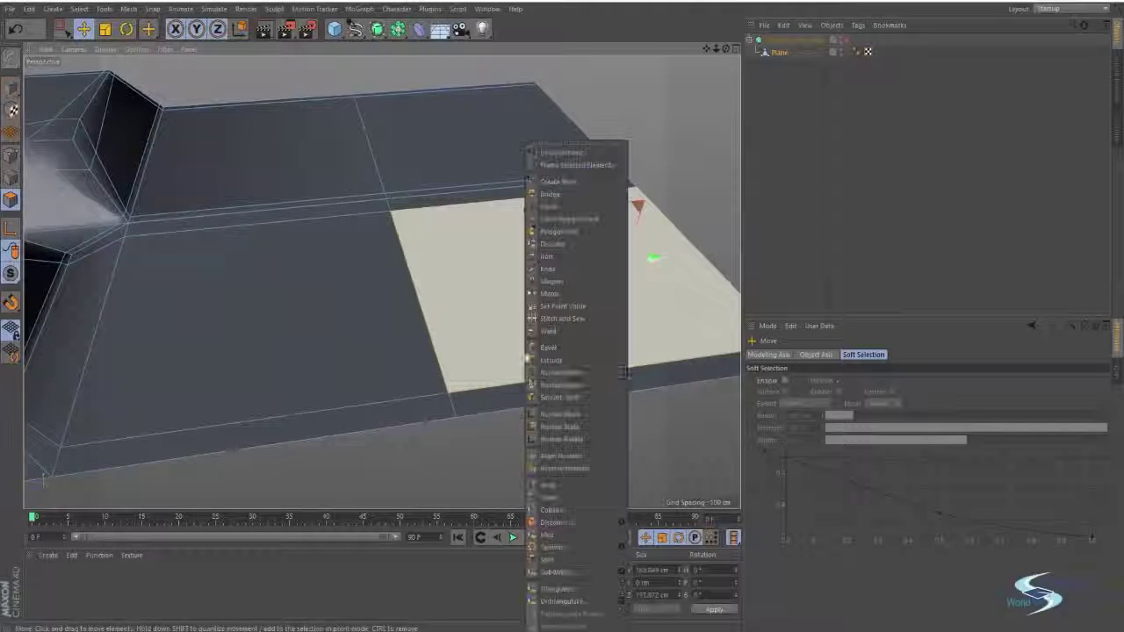
pyautogui.click(555, 588)
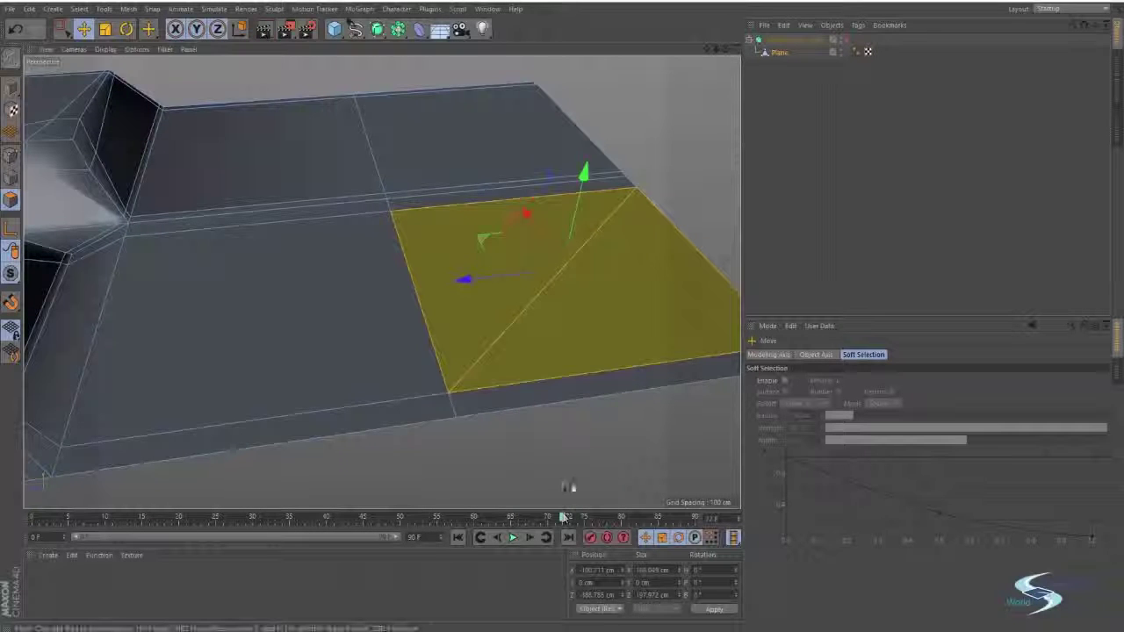
pyautogui.click(595, 456)
pyautogui.keyDown('alt'); pyautogui.moveTo(594, 456); pyautogui.dragTo(595, 205); pyautogui.keyUp('alt')
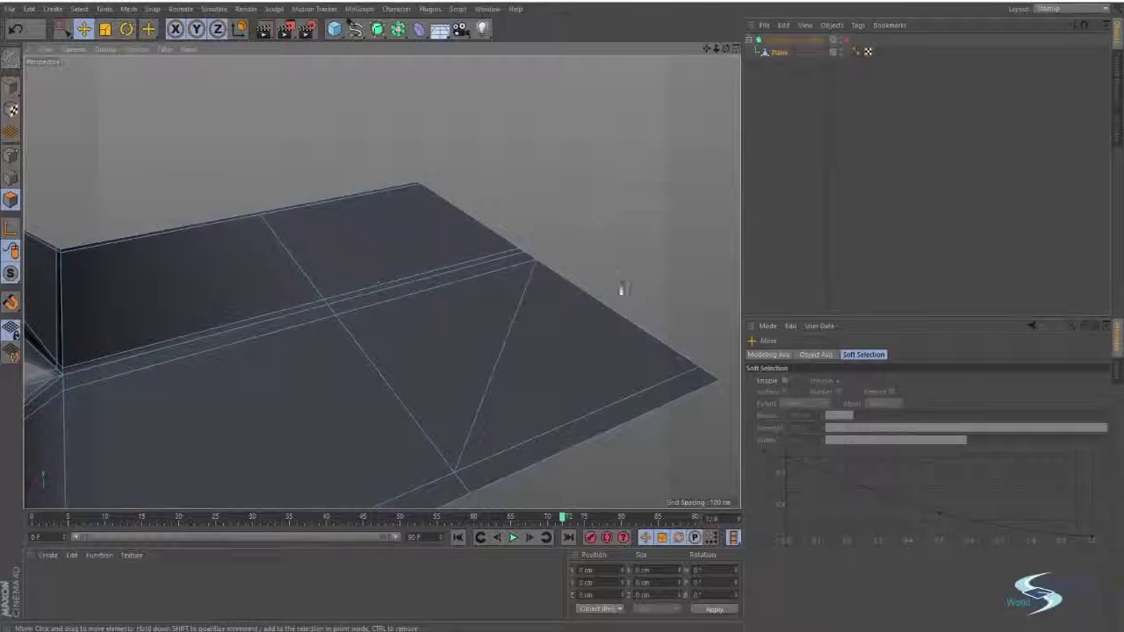
# Step: Select both triangles of the triangulated face, try melting them into one polygon and undo the melt
pyautogui.click(572, 378)
pyautogui.keyDown('shift'); pyautogui.click(462, 369); pyautogui.keyUp('shift')
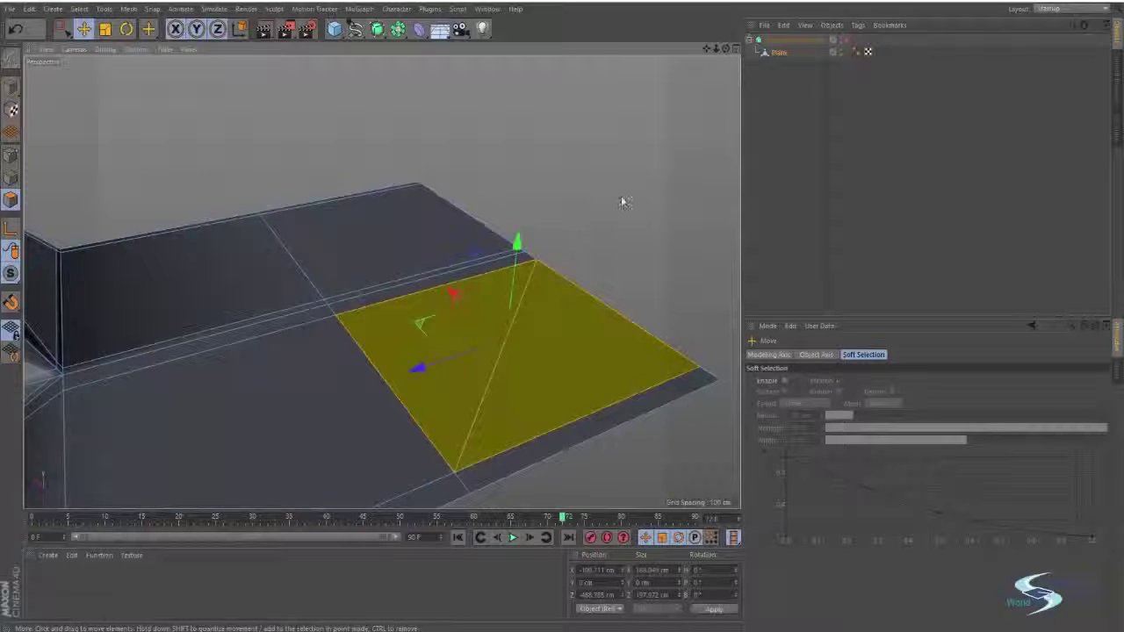
pyautogui.rightClick(621, 196)
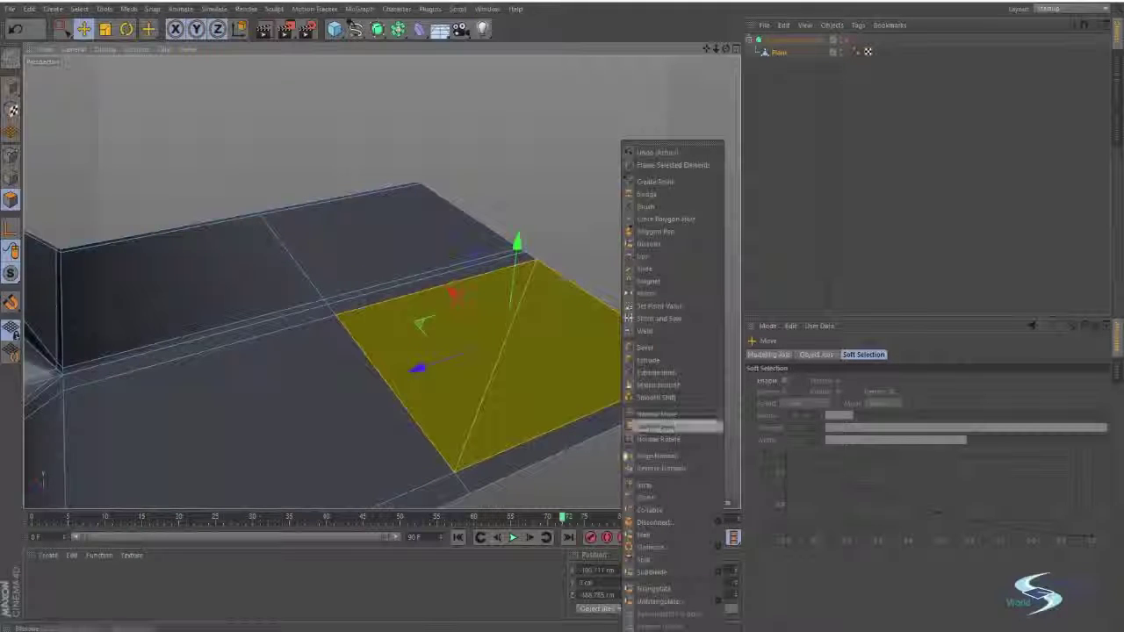
pyautogui.click(641, 536)
pyautogui.keyDown('alt'); pyautogui.moveTo(627, 233); pyautogui.dragTo(554, 316); pyautogui.keyUp('alt')
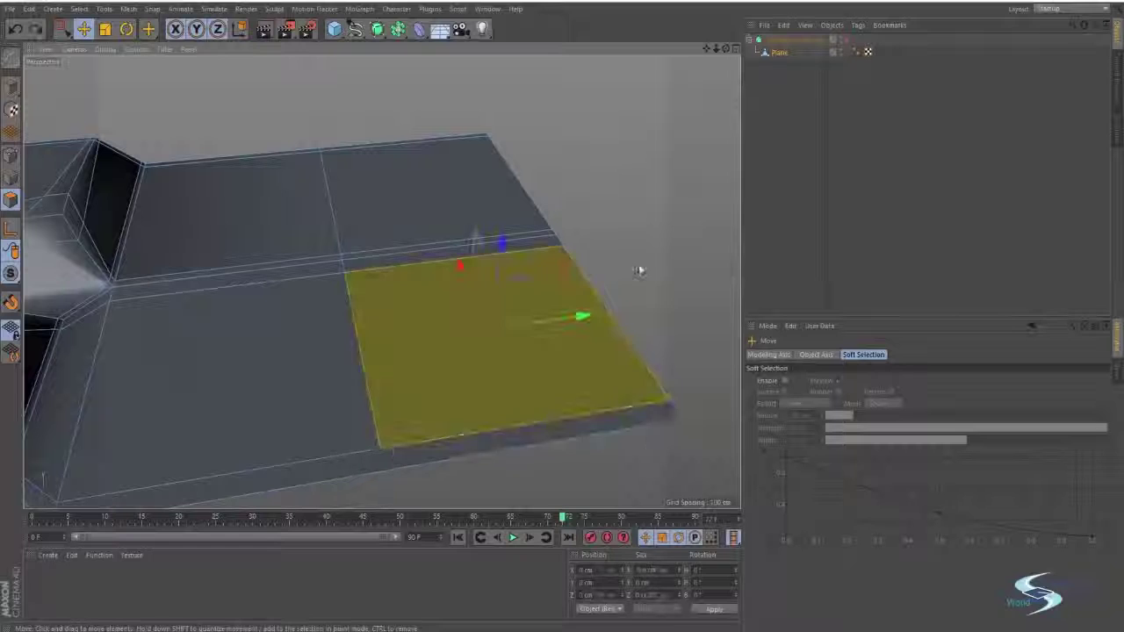
pyautogui.hotkey('ctrl', 'z')
pyautogui.hotkey('ctrl', 'y')
pyautogui.hotkey('ctrl', 'z')
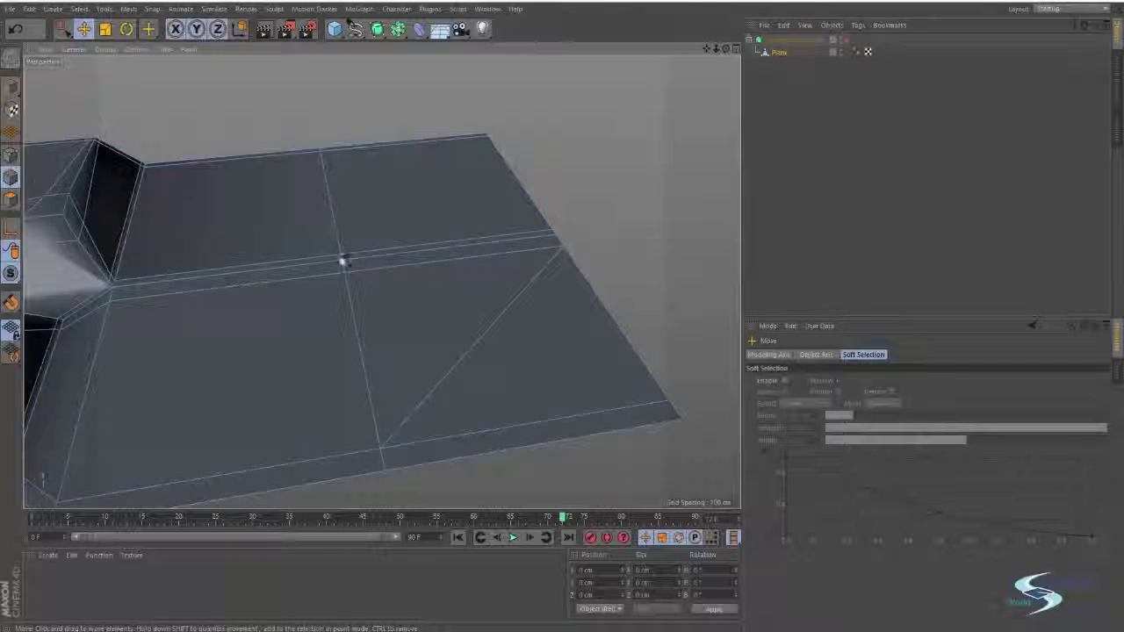
# Step: Dissolve the diagonal edge that splits the outer polygon into triangles
pyautogui.rightClick(637, 232)
pyautogui.click(674, 346)
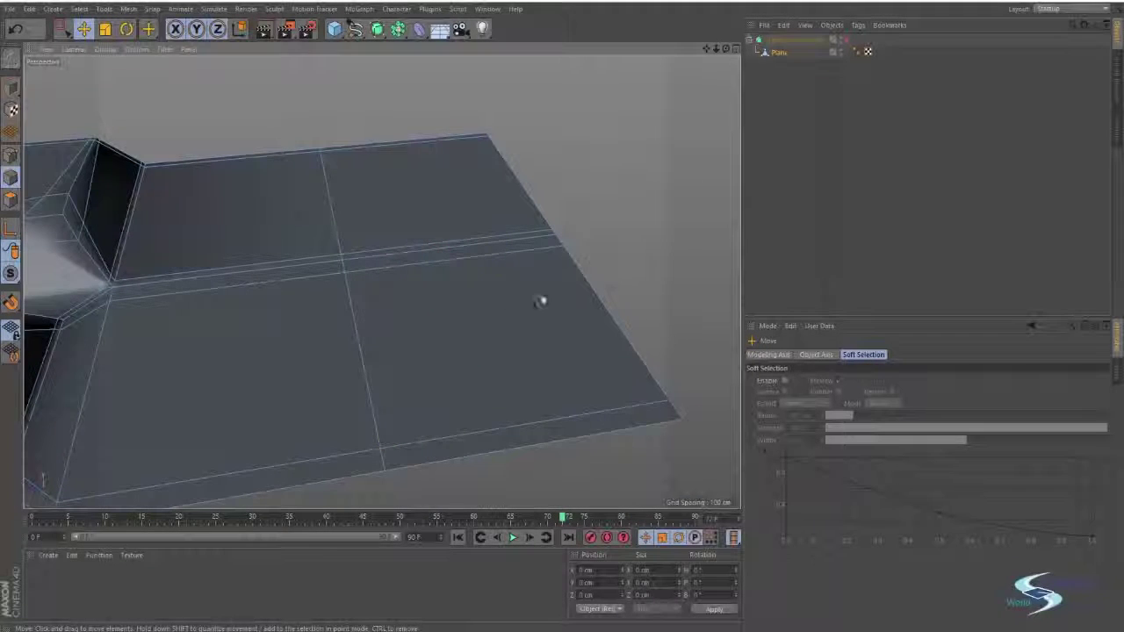
pyautogui.keyDown('alt'); pyautogui.moveTo(540, 301); pyautogui.dragTo(401, 328); pyautogui.keyUp('alt')
pyautogui.keyDown('alt'); pyautogui.moveTo(401, 328); pyautogui.dragTo(372, 371, button='right'); pyautogui.keyUp('alt')
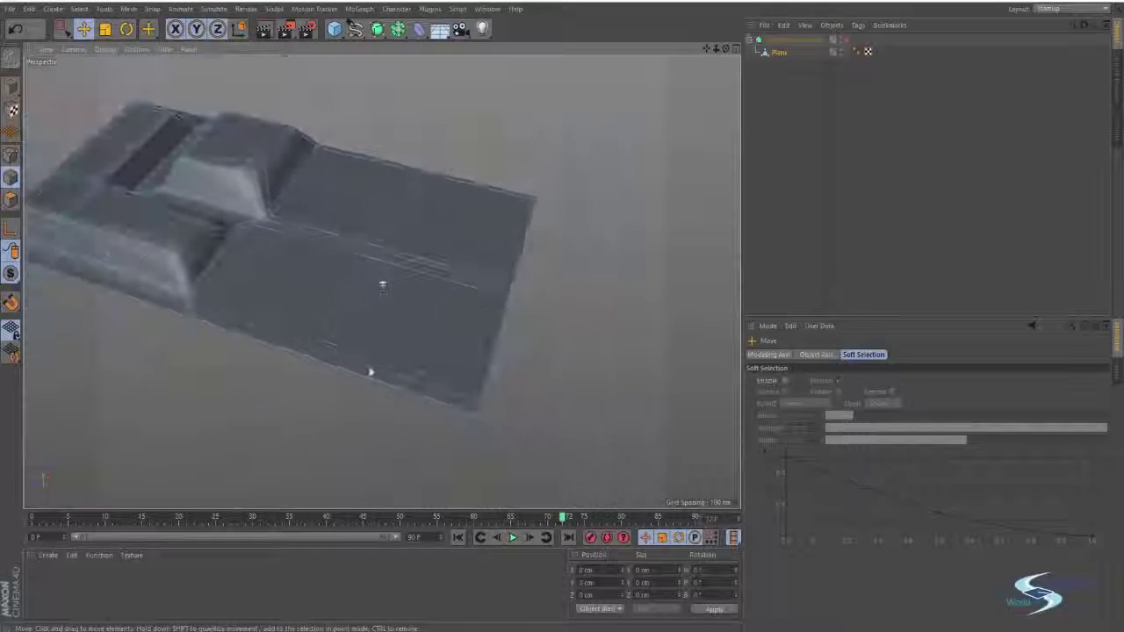
pyautogui.keyDown('alt'); pyautogui.moveTo(372, 372); pyautogui.dragTo(406, 360); pyautogui.keyUp('alt')
pyautogui.keyDown('alt'); pyautogui.moveTo(407, 360); pyautogui.dragTo(483, 375, button='middle'); pyautogui.keyUp('alt')
pyautogui.keyDown('alt'); pyautogui.moveTo(381, 348); pyautogui.dragTo(434, 394); pyautogui.keyUp('alt')
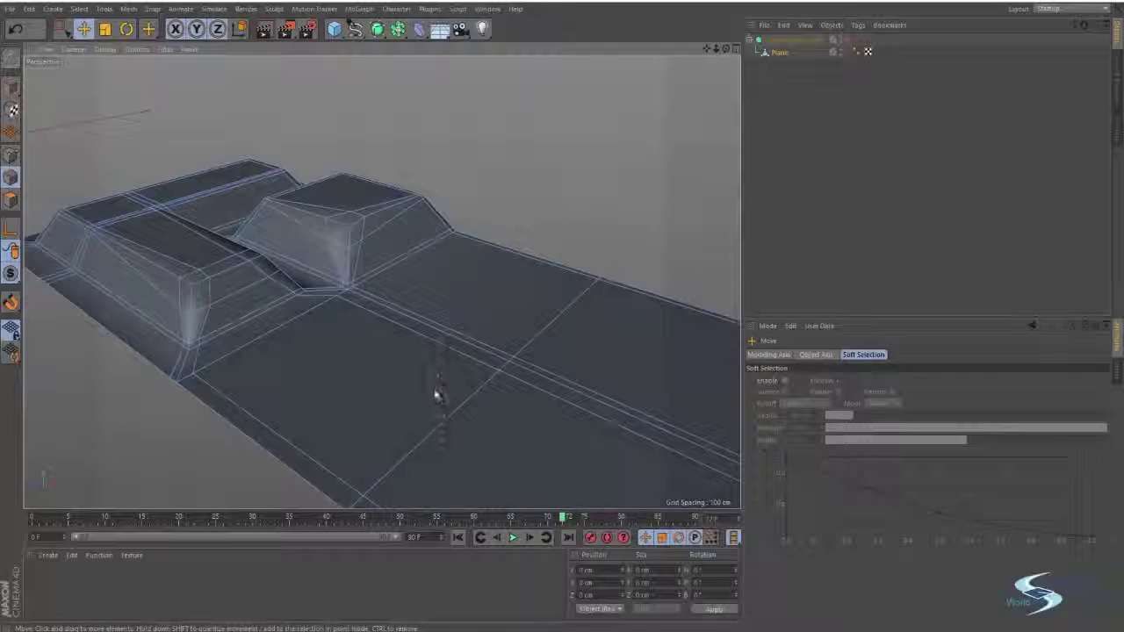
pyautogui.rightClick(435, 393)
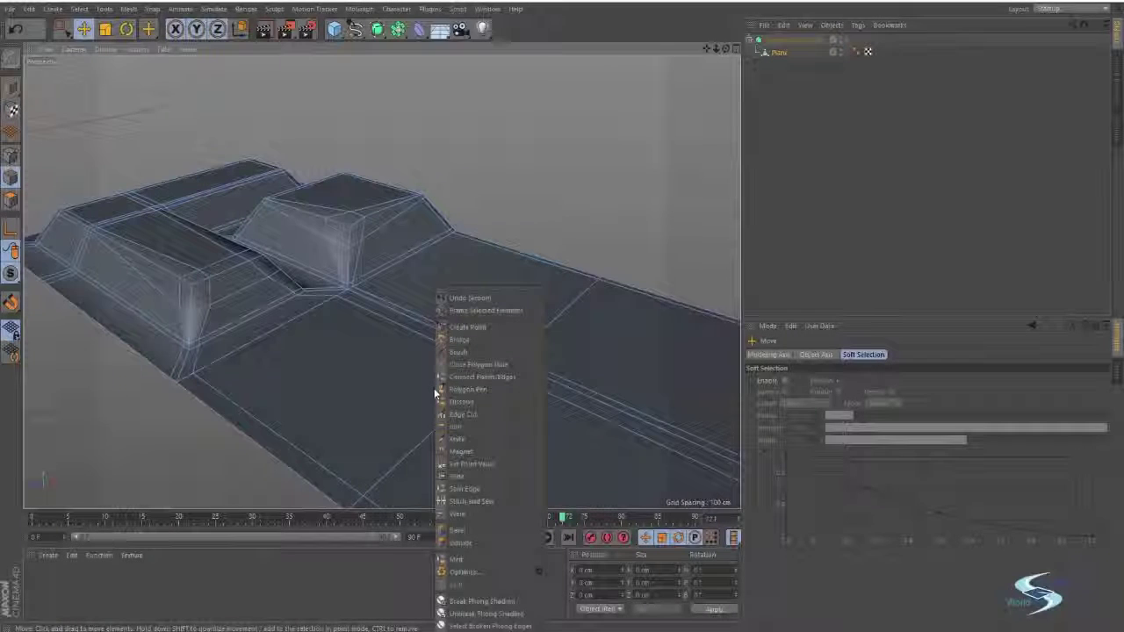
pyautogui.click(480, 376)
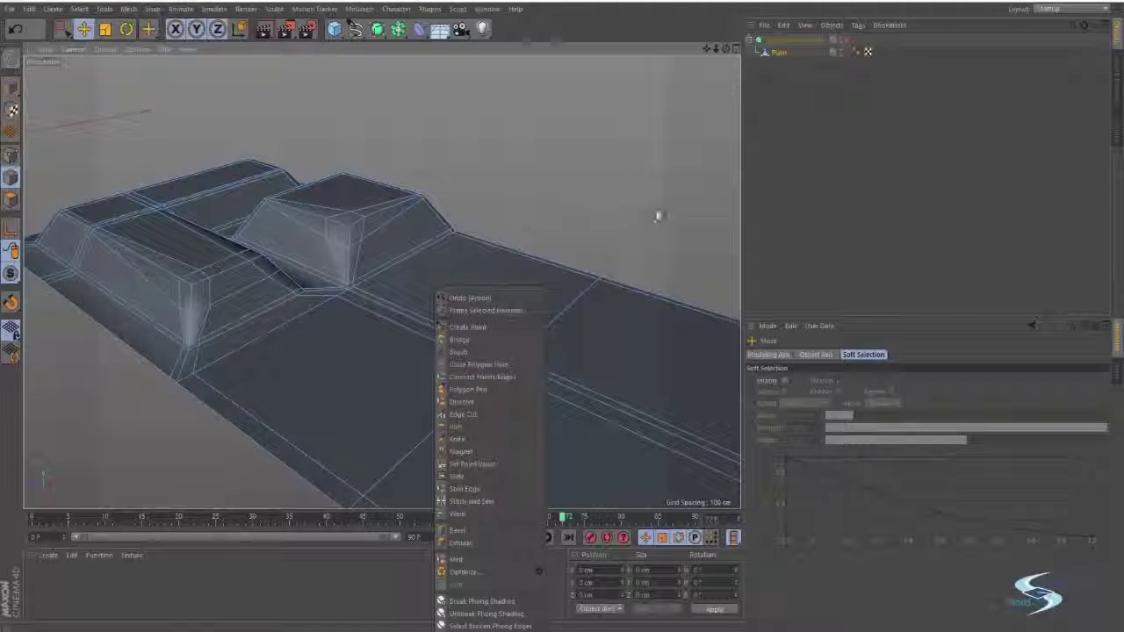
pyautogui.keyDown('alt'); pyautogui.moveTo(439, 264); pyautogui.dragTo(473, 232); pyautogui.keyUp('alt')
pyautogui.rightClick(524, 160)
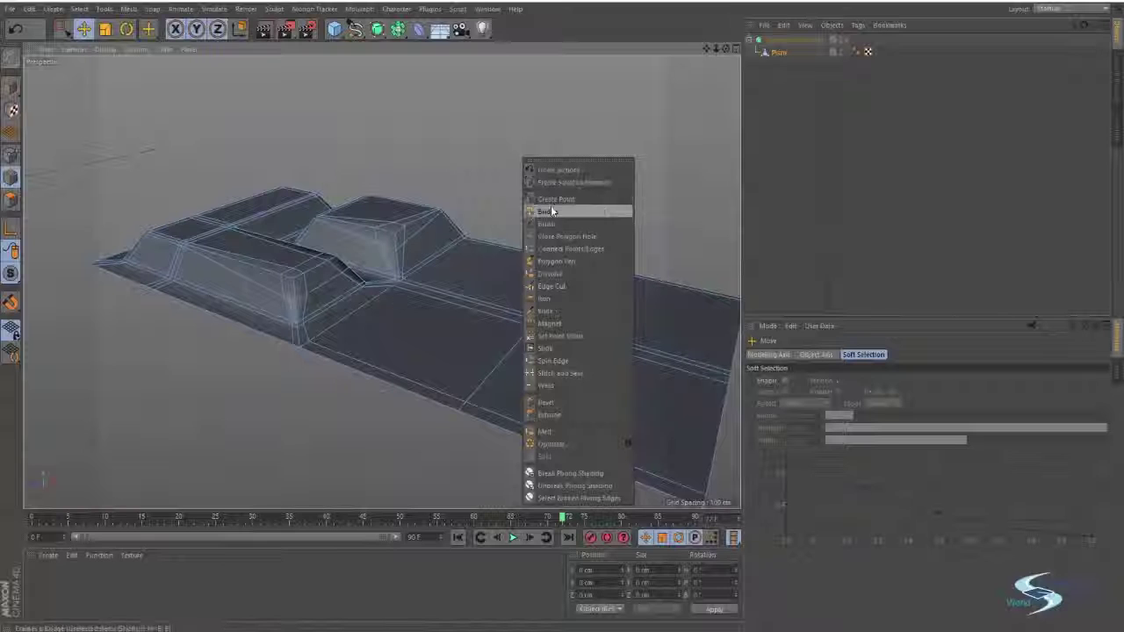
pyautogui.keyDown('alt'); pyautogui.moveTo(511, 186); pyautogui.dragTo(702, 281); pyautogui.keyUp('alt')
pyautogui.keyDown('alt'); pyautogui.moveTo(420, 224); pyautogui.dragTo(420, 226); pyautogui.keyUp('alt')
pyautogui.scroll(5, 306, 181)
pyautogui.keyDown('alt'); pyautogui.moveTo(278, 264); pyautogui.dragTo(464, 377); pyautogui.keyUp('alt')
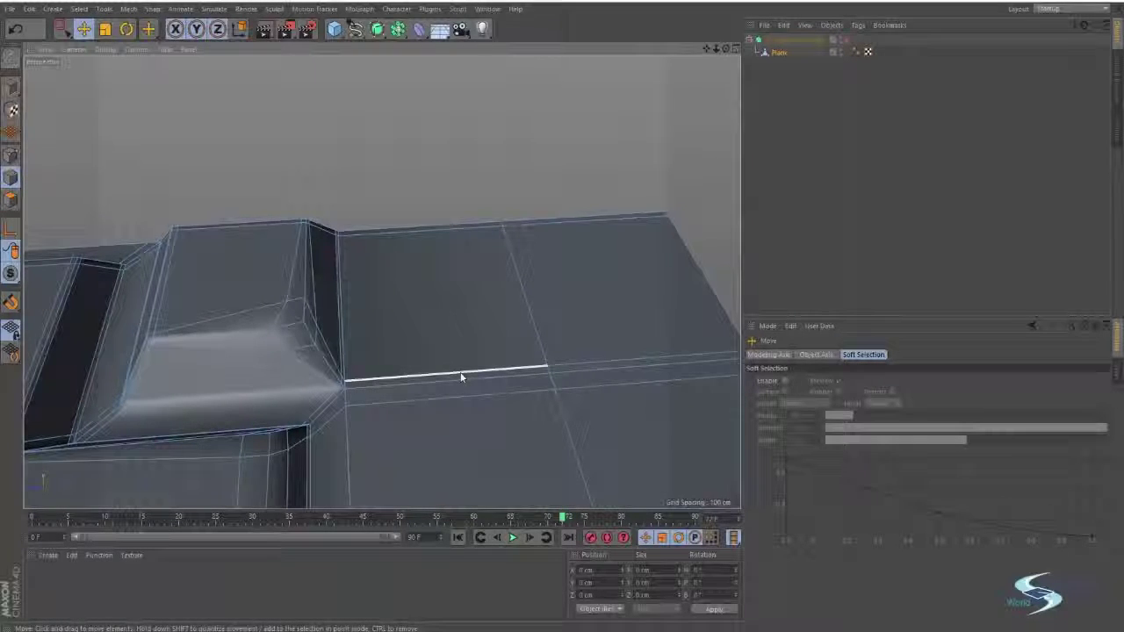
pyautogui.keyDown('alt'); pyautogui.moveTo(461, 377); pyautogui.dragTo(428, 288); pyautogui.keyUp('alt')
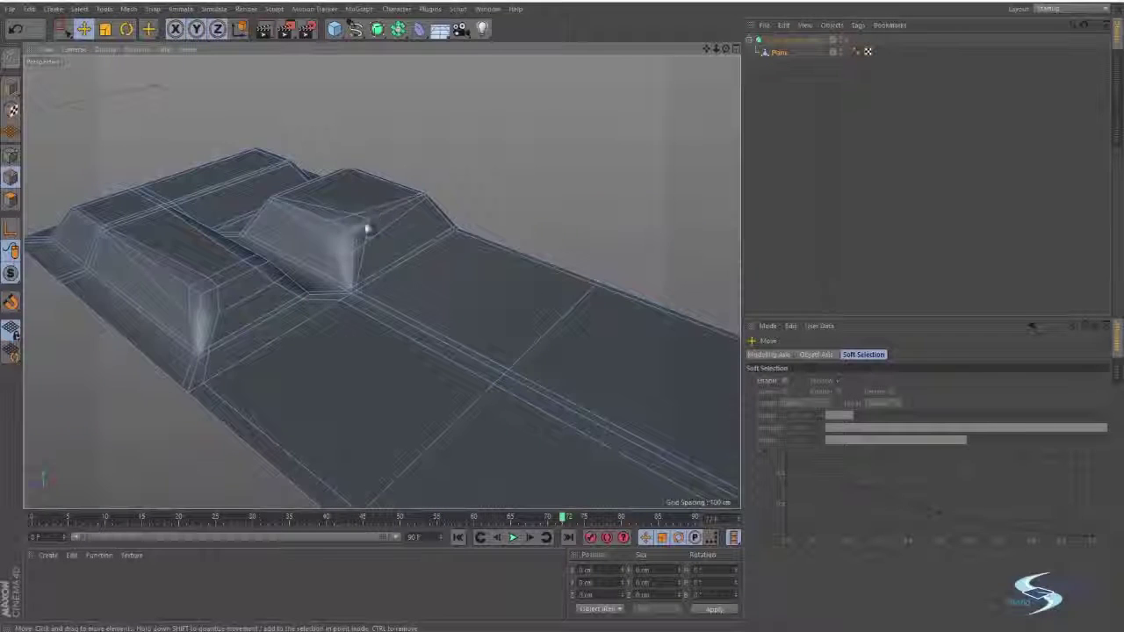